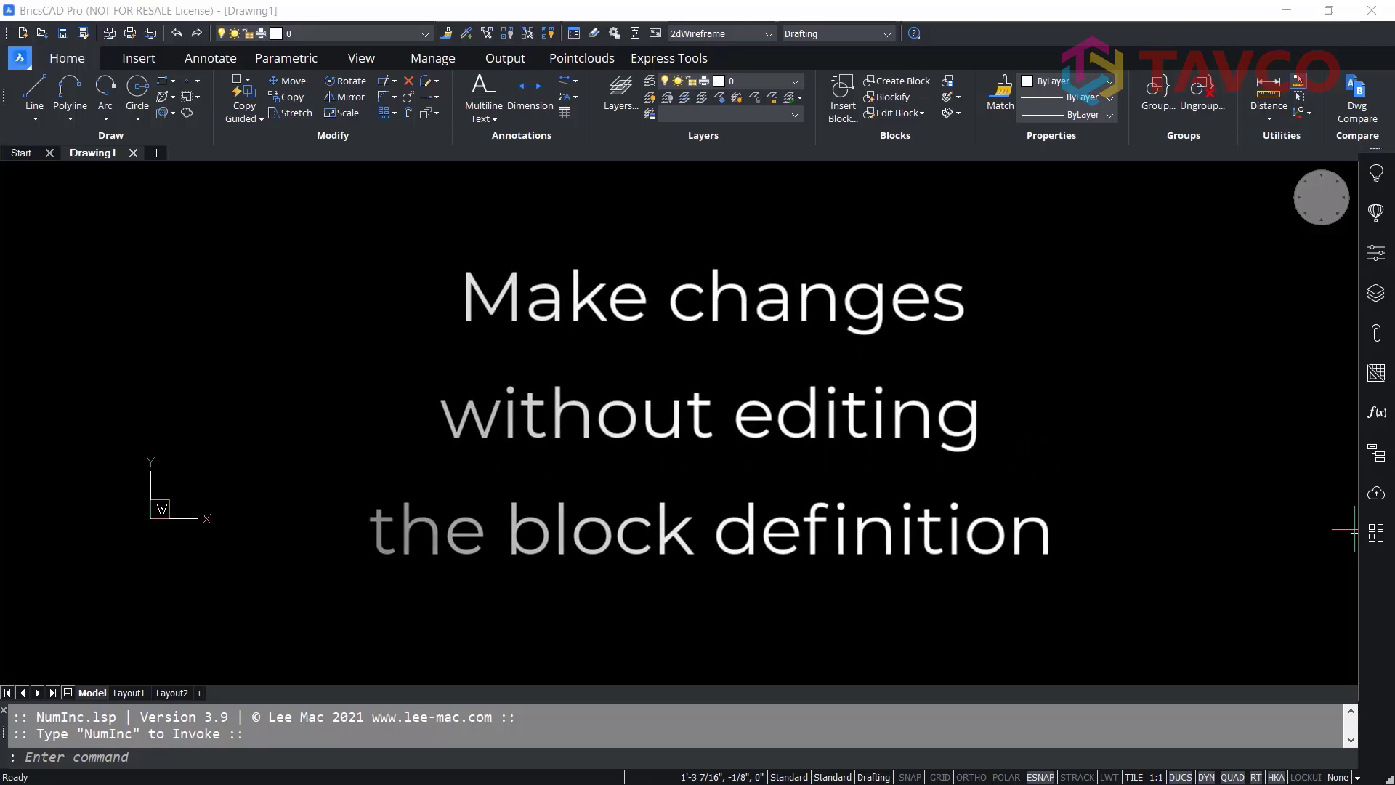
- Open the Dummy_floor_plan.dwg and Door_Start.dwg drawings together from the Exercise Files folder
{"action": "left_click", "coordinate": [41, 34]}
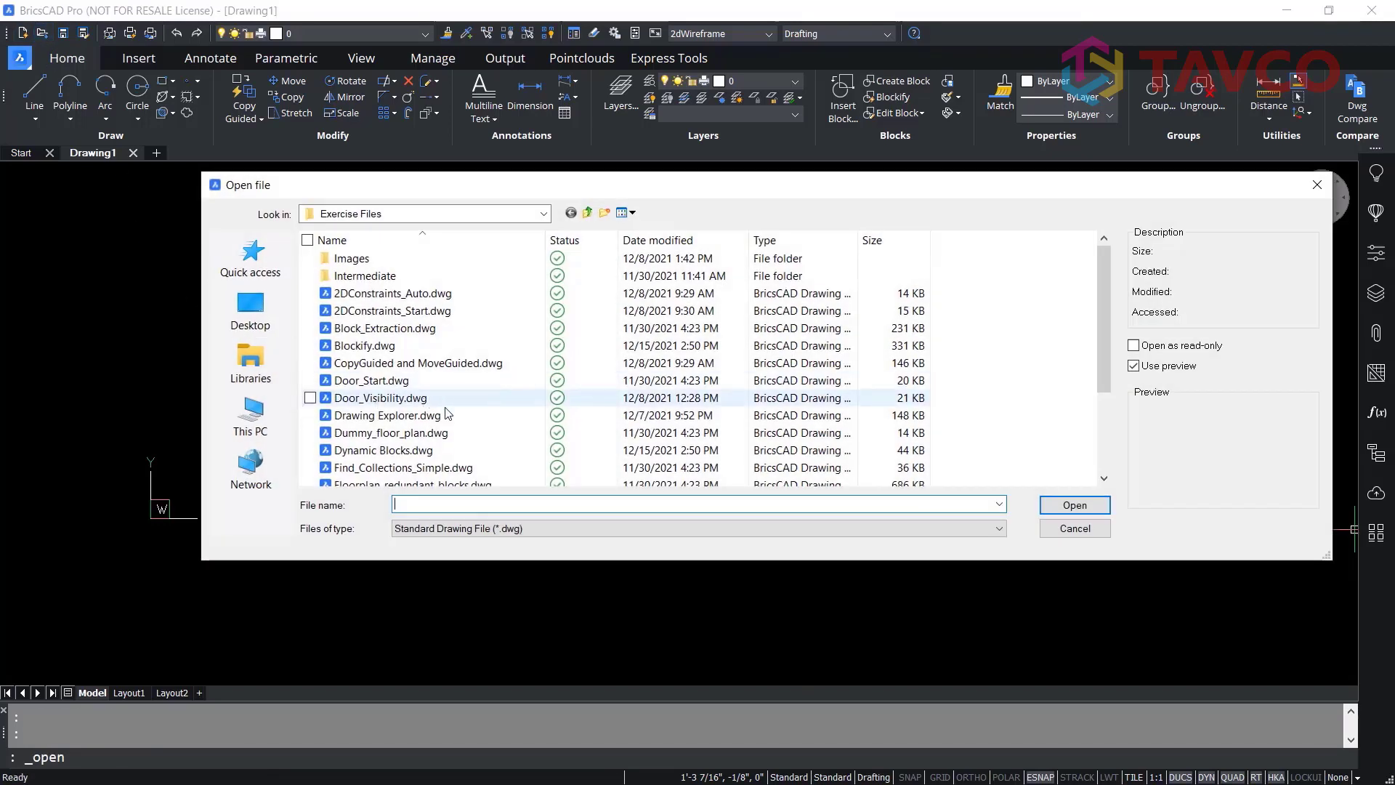
{"action": "left_click", "coordinate": [390, 434]}
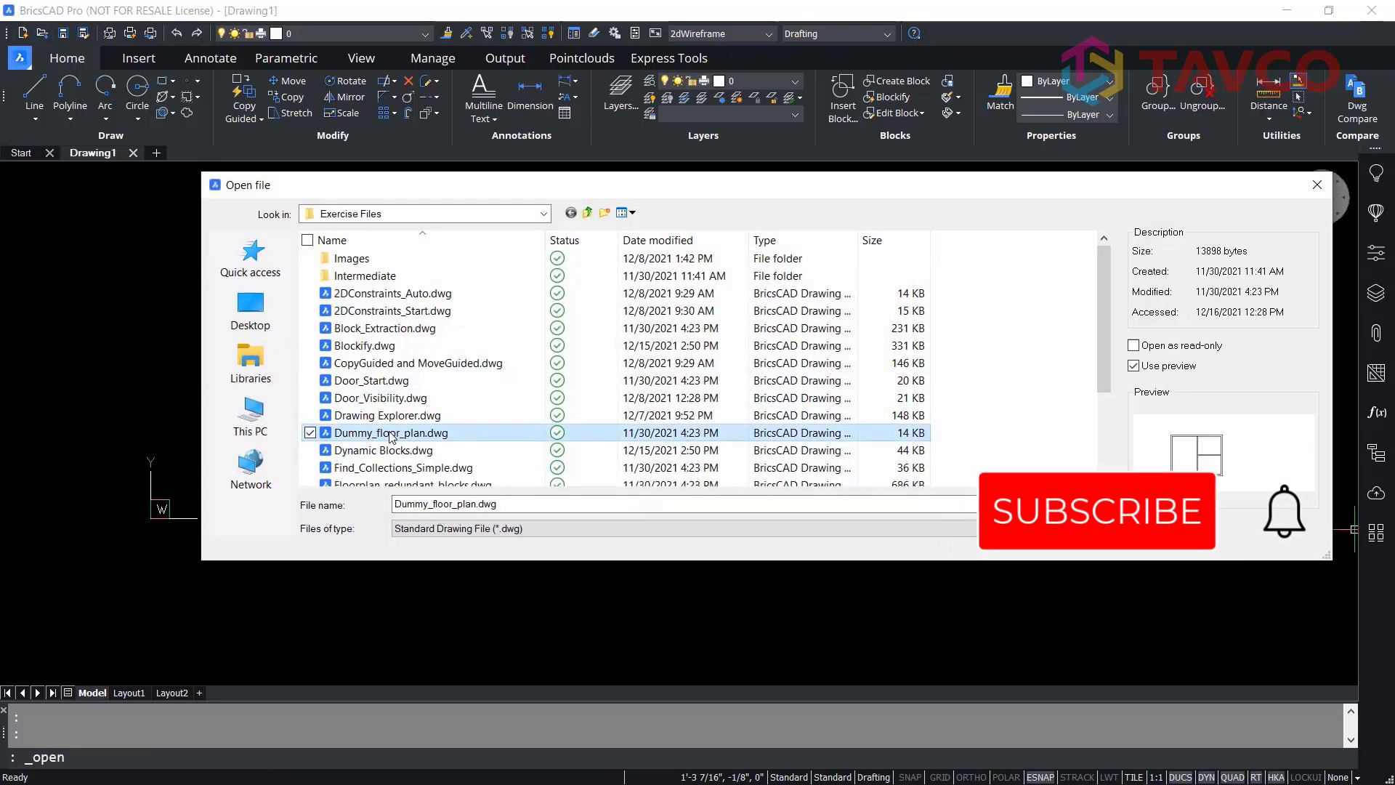
{"action": "left_click", "coordinate": [375, 381], "text": "ctrl"}
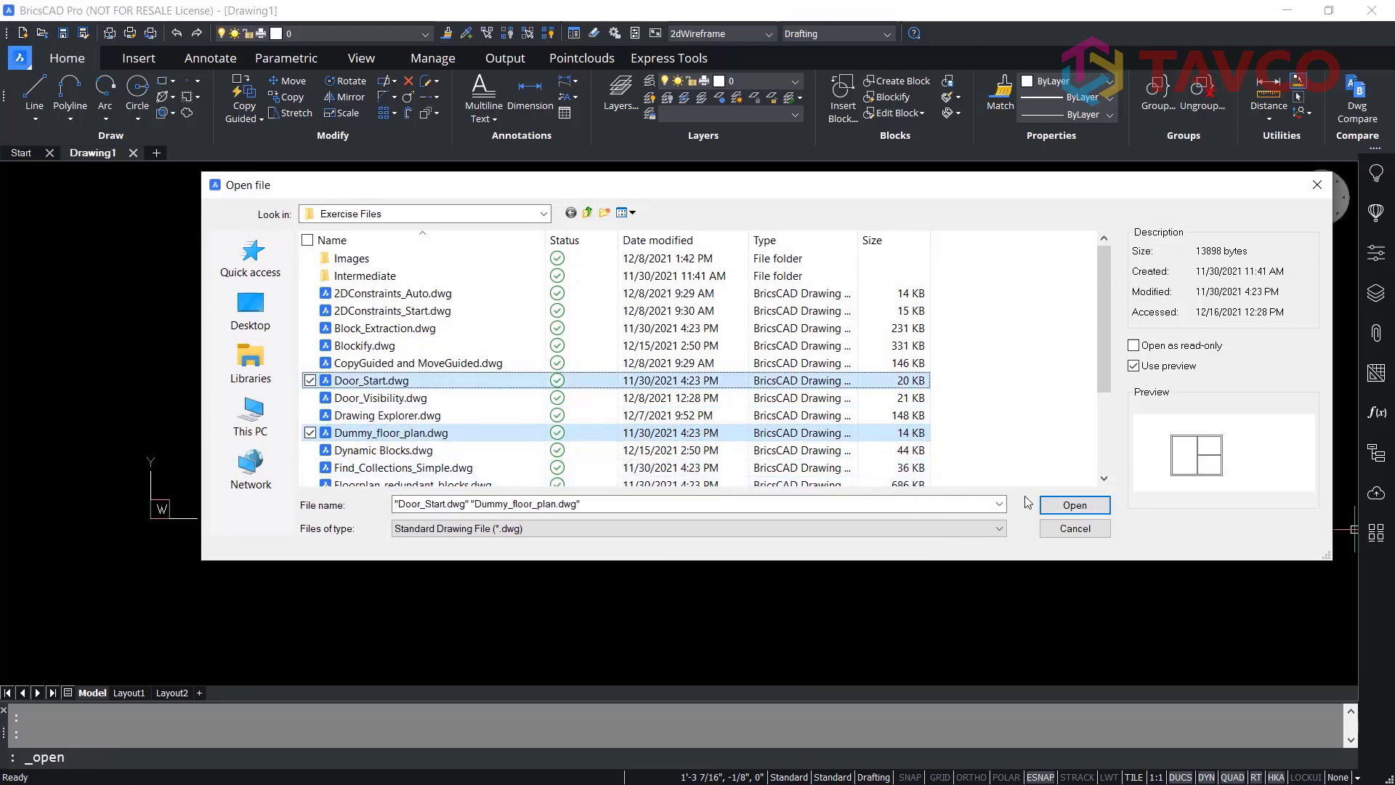
{"action": "key", "text": "Return"}
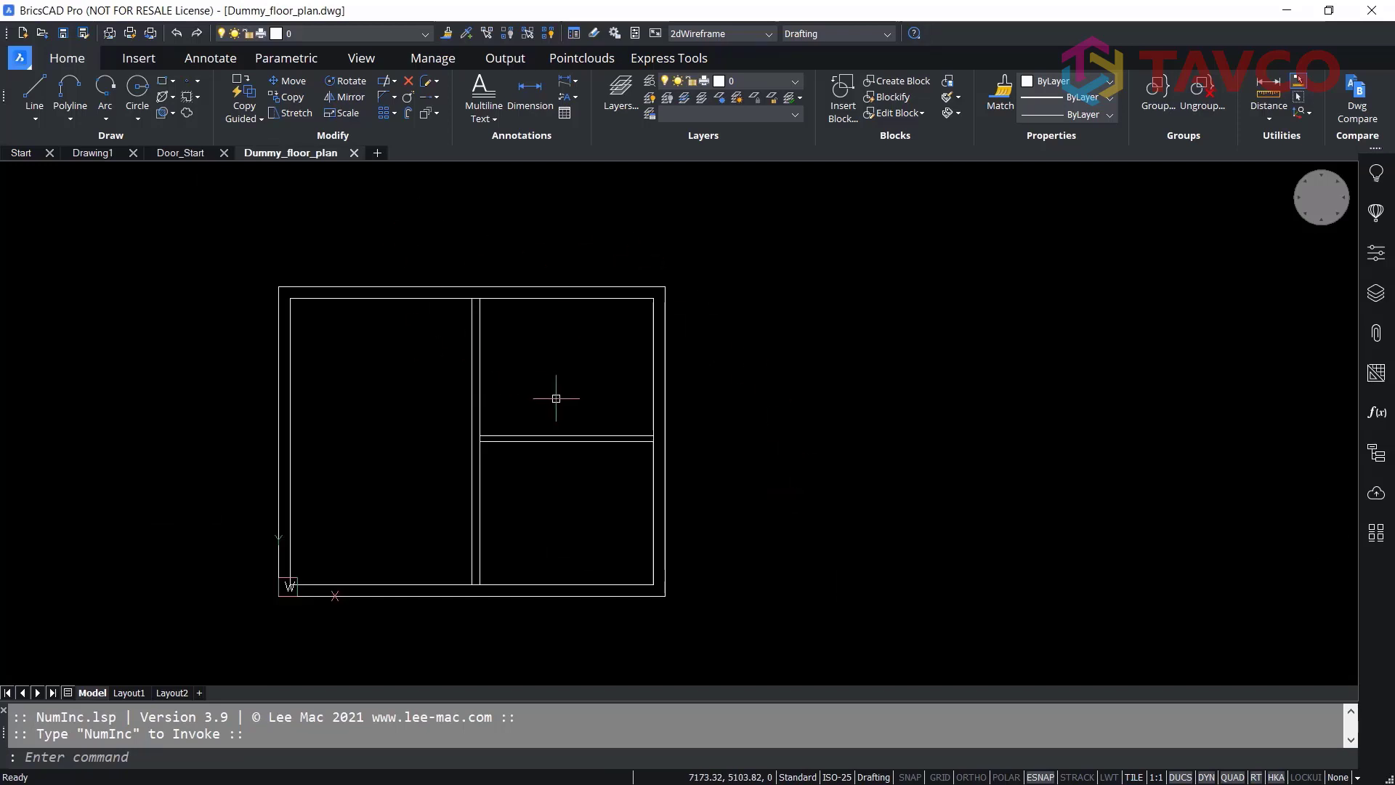
{"action": "scroll", "coordinate": [556, 398], "scroll_direction": "up", "scroll_amount": 1}
{"action": "middle_click_drag", "start_coordinate": [564, 399], "coordinate": [595, 370]}
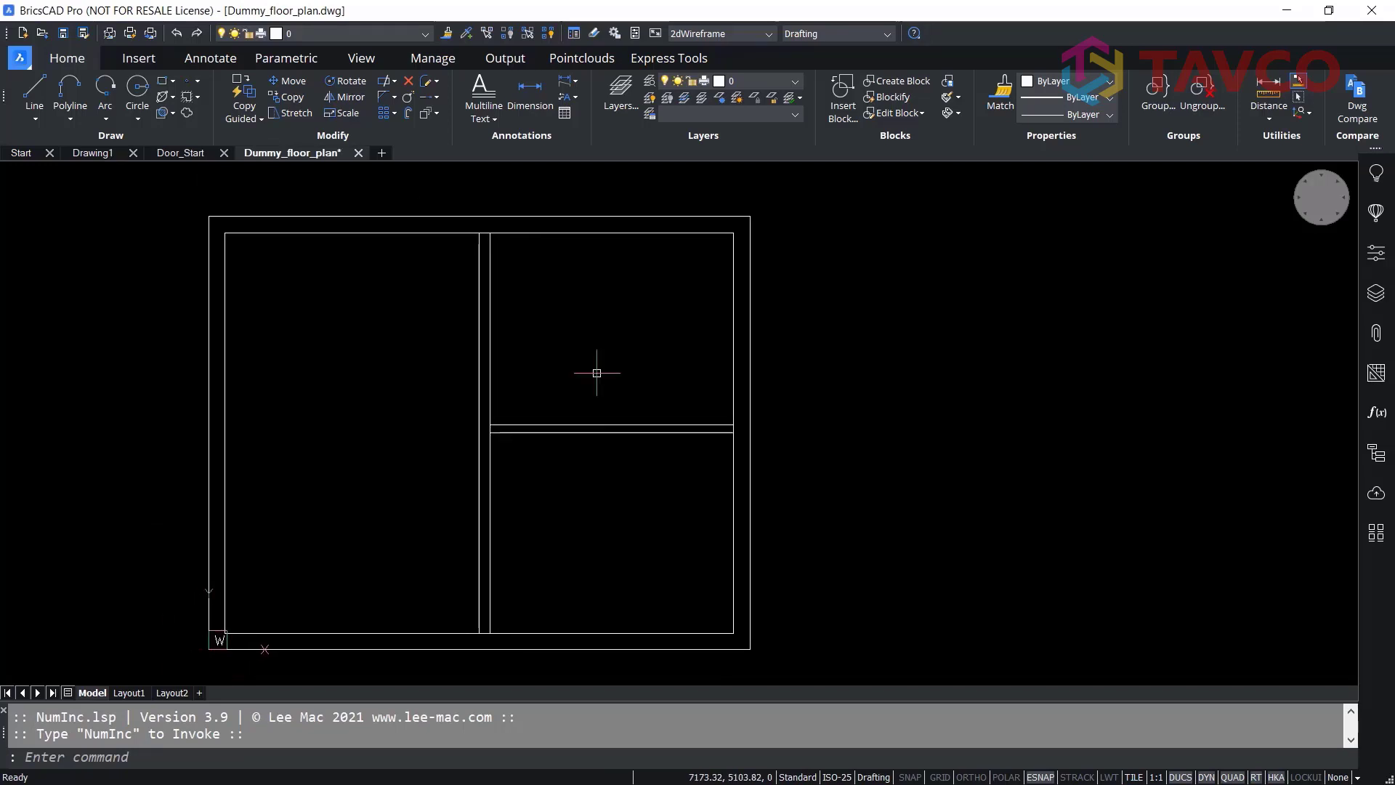
- Create a visibility states parameter named Swing in the Door_Start drawing
{"action": "left_click", "coordinate": [183, 154]}
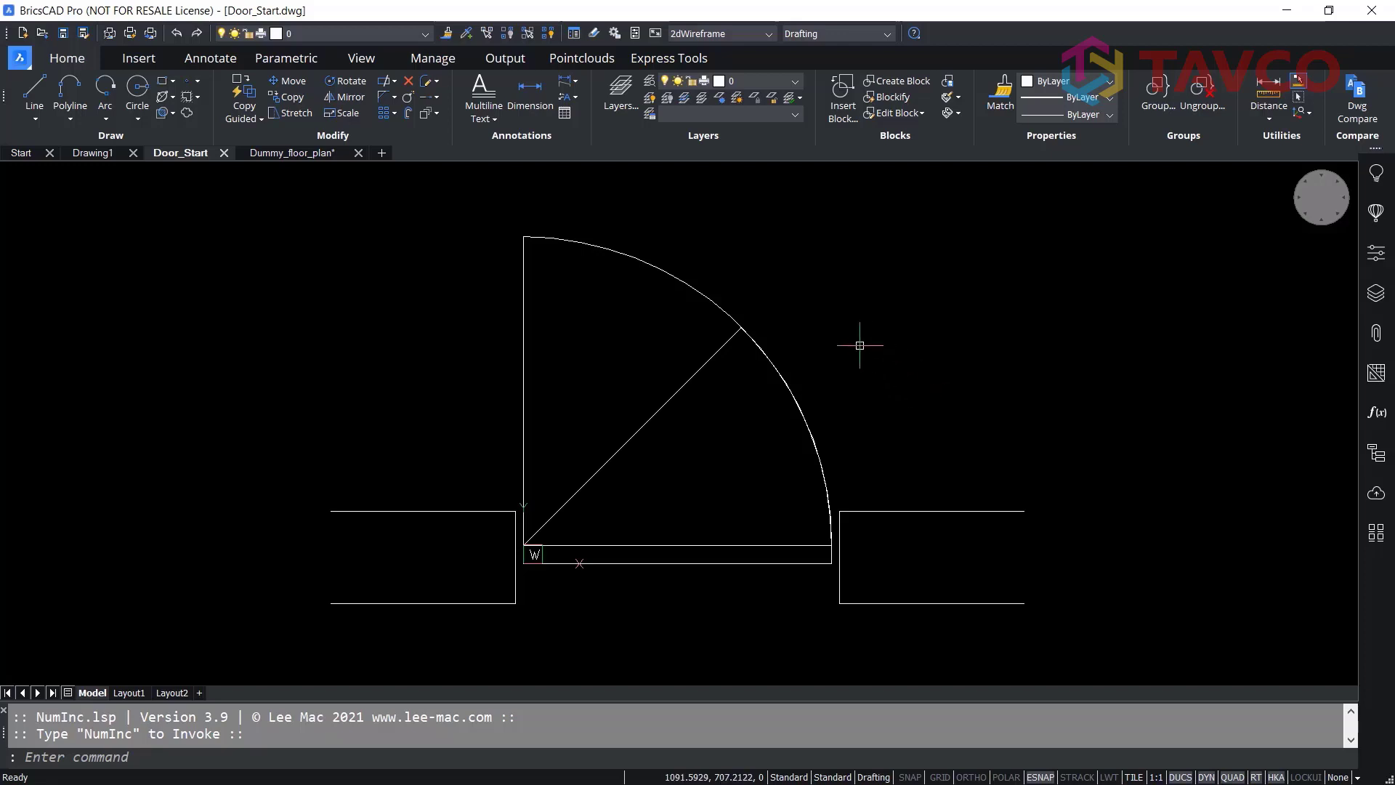
{"action": "left_click", "coordinate": [277, 56]}
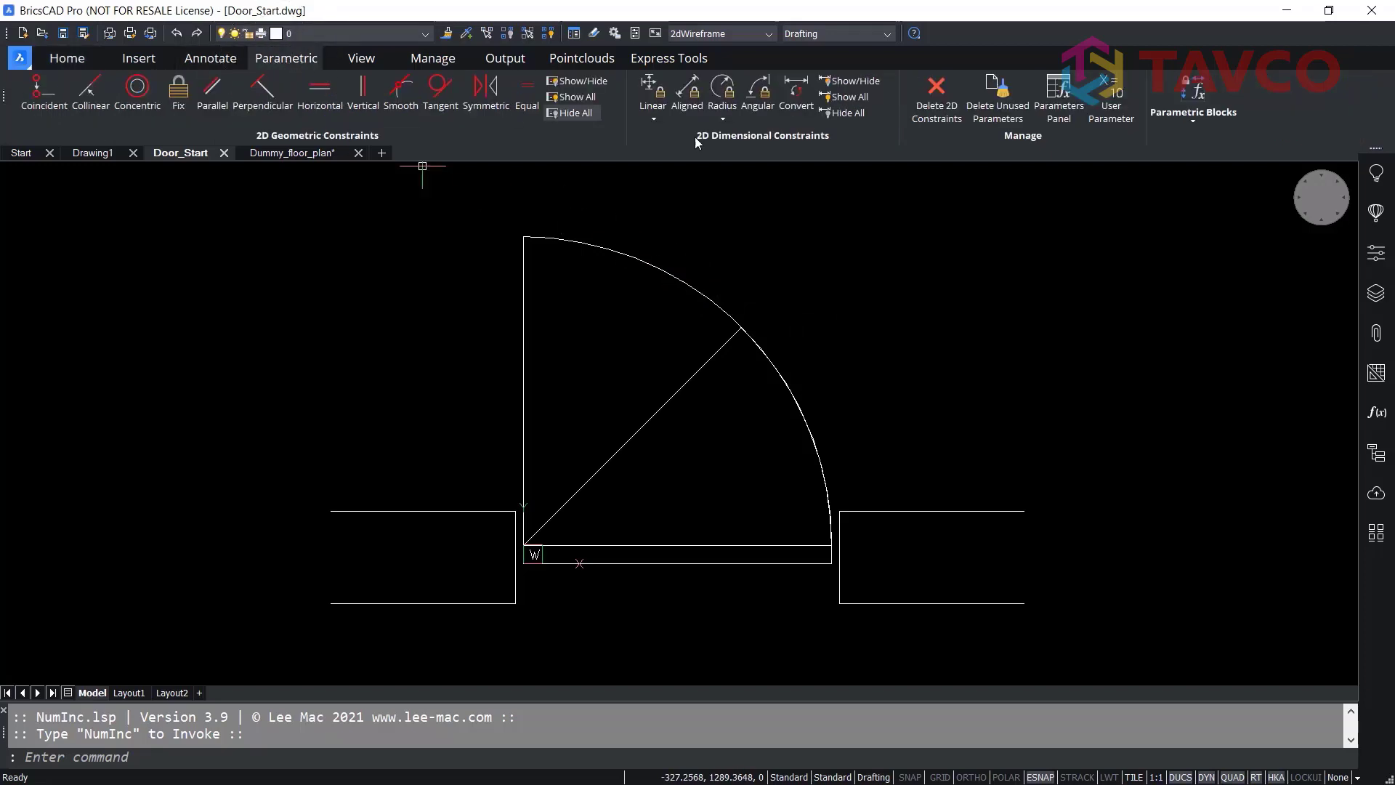
{"action": "left_click", "coordinate": [1192, 125]}
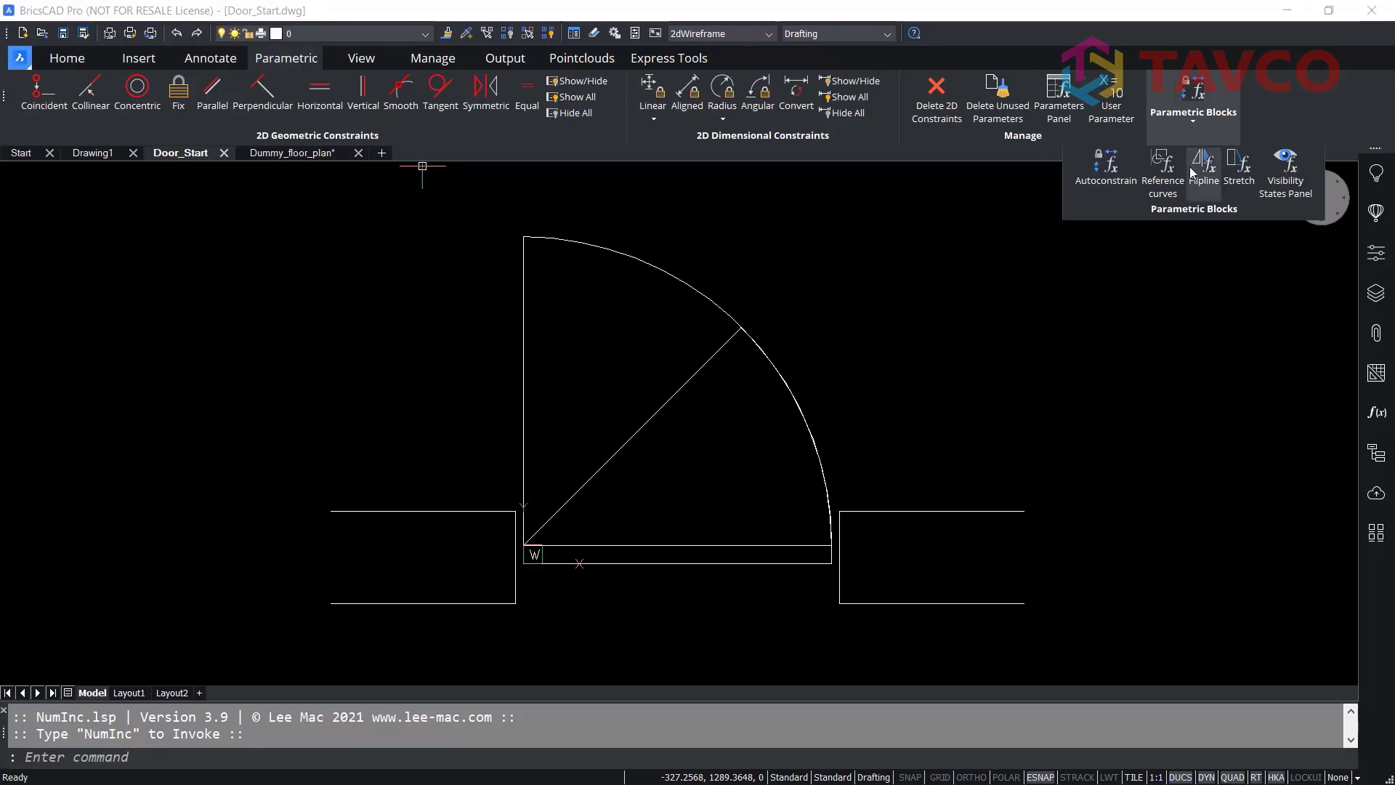
{"action": "left_click", "coordinate": [1293, 181]}
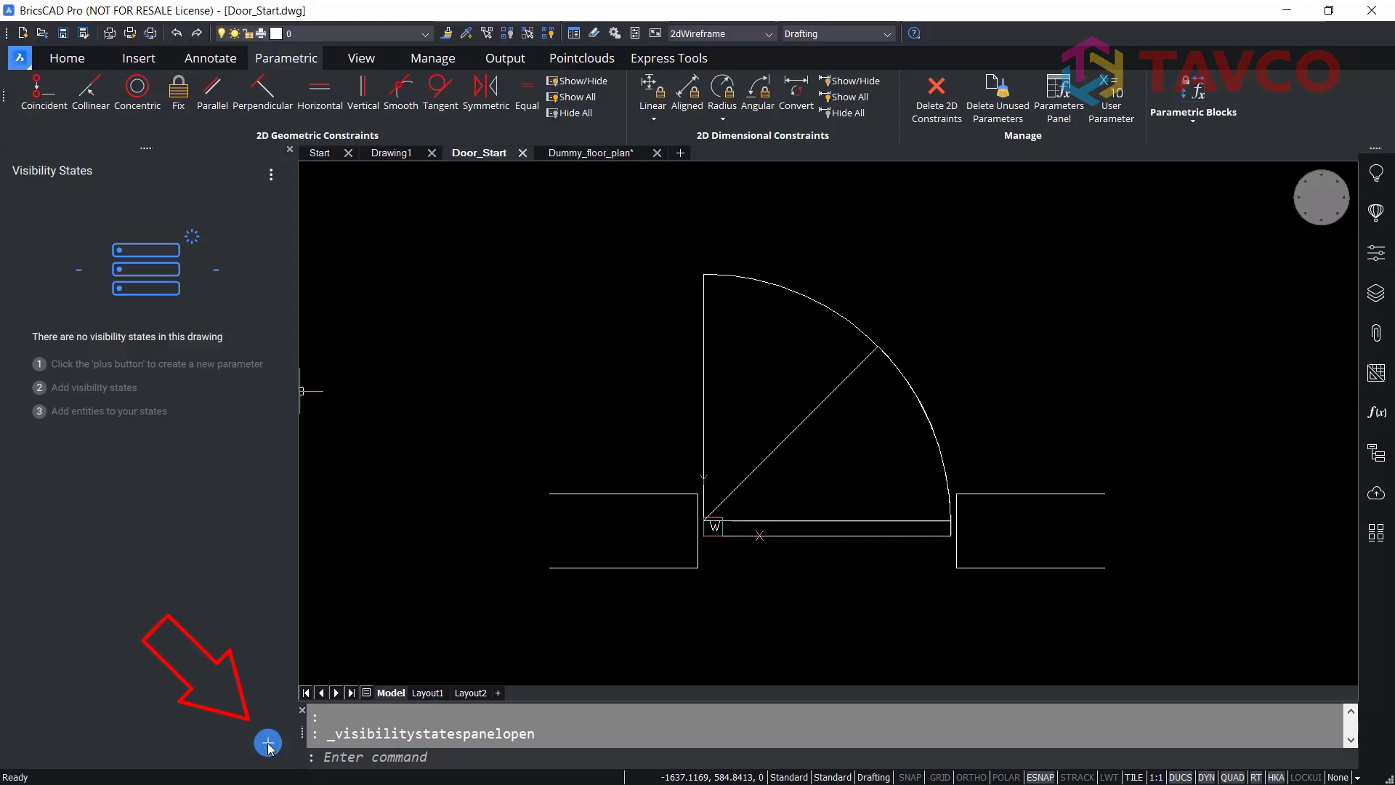
{"action": "left_click", "coordinate": [268, 743]}
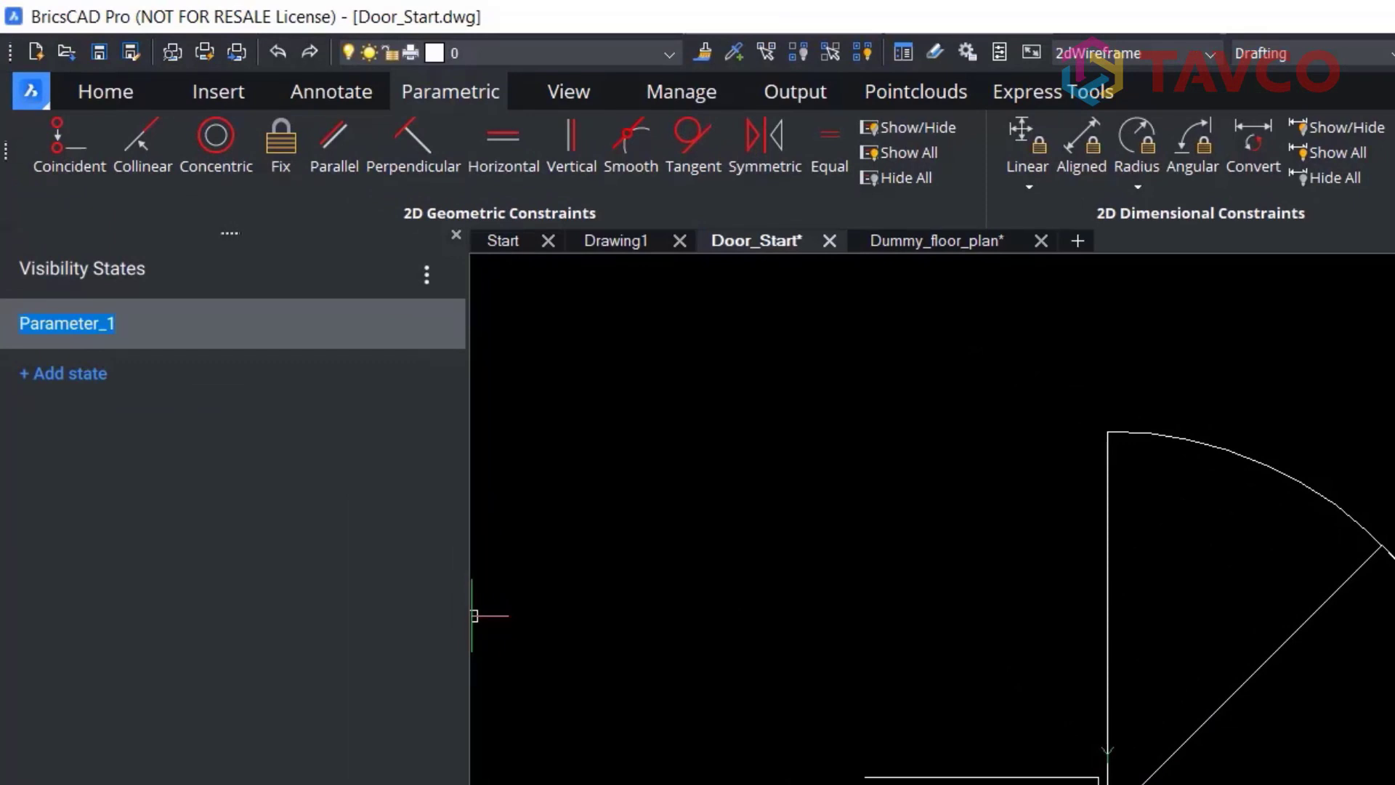
{"action": "type", "text": "Swing"}
{"action": "key", "text": "Return"}
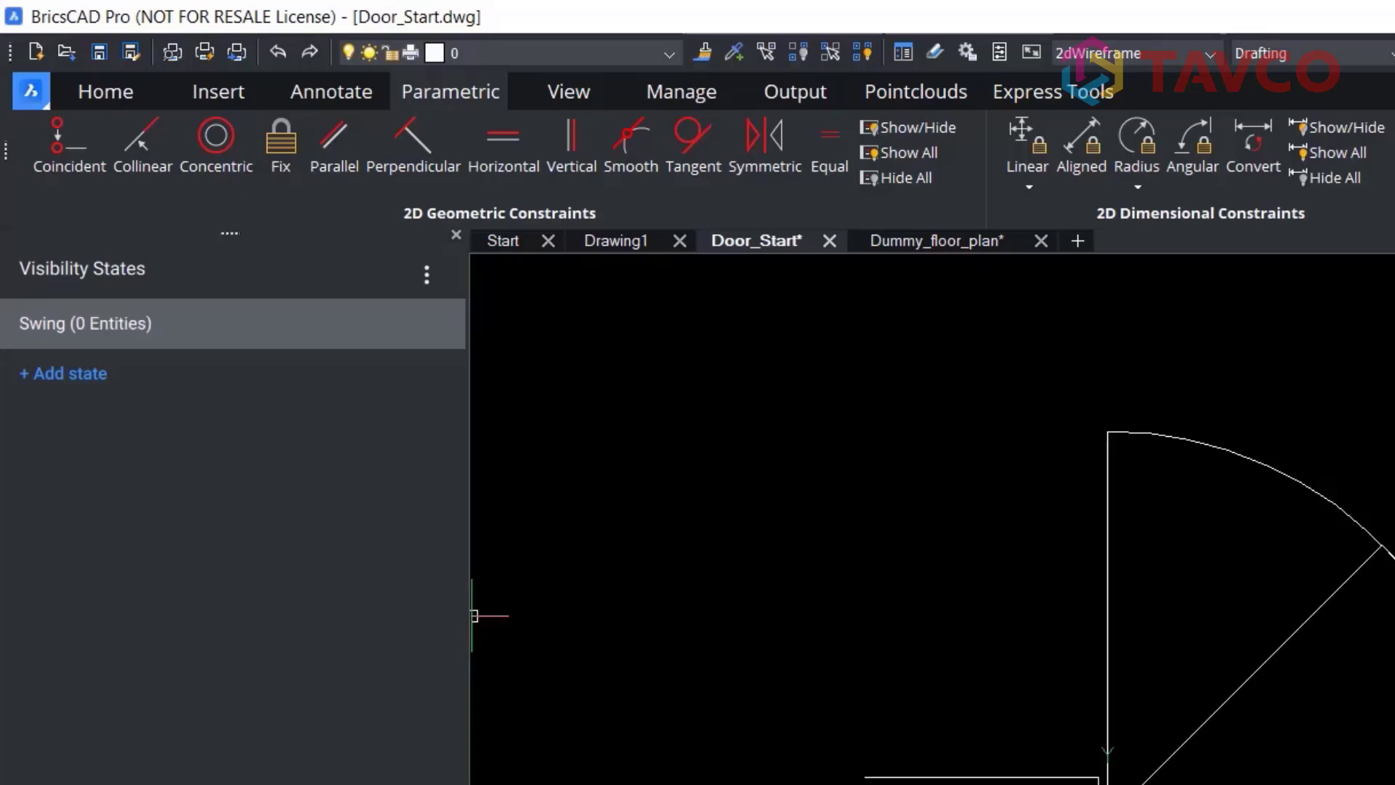
- Add a visibility state named Open to the Swing parameter
{"action": "left_click", "coordinate": [76, 376]}
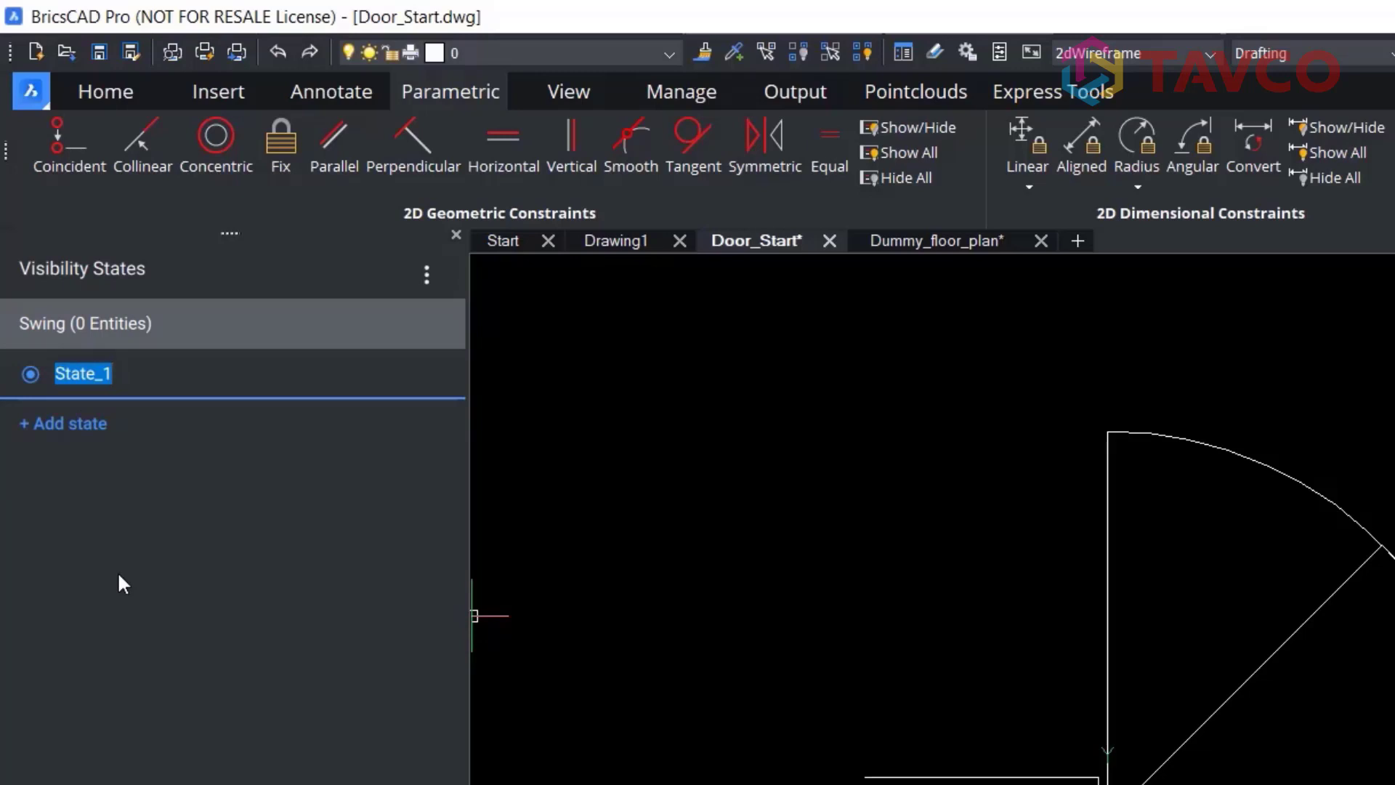
{"action": "type", "text": "Open"}
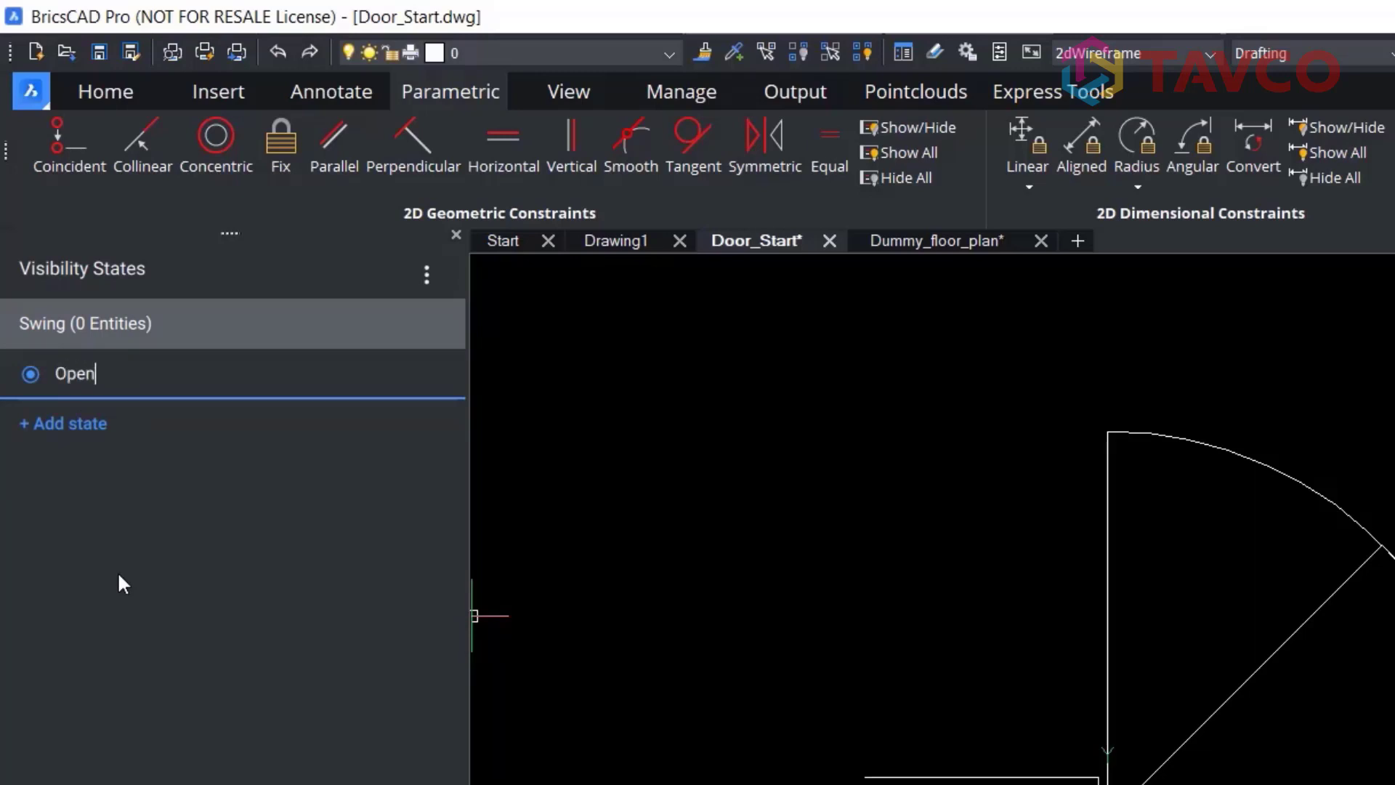
{"action": "key", "text": "Return"}
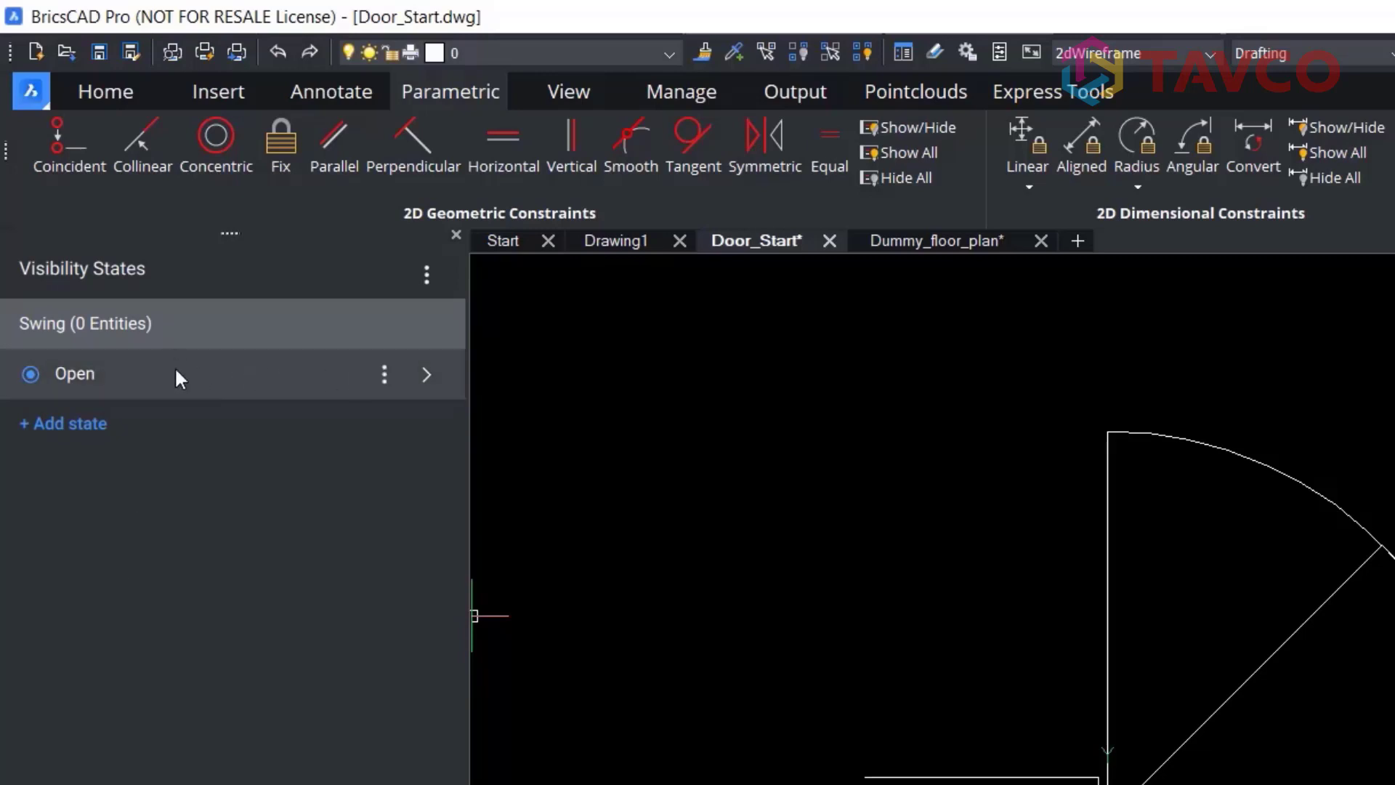
- Make the full quarter-circle arc and the vertical door line visible for the Open state
{"action": "left_click", "coordinate": [384, 374]}
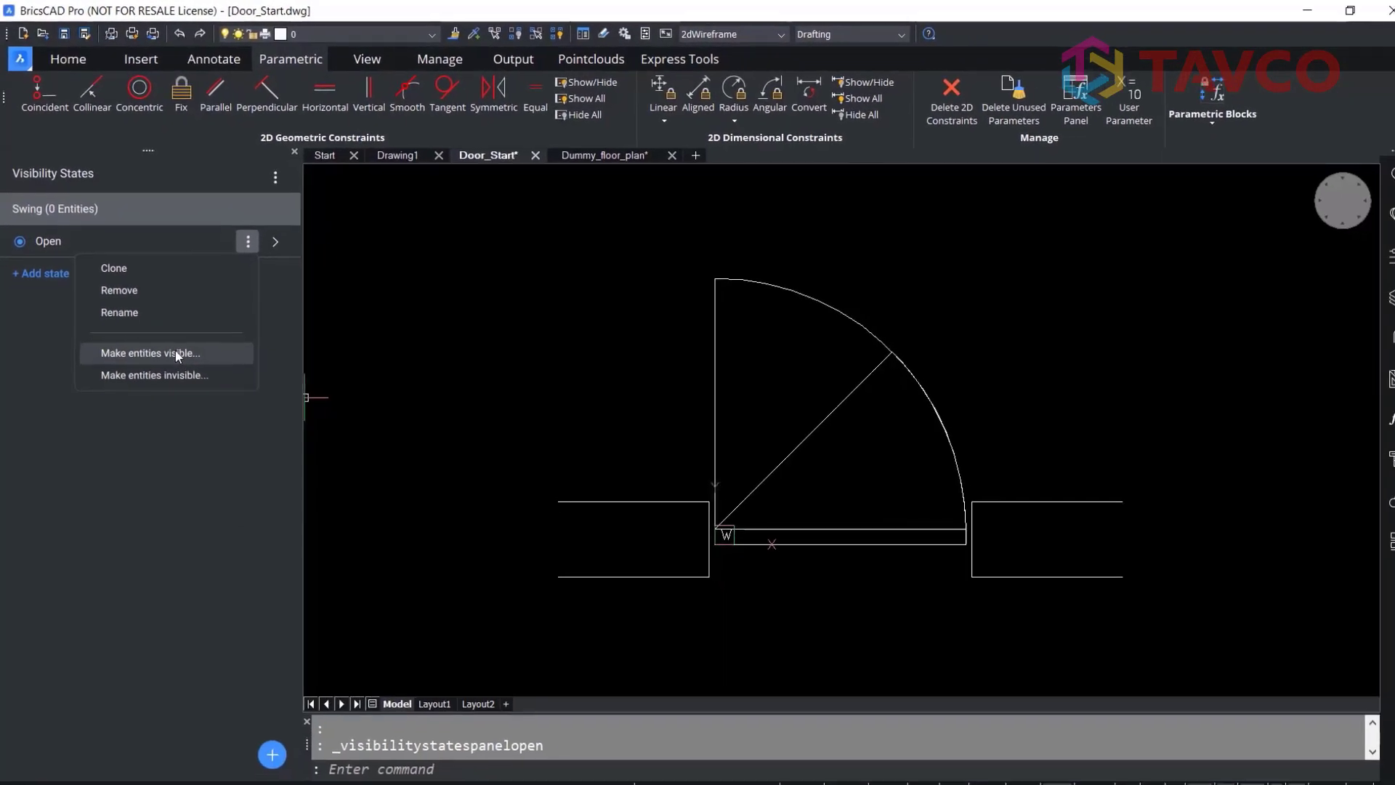
{"action": "left_click", "coordinate": [173, 348]}
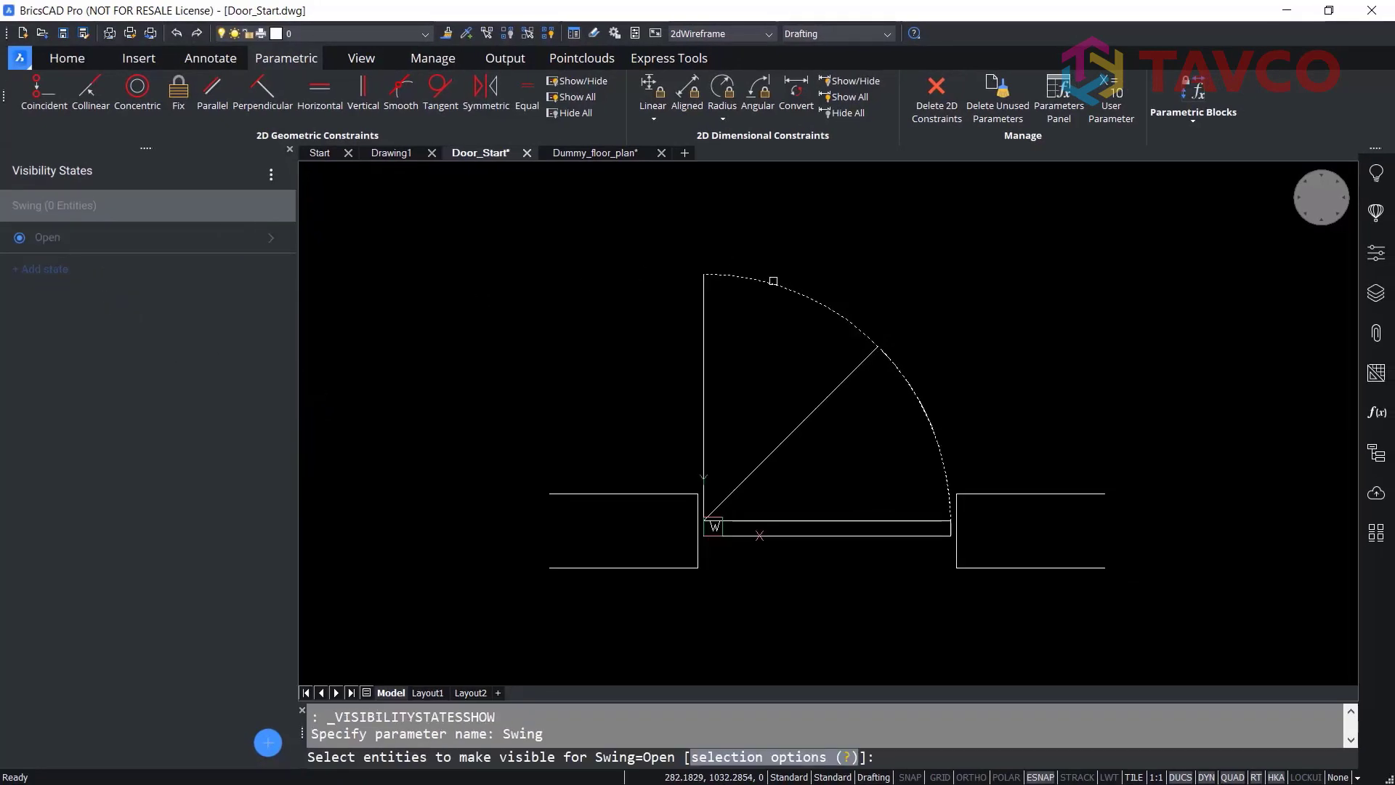
{"action": "left_click", "coordinate": [773, 280]}
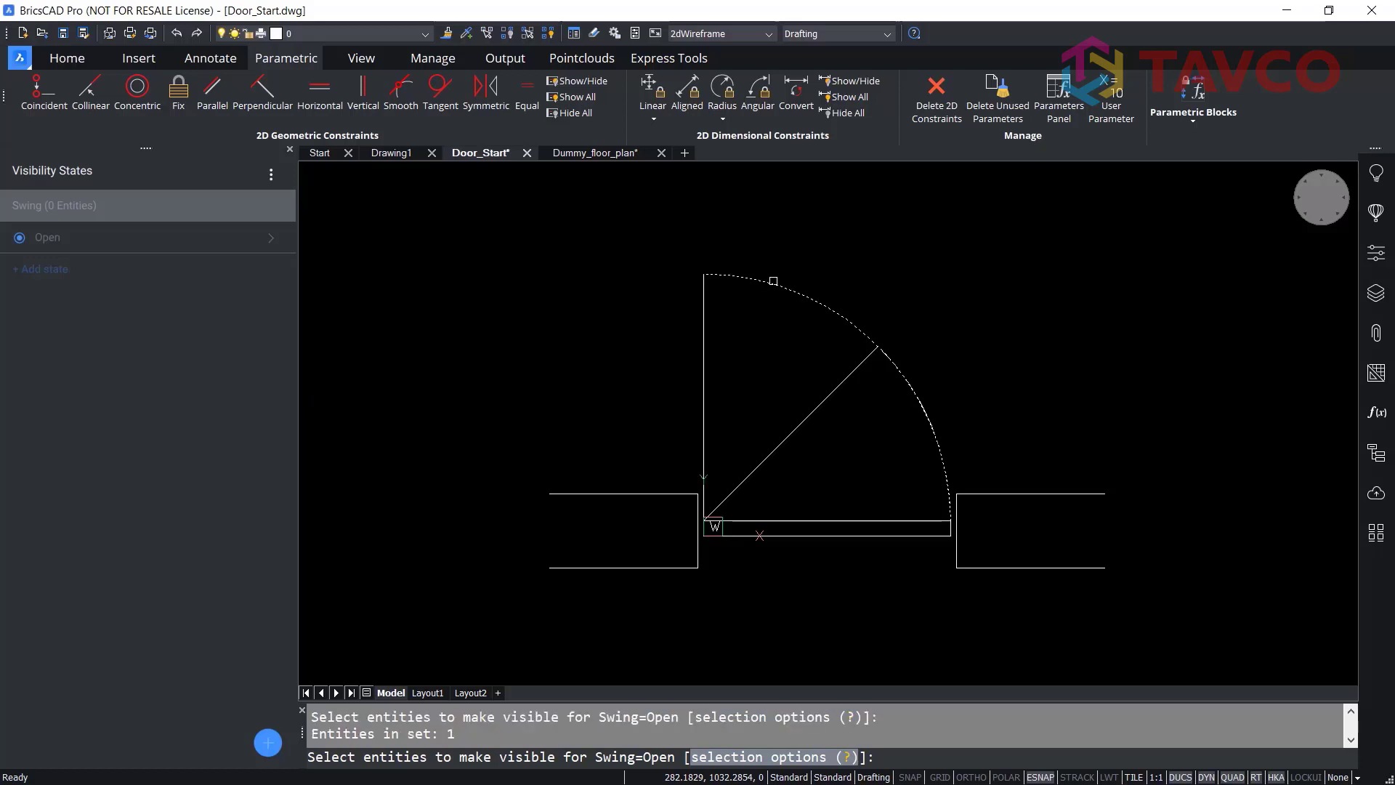
{"action": "left_click", "coordinate": [706, 321]}
{"action": "key", "text": "Return"}
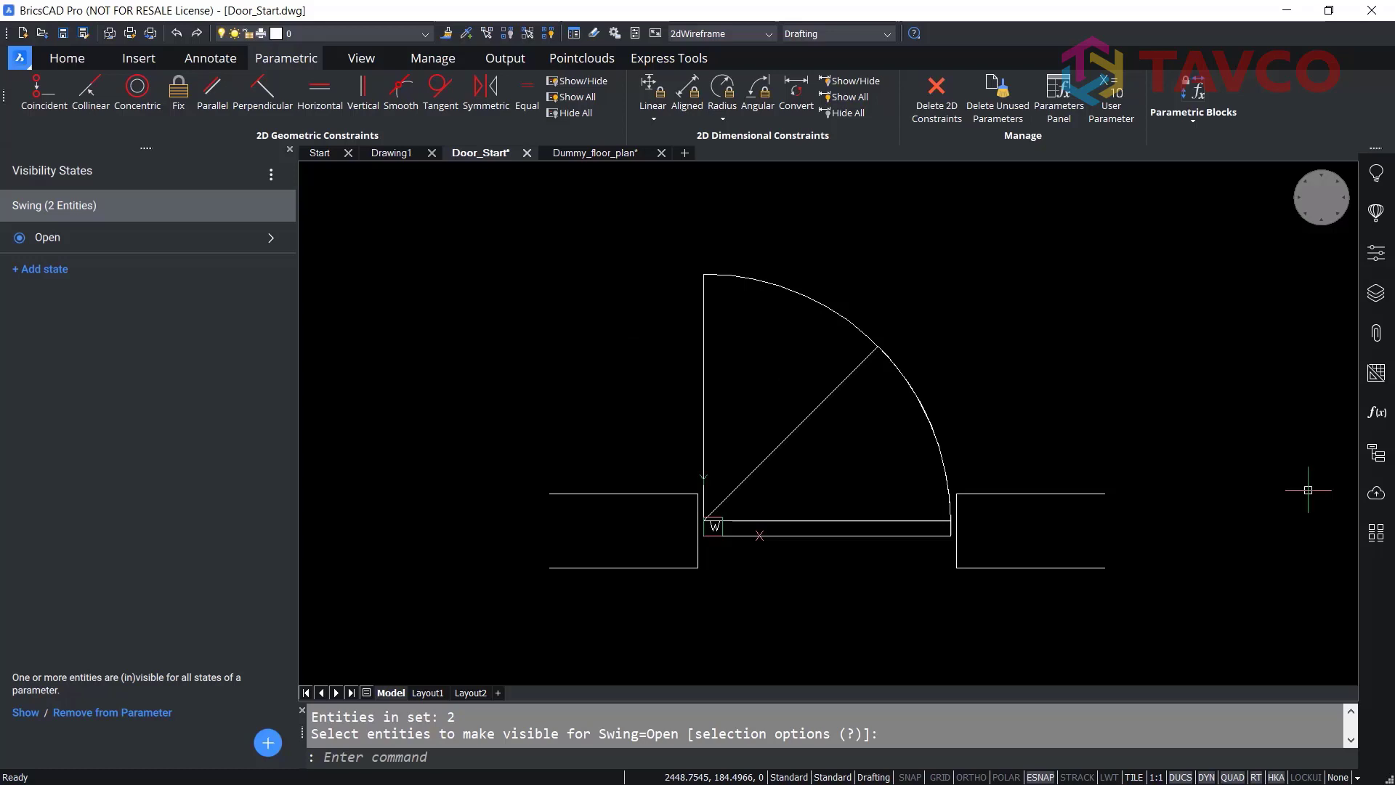
- Add a state named HalfOpen and make the short arc and the diagonal door line visible for it
{"action": "left_click", "coordinate": [57, 271]}
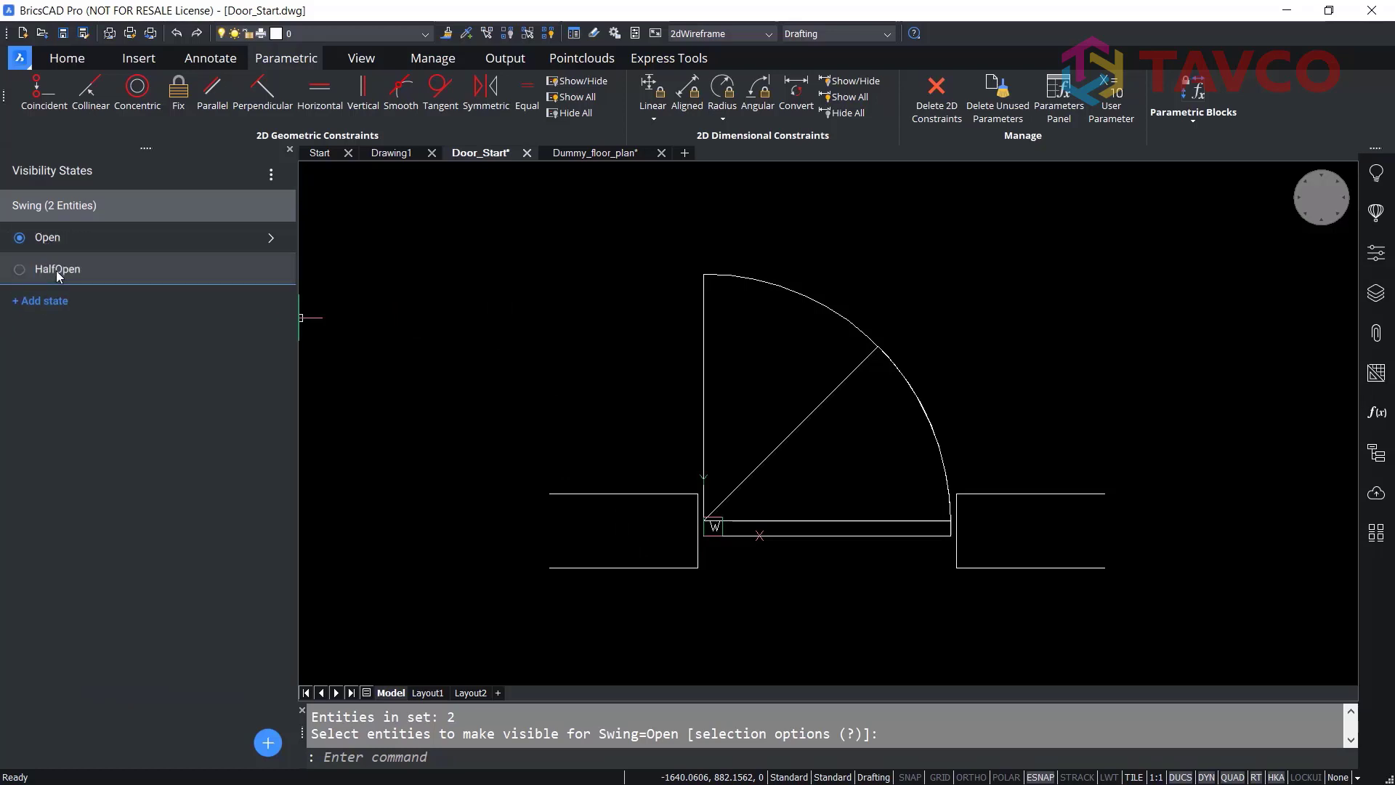
{"action": "key", "text": "Return"}
{"action": "left_click", "coordinate": [244, 270]}
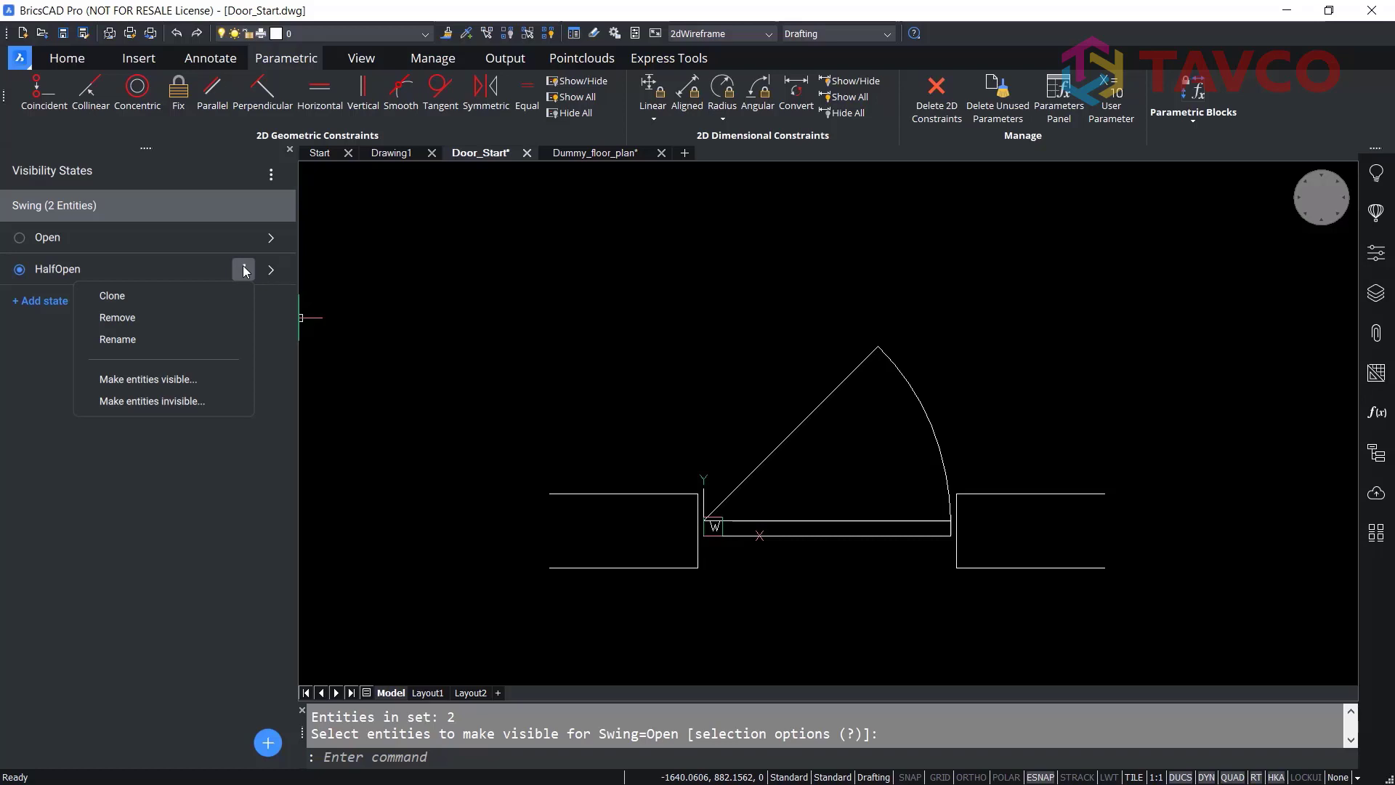
{"action": "left_click", "coordinate": [189, 379]}
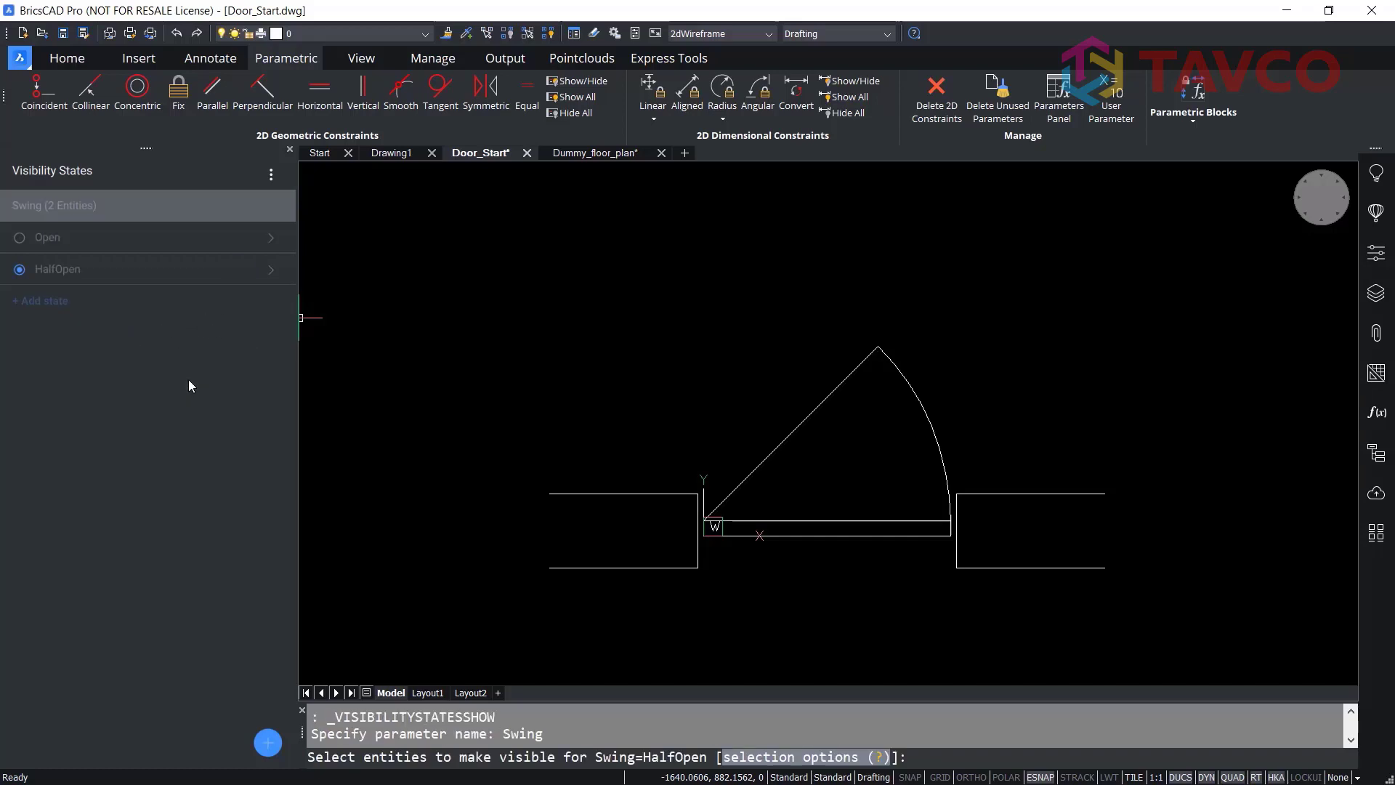
{"action": "left_click", "coordinate": [902, 373]}
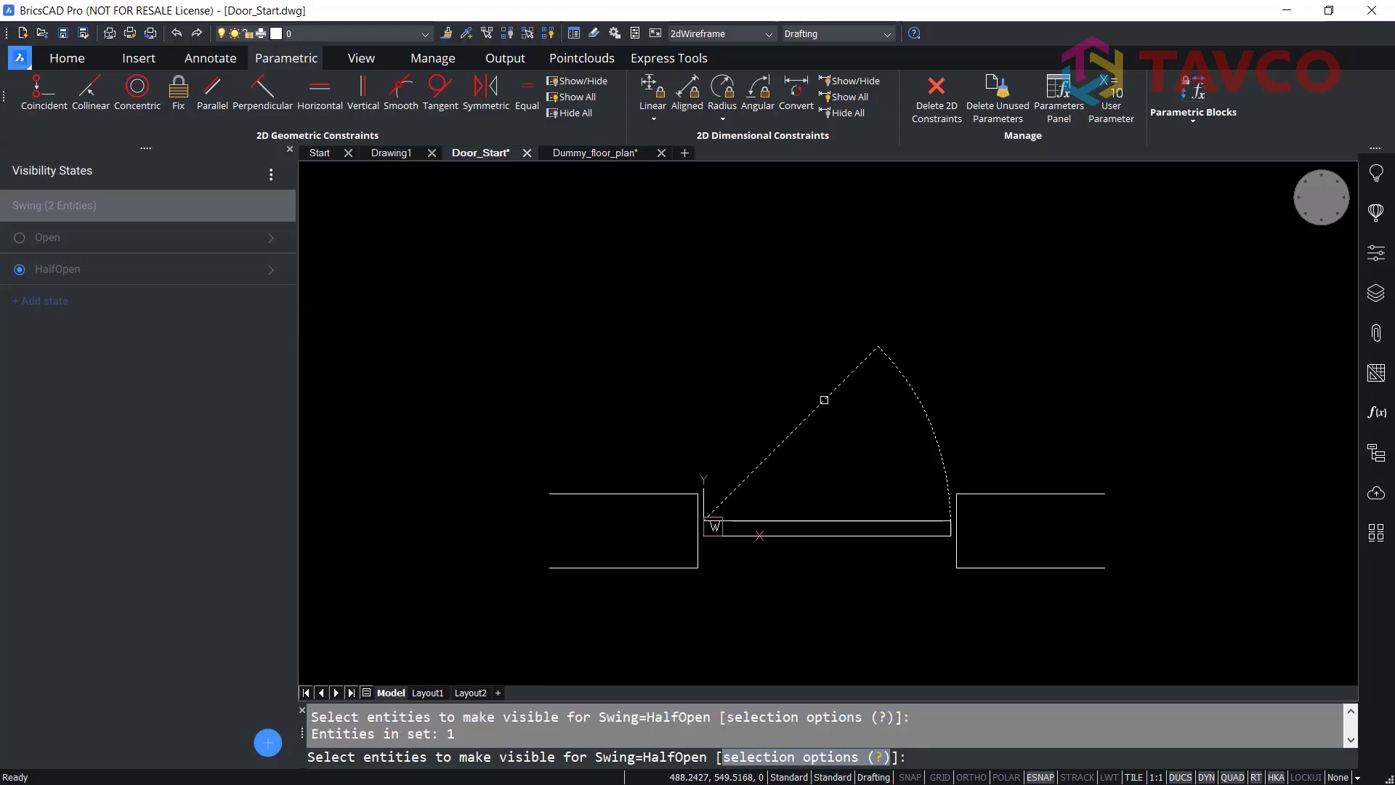
{"action": "left_click", "coordinate": [824, 399]}
{"action": "key", "text": "Return"}
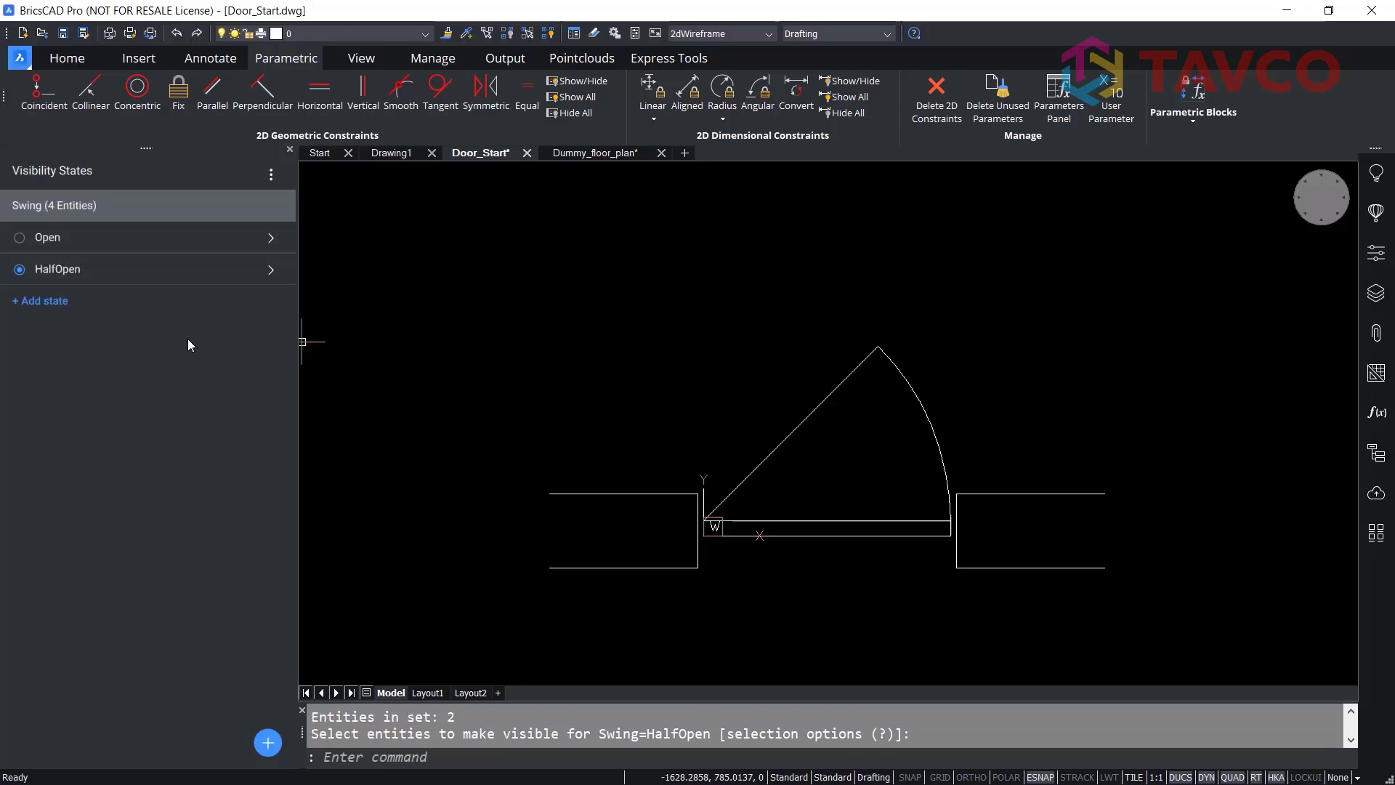
- Switch between the Open and HalfOpen states to check them, and add a third state named Closed
{"action": "left_click", "coordinate": [125, 245]}
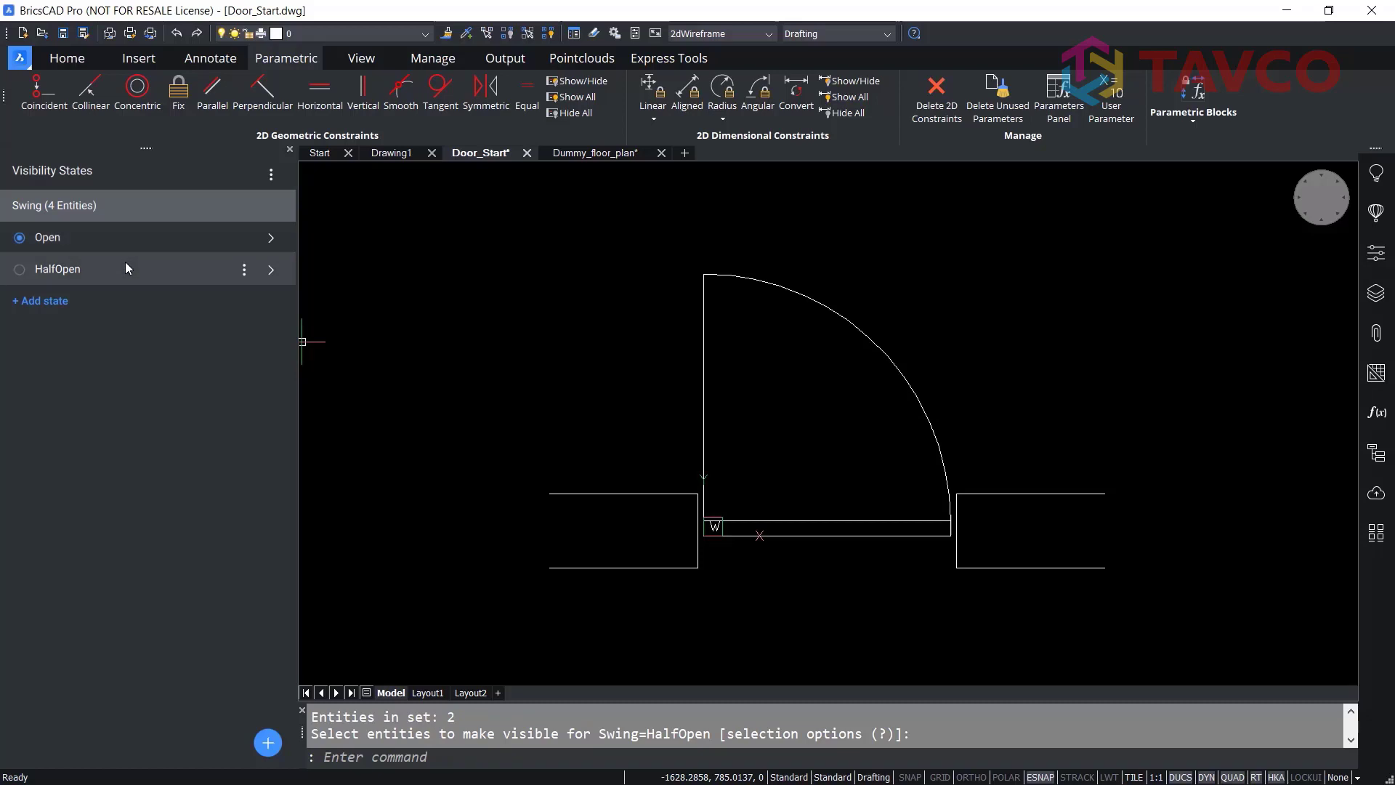
{"action": "left_click", "coordinate": [125, 263]}
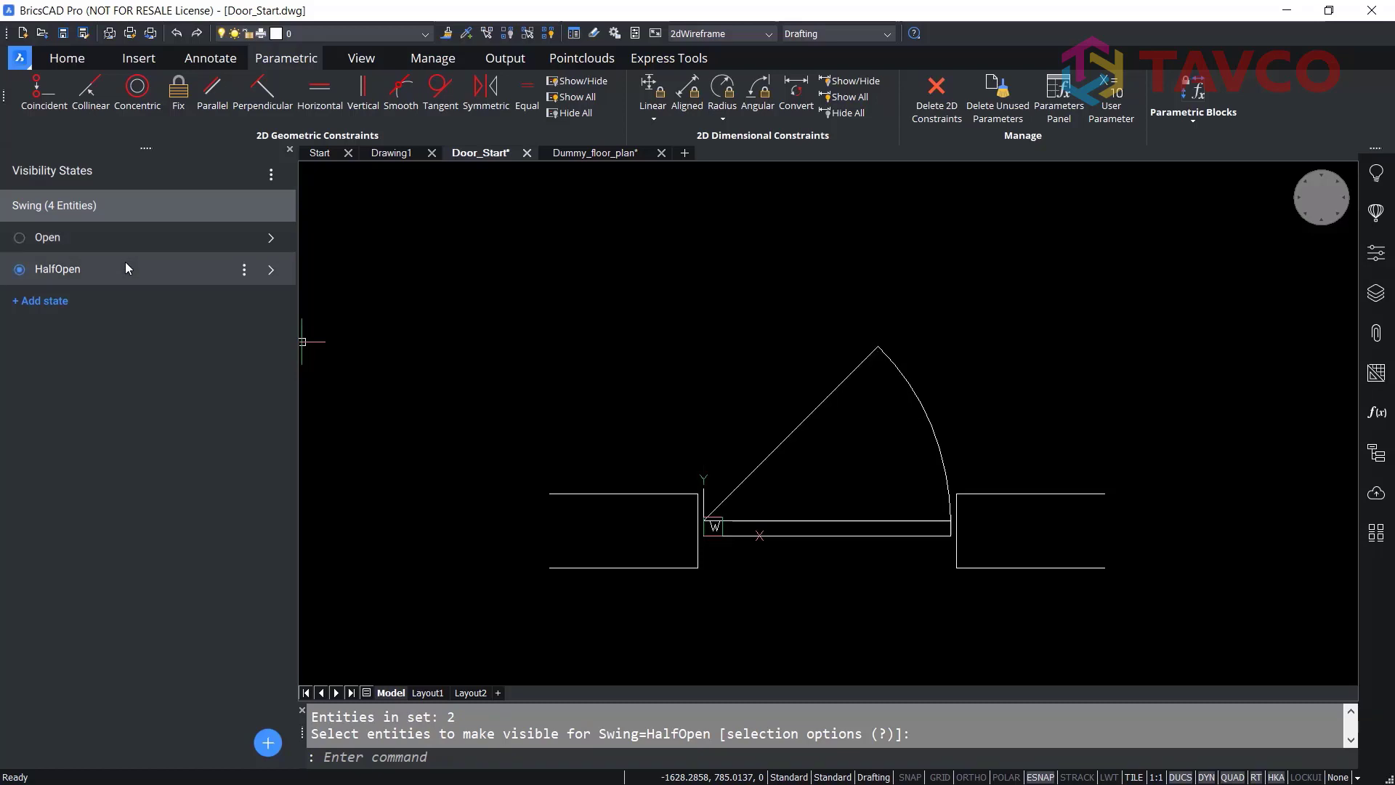
{"action": "left_click", "coordinate": [50, 303]}
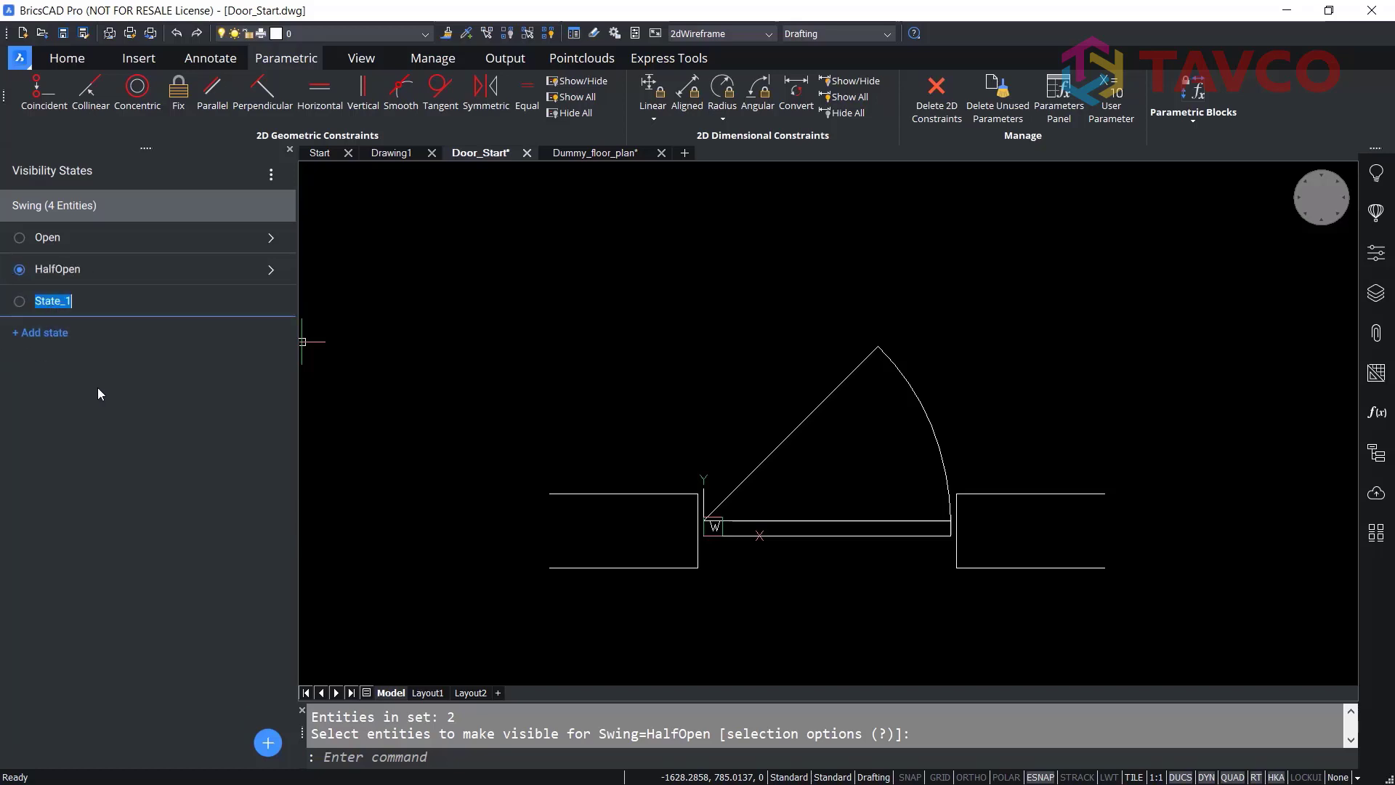
{"action": "type", "text": "Closed"}
{"action": "key", "text": "Return"}
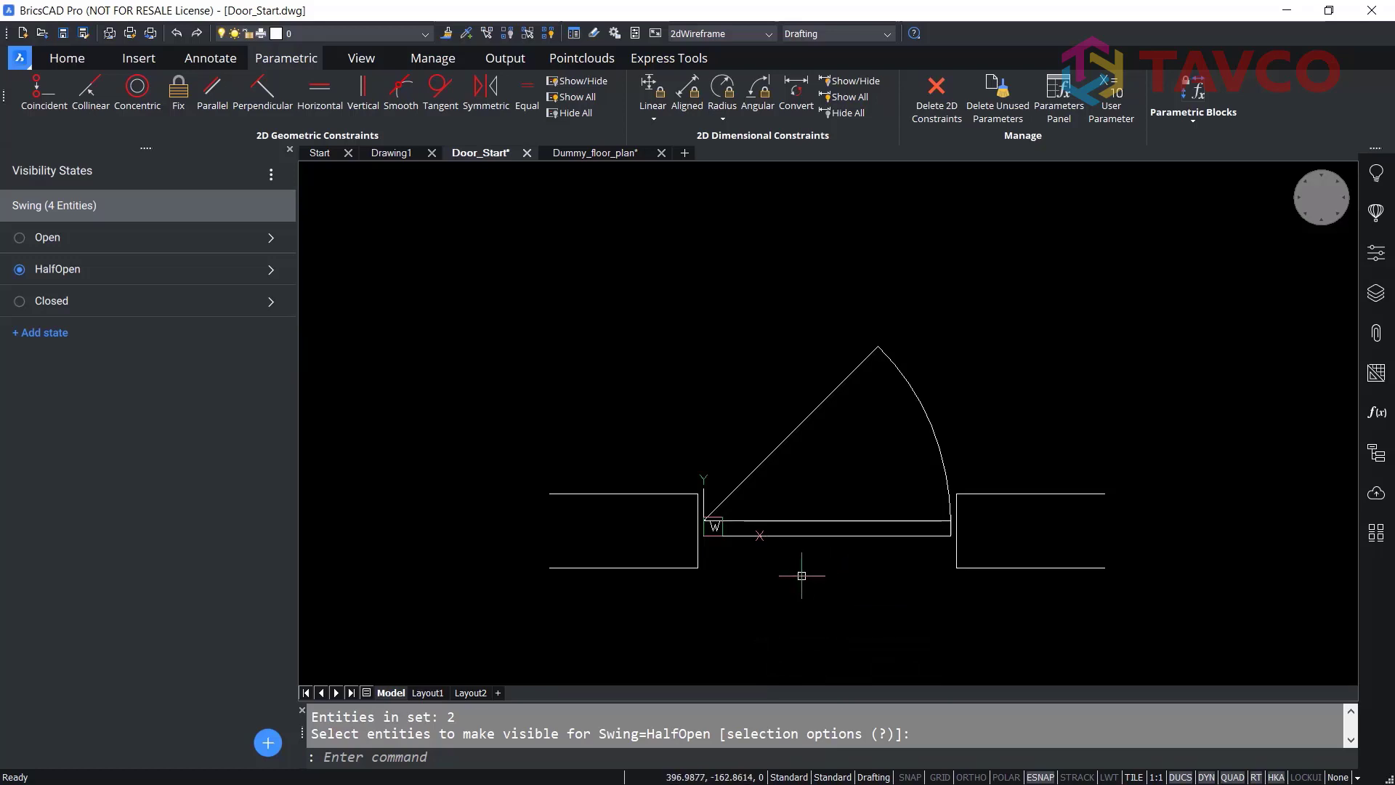
- Cycle through the Closed, HalfOpen and Open states to check the door's display, ending on Open
{"action": "mouse_move", "coordinate": [245, 302]}
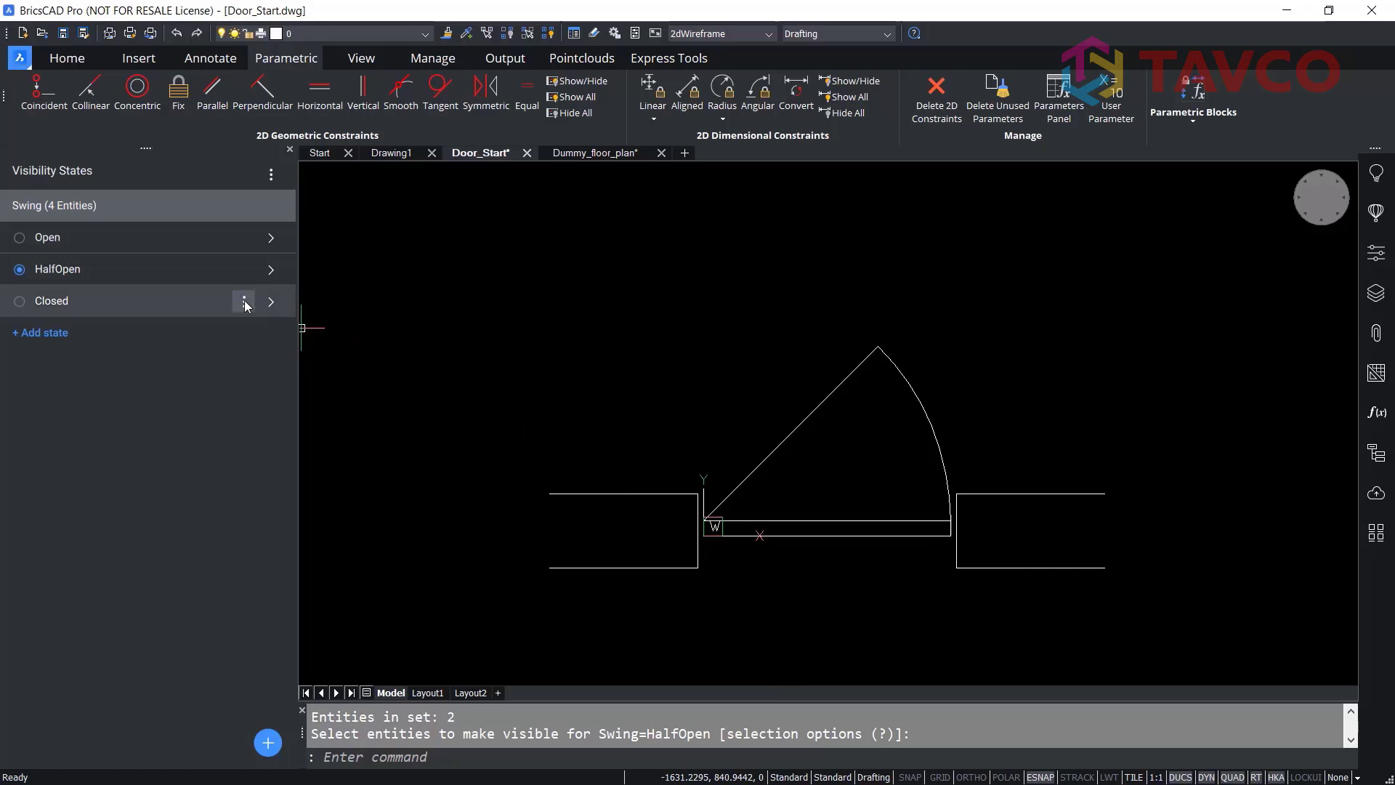
{"action": "left_click", "coordinate": [131, 304]}
{"action": "left_click", "coordinate": [132, 270]}
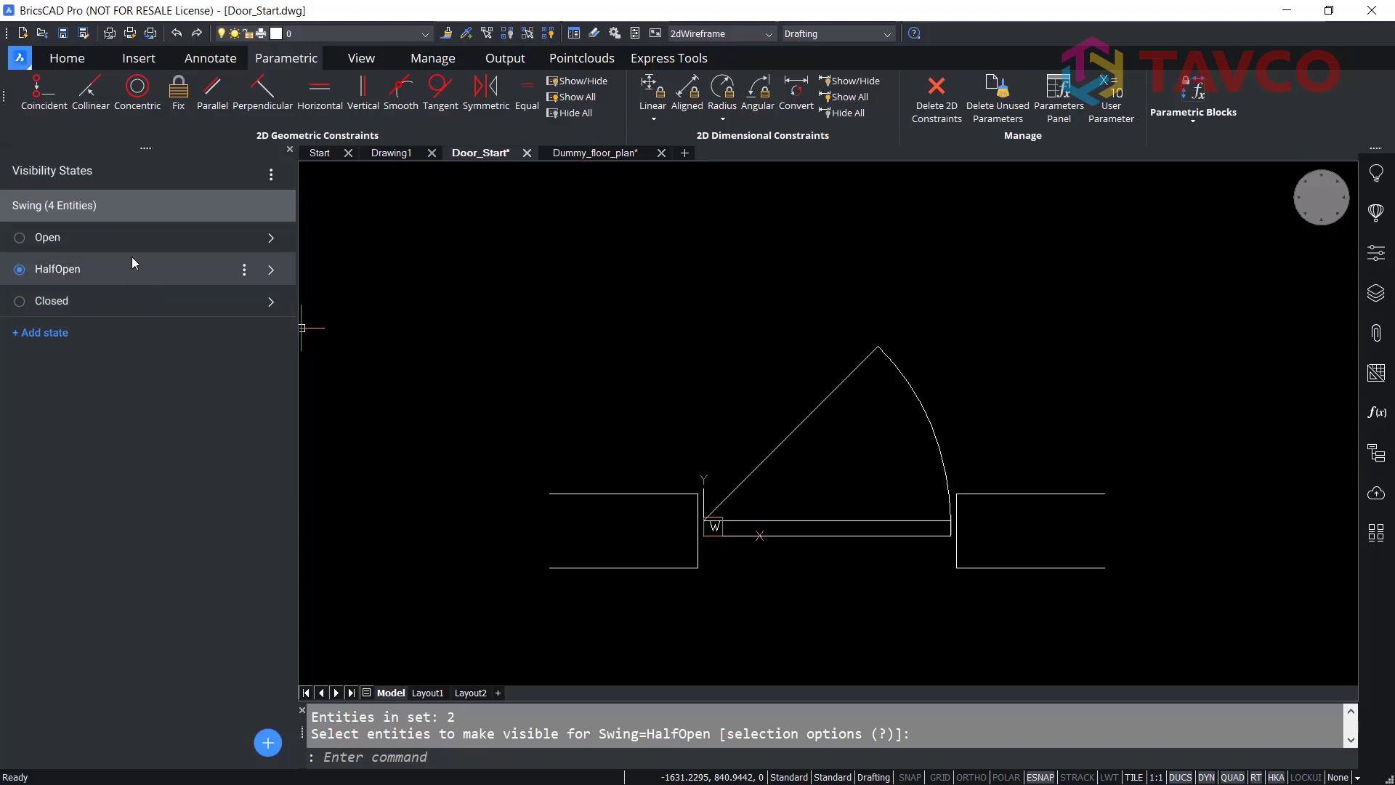
{"action": "left_click", "coordinate": [132, 238]}
{"action": "left_click", "coordinate": [133, 268]}
{"action": "left_click", "coordinate": [129, 303]}
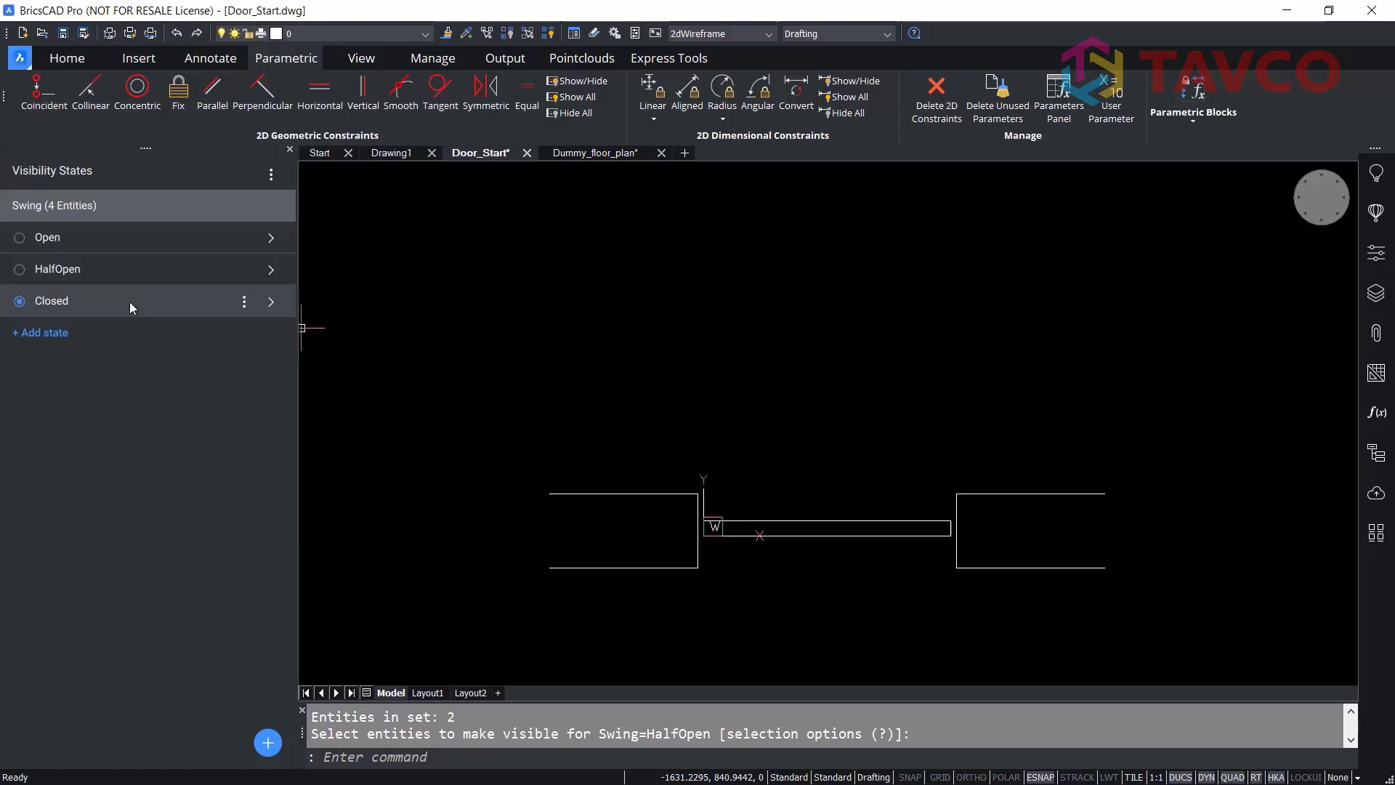
{"action": "left_click", "coordinate": [129, 273]}
{"action": "left_click", "coordinate": [132, 239]}
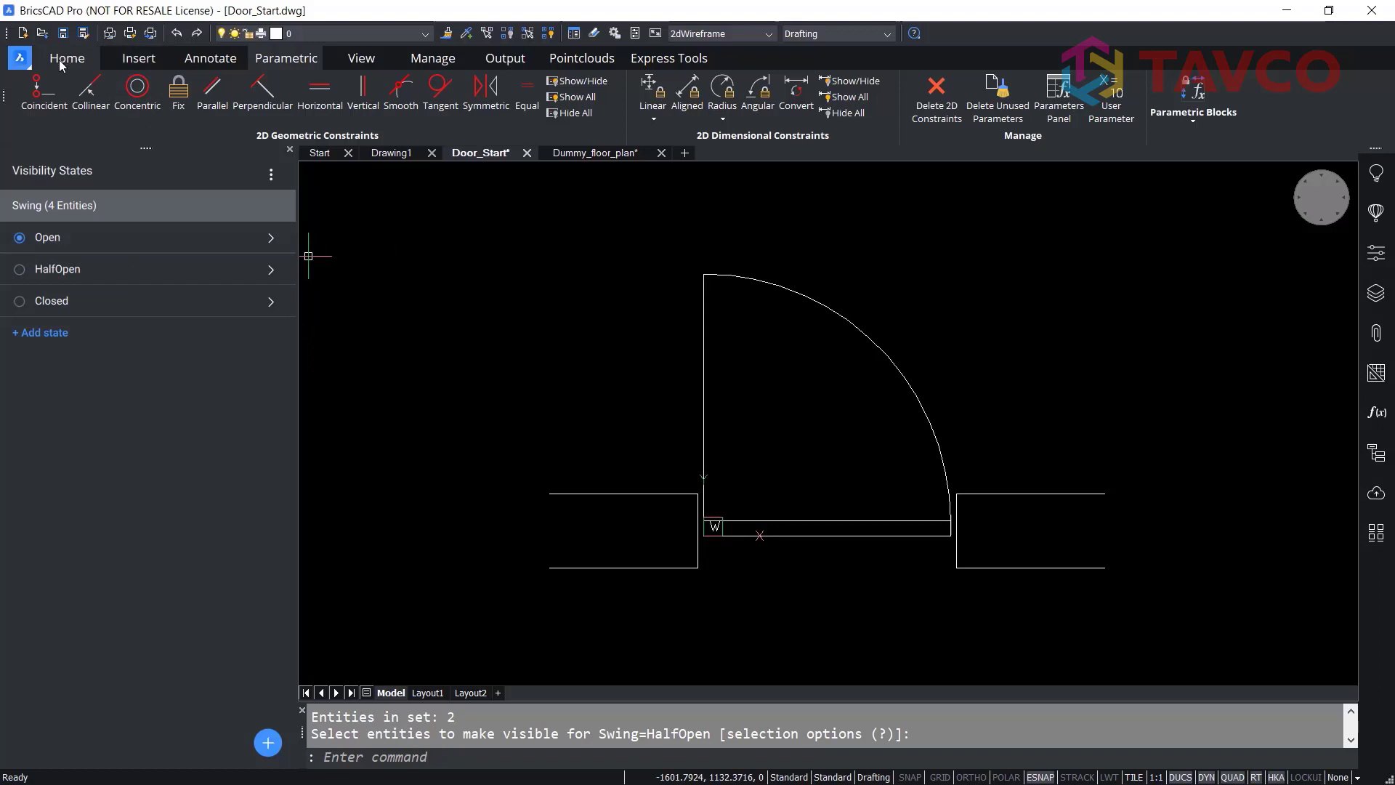
- Save the drawing under the new name Door_Visibility.dwg in the Exercise Files folder
{"action": "left_click", "coordinate": [22, 61]}
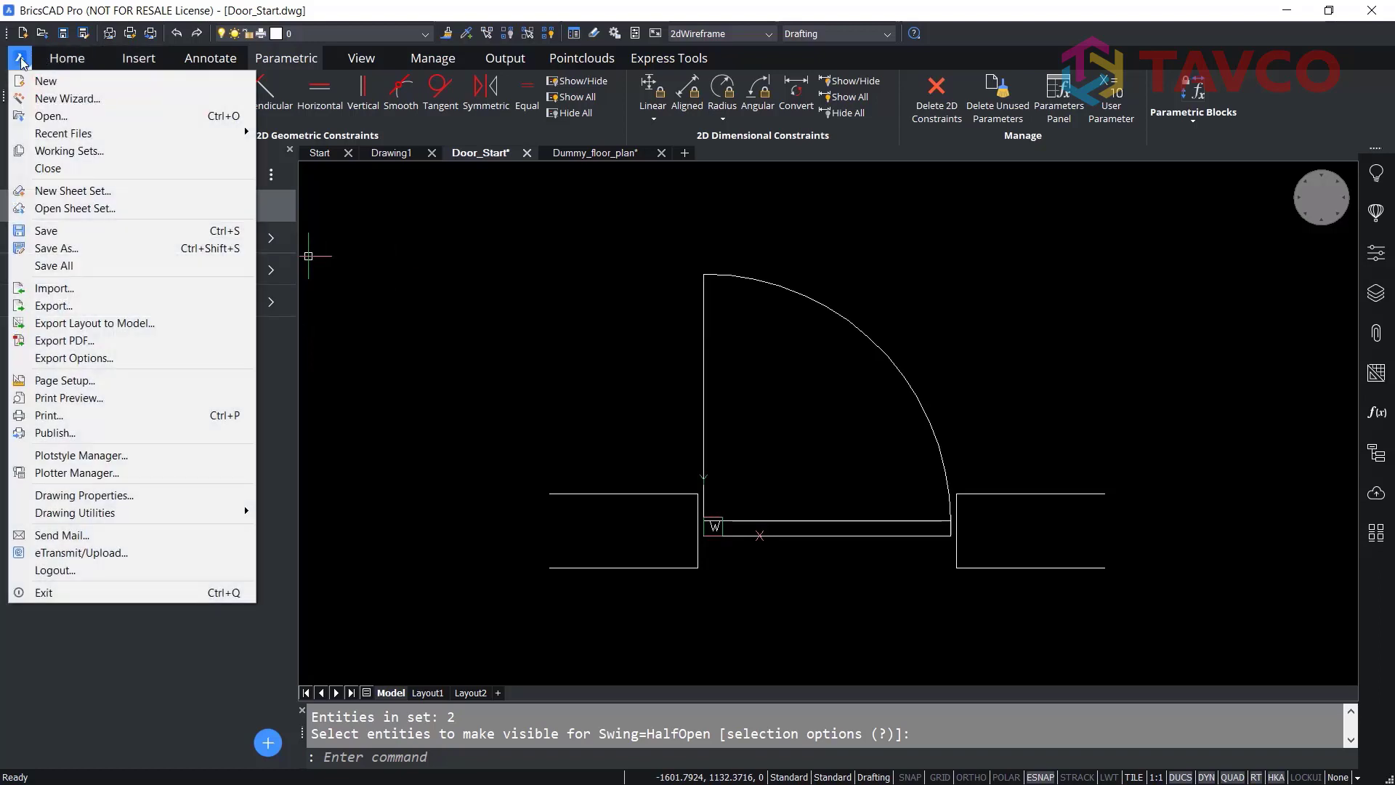
{"action": "left_click", "coordinate": [65, 249]}
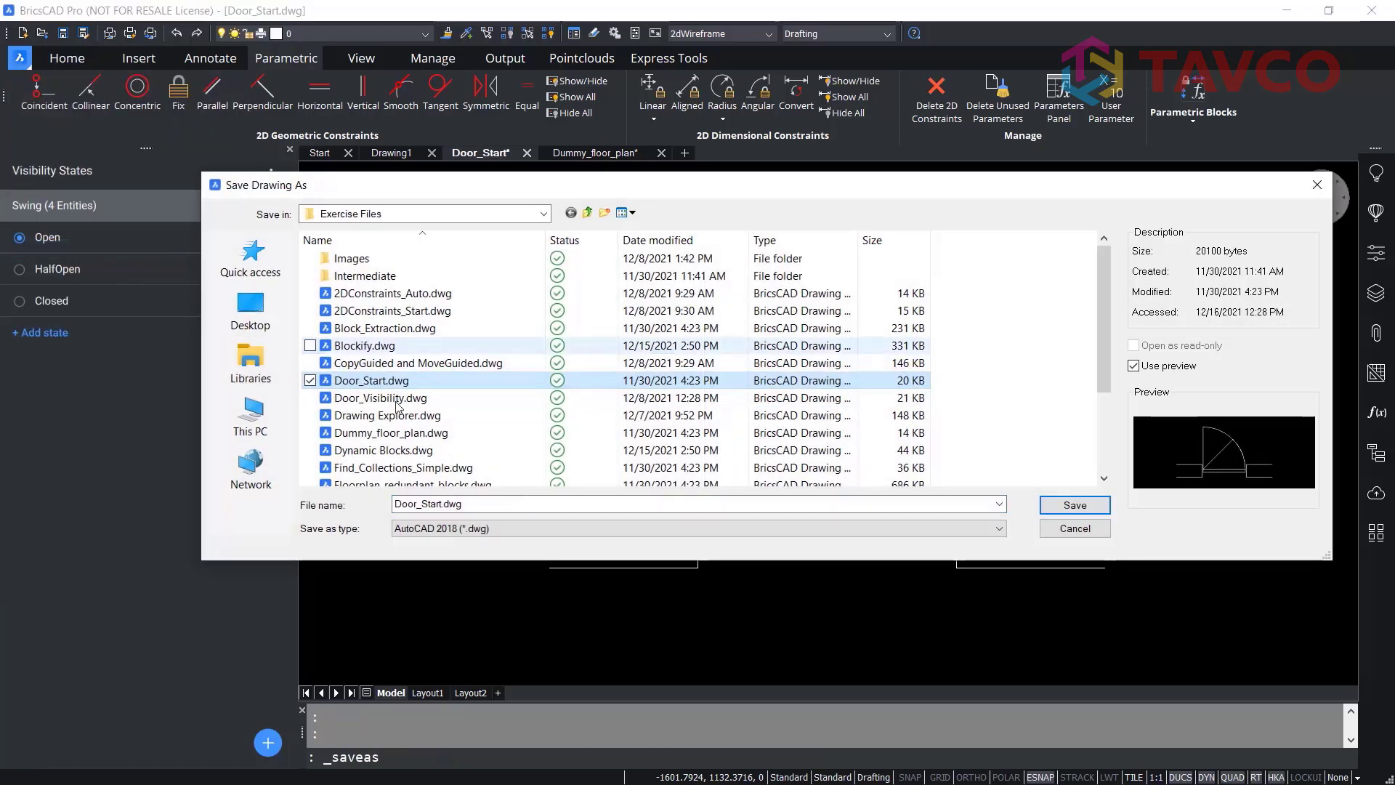
{"action": "double_click", "coordinate": [430, 503]}
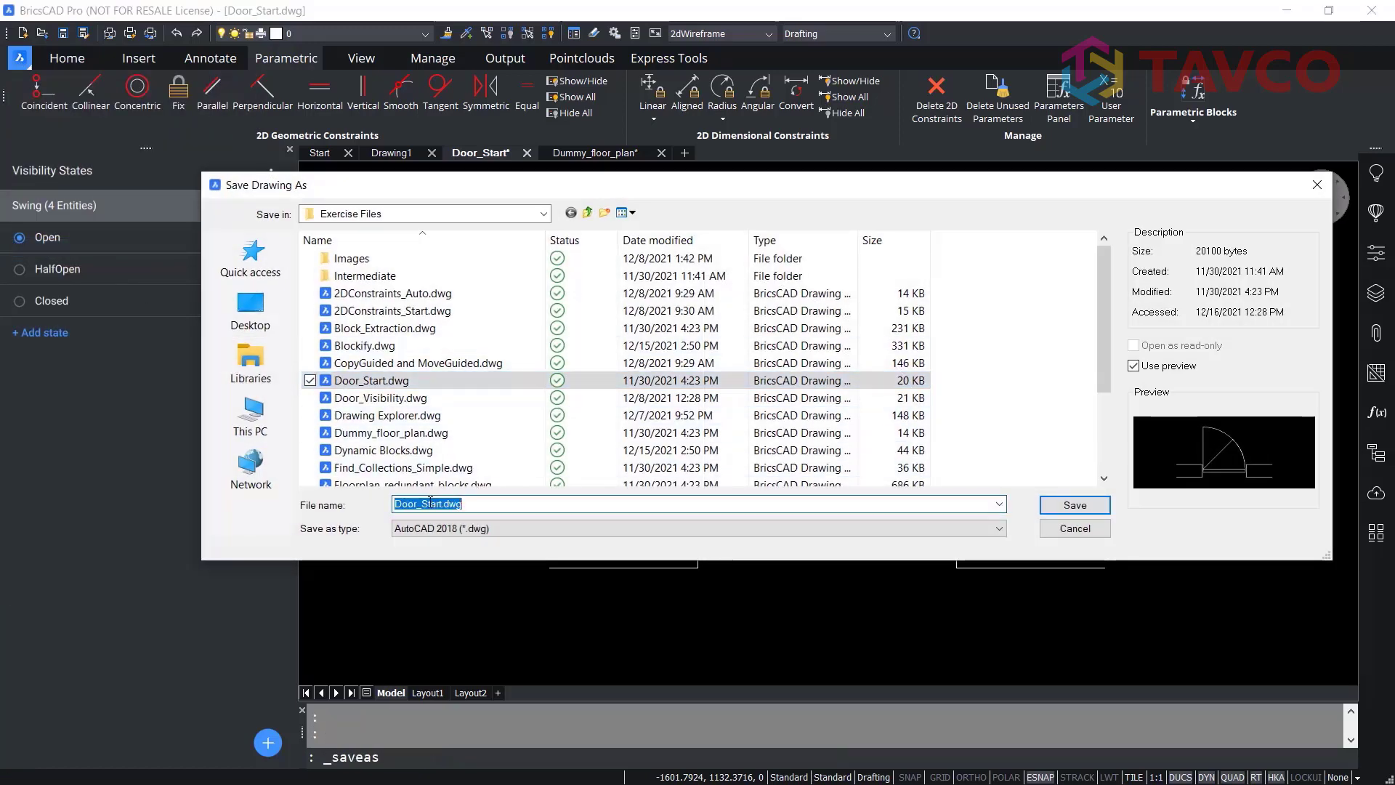
{"action": "left_click", "coordinate": [430, 503]}
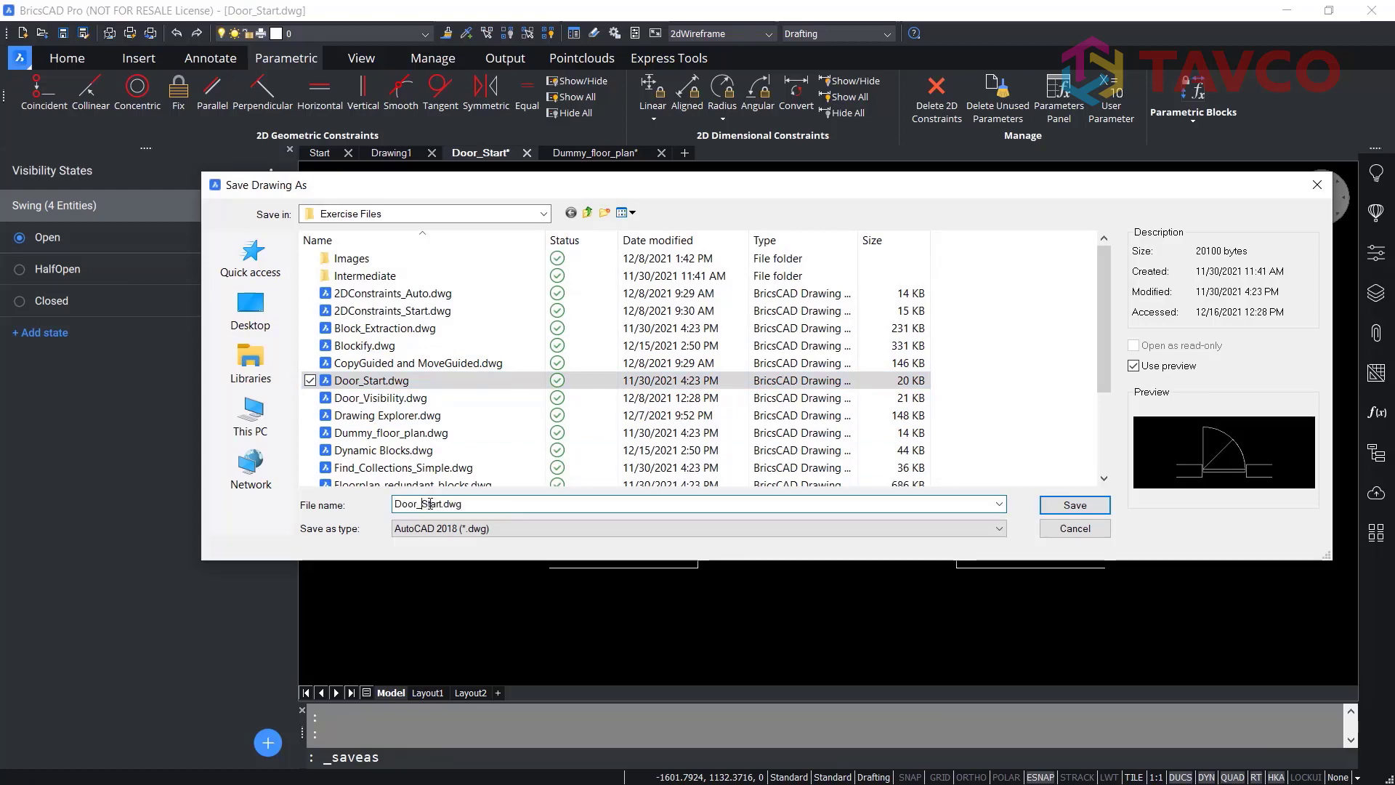
{"action": "left_click_drag", "start_coordinate": [421, 502], "coordinate": [441, 503]}
{"action": "type", "text": "Visibility"}
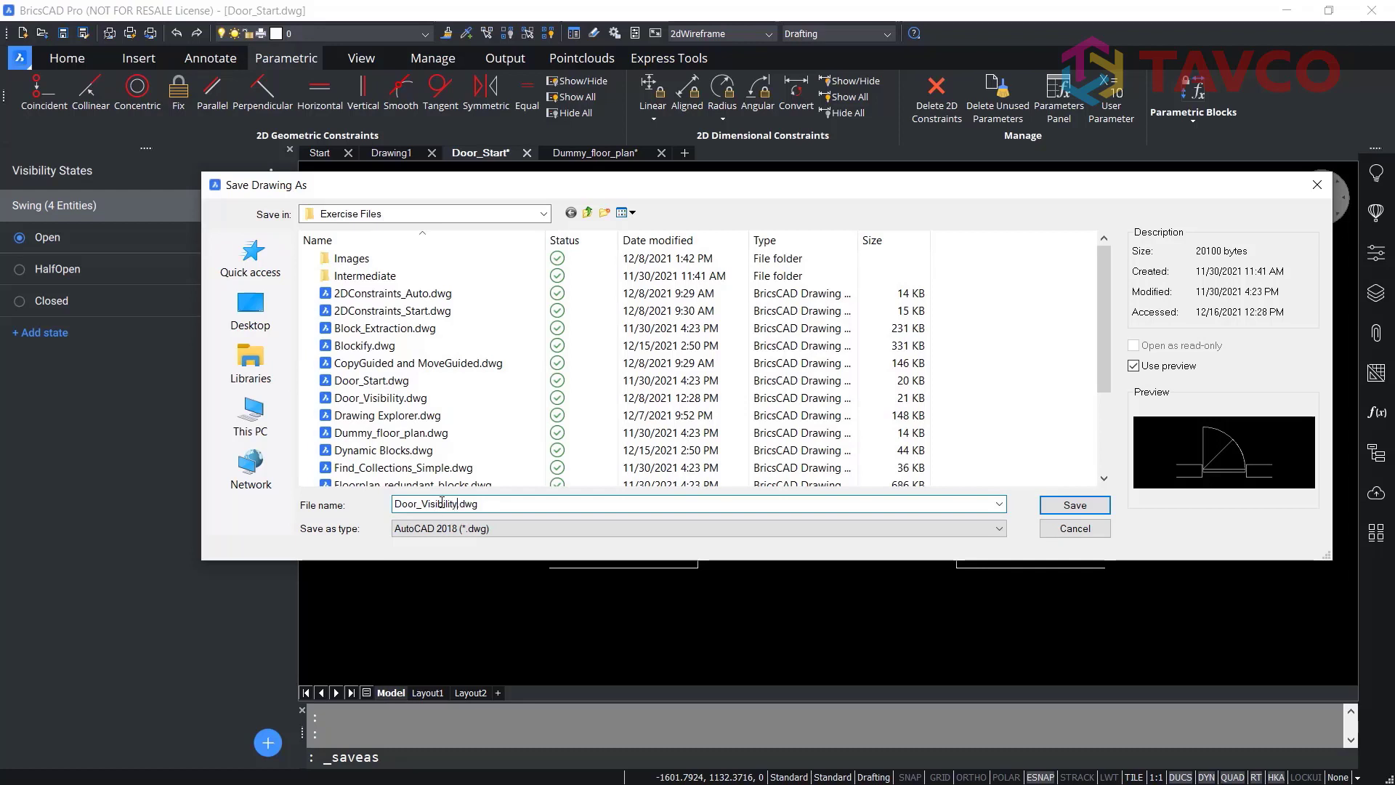
{"action": "key", "text": "Return"}
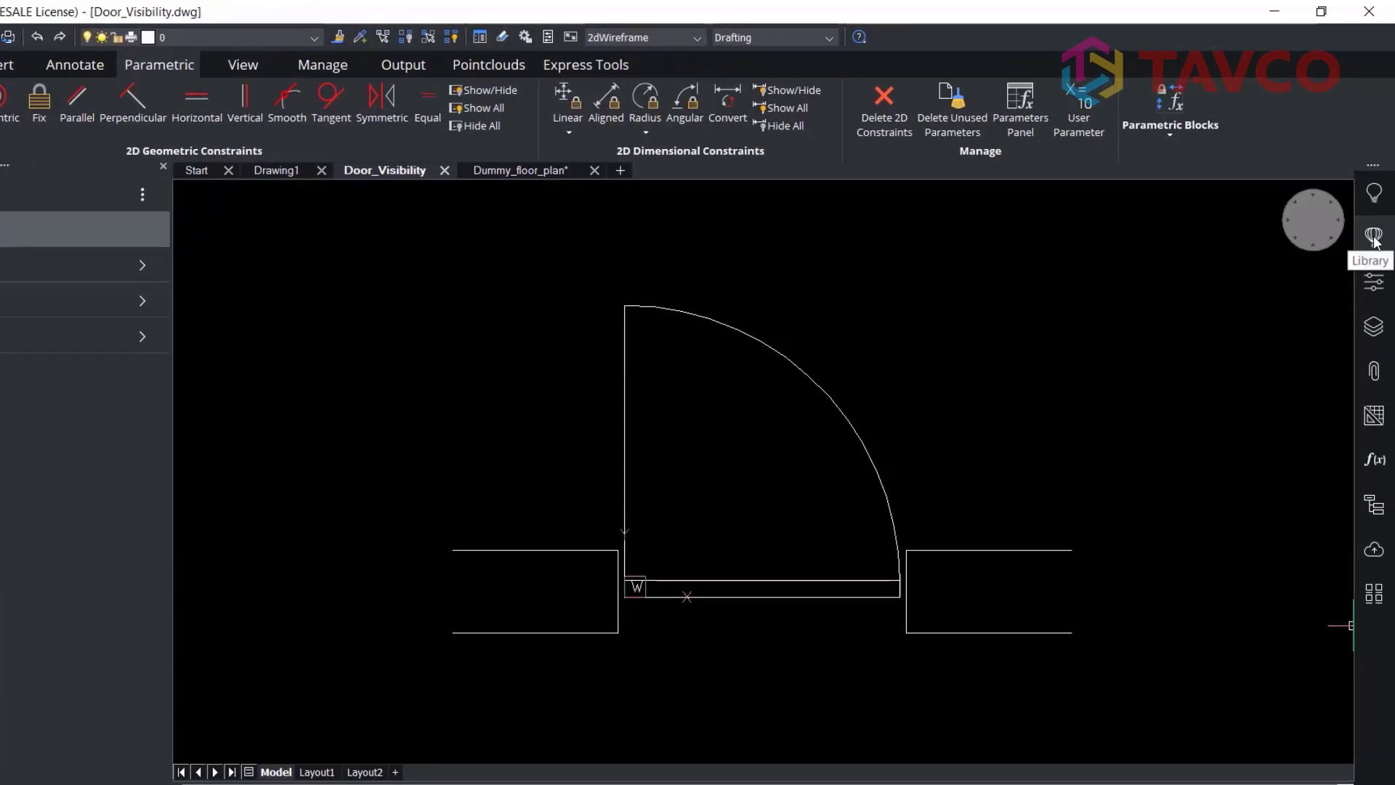
- Begin adding a block to the library from the entire drawing and name it Door_Visibility
{"action": "left_click", "coordinate": [1374, 237]}
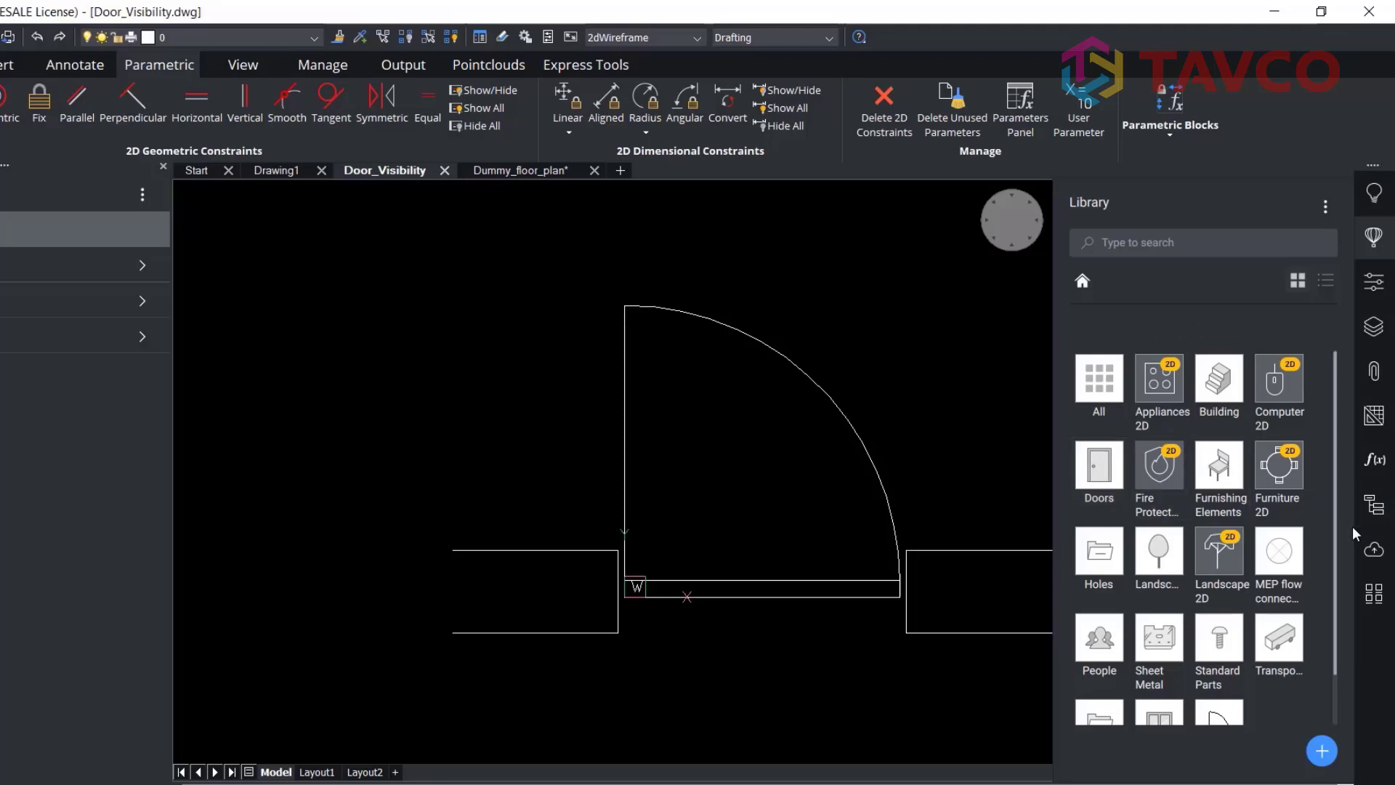
{"action": "left_click", "coordinate": [1322, 751]}
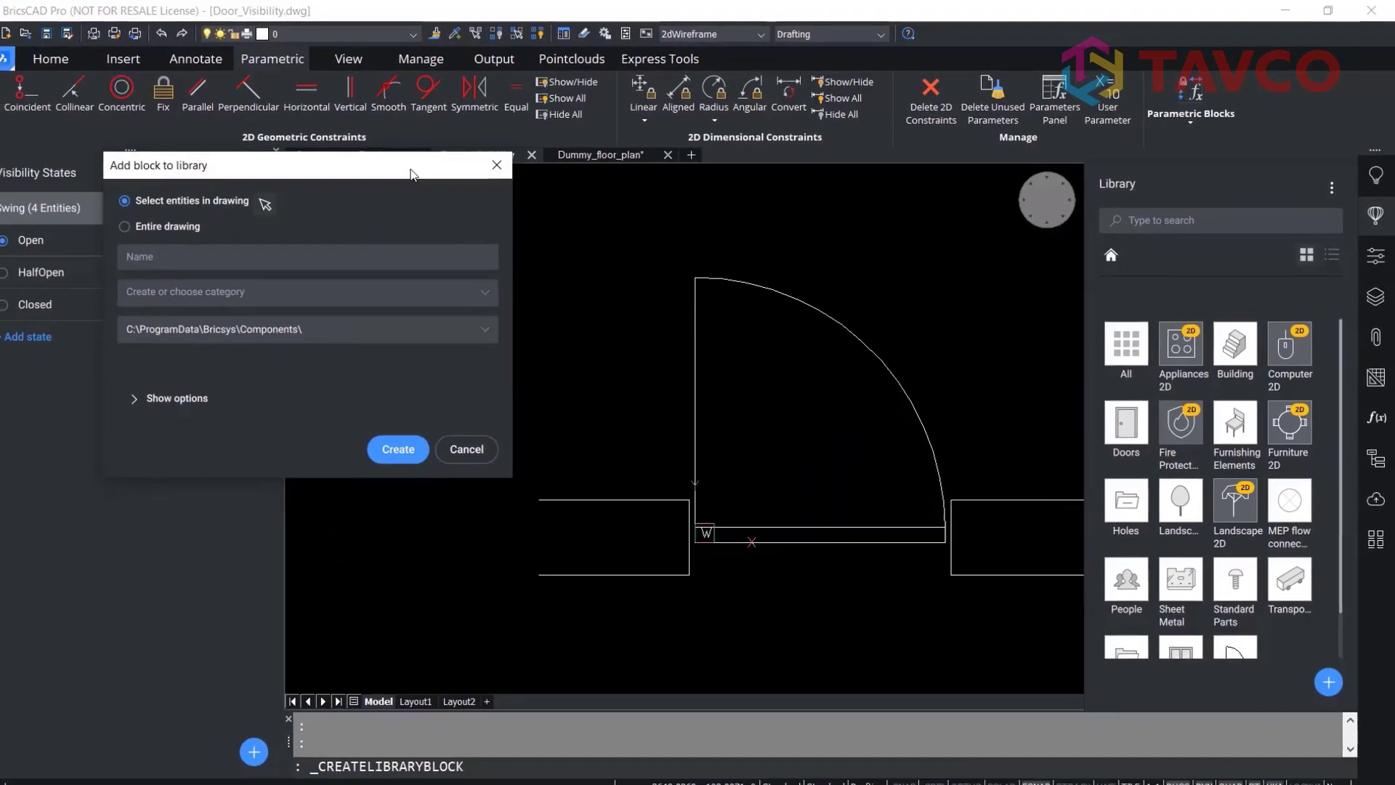
{"action": "left_click", "coordinate": [158, 220]}
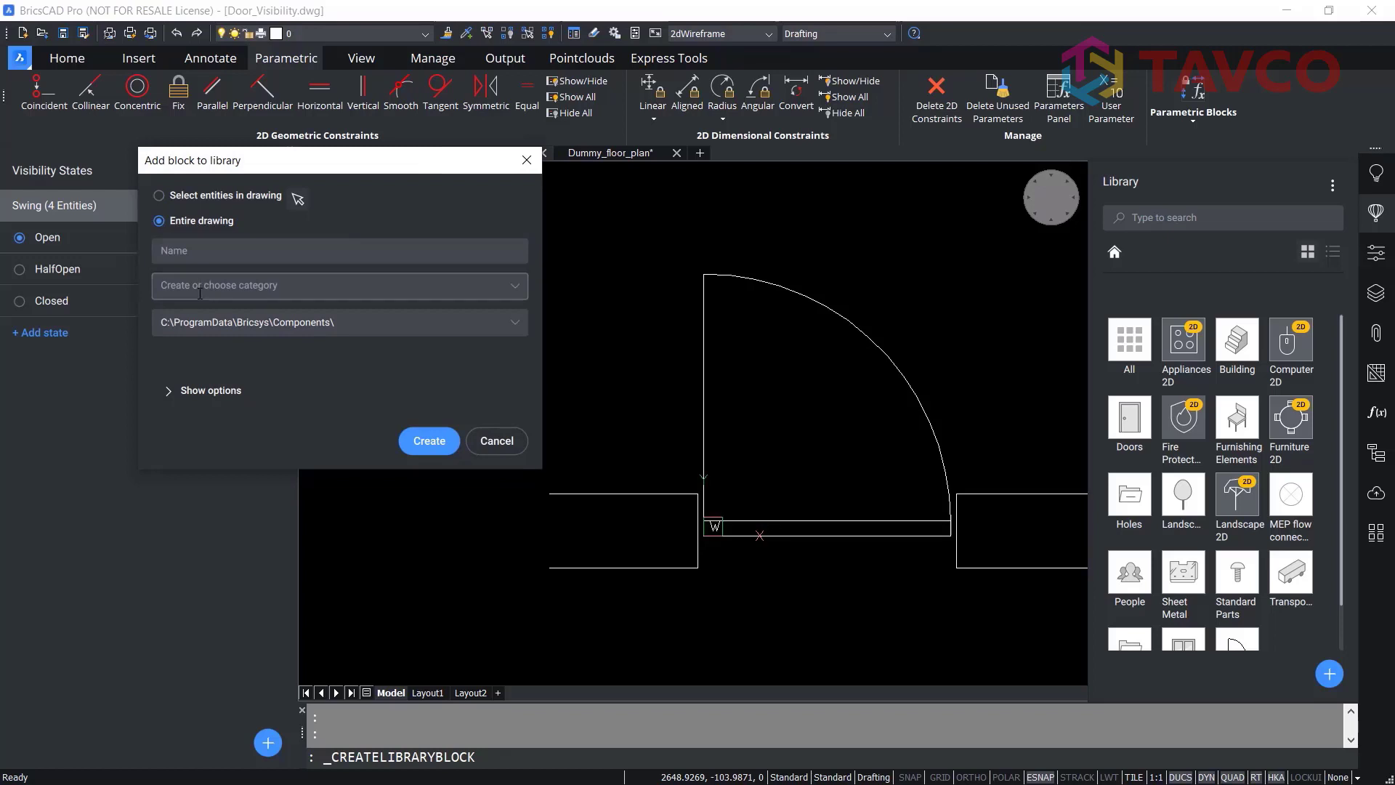
{"action": "left_click", "coordinate": [226, 250]}
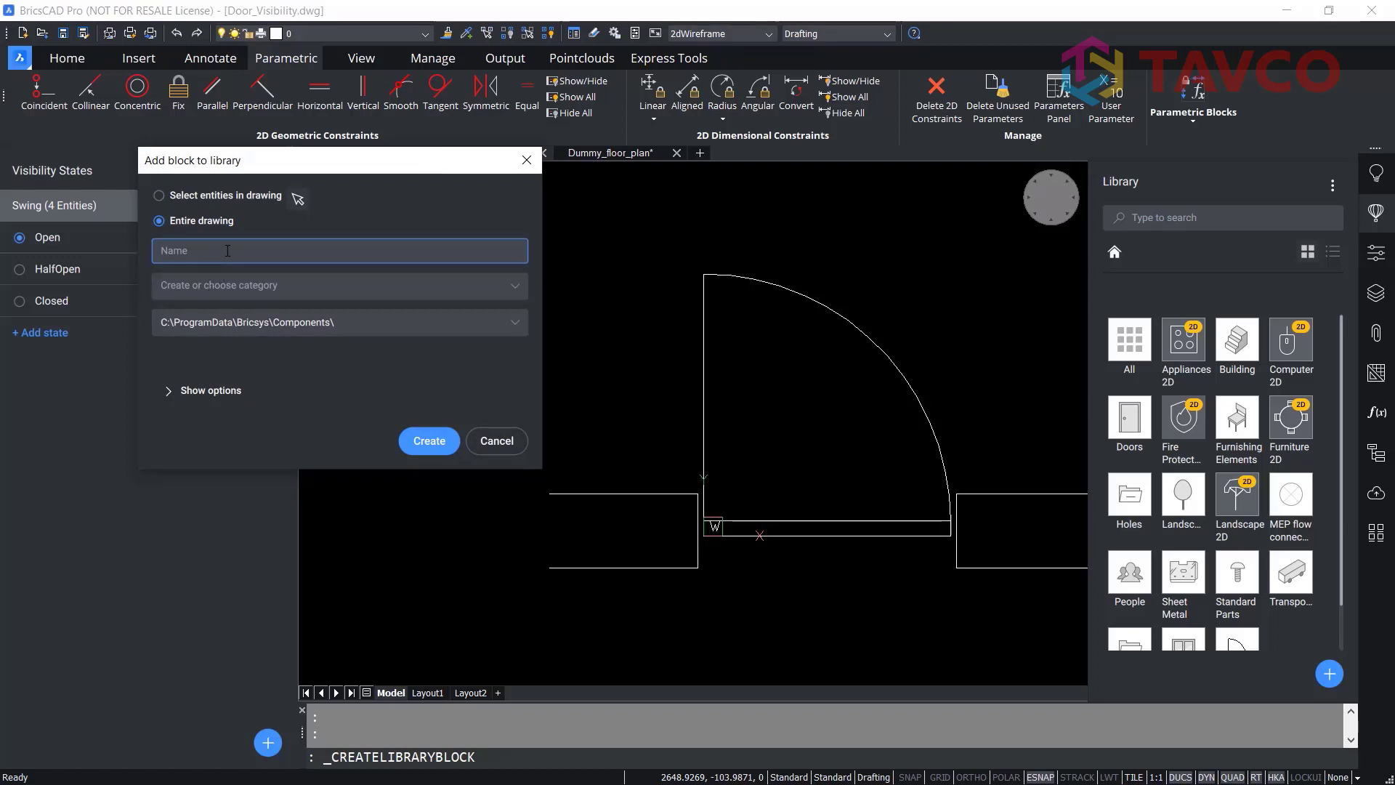
{"action": "type", "text": "Door_Visibility"}
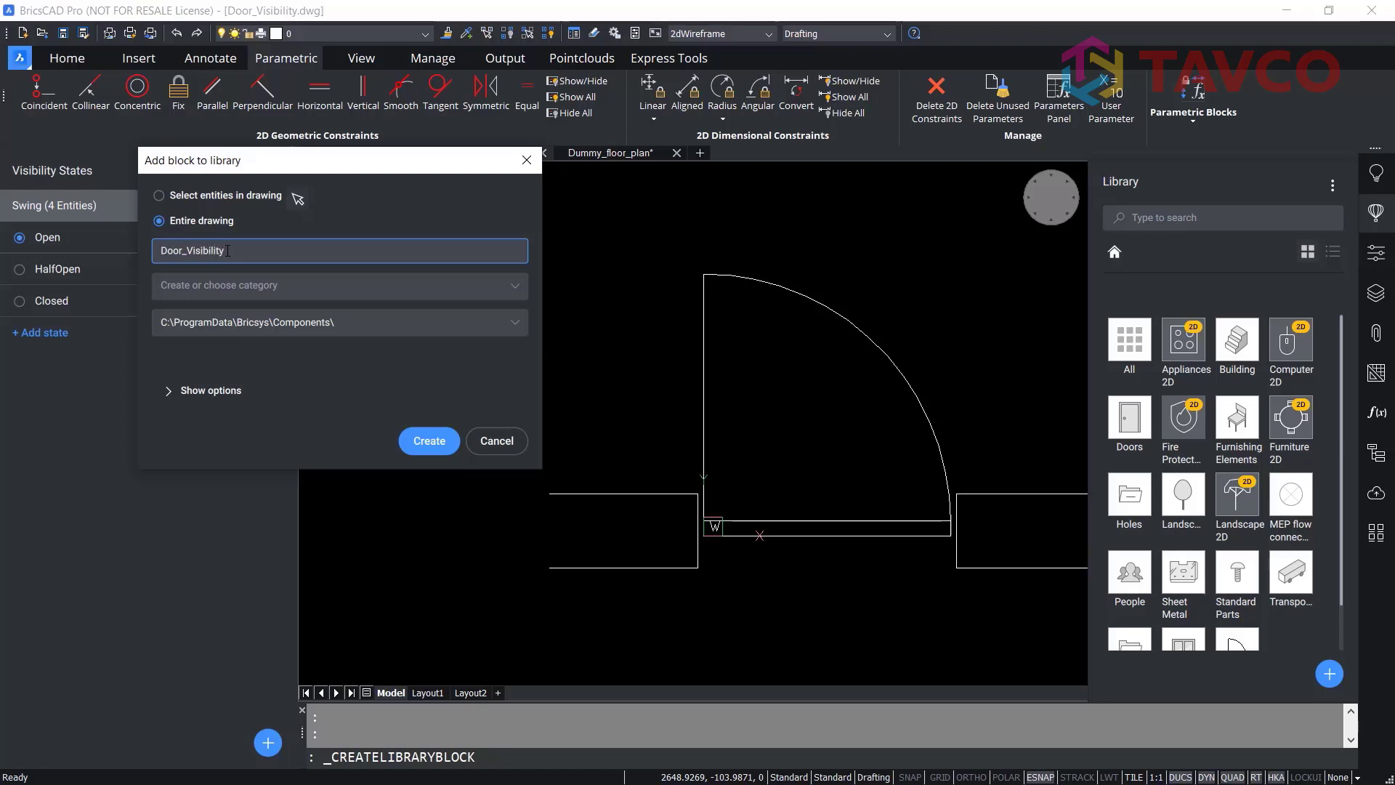
- Assign the block to a new category named Door 2D and create it in the library
{"action": "left_click", "coordinate": [187, 284]}
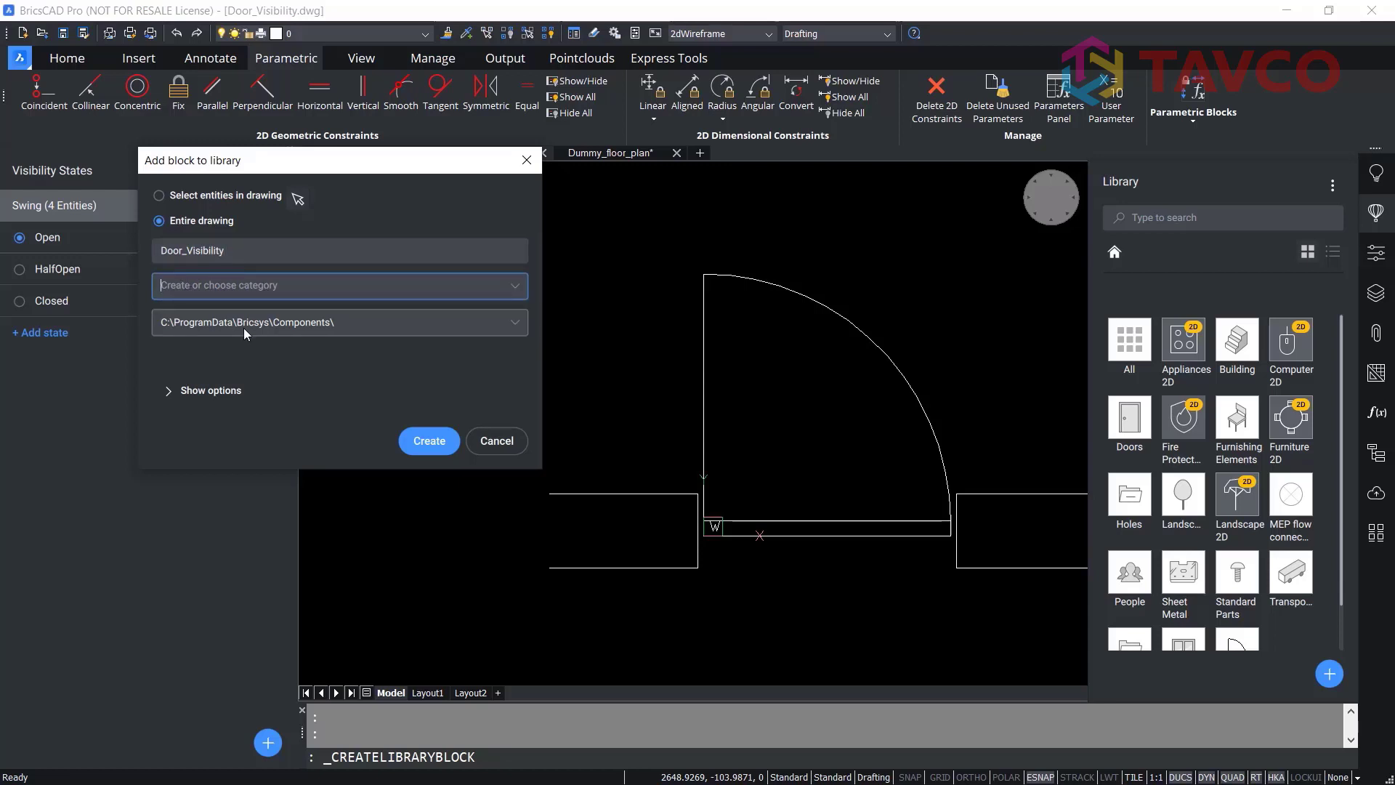
{"action": "type", "text": "Door"}
{"action": "key", "text": "Down"}
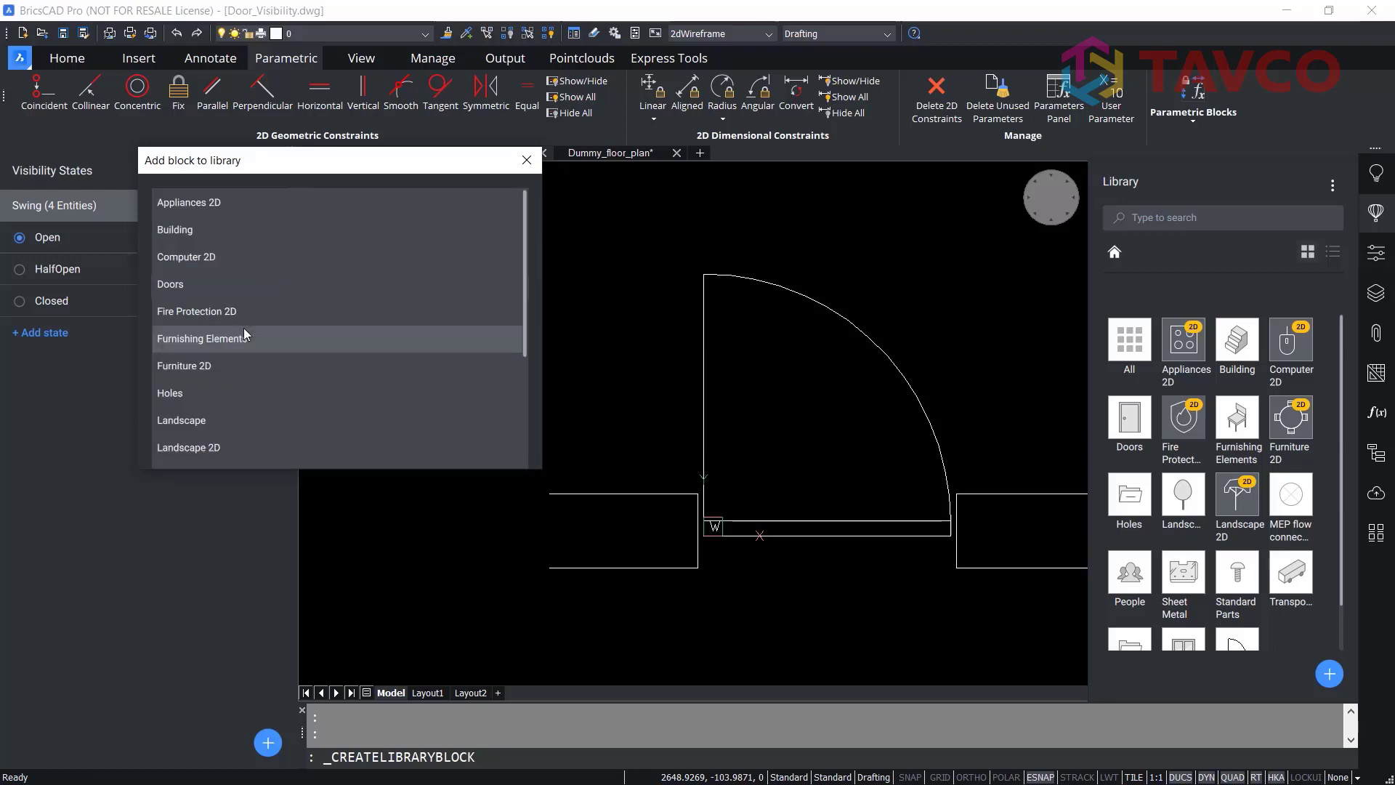
{"action": "left_click", "coordinate": [338, 180]}
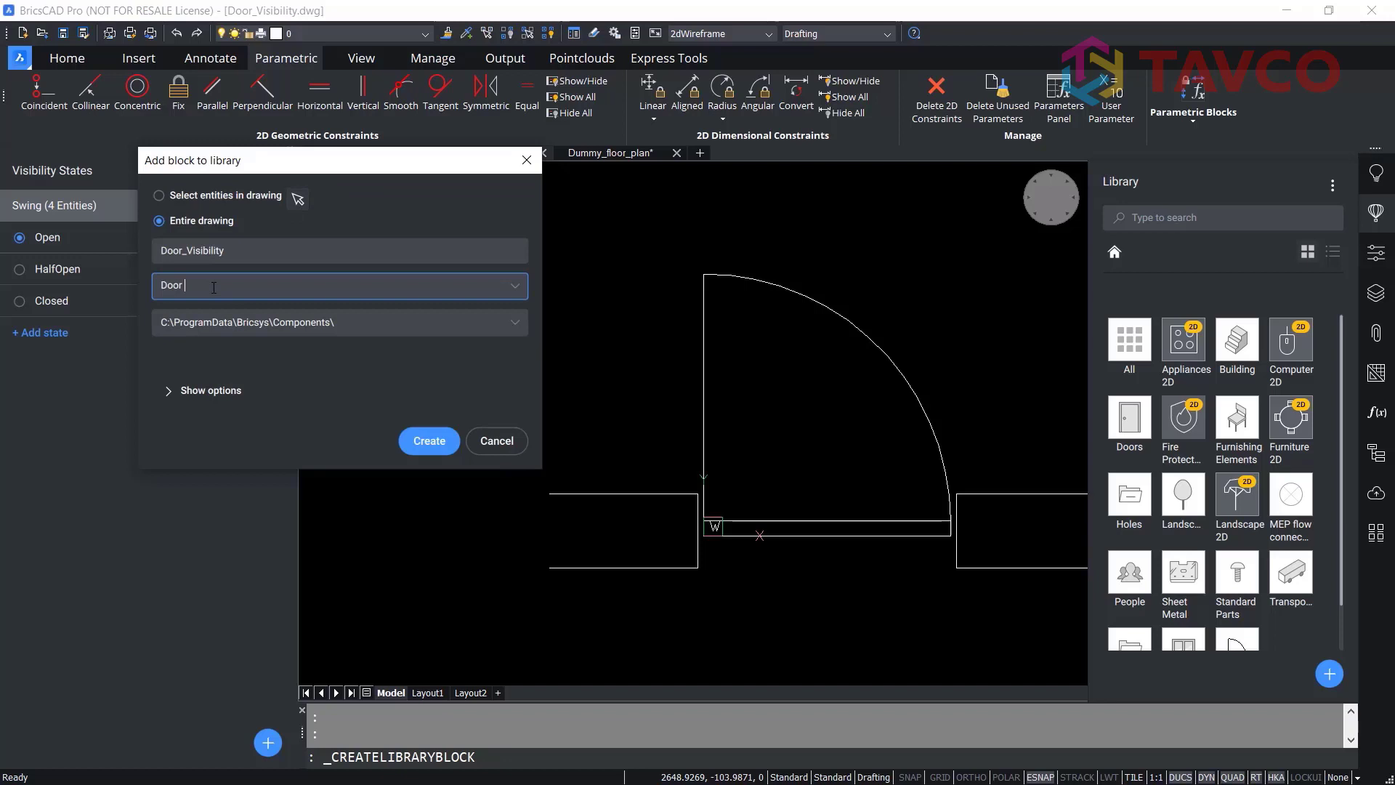
{"action": "type", "text": "2D"}
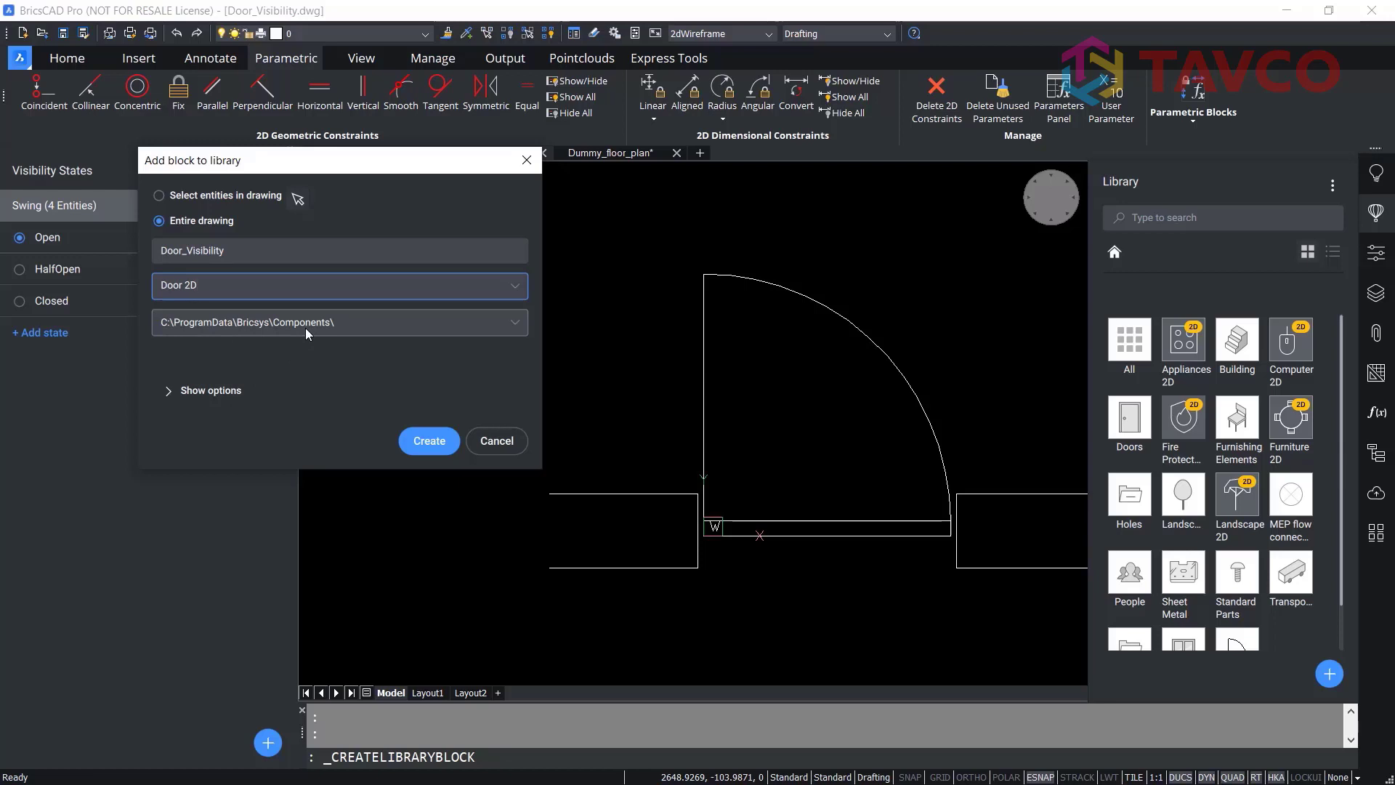
{"action": "left_click", "coordinate": [429, 442]}
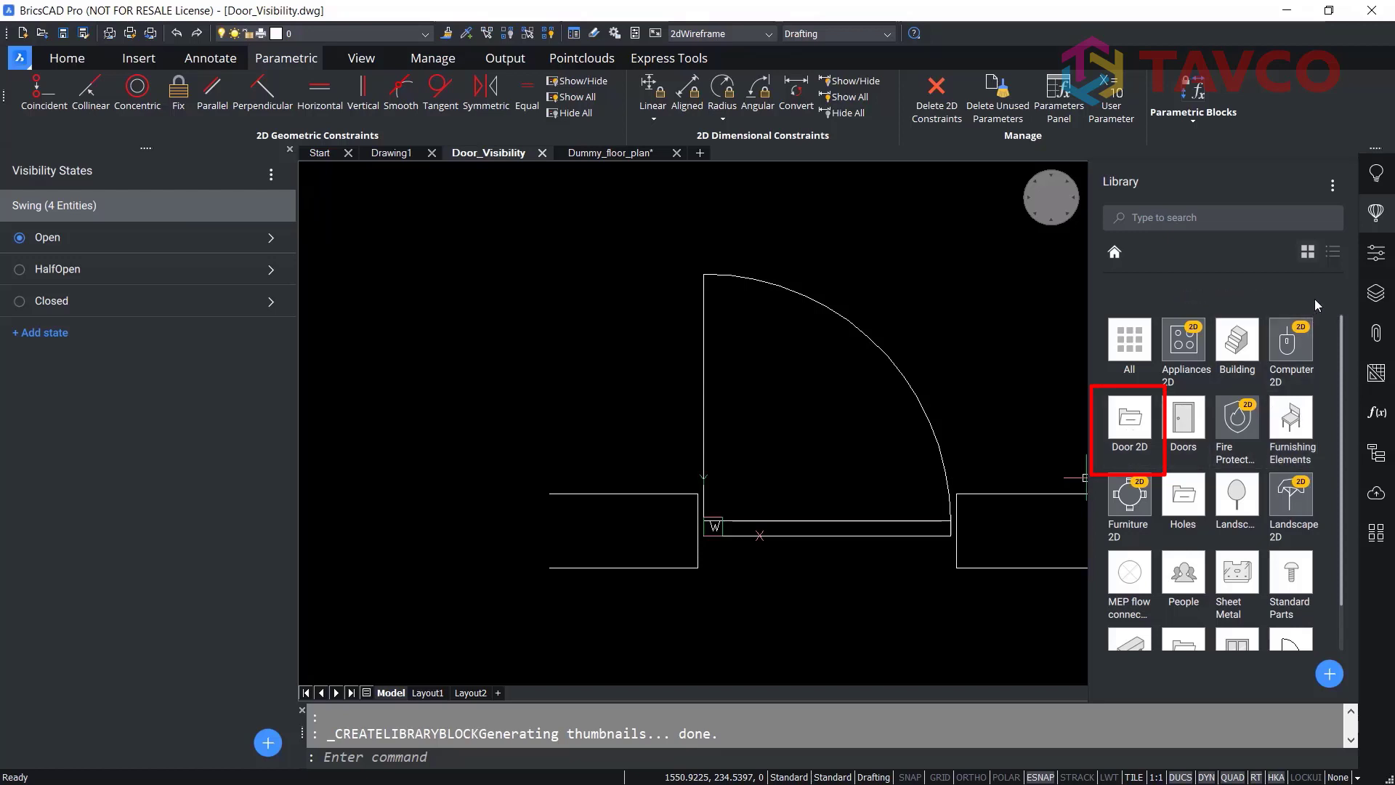
- Generate the library thumbnails and open the Door 2D category
{"action": "left_click", "coordinate": [1332, 188]}
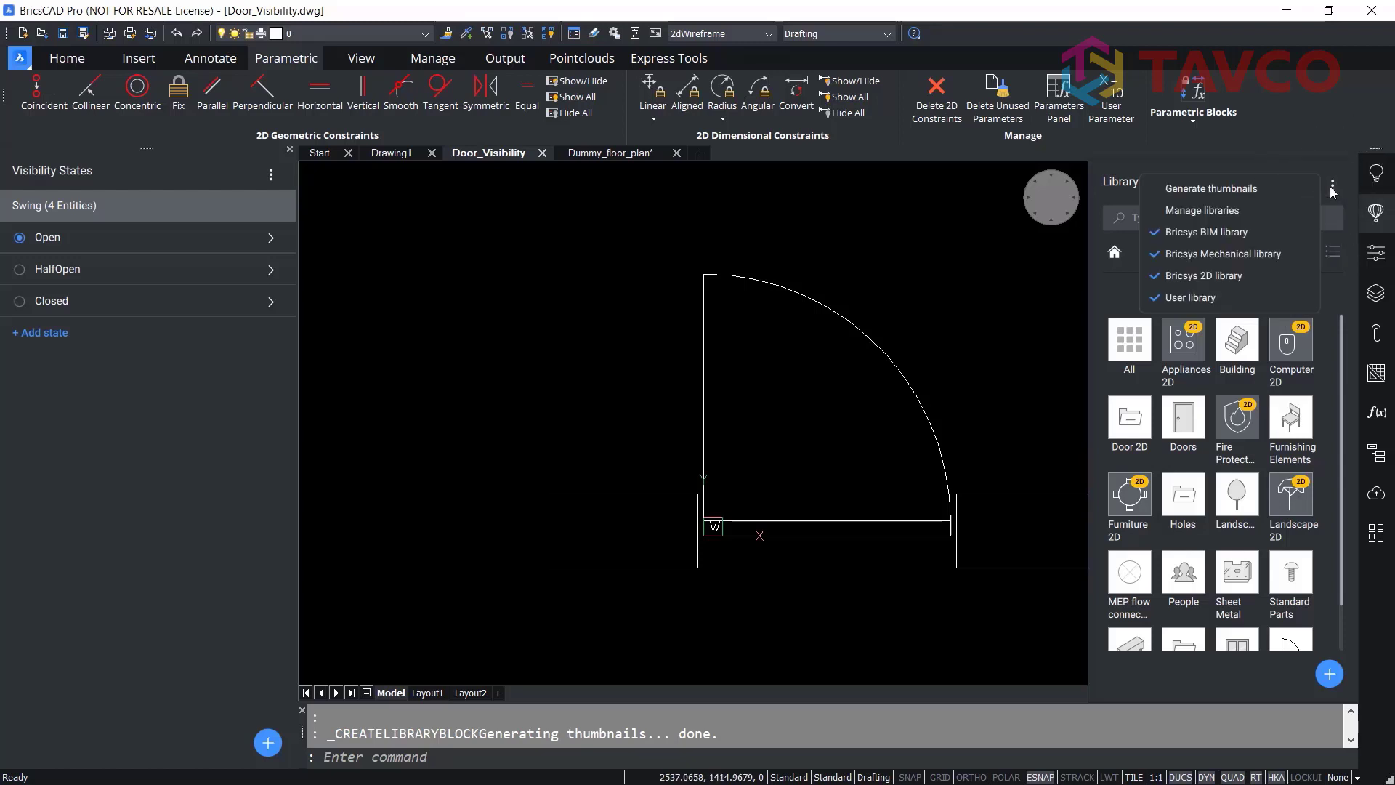
{"action": "left_click", "coordinate": [1213, 189]}
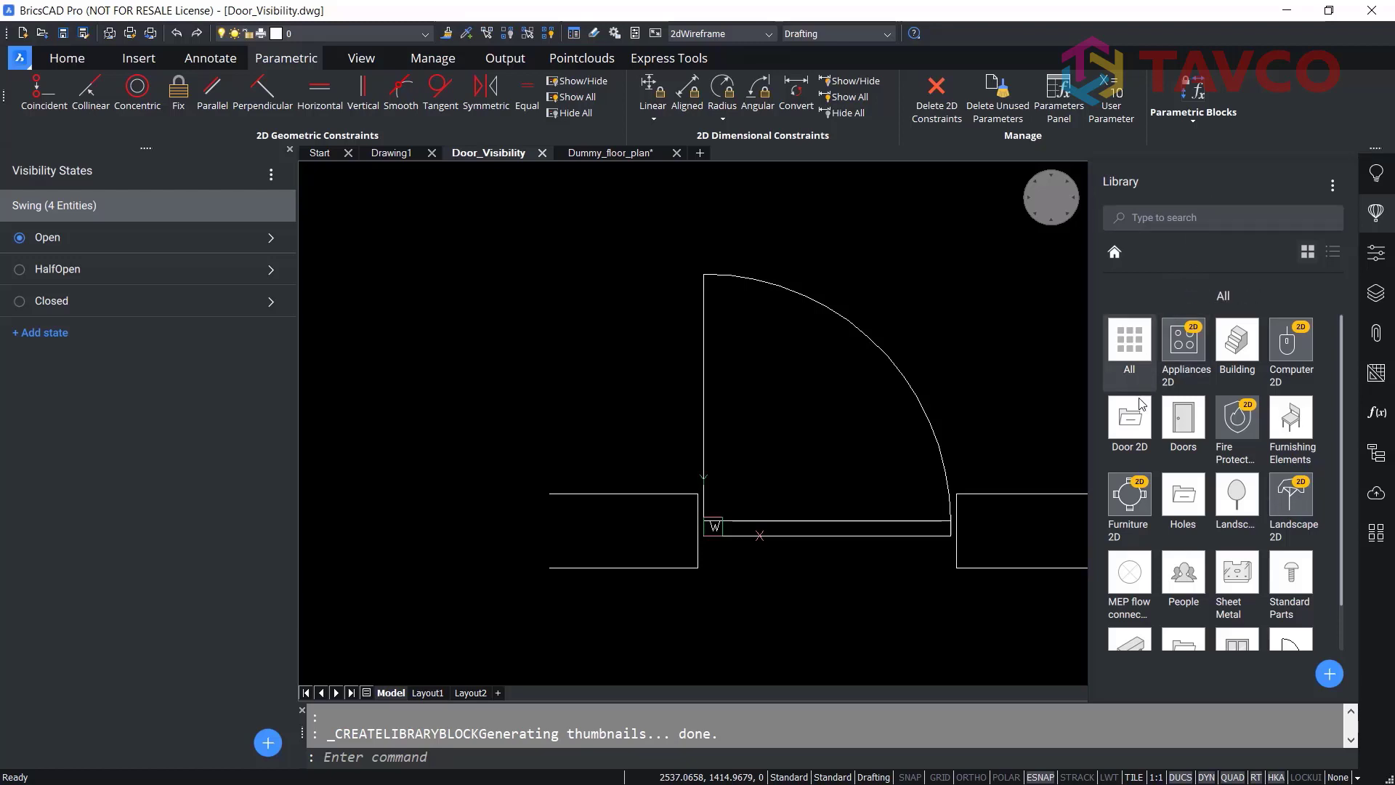
{"action": "left_click", "coordinate": [1130, 422]}
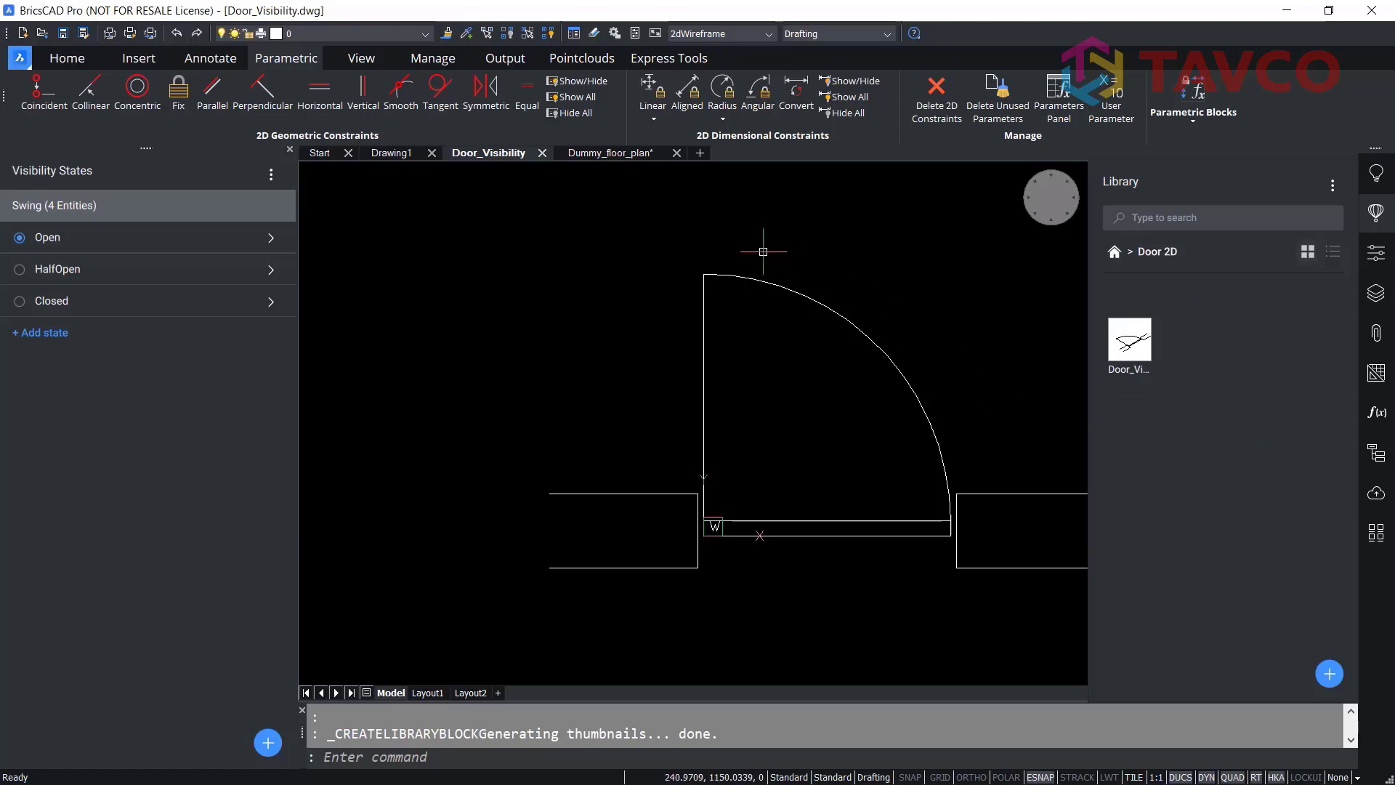
- Insert the Door_Visibility block into the large left room of Dummy_floor_plan at scale 1 and rotation 0
{"action": "left_click", "coordinate": [610, 154]}
{"action": "mouse_move", "coordinate": [1128, 342]}
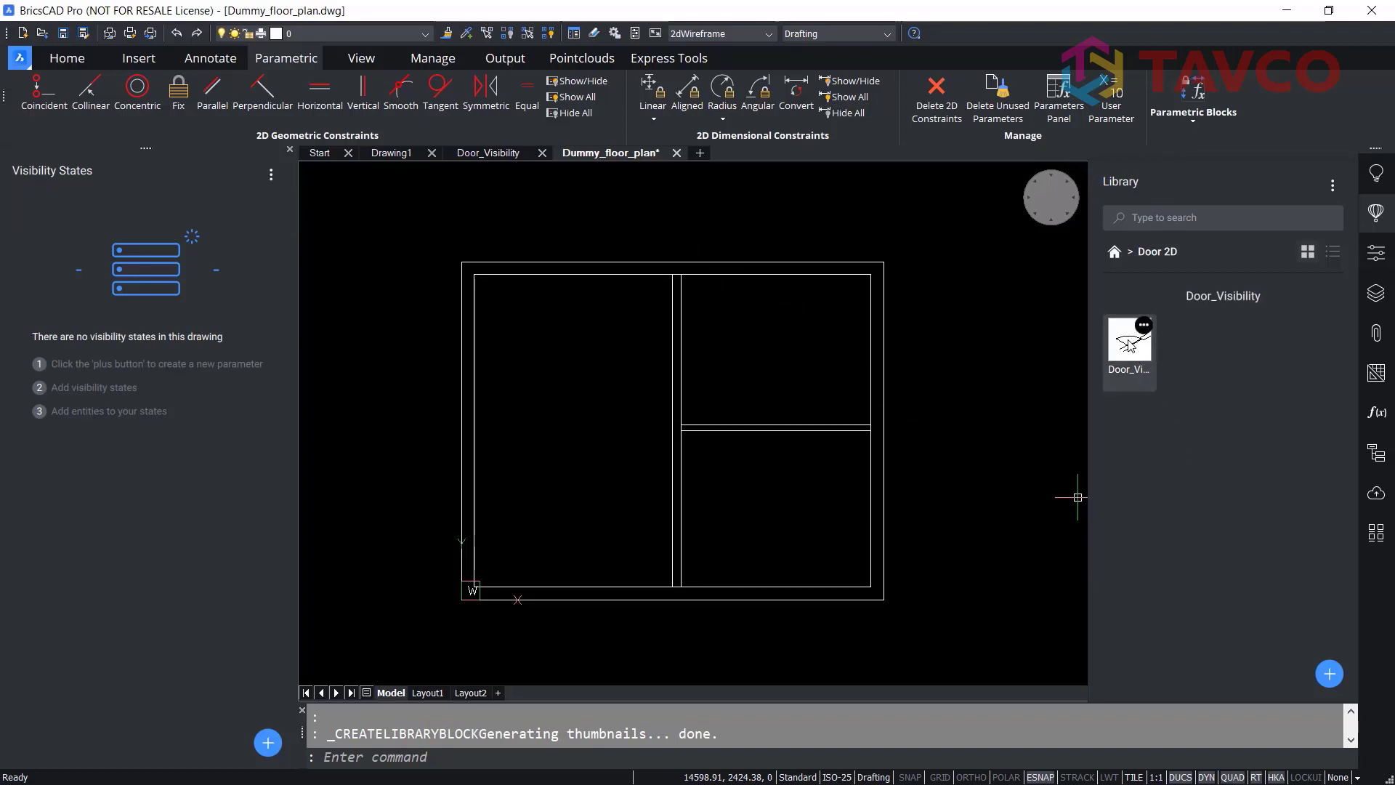
{"action": "left_click", "coordinate": [1128, 345]}
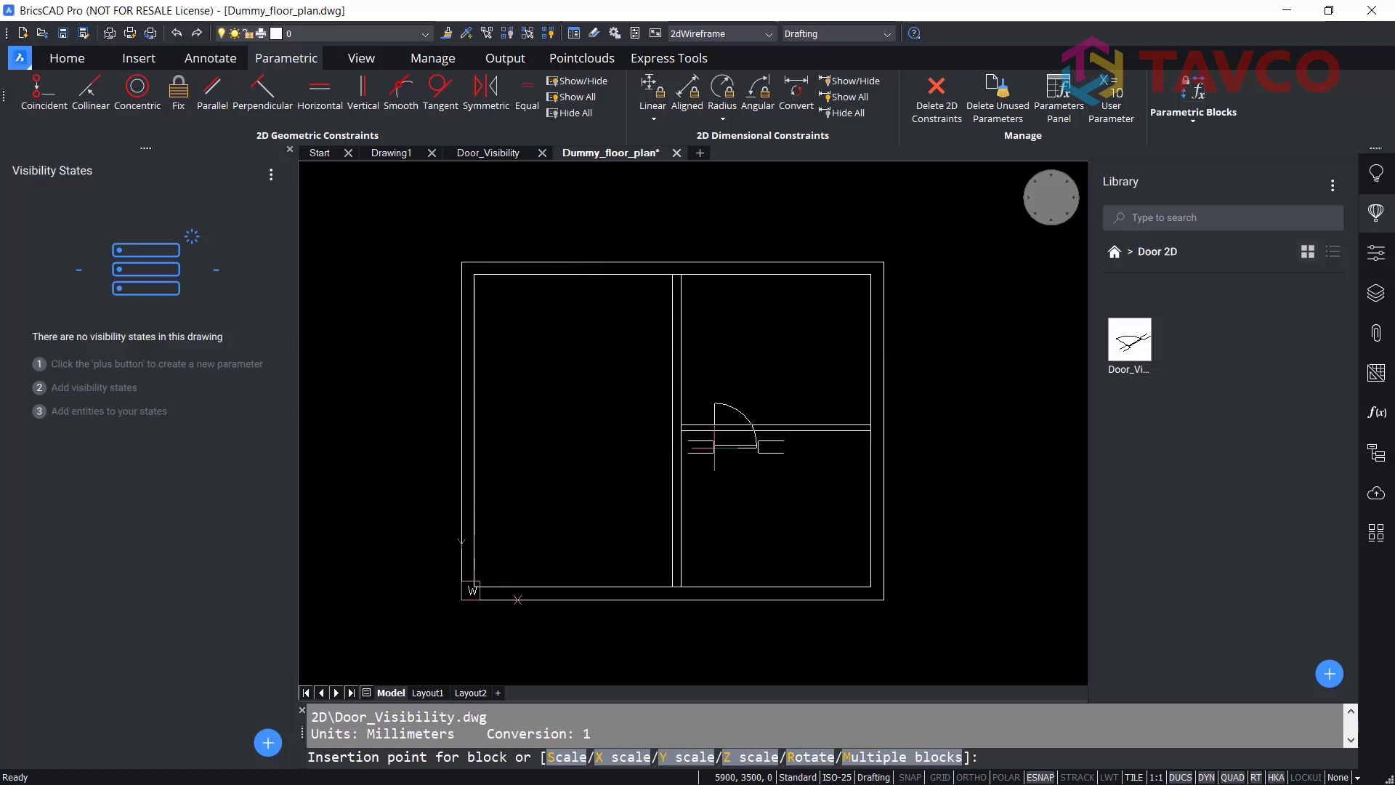
{"action": "left_click", "coordinate": [545, 497]}
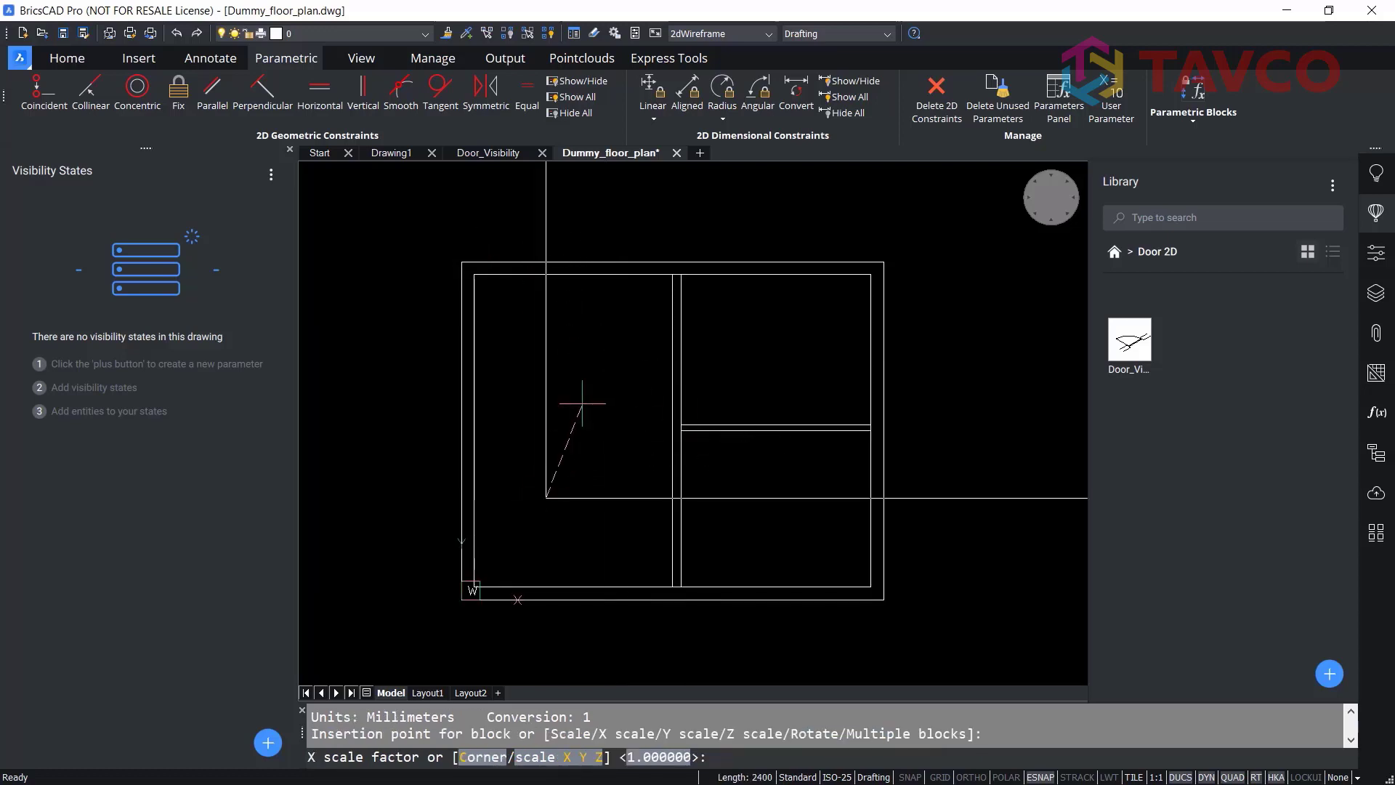
{"action": "key", "text": "Return"}
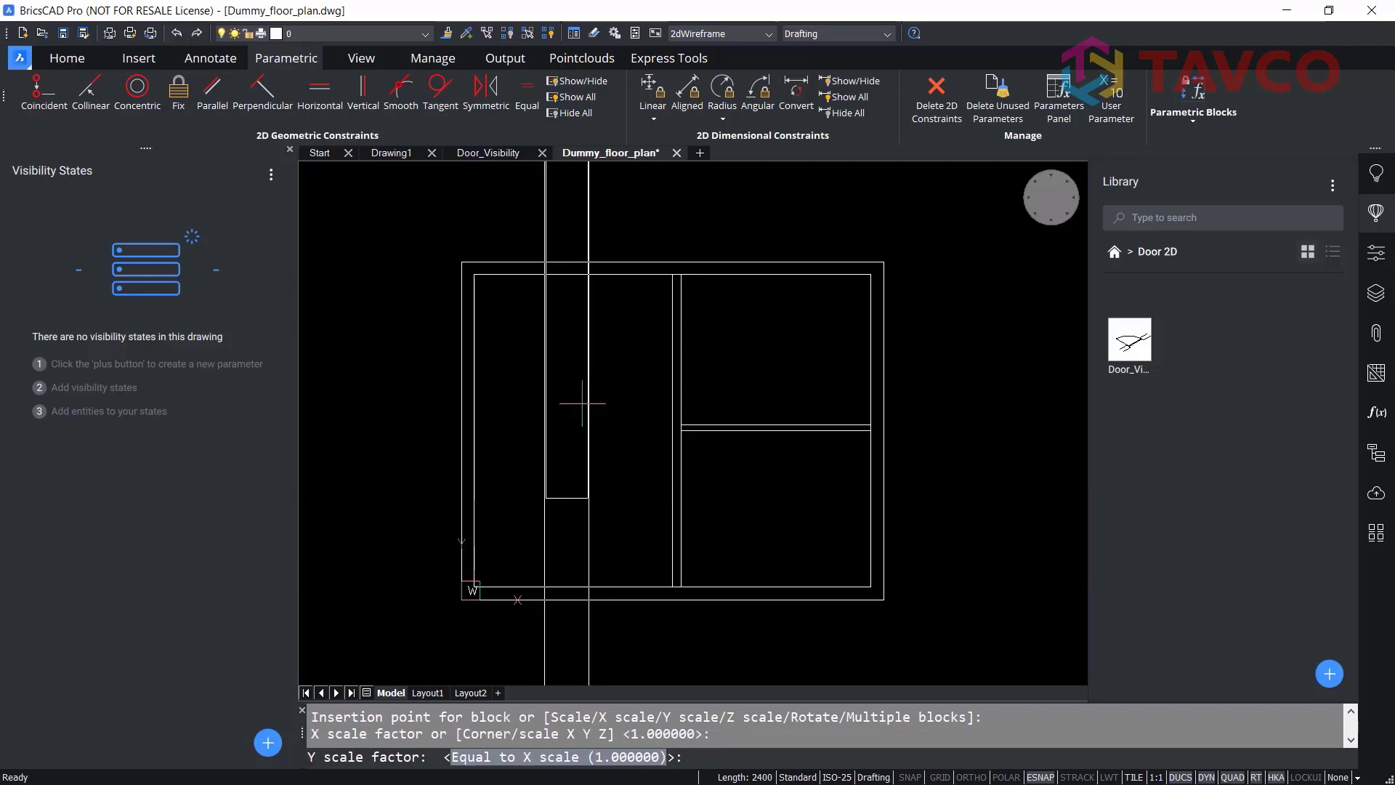
{"action": "key", "text": "Return"}
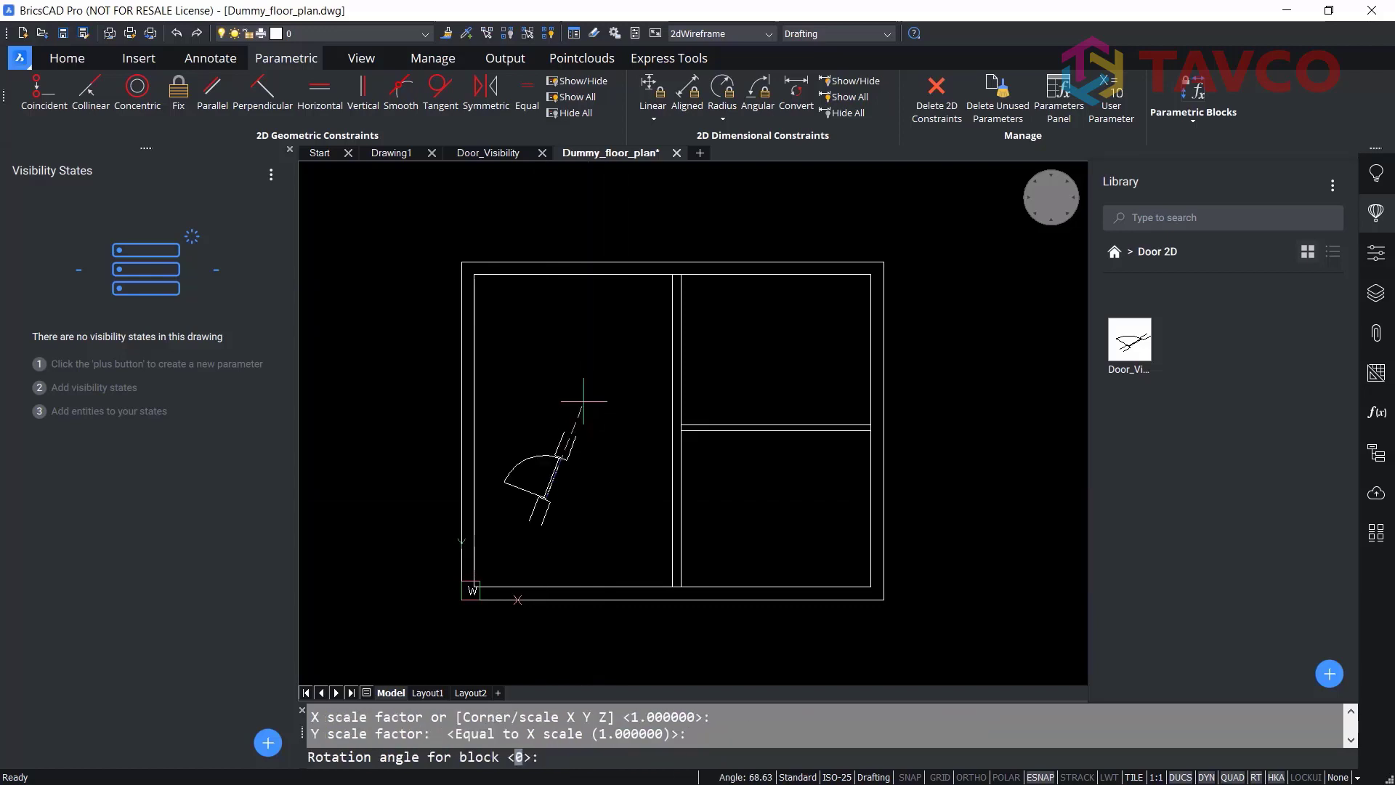
{"action": "key", "text": "Return"}
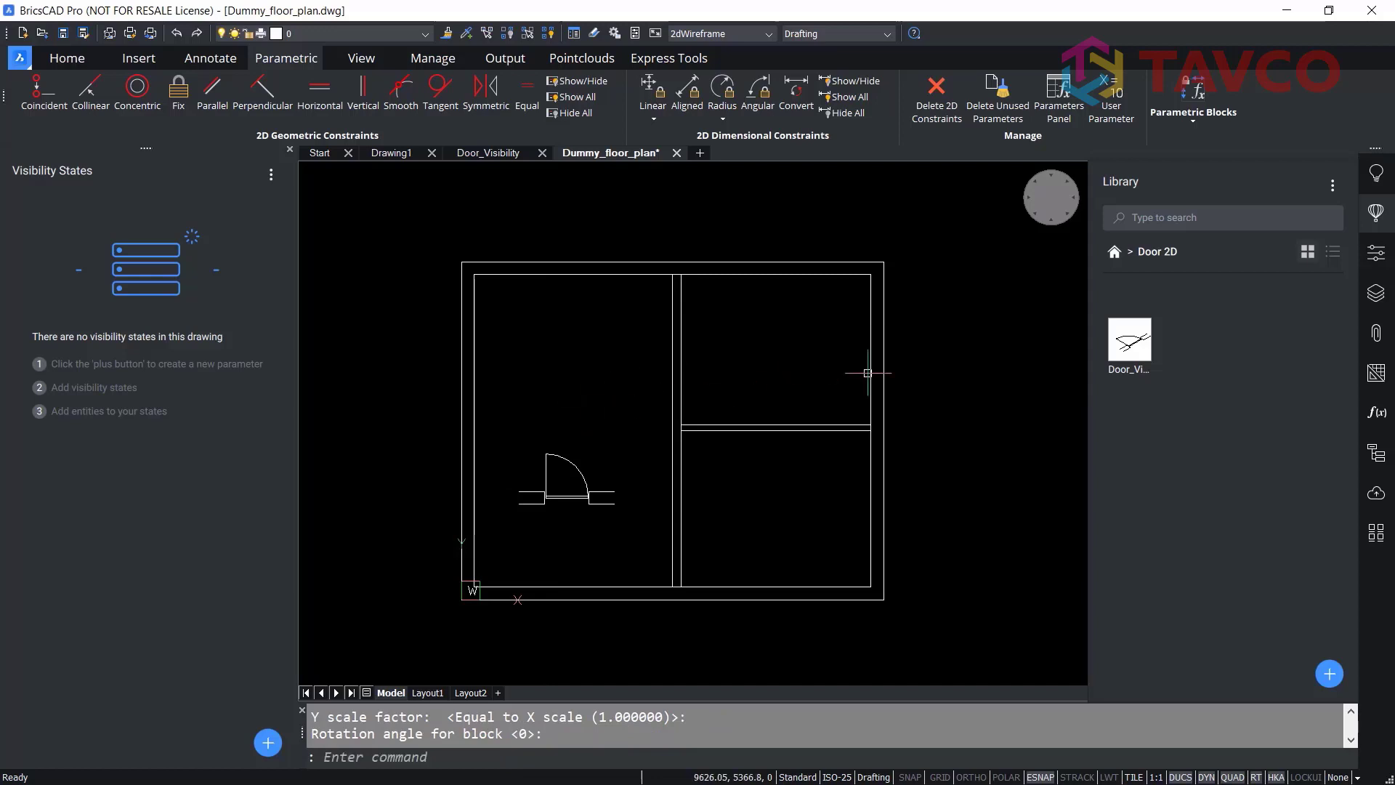
- Close the Door_Visibility drawing and open the Door_Visibility block's source file from the library for editing
{"action": "left_click", "coordinate": [486, 153]}
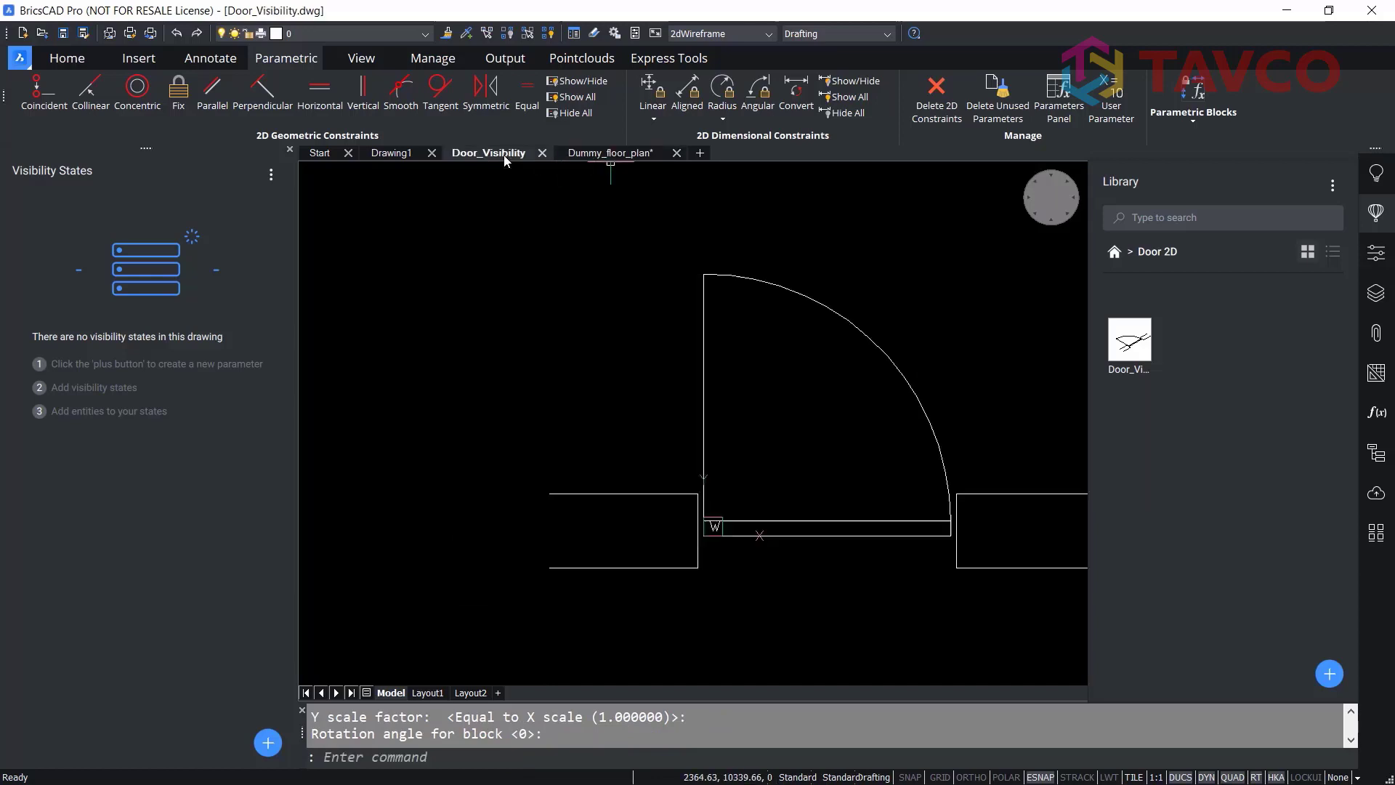
{"action": "left_click", "coordinate": [542, 153]}
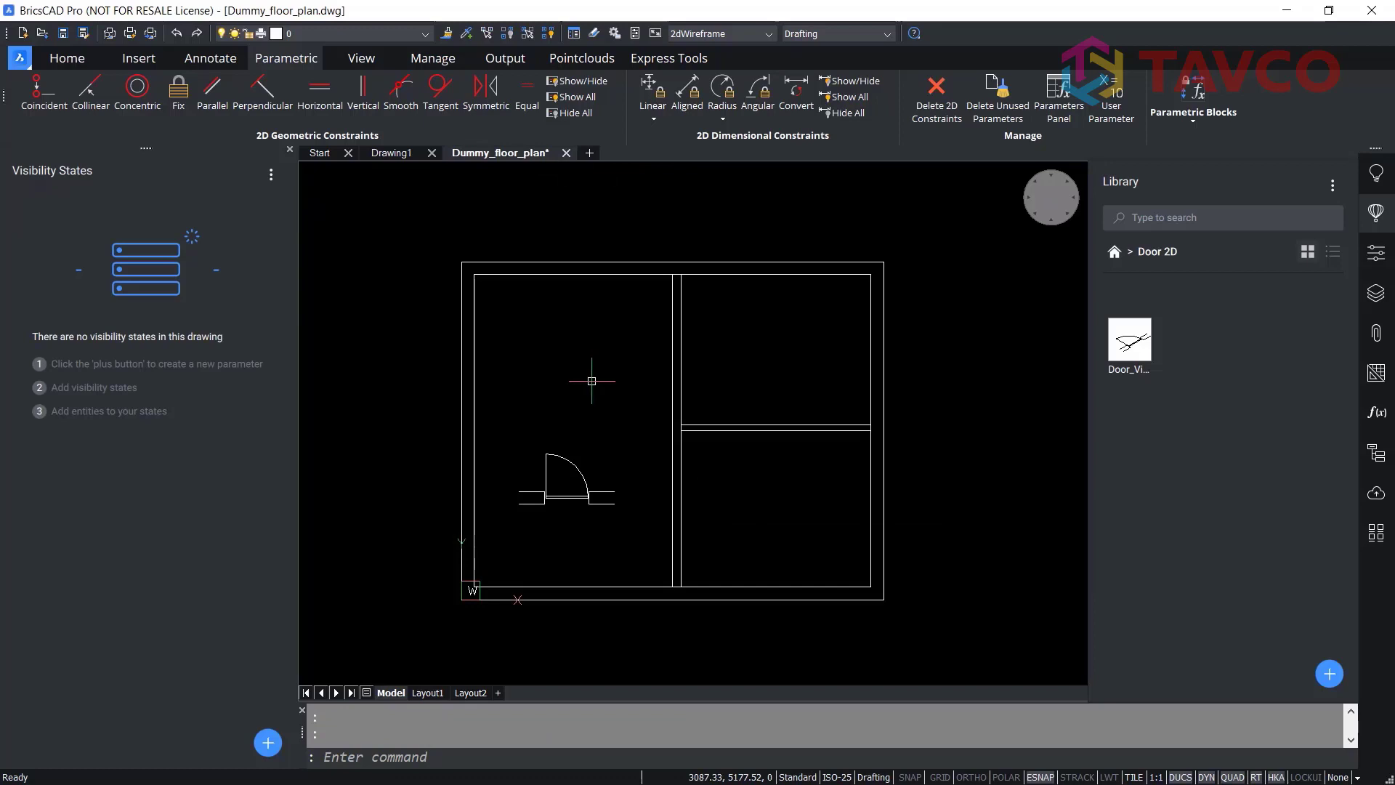
{"action": "mouse_move", "coordinate": [1132, 351]}
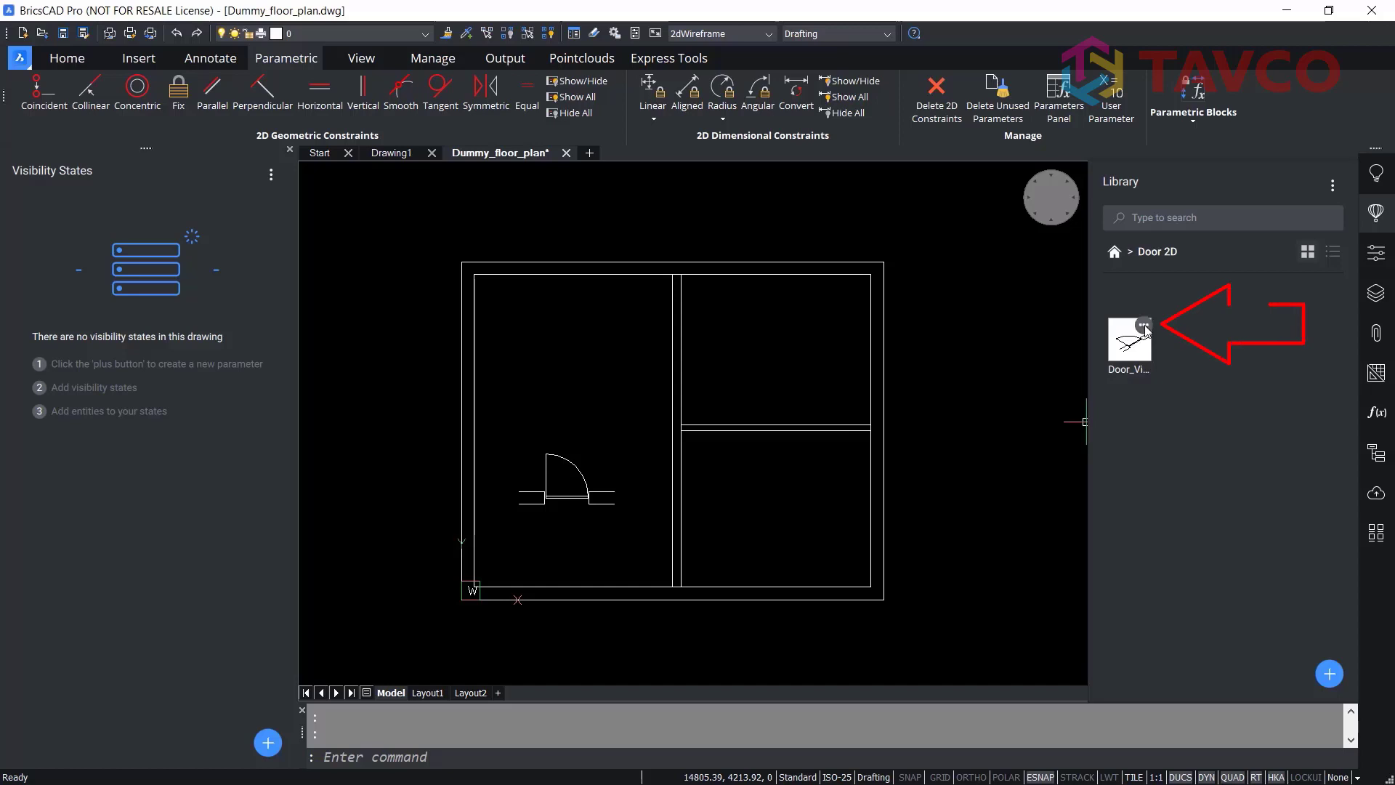
{"action": "left_click", "coordinate": [1144, 326]}
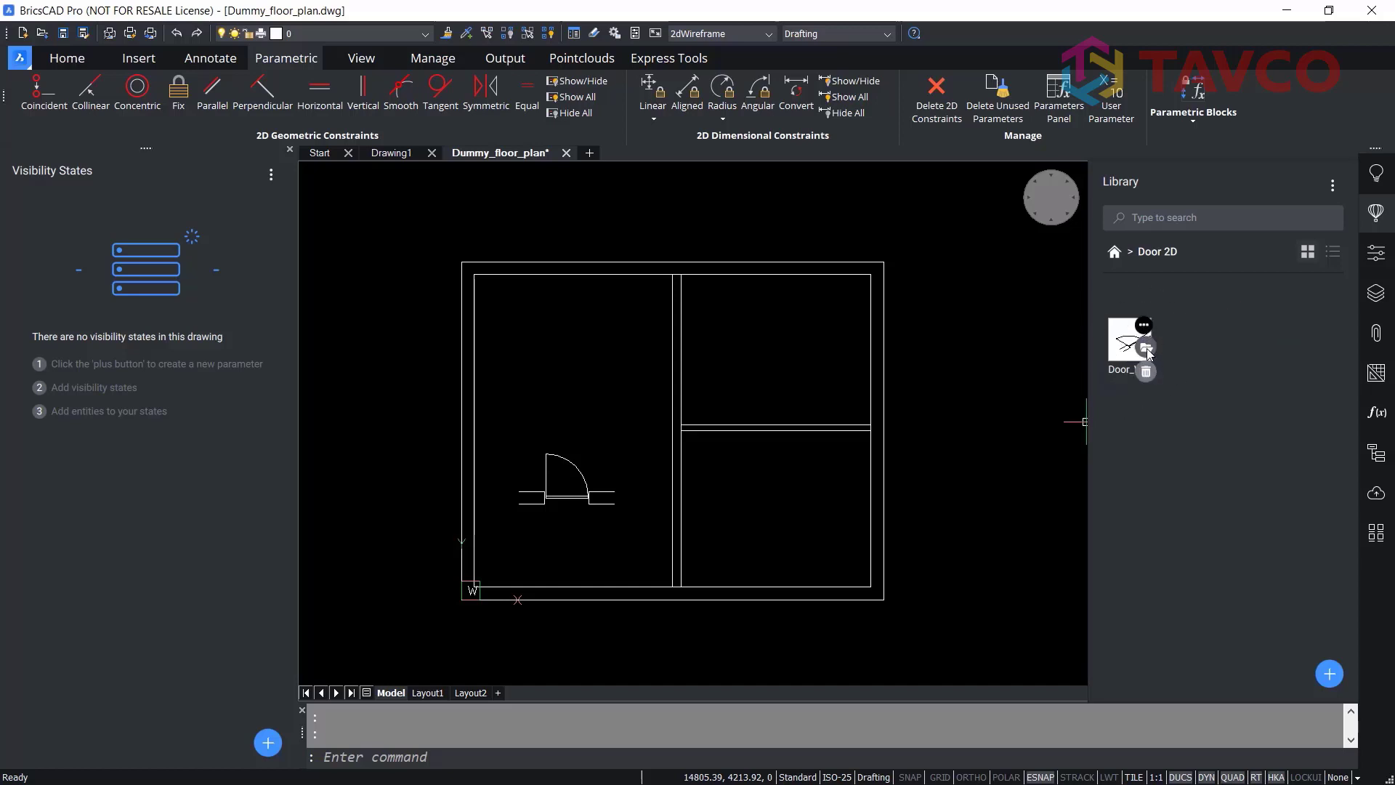
{"action": "left_click", "coordinate": [1146, 347]}
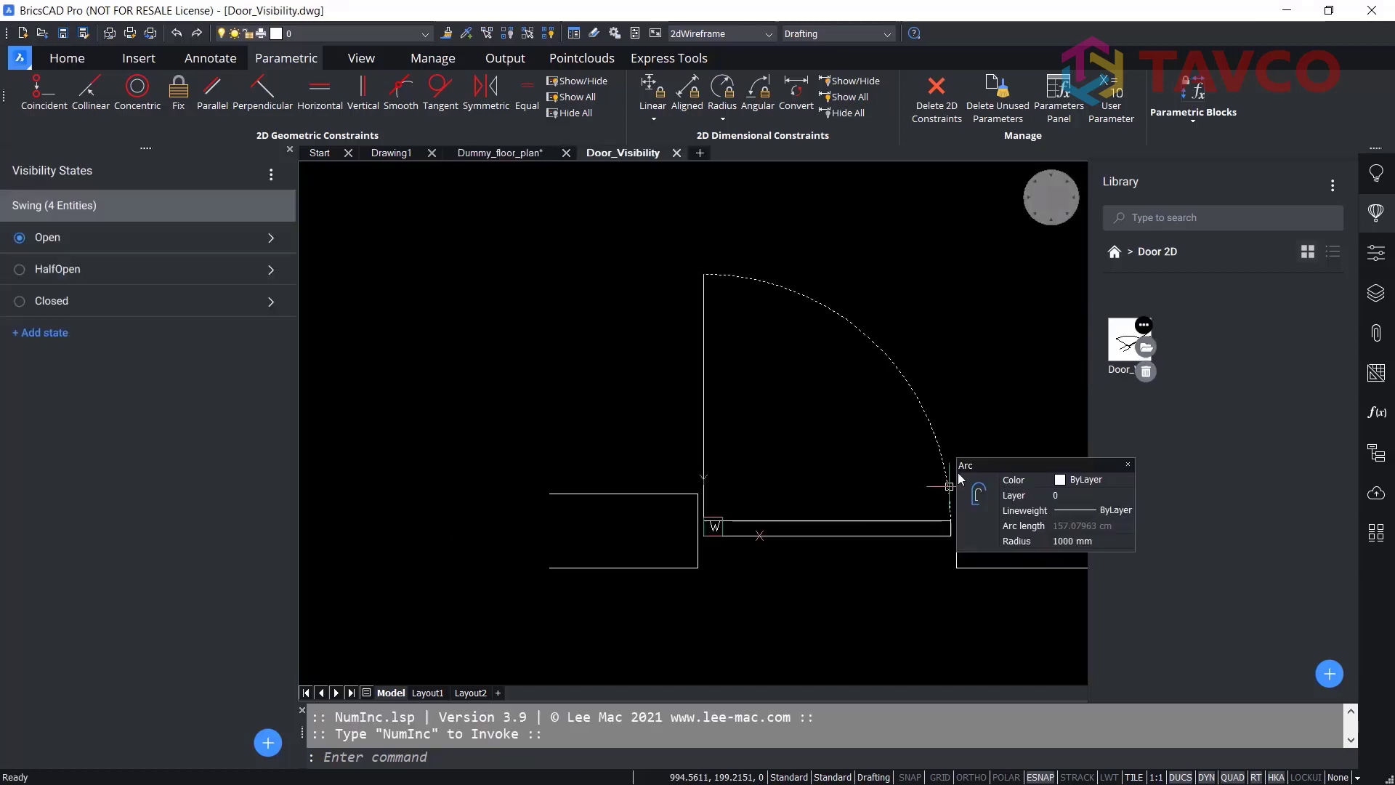
- Save the Door_Visibility library drawing
{"action": "middle_click_drag", "start_coordinate": [956, 393], "coordinate": [836, 382]}
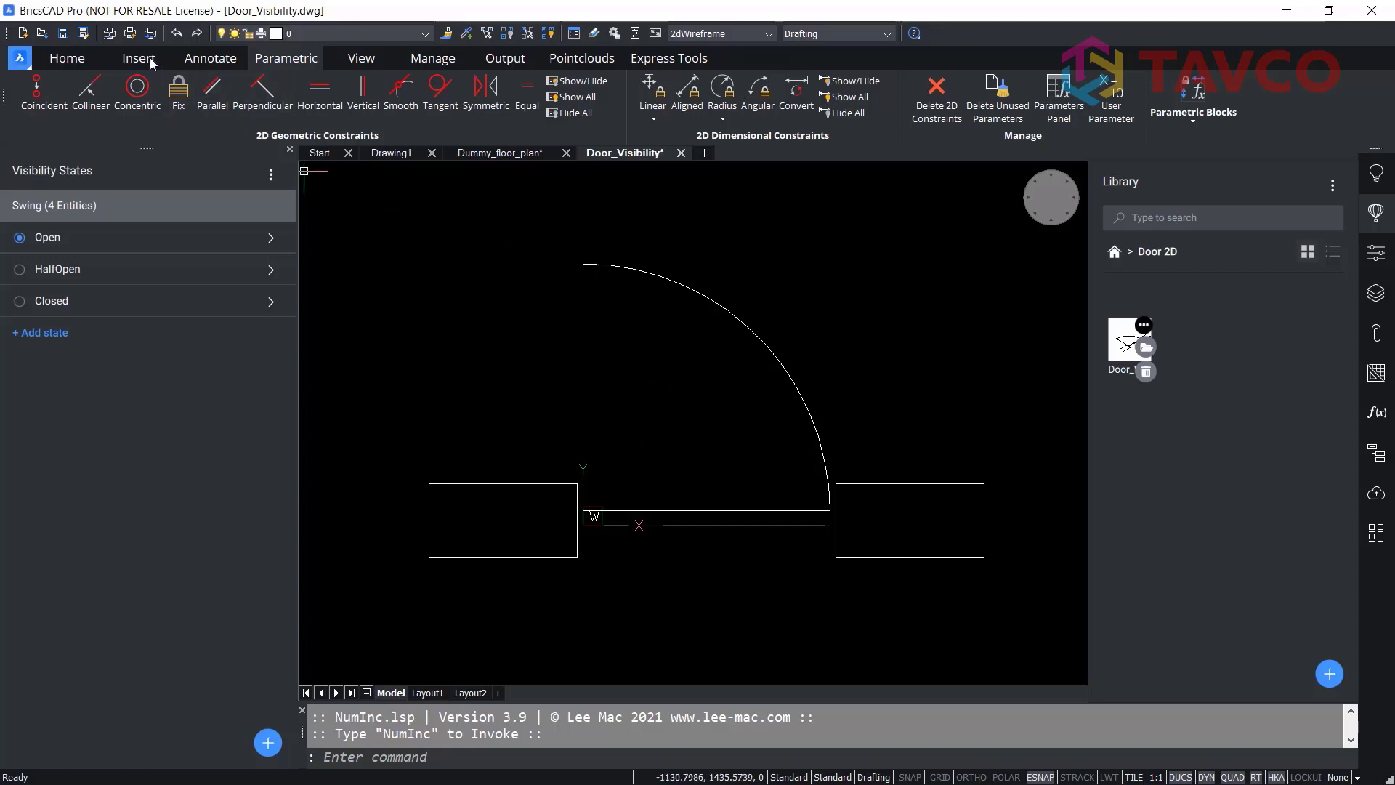
{"action": "left_click", "coordinate": [63, 34]}
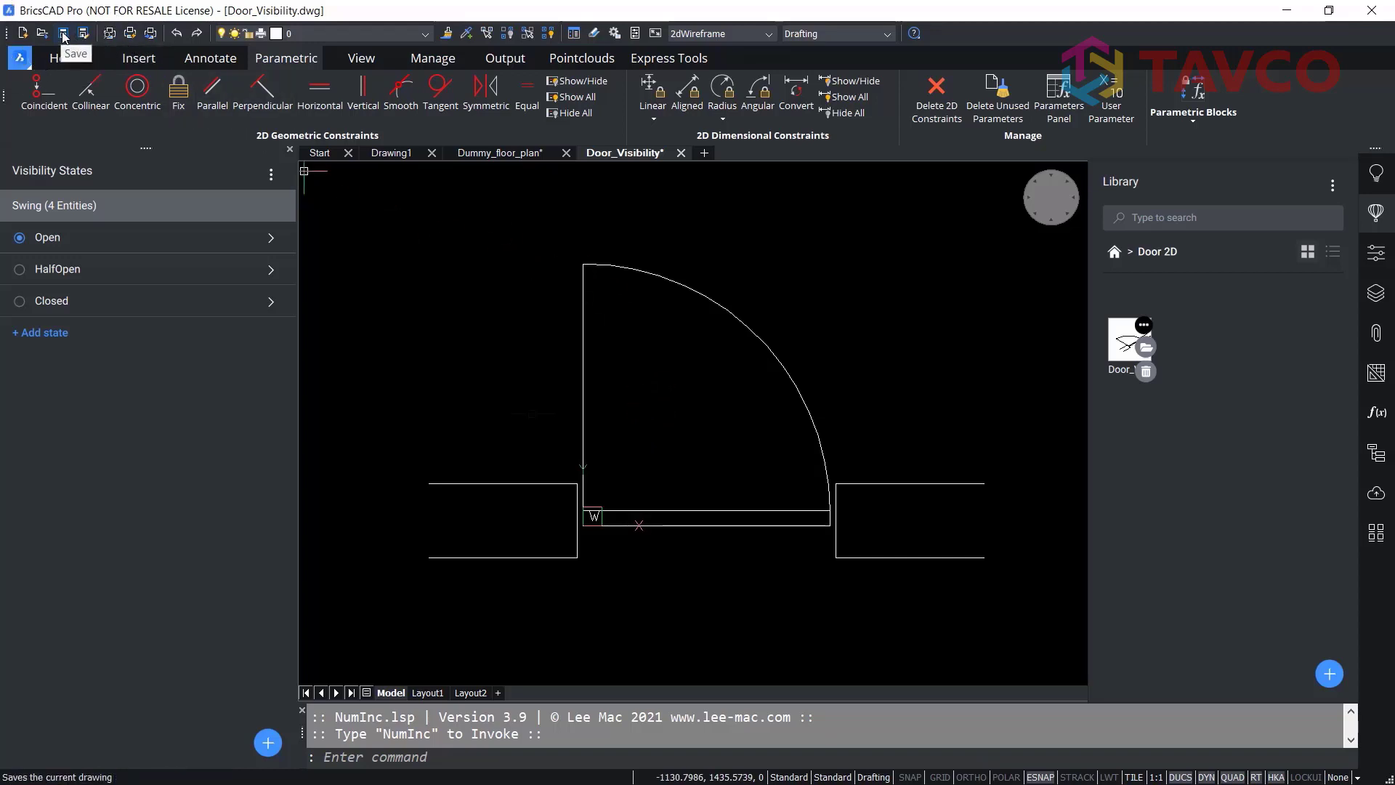
- Convert the two horizontal wall lines on each side of the door into reference curves and accept the result
{"action": "left_click", "coordinate": [283, 60]}
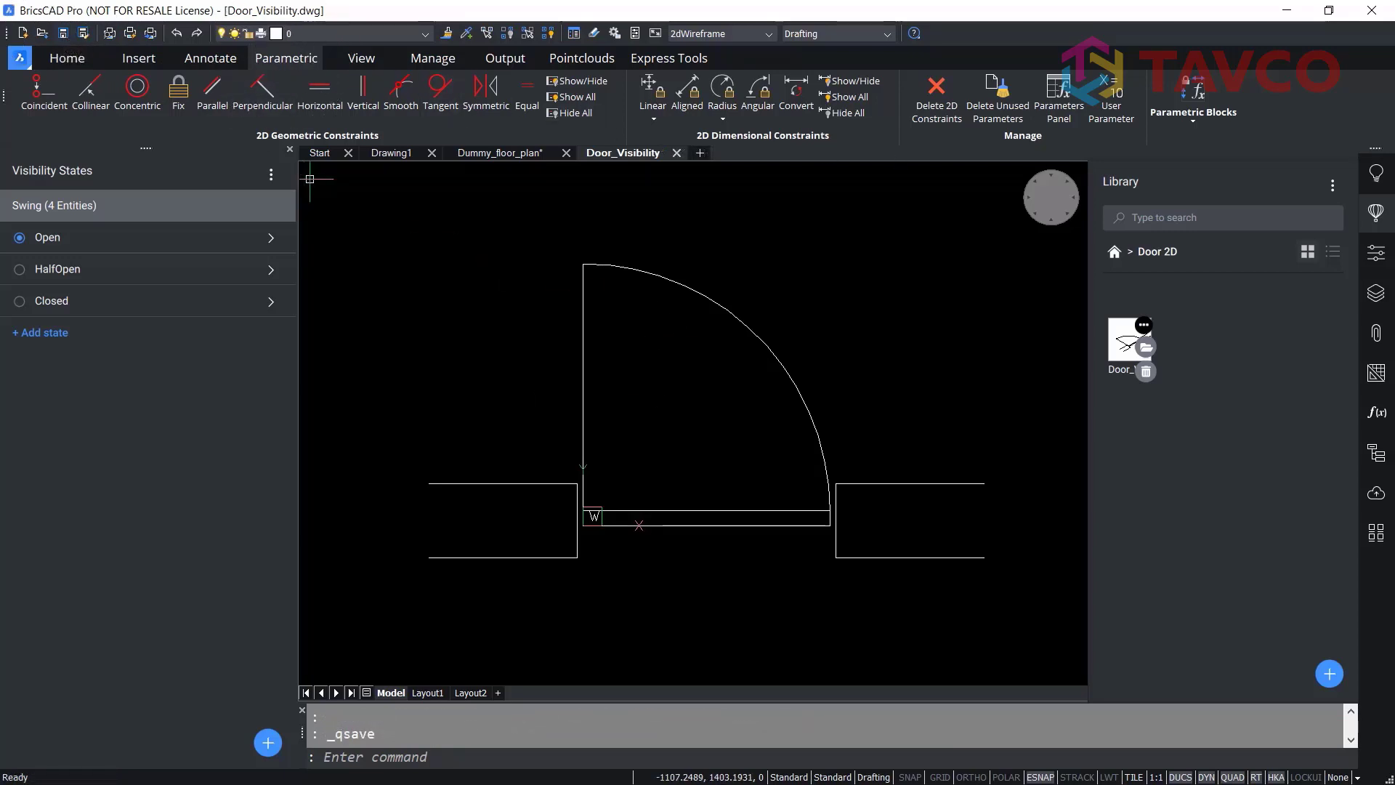
{"action": "left_click", "coordinate": [1199, 120]}
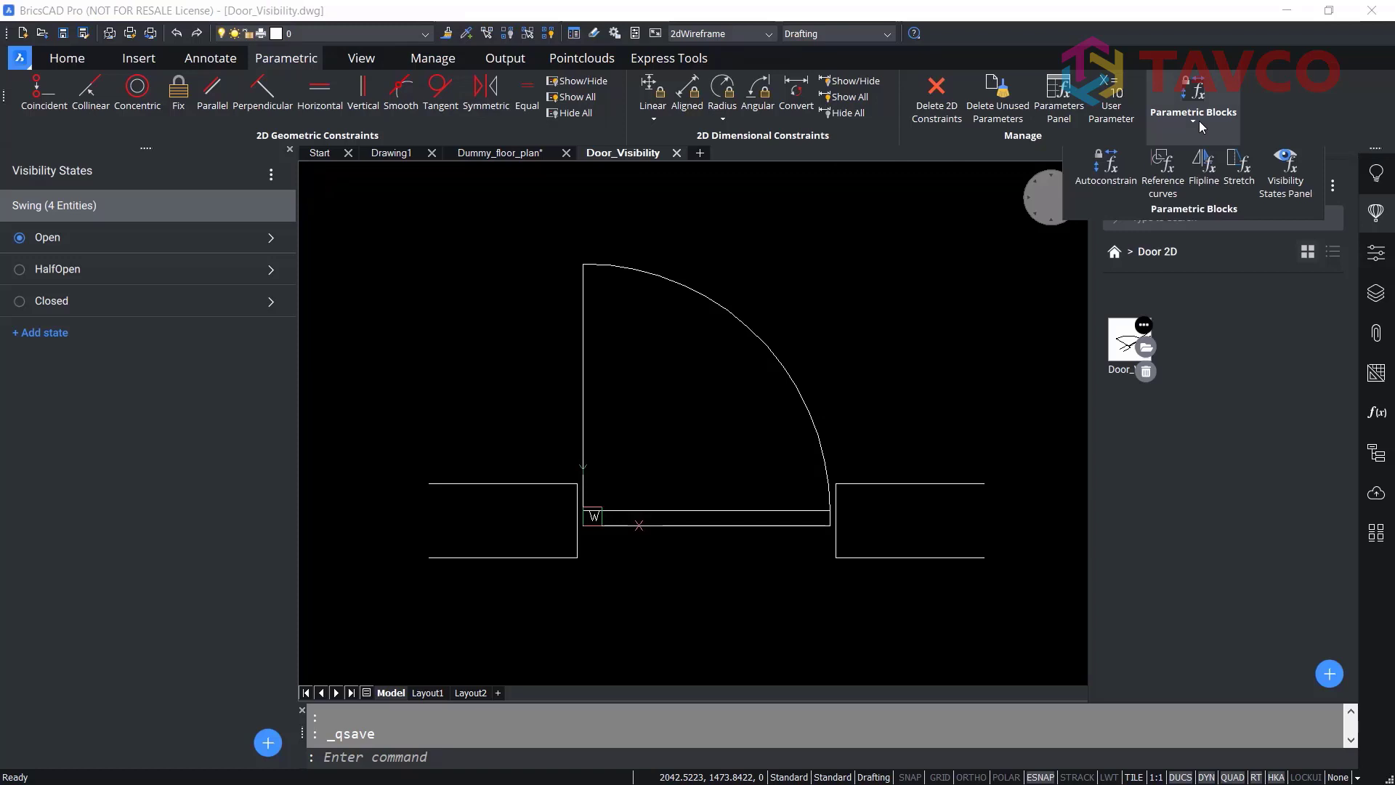
{"action": "left_click", "coordinate": [1167, 182]}
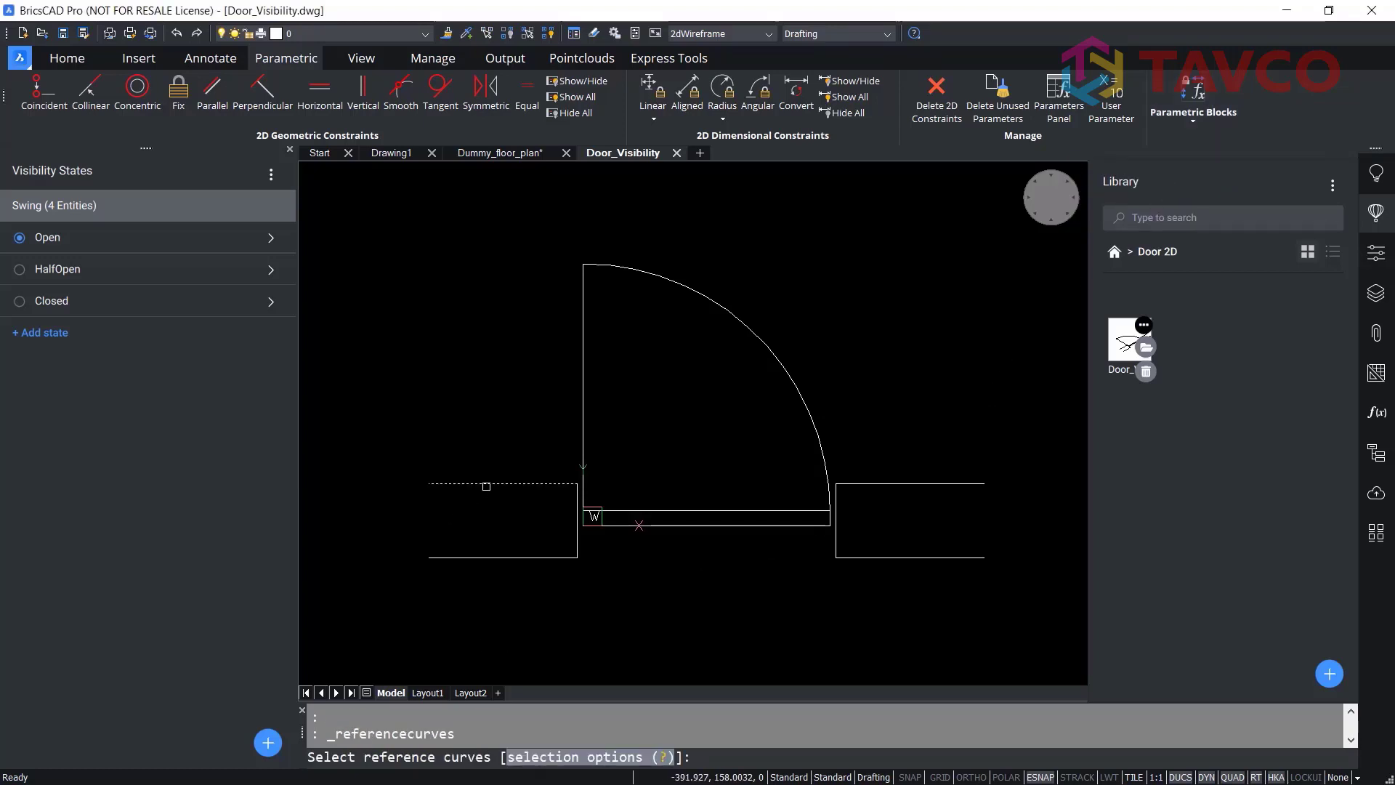
{"action": "left_click", "coordinate": [483, 483]}
{"action": "left_click", "coordinate": [506, 557]}
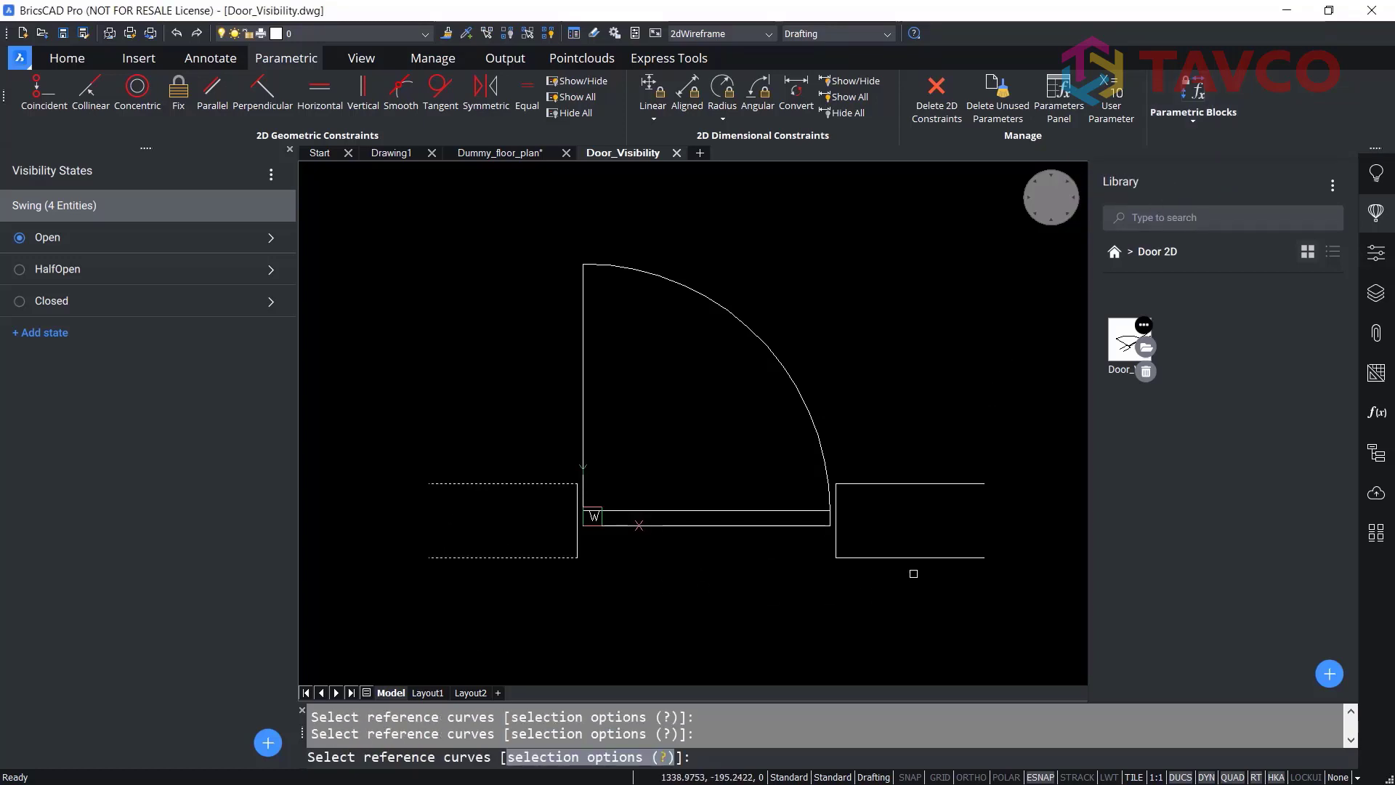
{"action": "left_click", "coordinate": [912, 557]}
{"action": "left_click", "coordinate": [916, 483]}
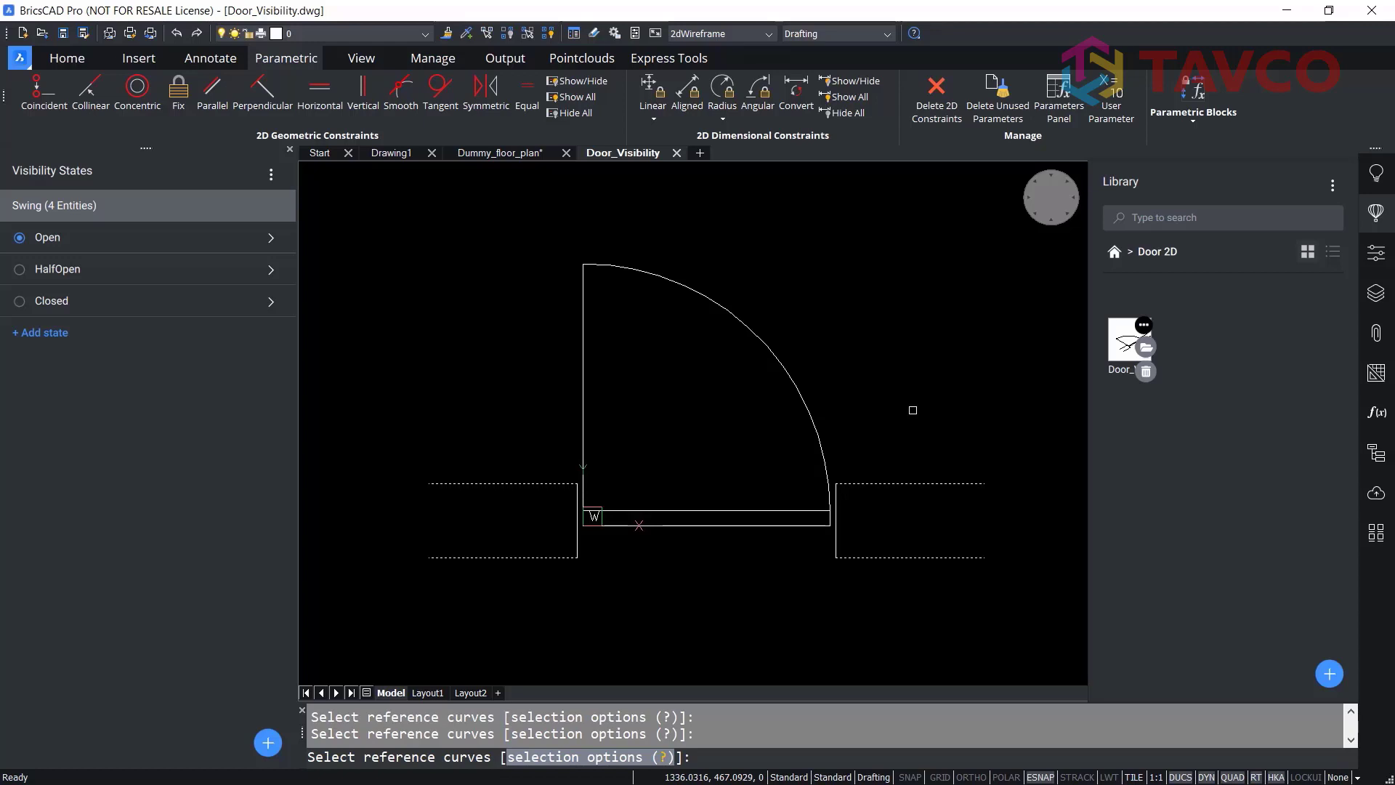
{"action": "key", "text": "Return"}
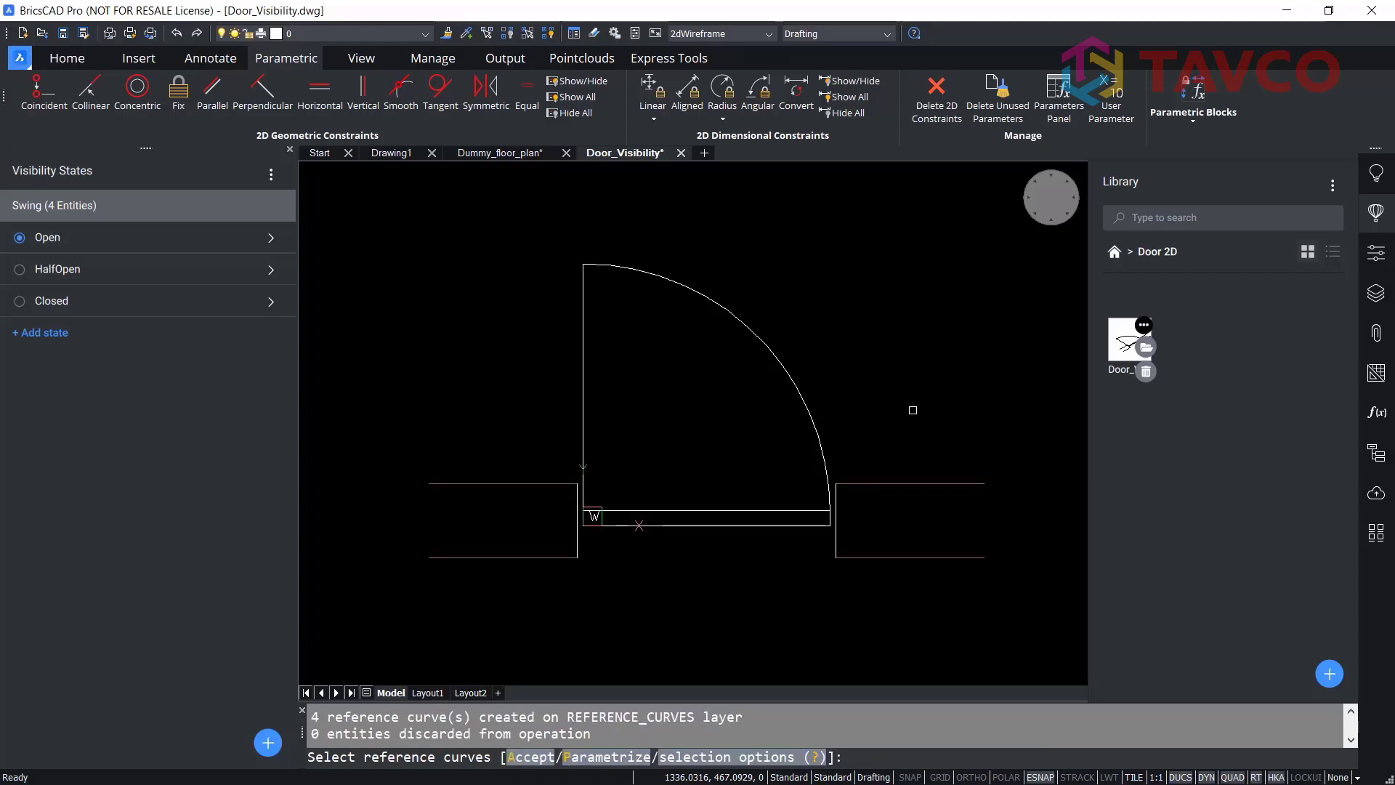
{"action": "key", "text": "Return"}
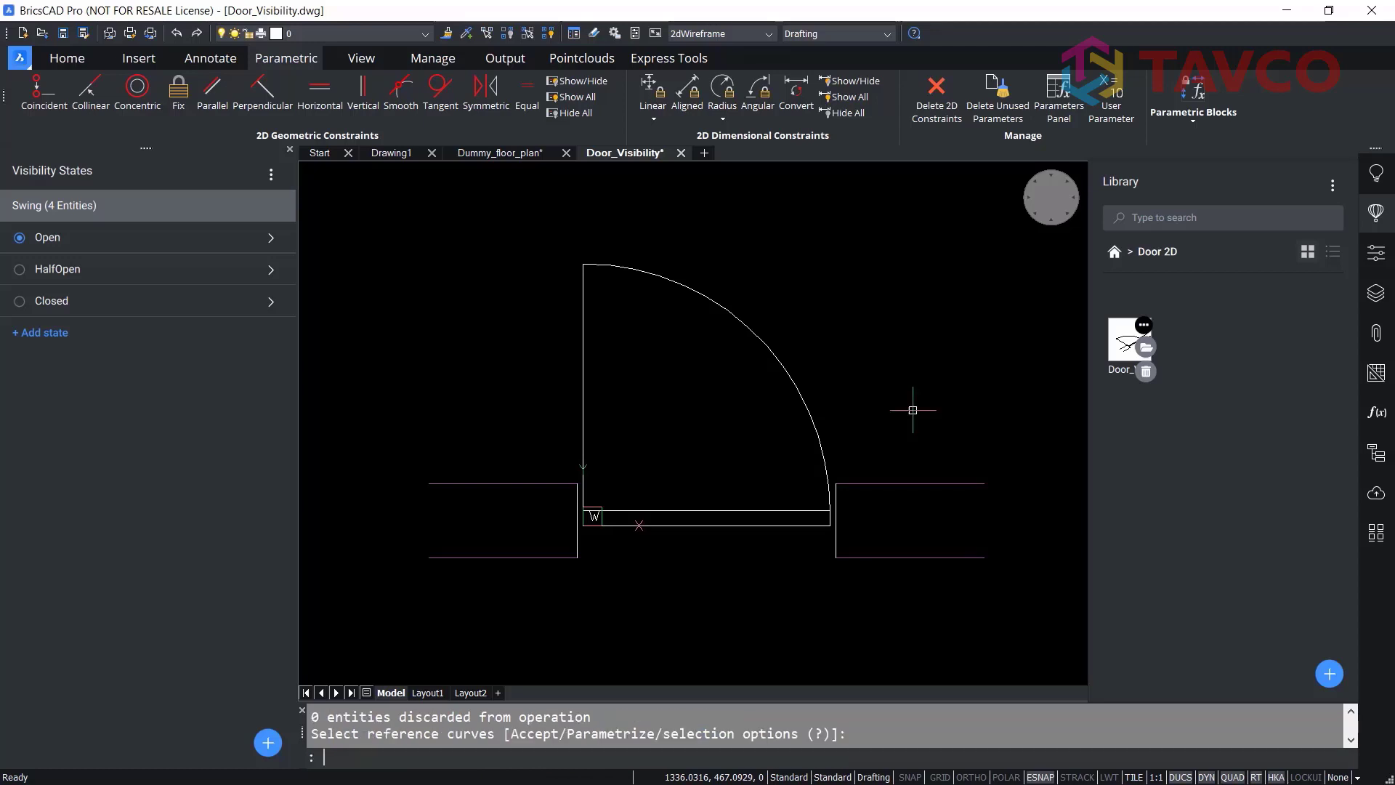
- Switch the REFERENCE_CURVES layer off and back on to check which lines it holds, and return to the library
{"action": "left_click", "coordinate": [1375, 254]}
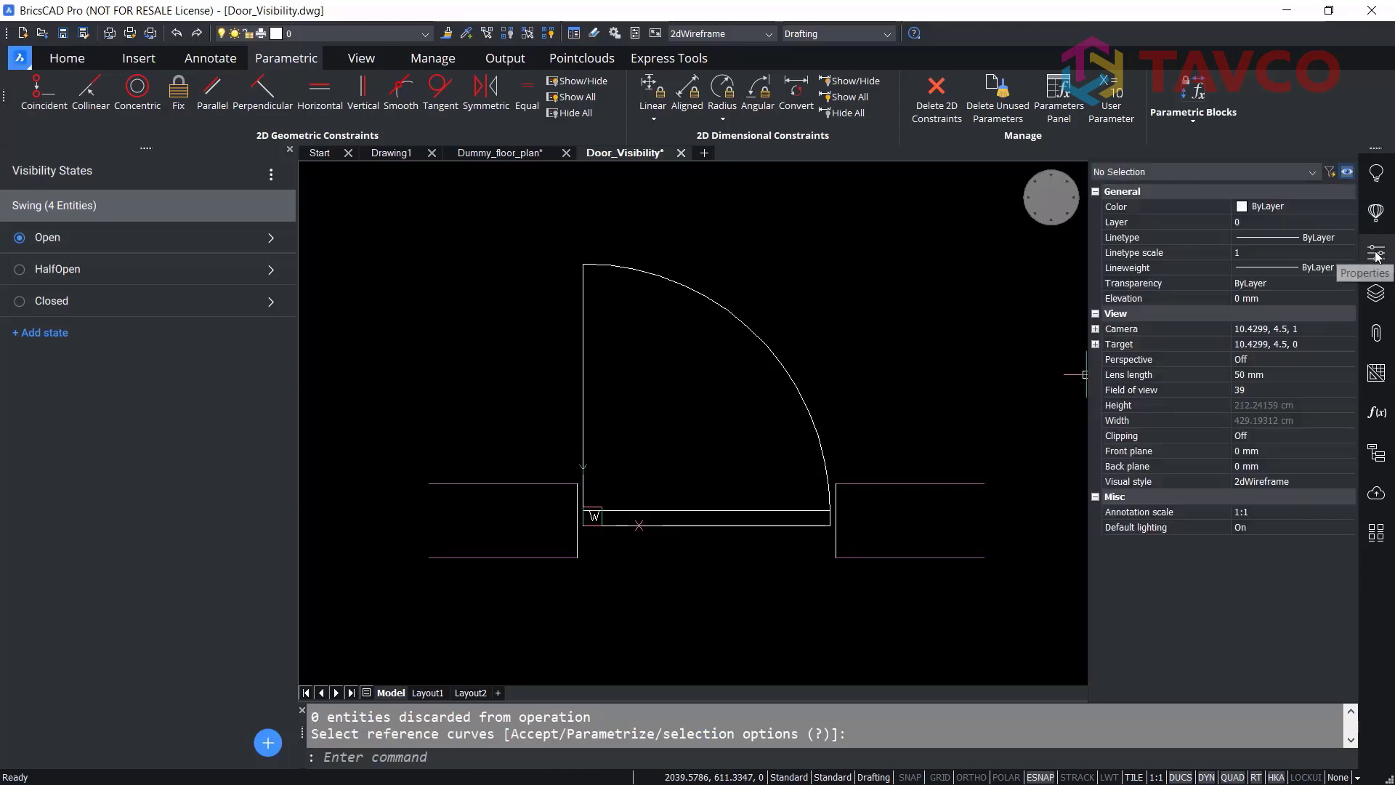
{"action": "left_click", "coordinate": [1381, 296]}
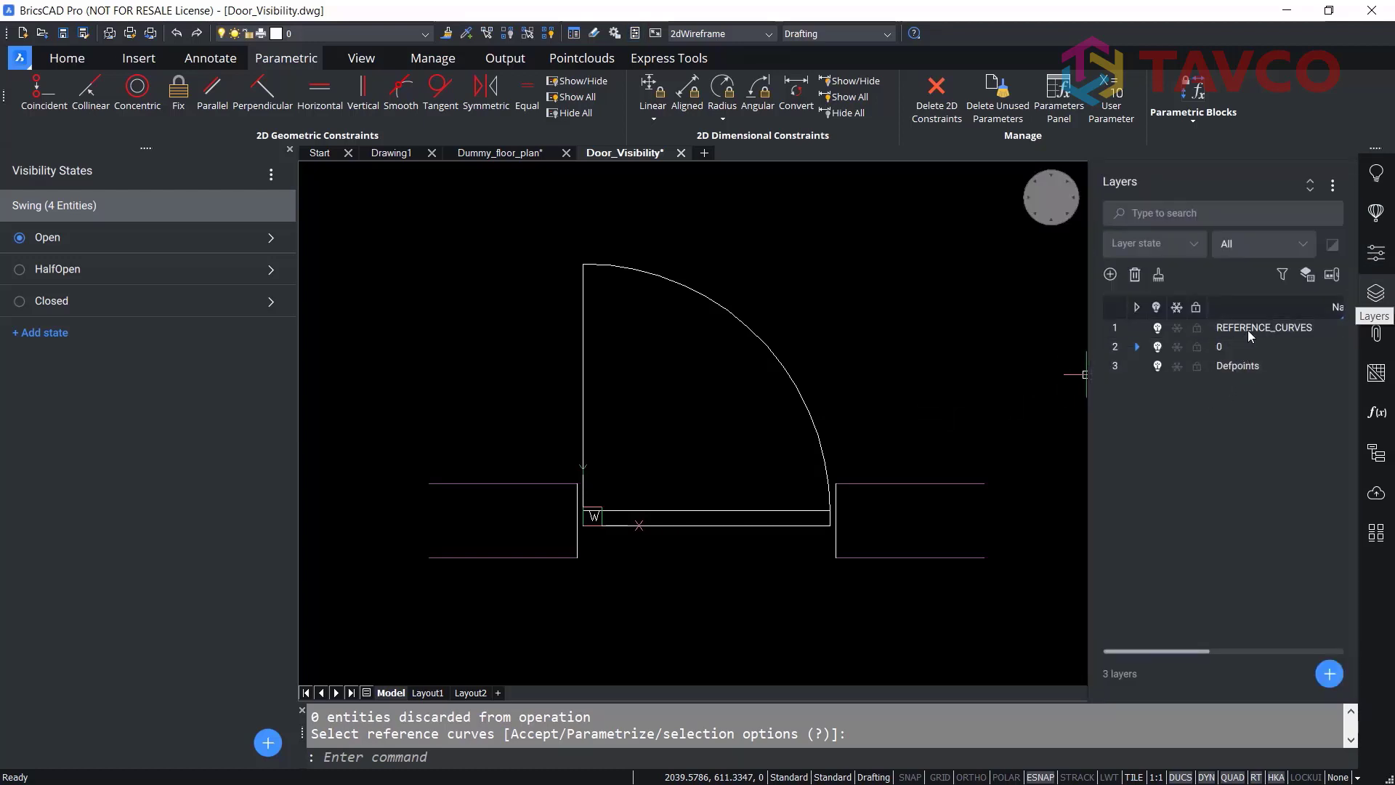
{"action": "left_click", "coordinate": [1159, 329]}
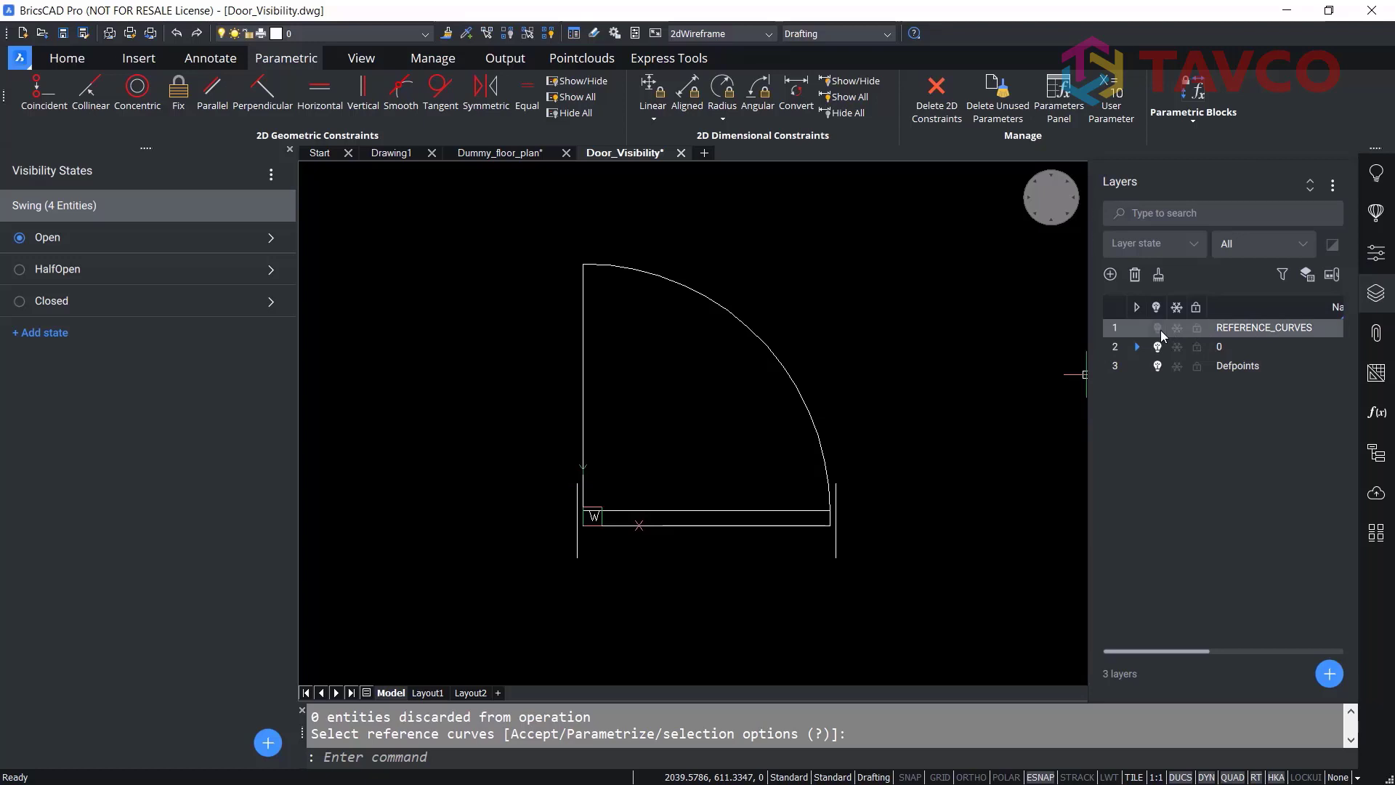
{"action": "left_click", "coordinate": [1159, 329]}
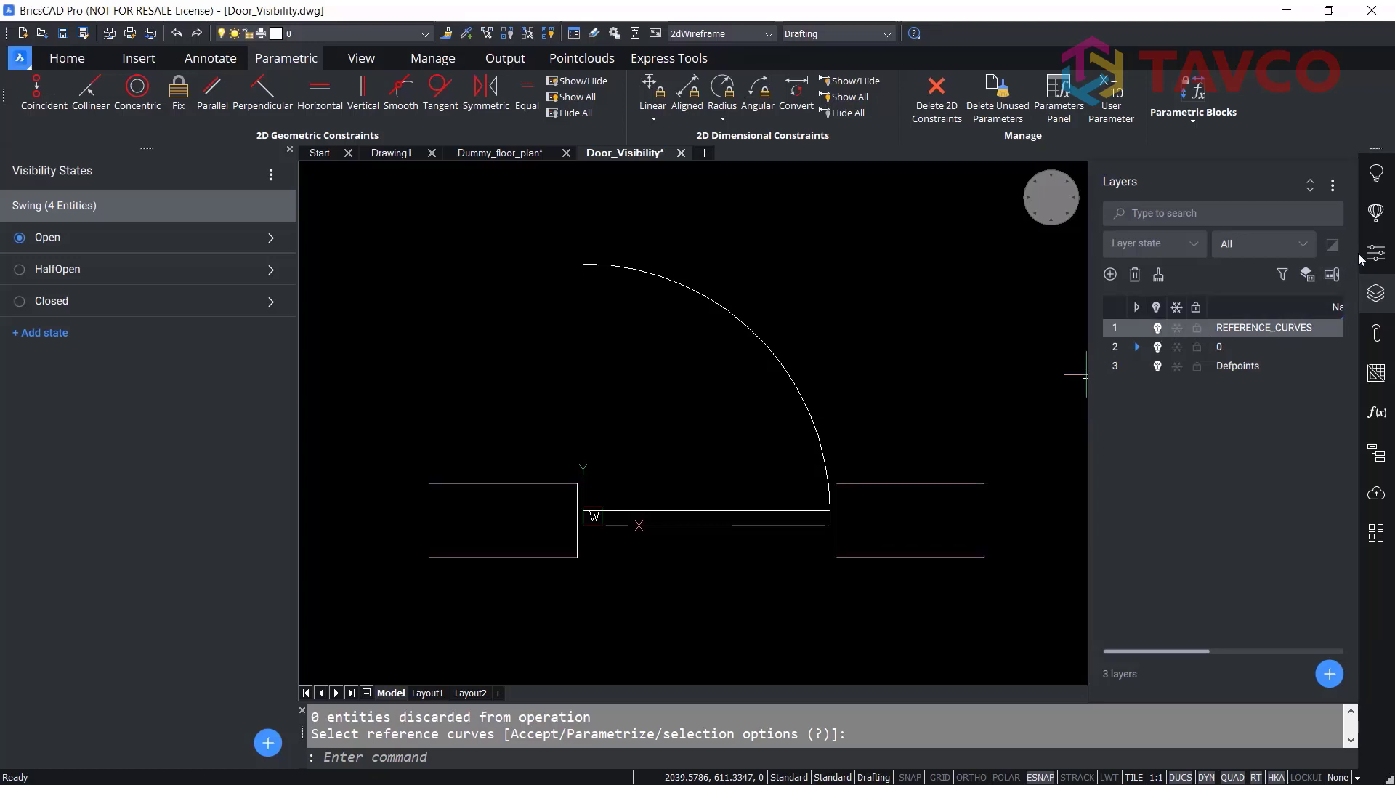
{"action": "left_click", "coordinate": [1375, 212]}
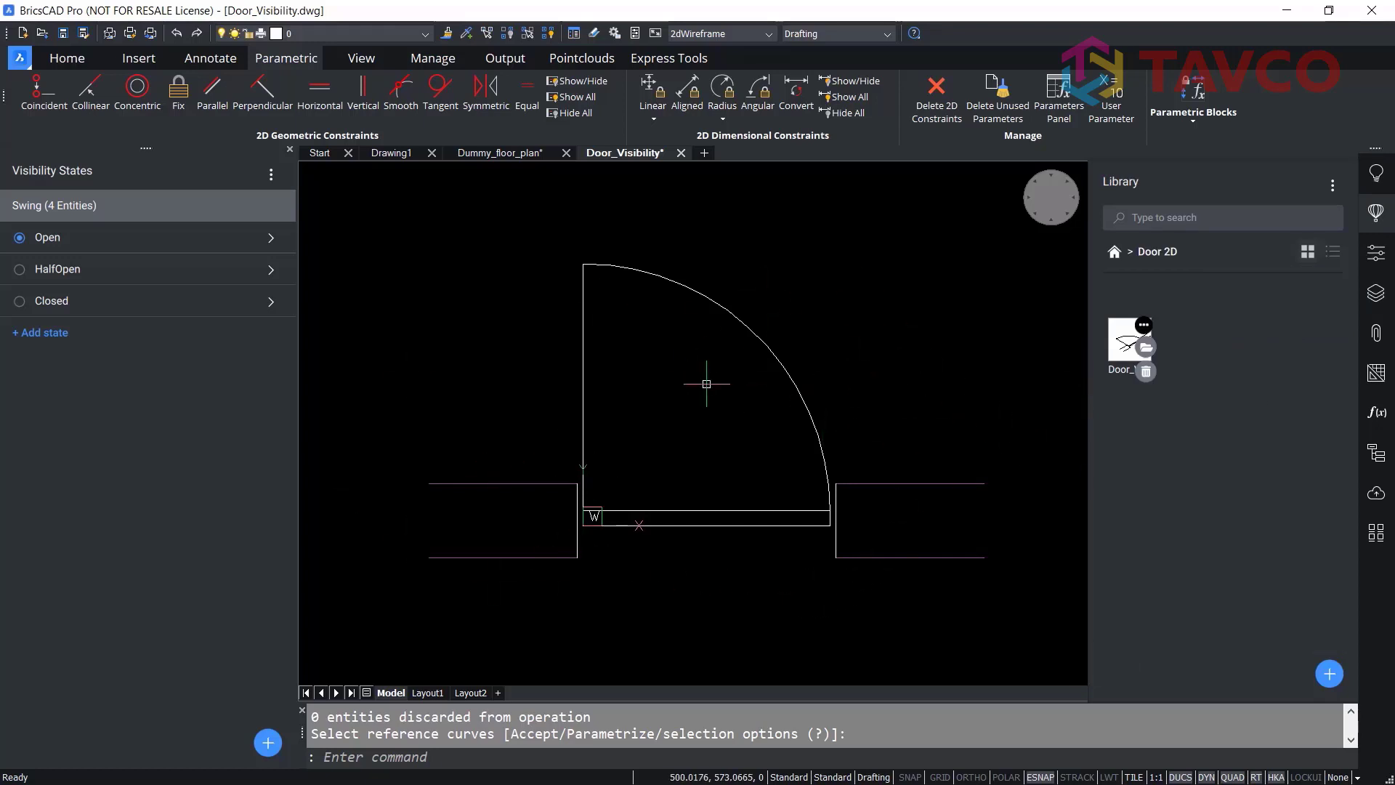
- Save the drawing as Door_Visibility_RefCurves.dwg in the Door 2D library folder
{"action": "left_click", "coordinate": [20, 58]}
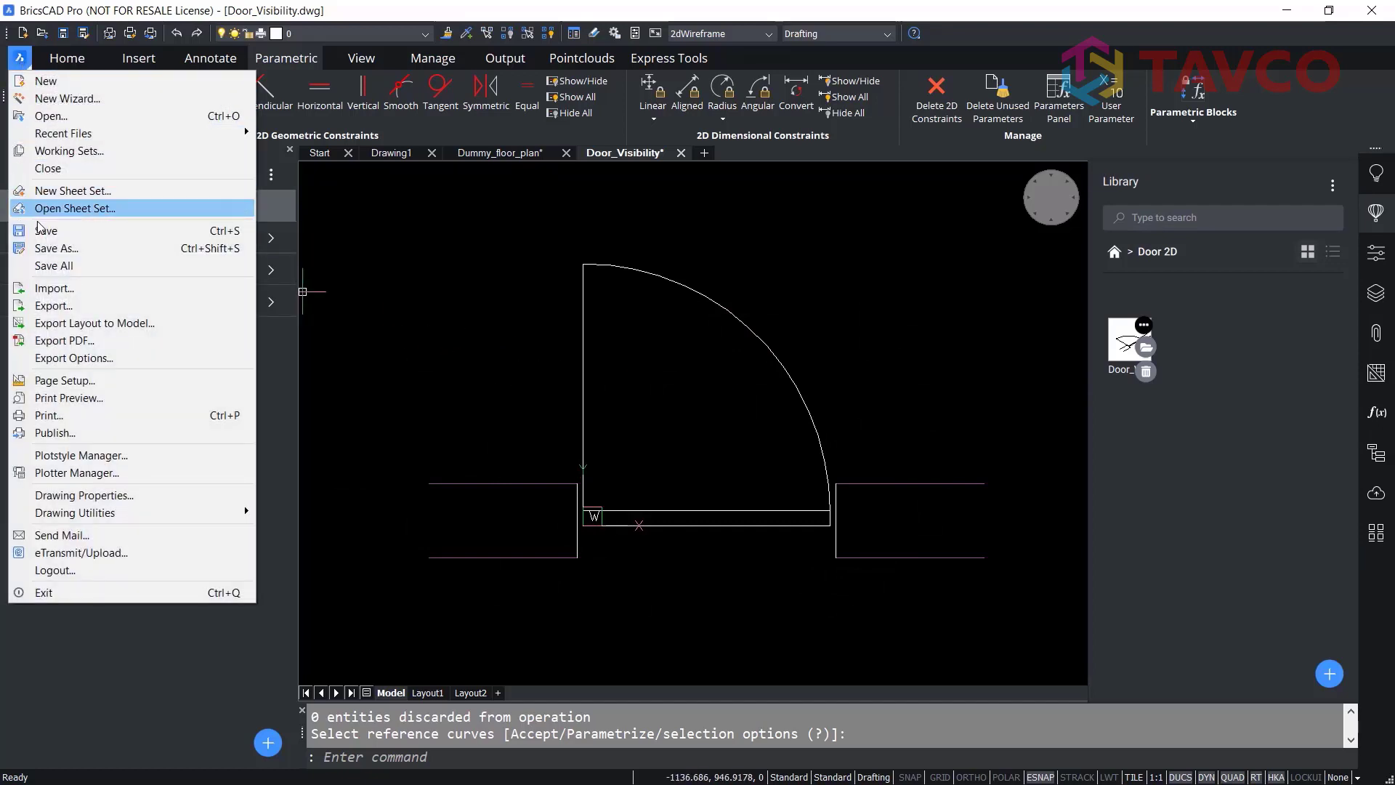
{"action": "left_click", "coordinate": [49, 249]}
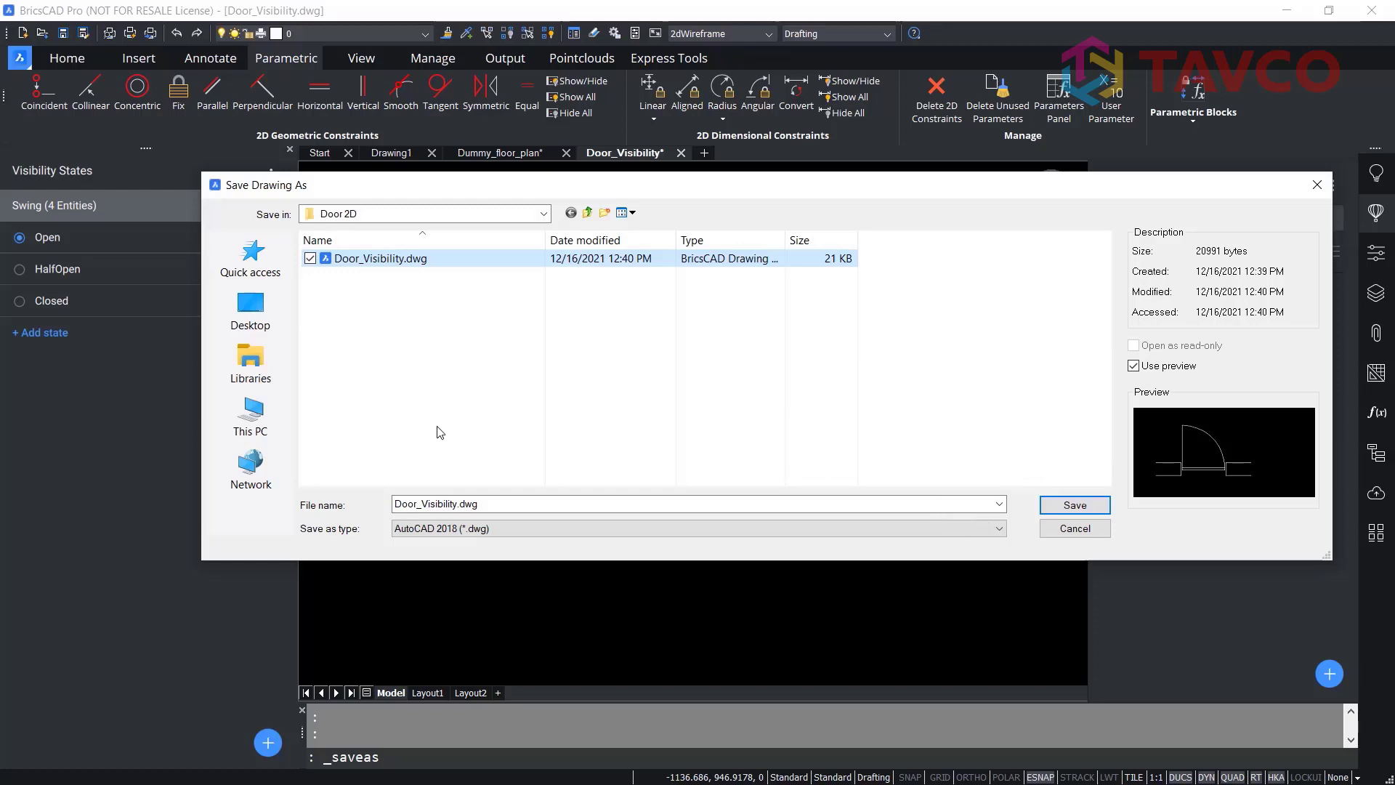
{"action": "double_click", "coordinate": [459, 503]}
{"action": "left_click", "coordinate": [459, 503]}
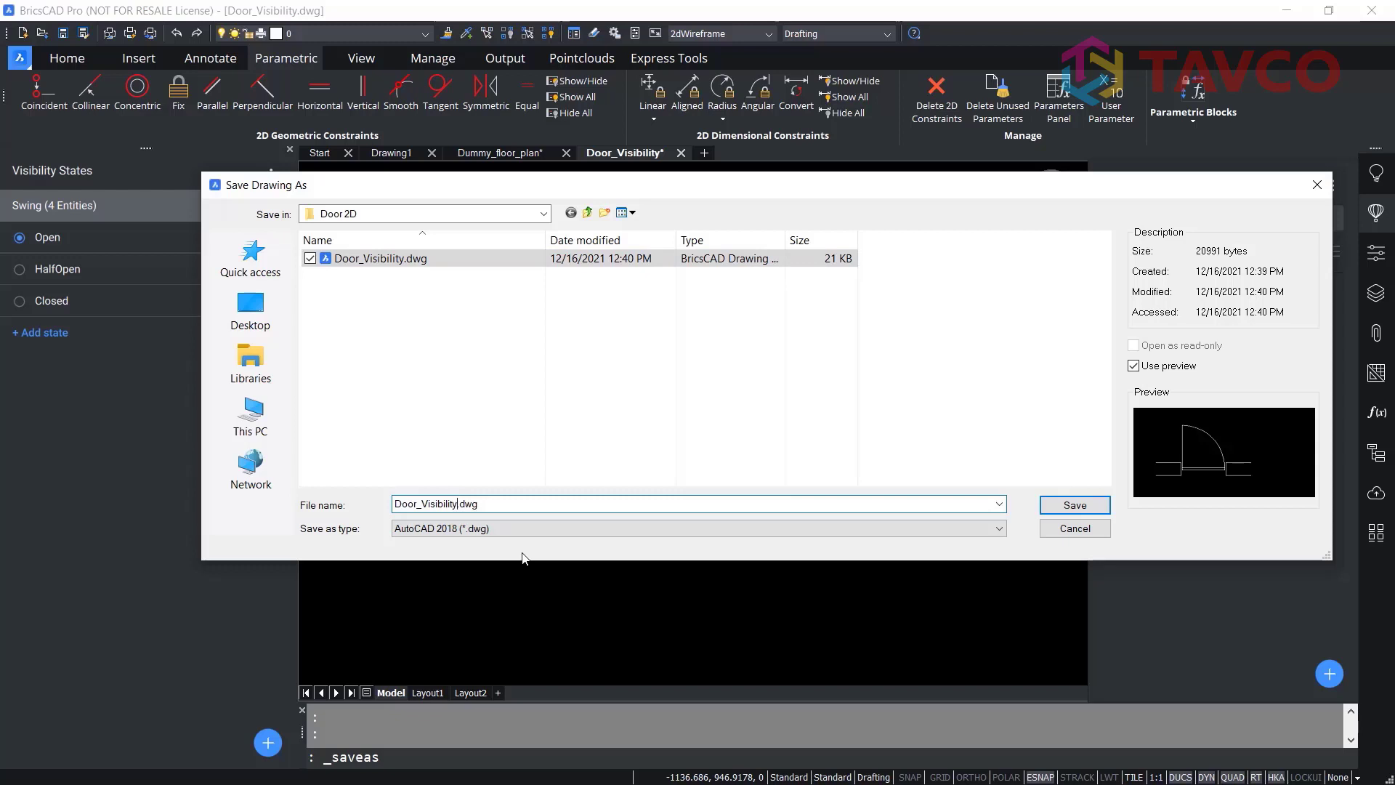
{"action": "type", "text": "_"}
{"action": "type", "text": "RefCur"}
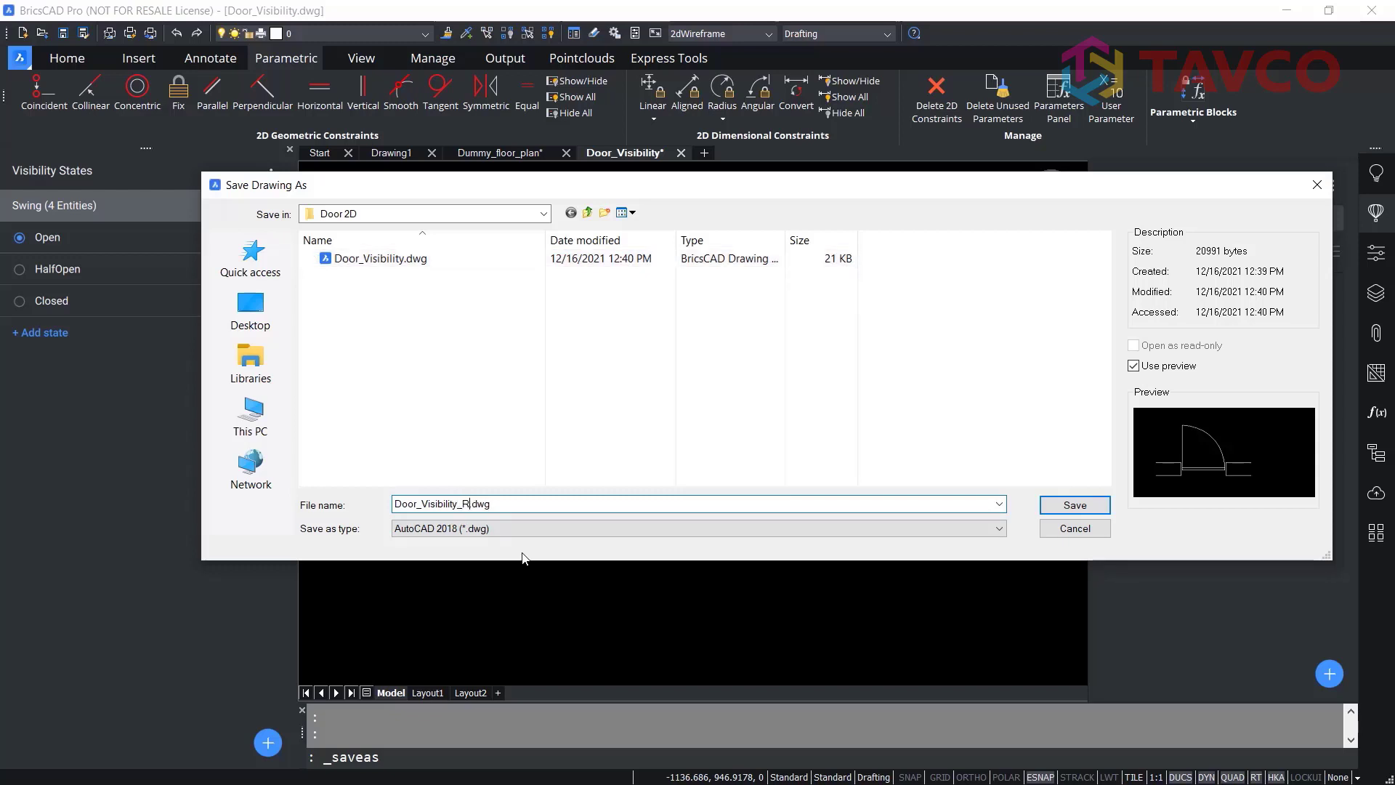
{"action": "type", "text": "ves"}
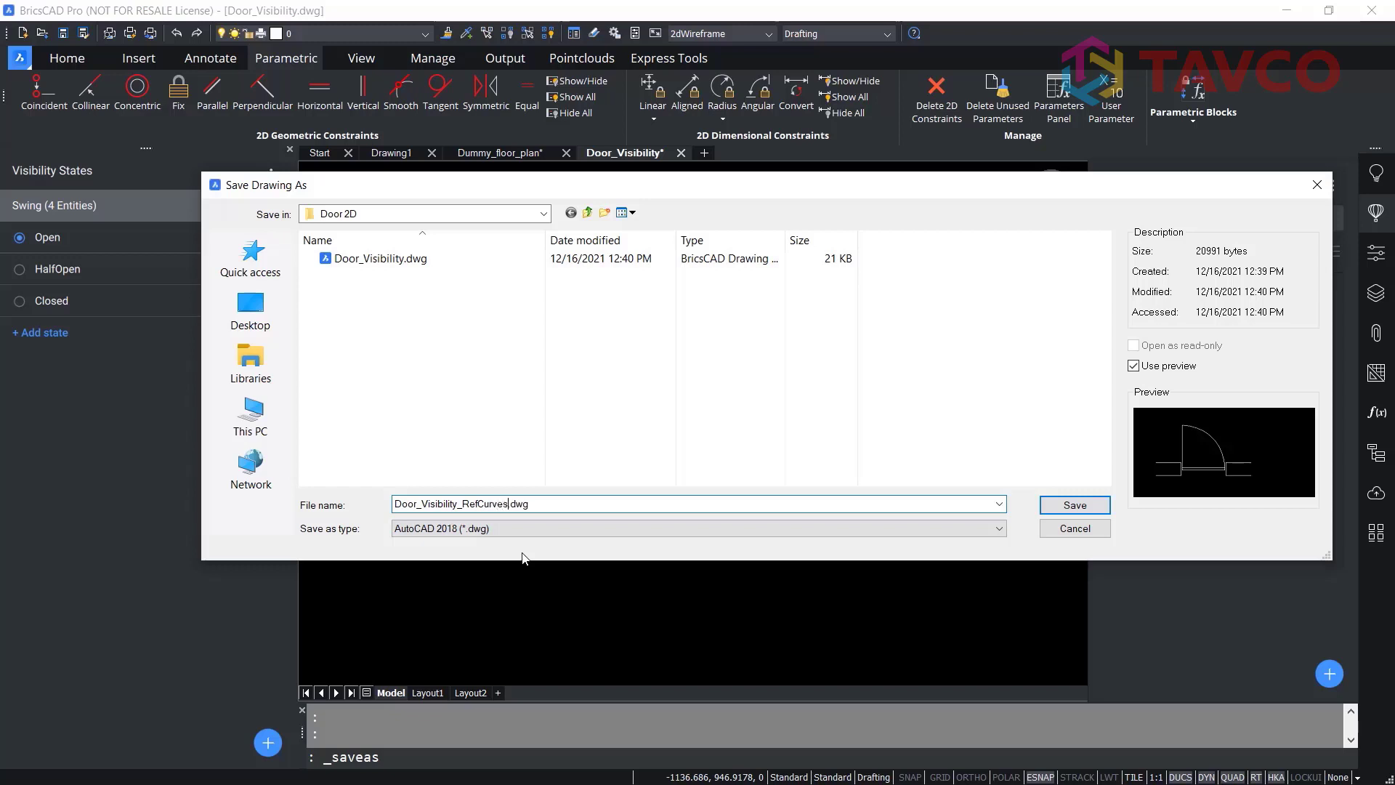
{"action": "key", "text": "Return"}
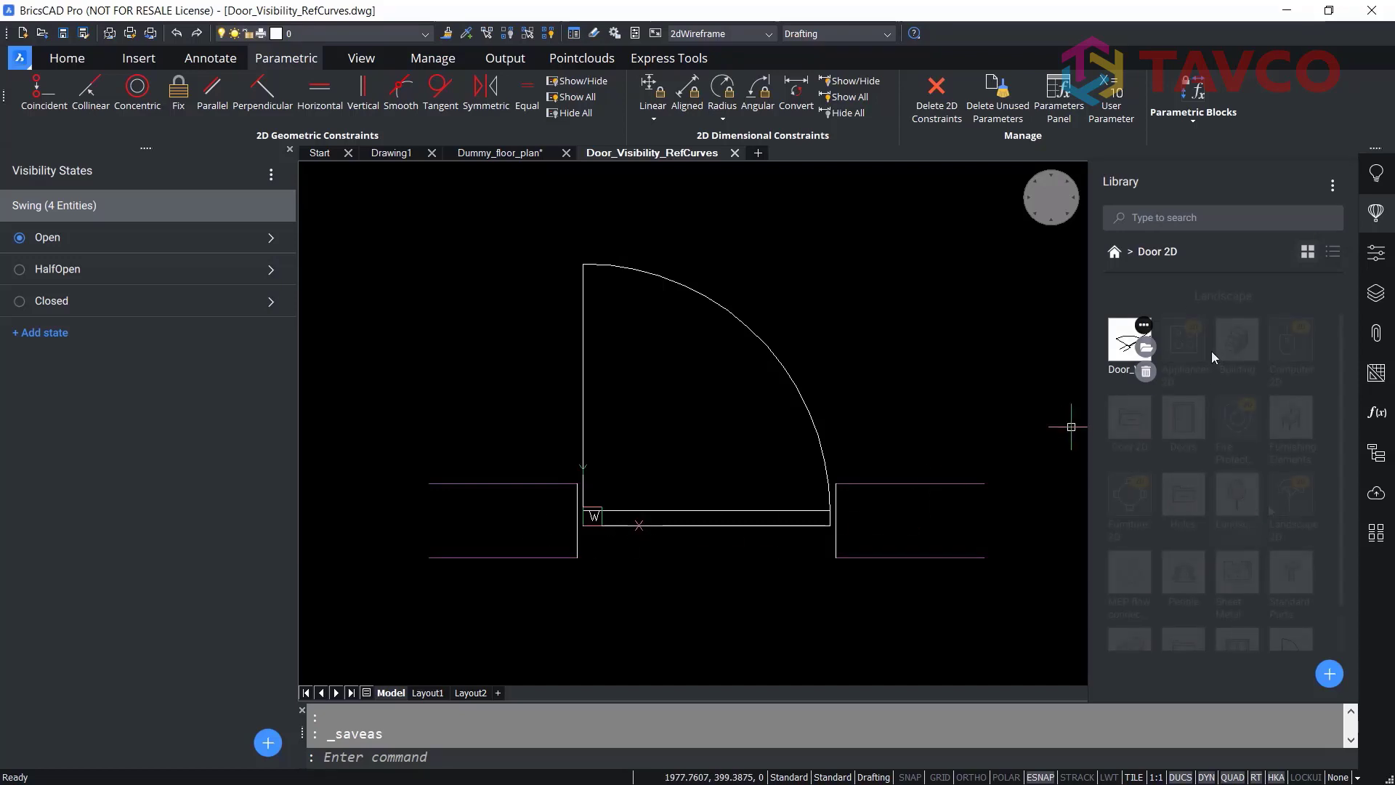
- Refresh the library thumbnails and open the Door 2D category to identify its blocks by name
{"action": "left_click", "coordinate": [1332, 185]}
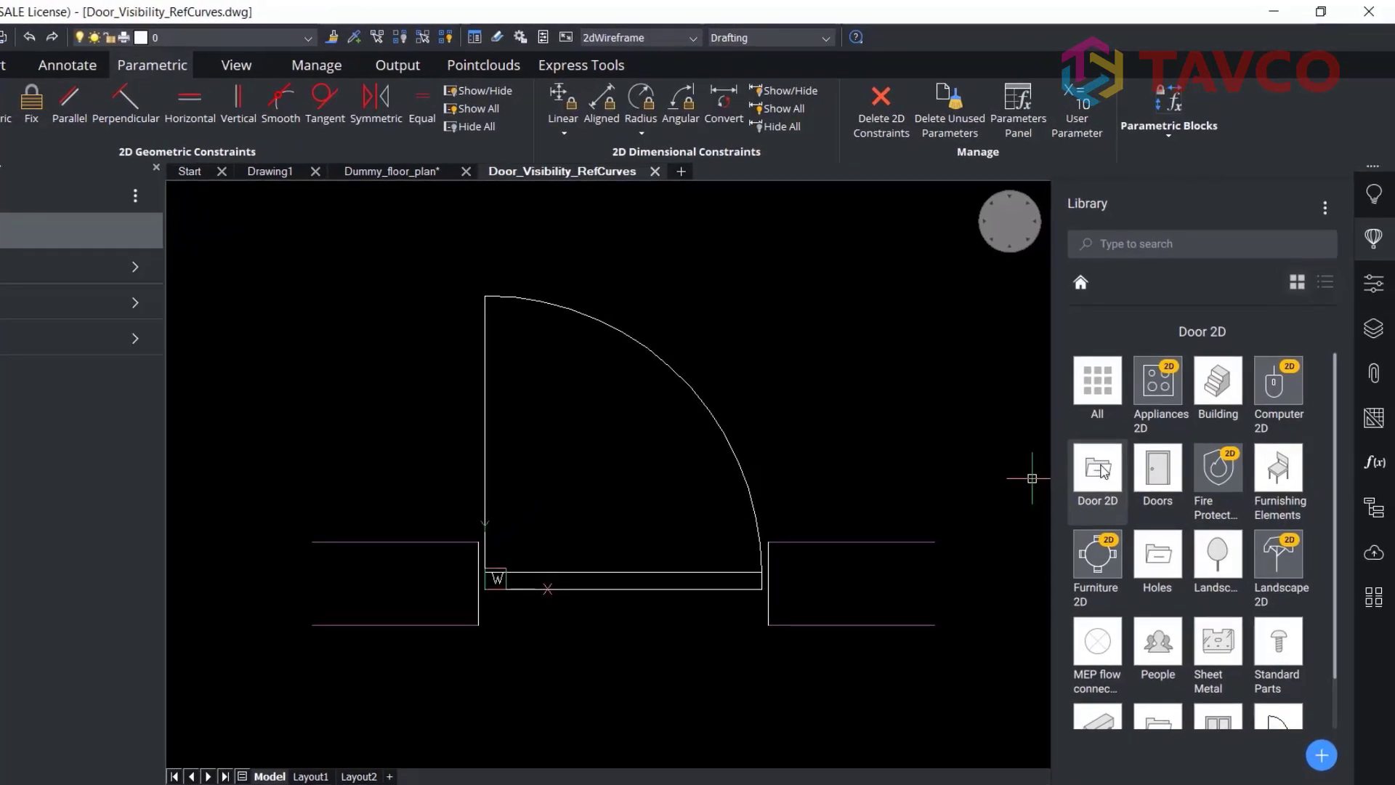
{"action": "left_click", "coordinate": [1098, 468]}
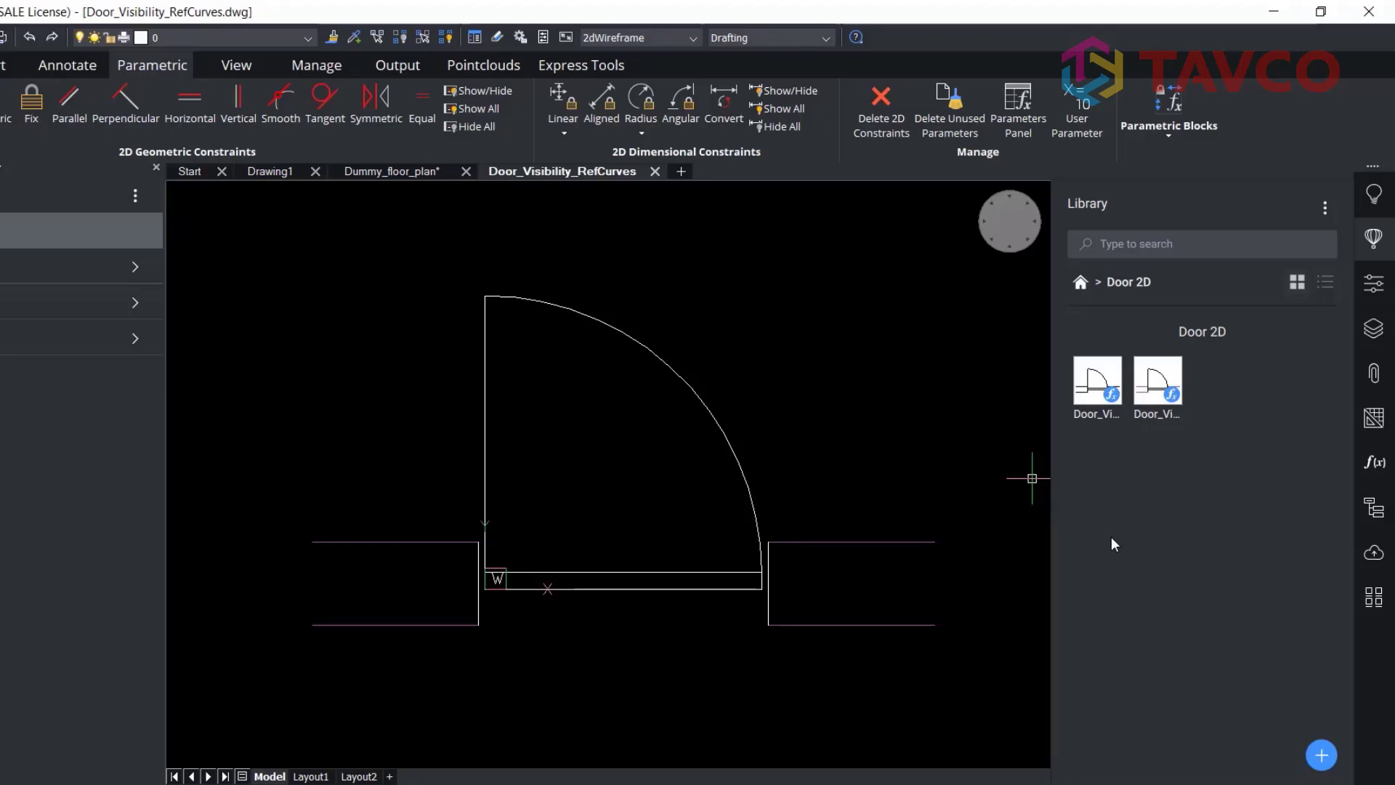
{"action": "mouse_move", "coordinate": [1101, 405]}
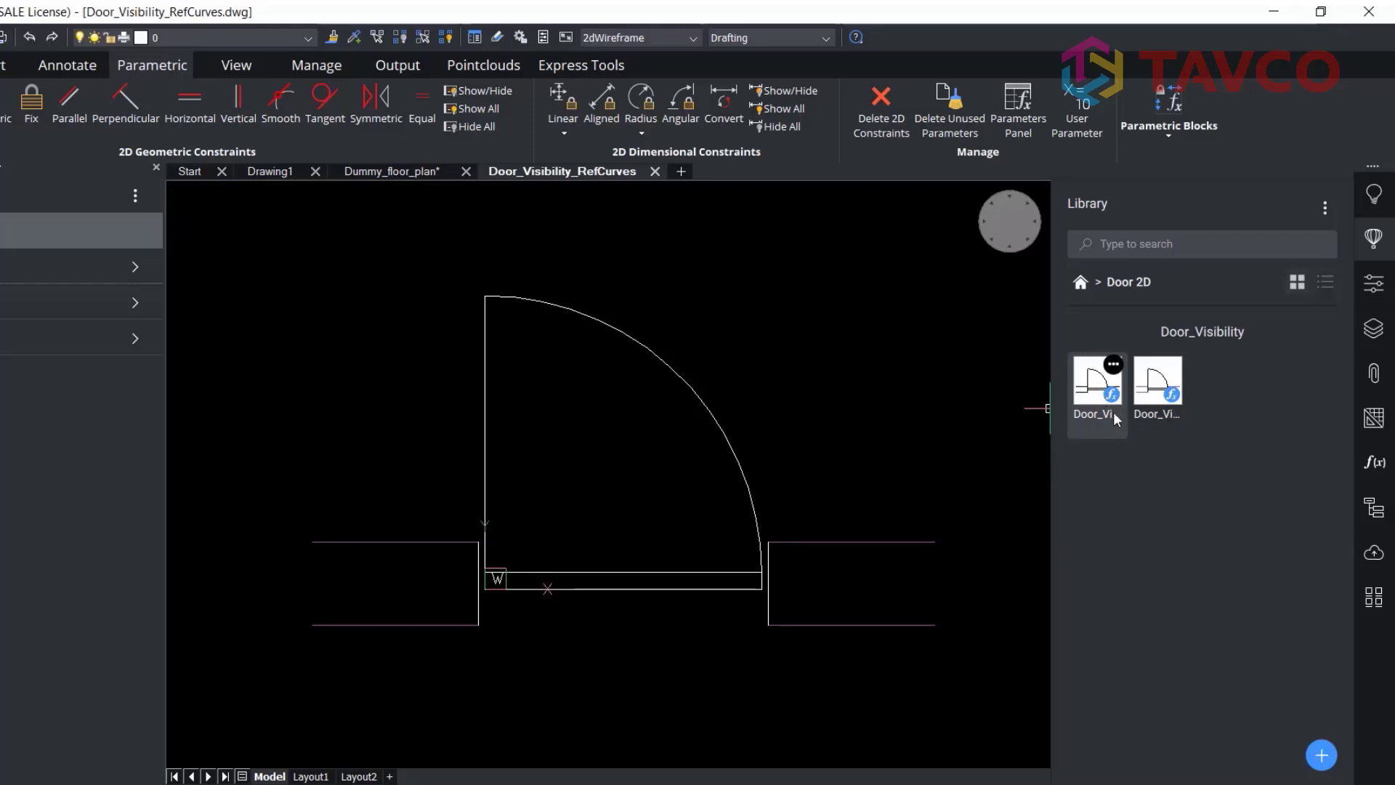
{"action": "mouse_move", "coordinate": [1165, 399]}
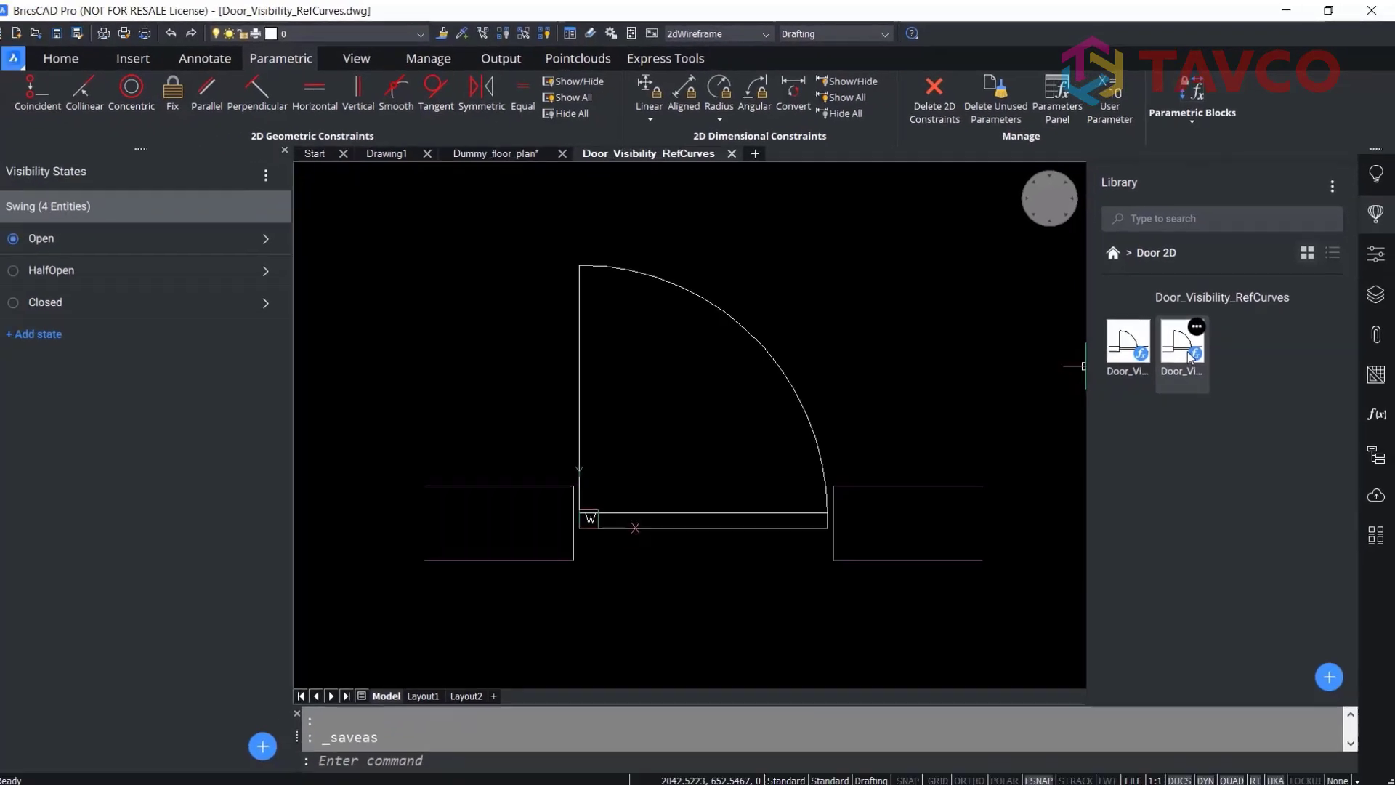
- Insert the Door_Visibility_RefCurves block into the upper and left exterior walls of Dummy_floor_plan and end the insertion
{"action": "left_click", "coordinate": [506, 153]}
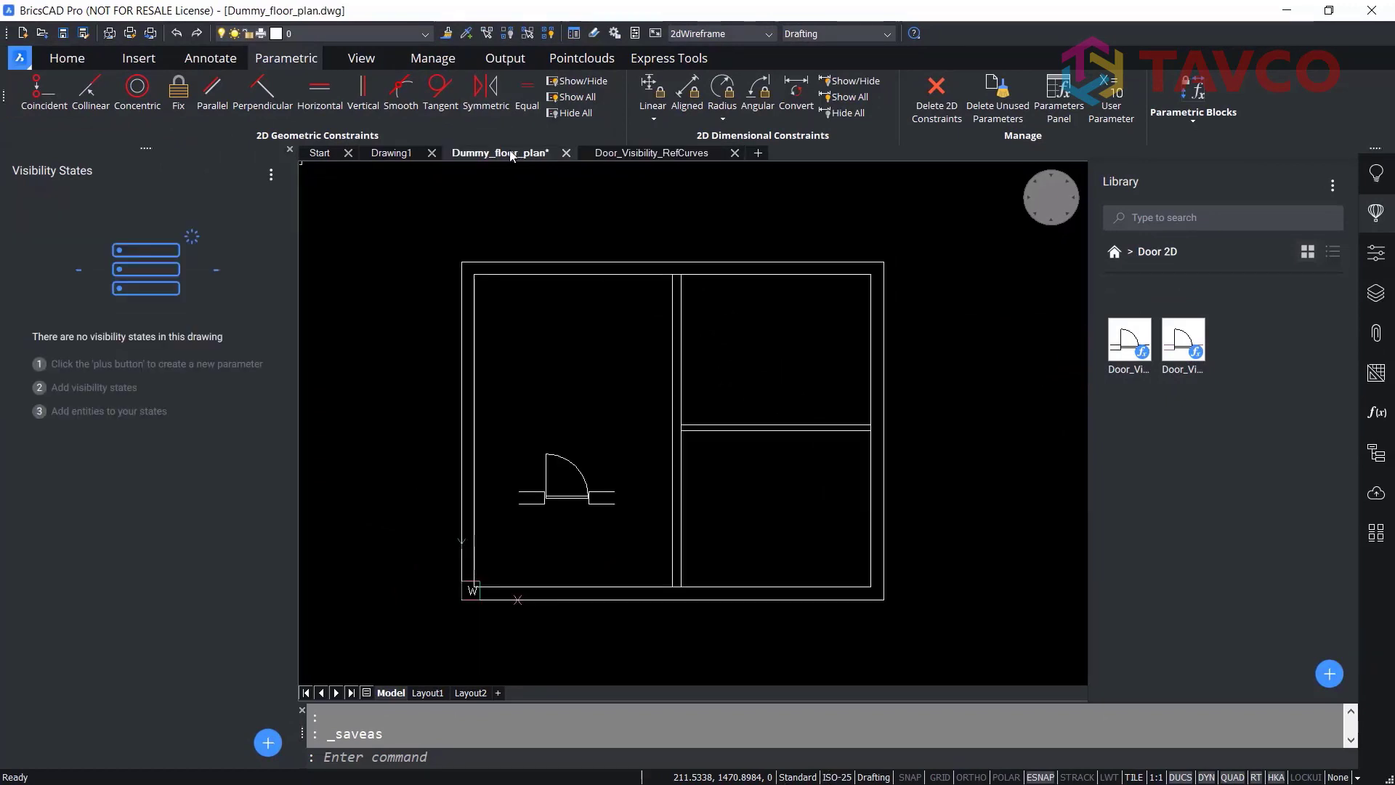
{"action": "left_click", "coordinate": [1184, 345]}
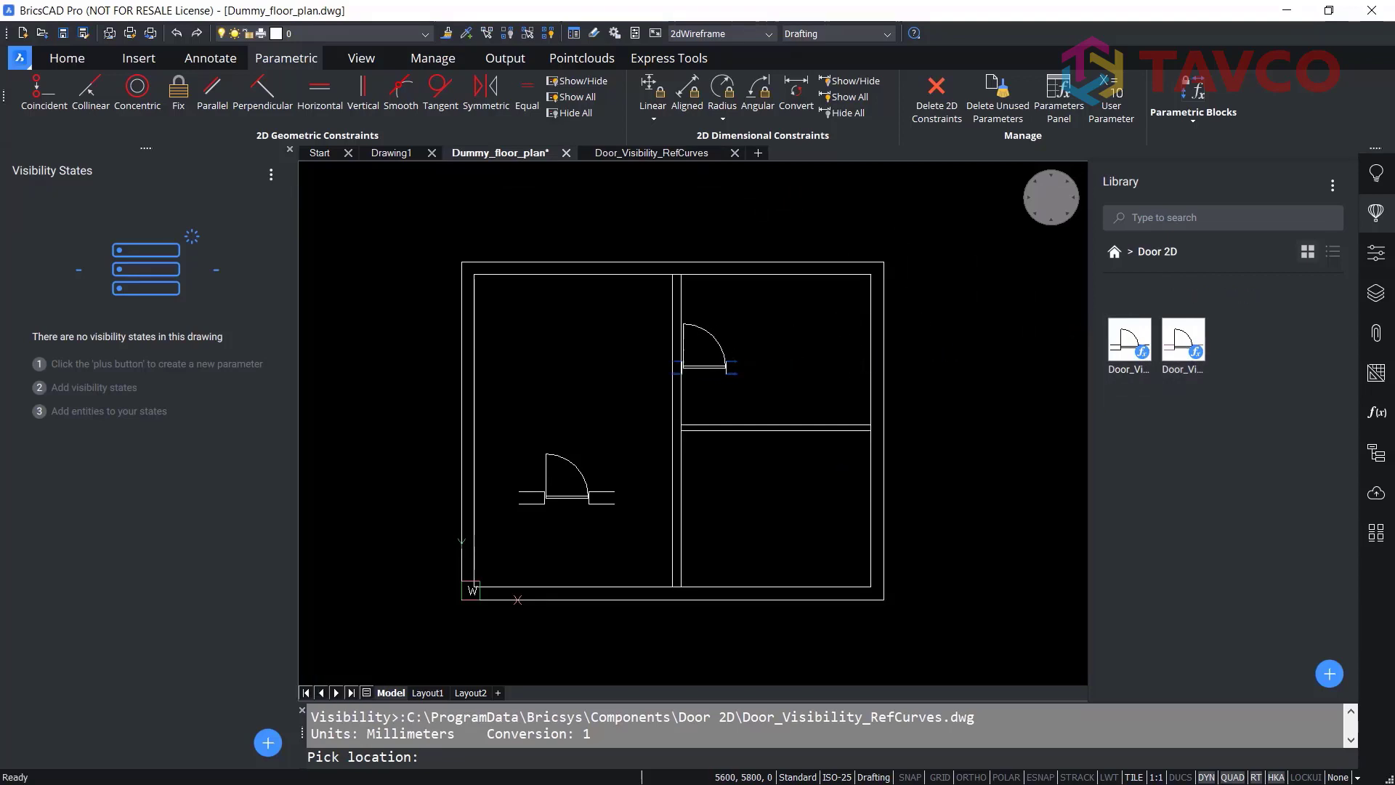
{"action": "scroll", "coordinate": [593, 356], "scroll_direction": "up", "scroll_amount": 2}
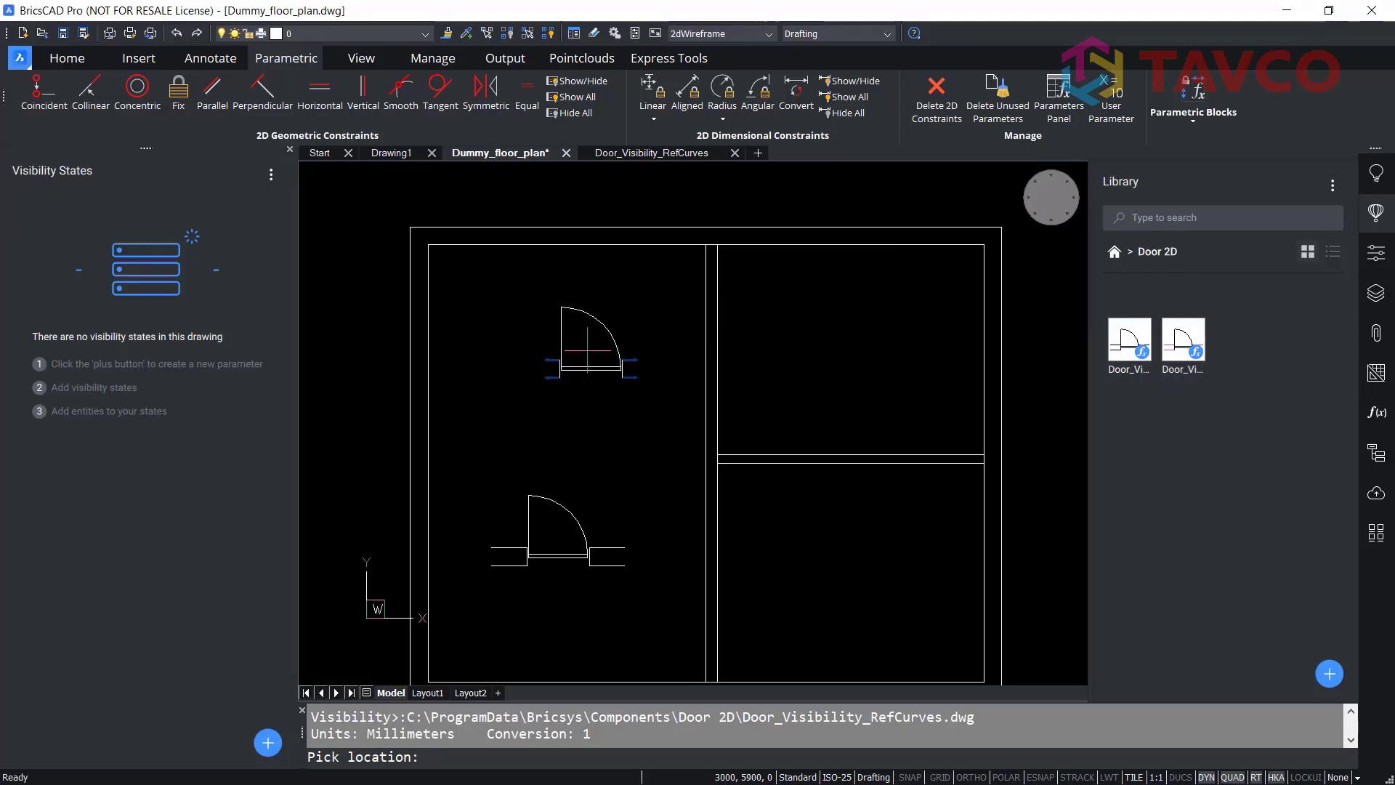
{"action": "scroll", "coordinate": [584, 352], "scroll_direction": "up", "scroll_amount": 3}
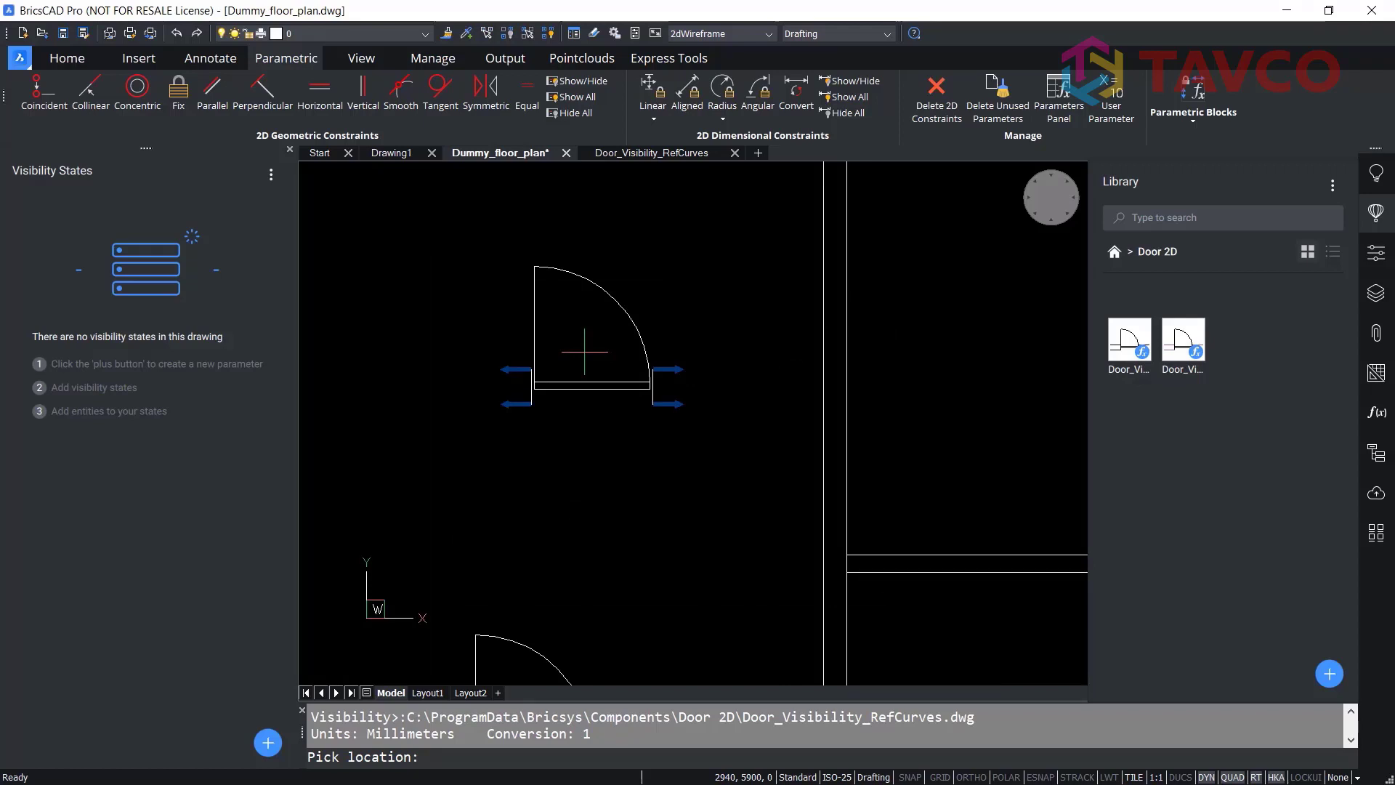
{"action": "scroll", "coordinate": [584, 352], "scroll_direction": "down", "scroll_amount": 3}
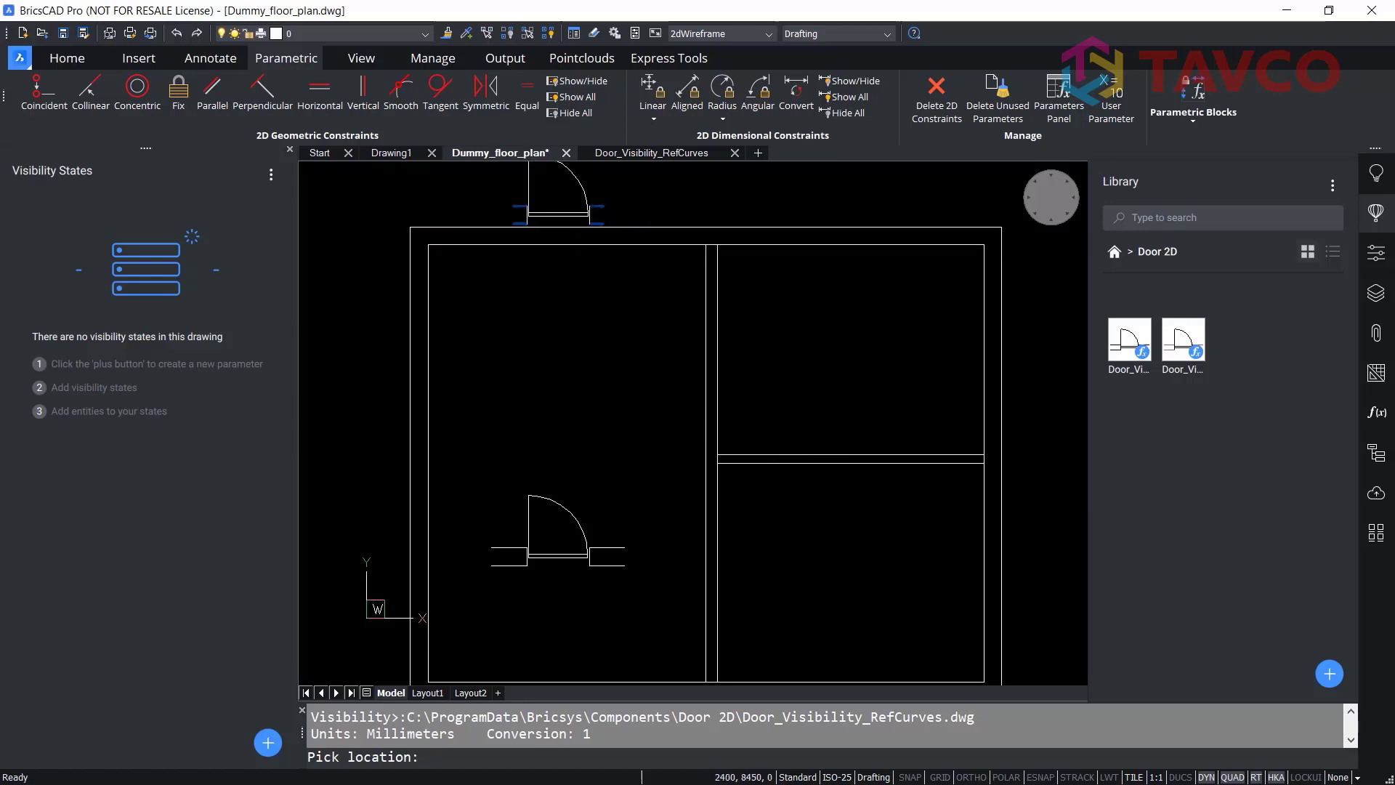
{"action": "left_click", "coordinate": [548, 215]}
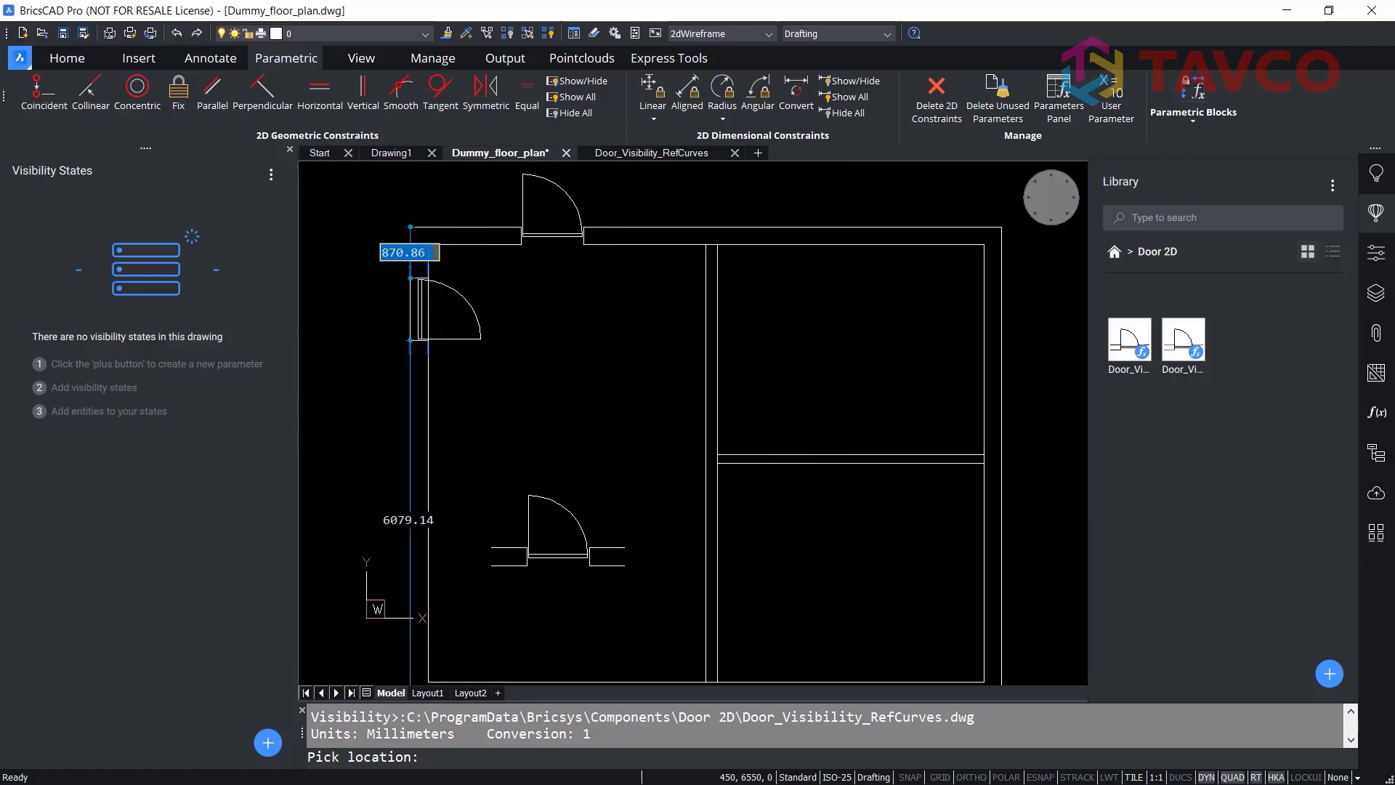
{"action": "left_click", "coordinate": [429, 320]}
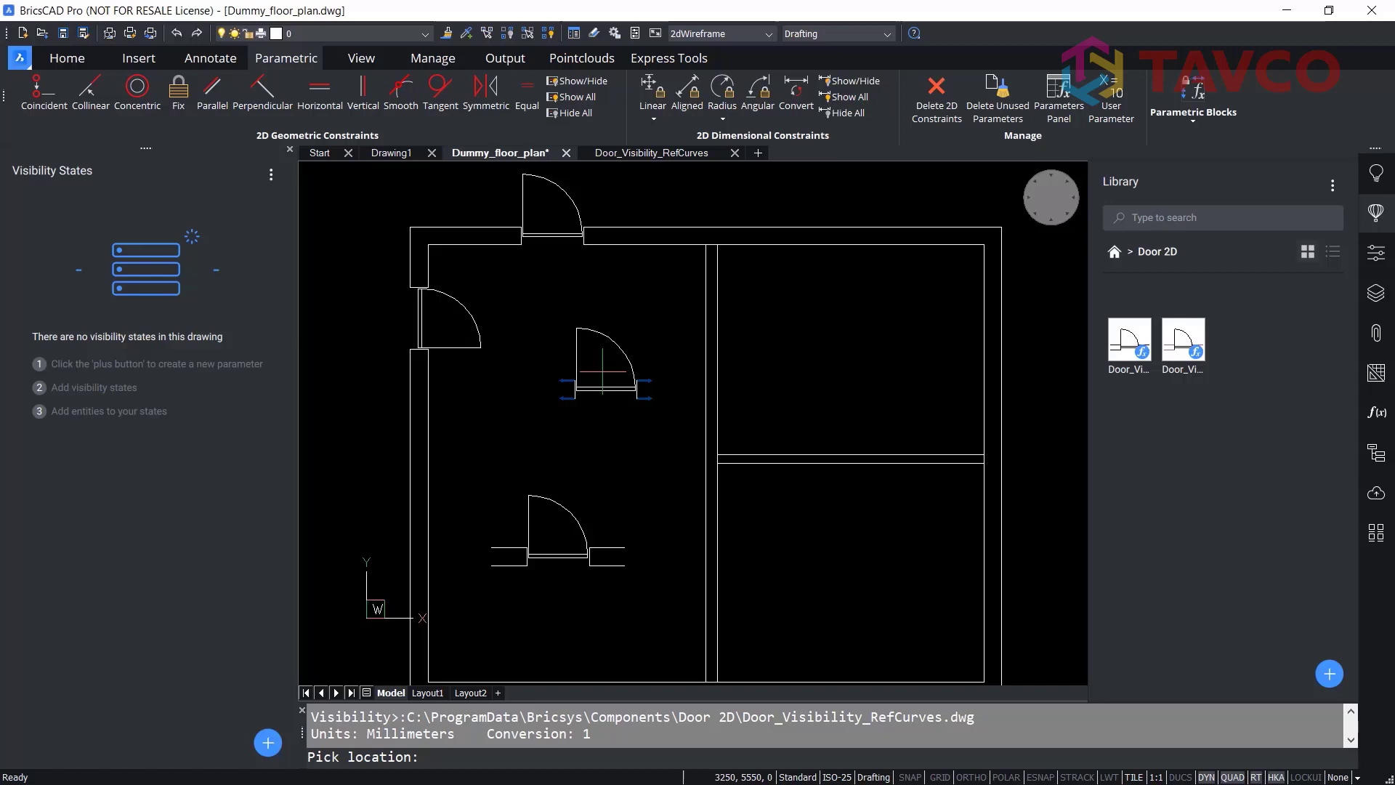
{"action": "key", "text": "Escape"}
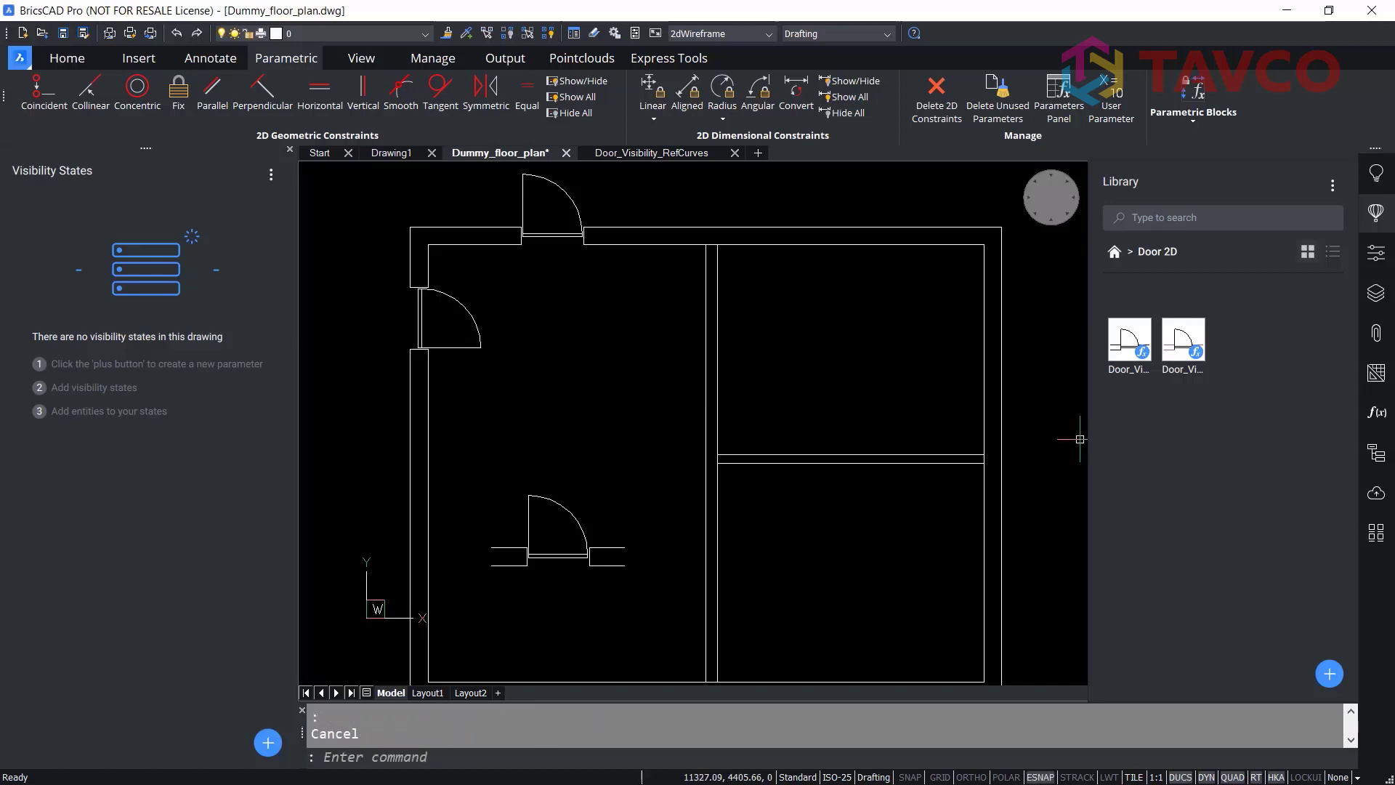
- Set the Swing parameter of the door in the upper exterior wall to HalfOpen
{"action": "left_click", "coordinate": [560, 232]}
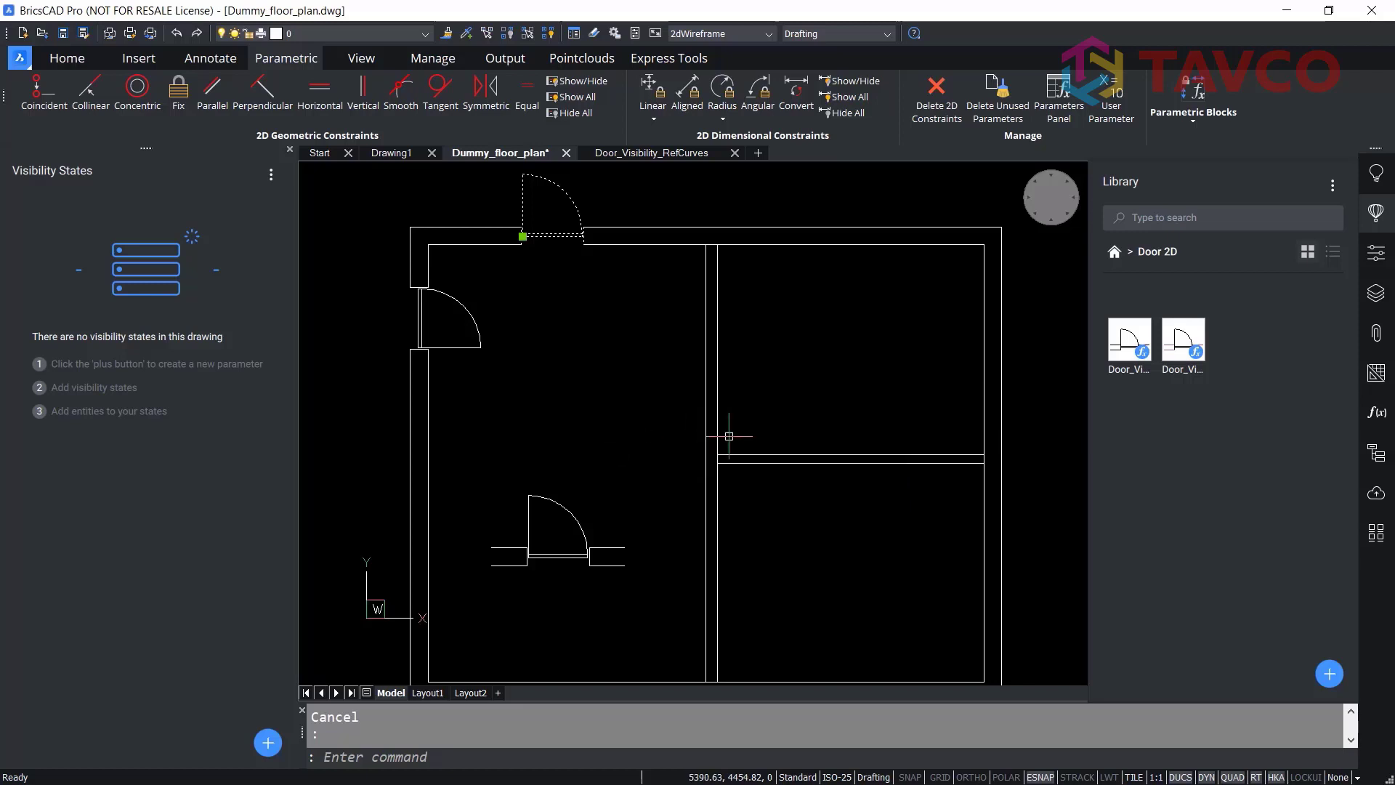
{"action": "left_click", "coordinate": [1372, 255]}
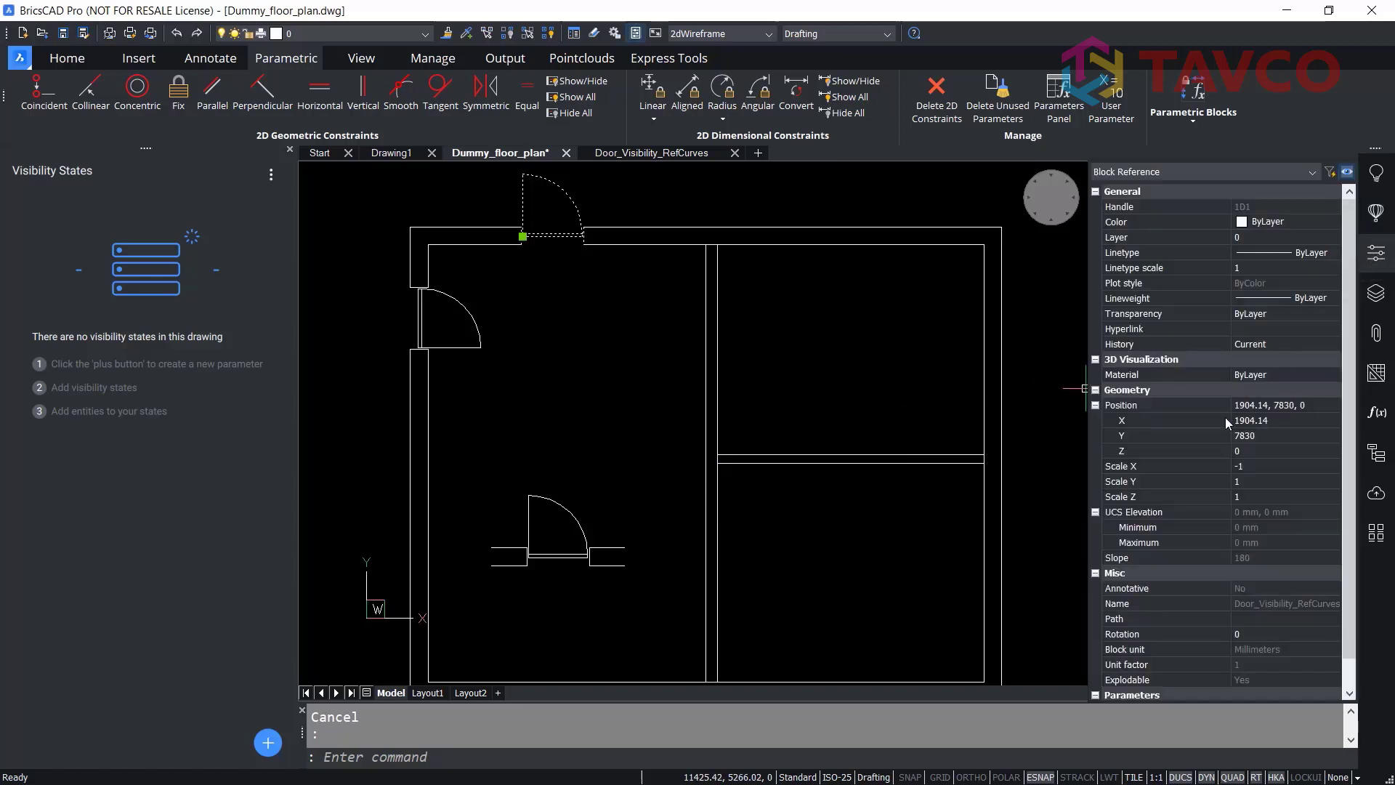
{"action": "scroll", "coordinate": [1218, 469], "scroll_direction": "down", "scroll_amount": 1}
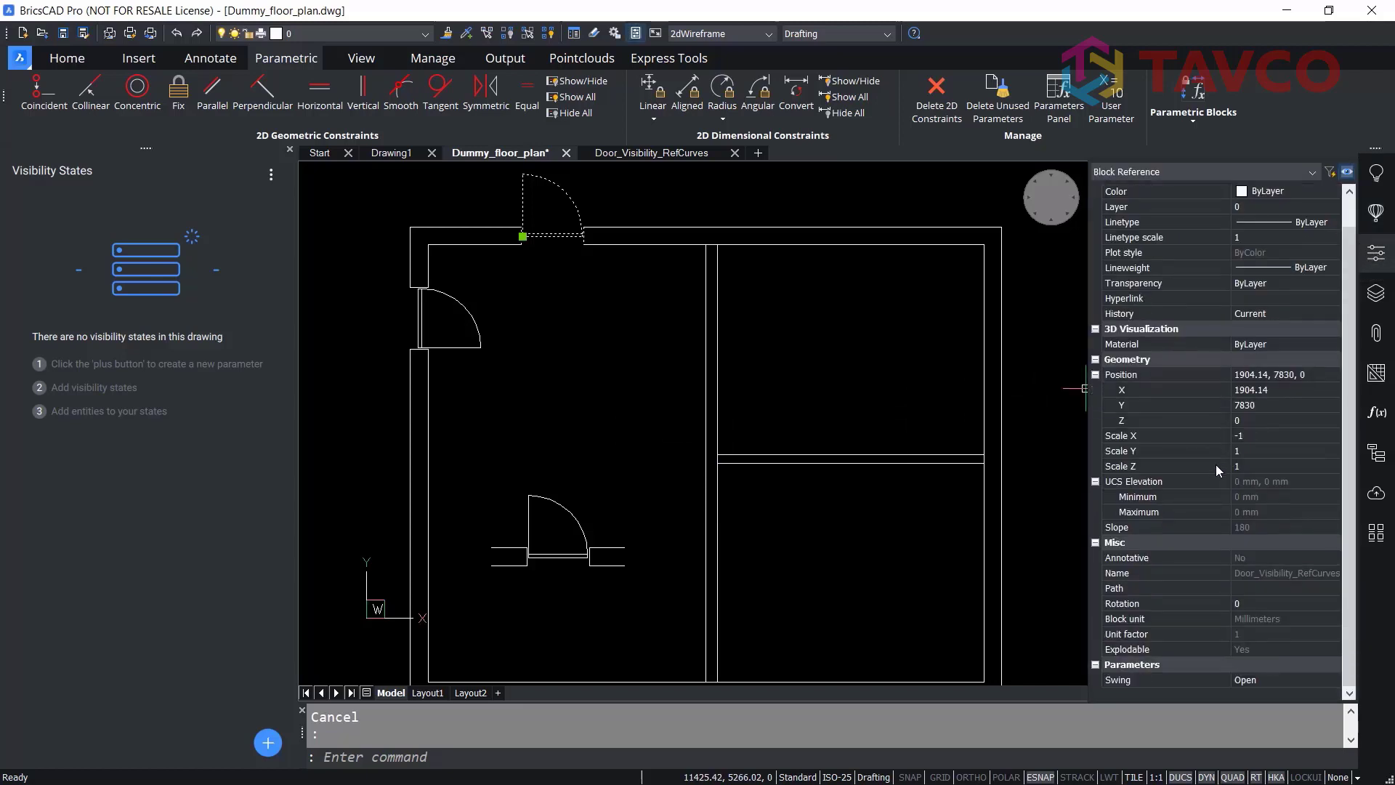
{"action": "left_click", "coordinate": [1188, 681]}
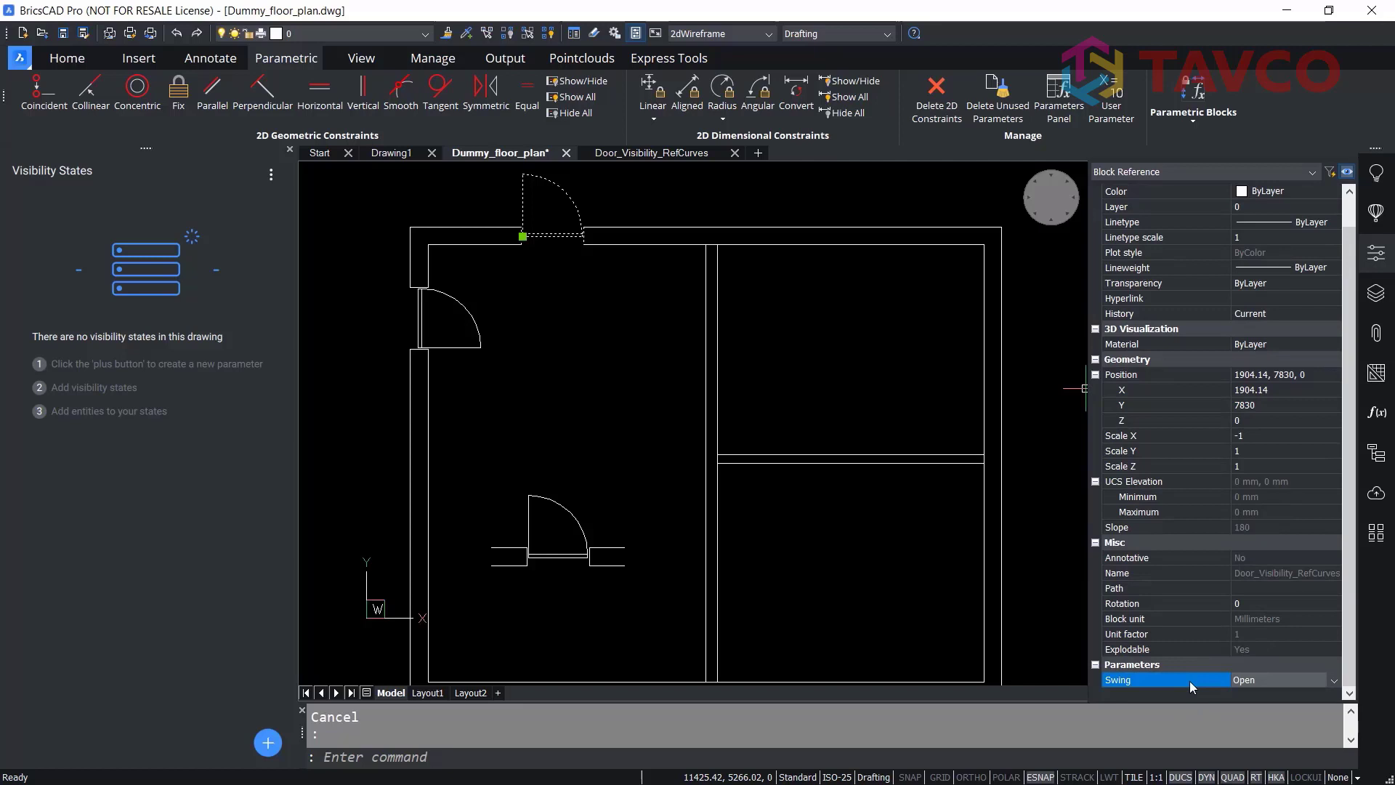
{"action": "left_click", "coordinate": [1278, 681]}
{"action": "left_click", "coordinate": [1276, 725]}
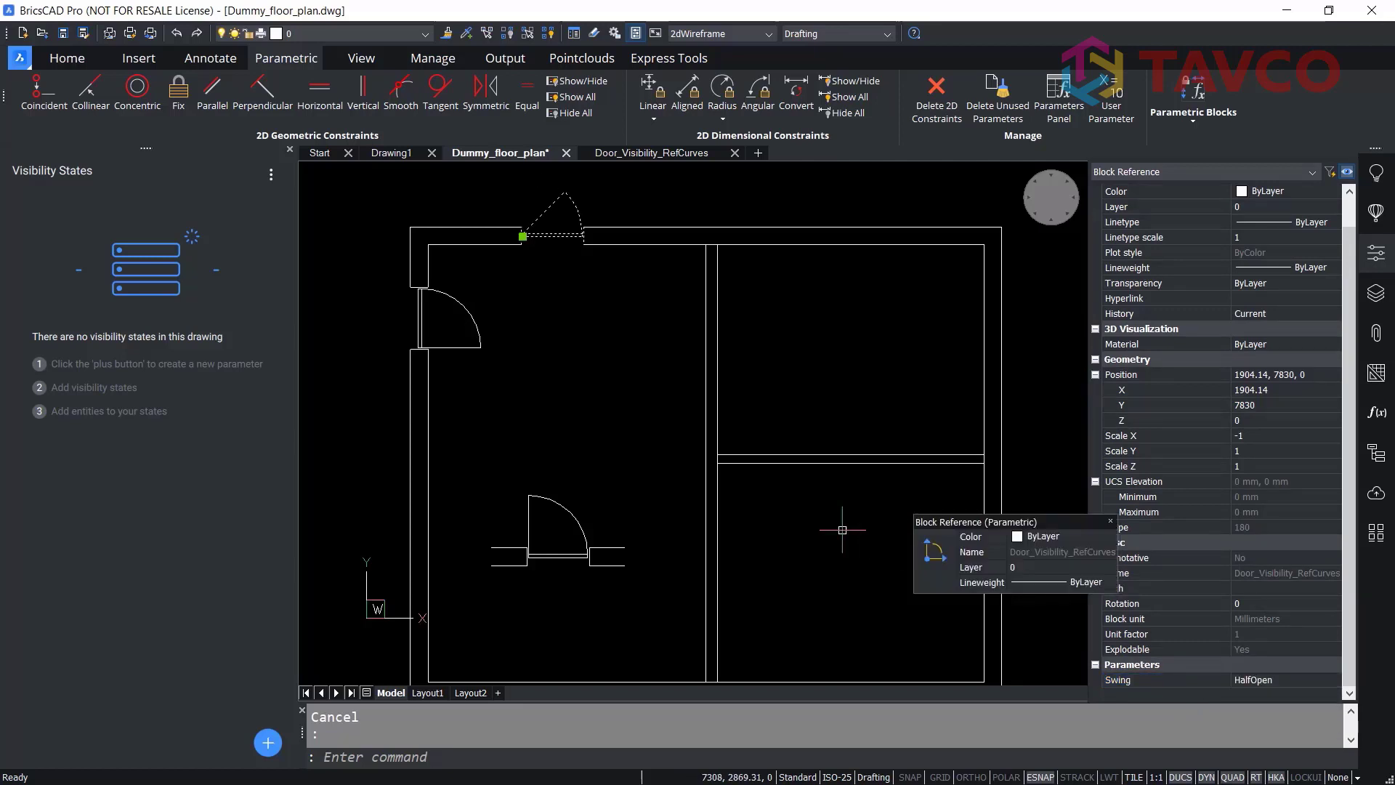
- Return to the Door_Visibility_RefCurves drawing, save it and hide its visibility states list
{"action": "key", "text": "Escape"}
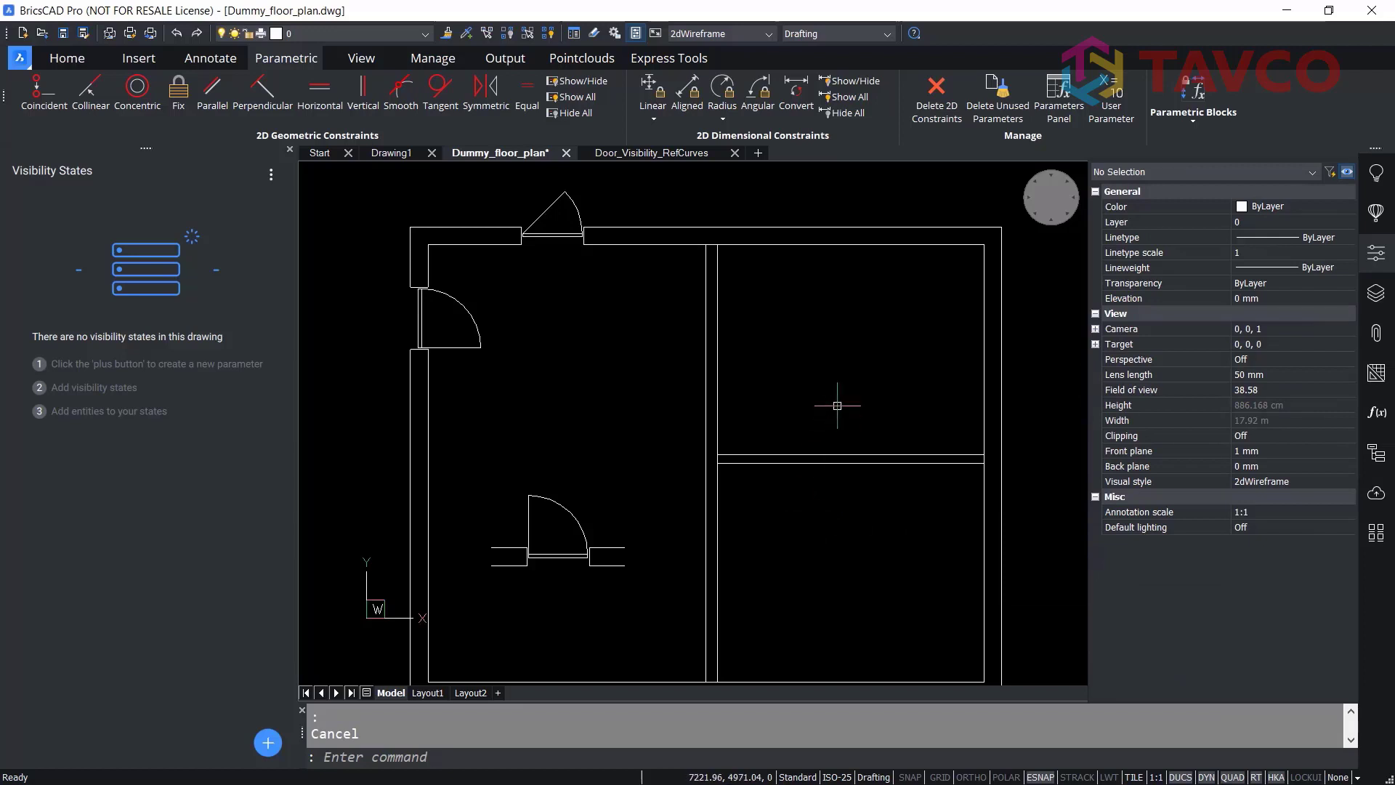
{"action": "left_click", "coordinate": [667, 156]}
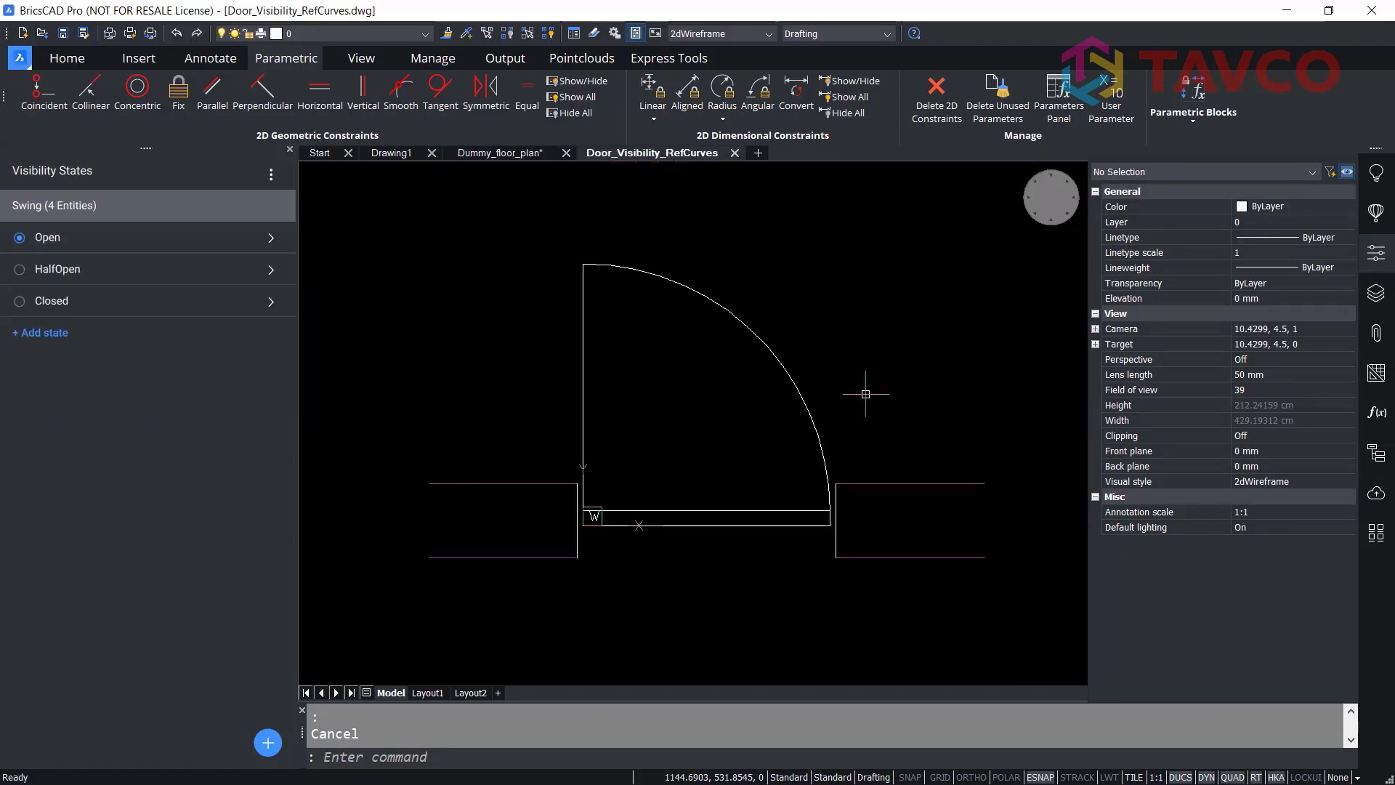
{"action": "left_click", "coordinate": [63, 34]}
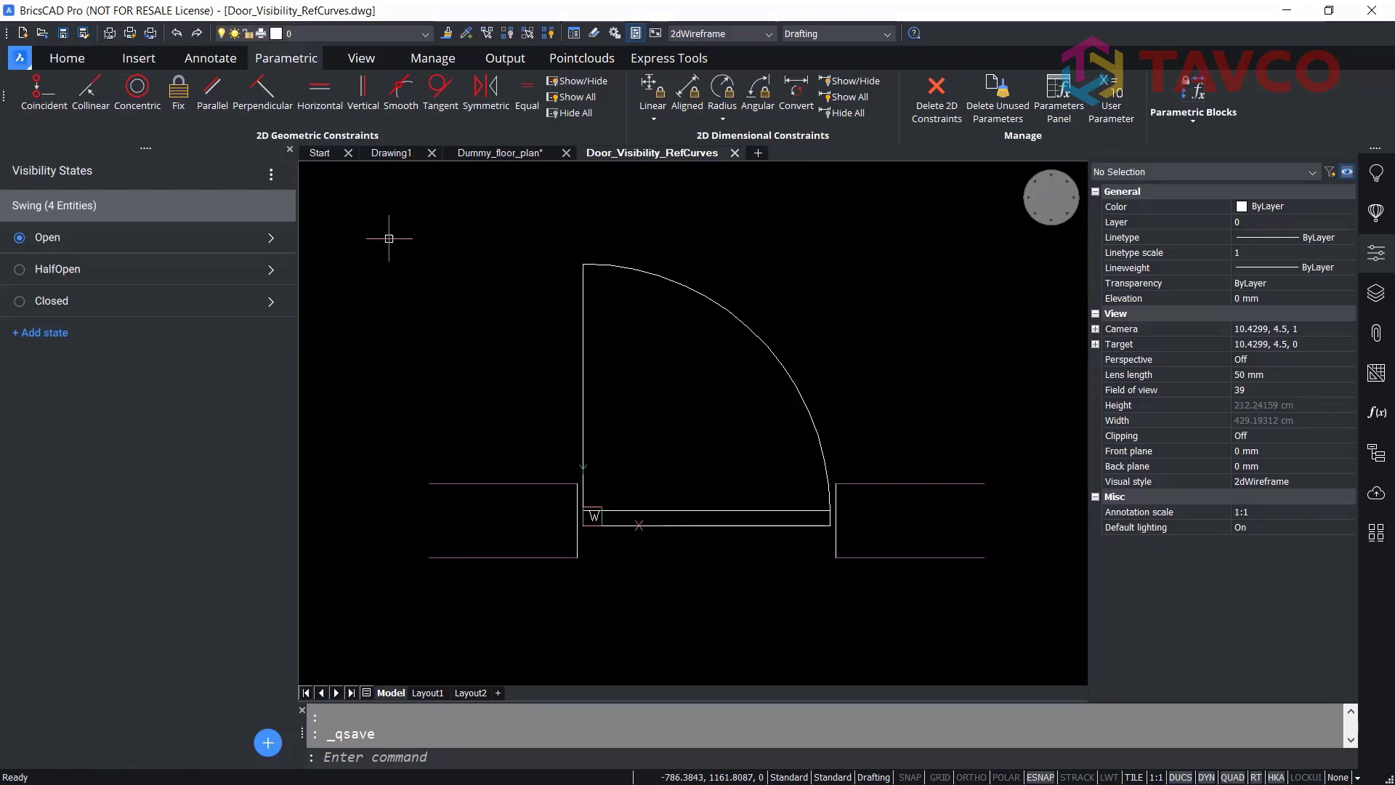
{"action": "left_click", "coordinate": [290, 150]}
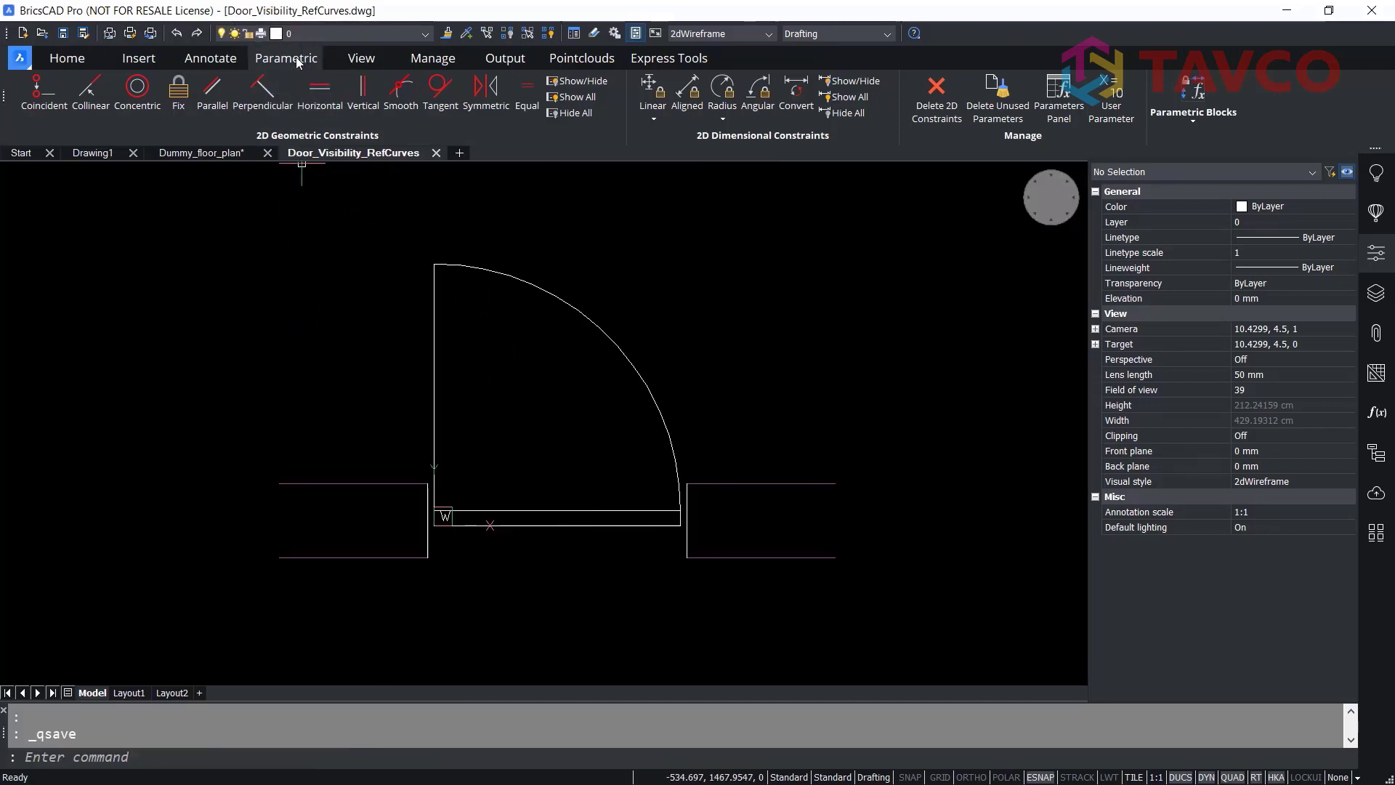
- Draw a vertical flip line upward from the midpoint of the closed door leaf's lower edge and name it HingeSide
{"action": "left_click", "coordinate": [1197, 122]}
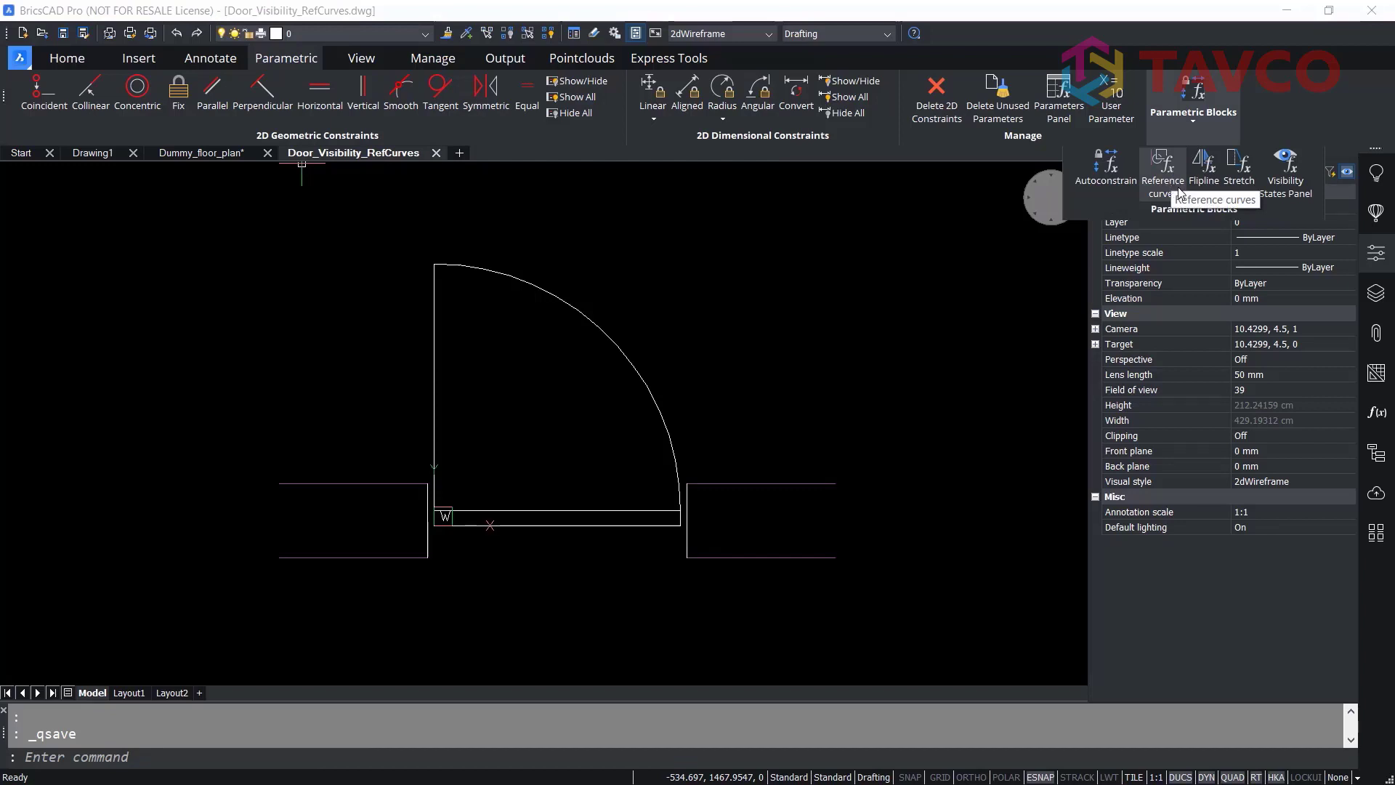
{"action": "left_click", "coordinate": [1209, 183]}
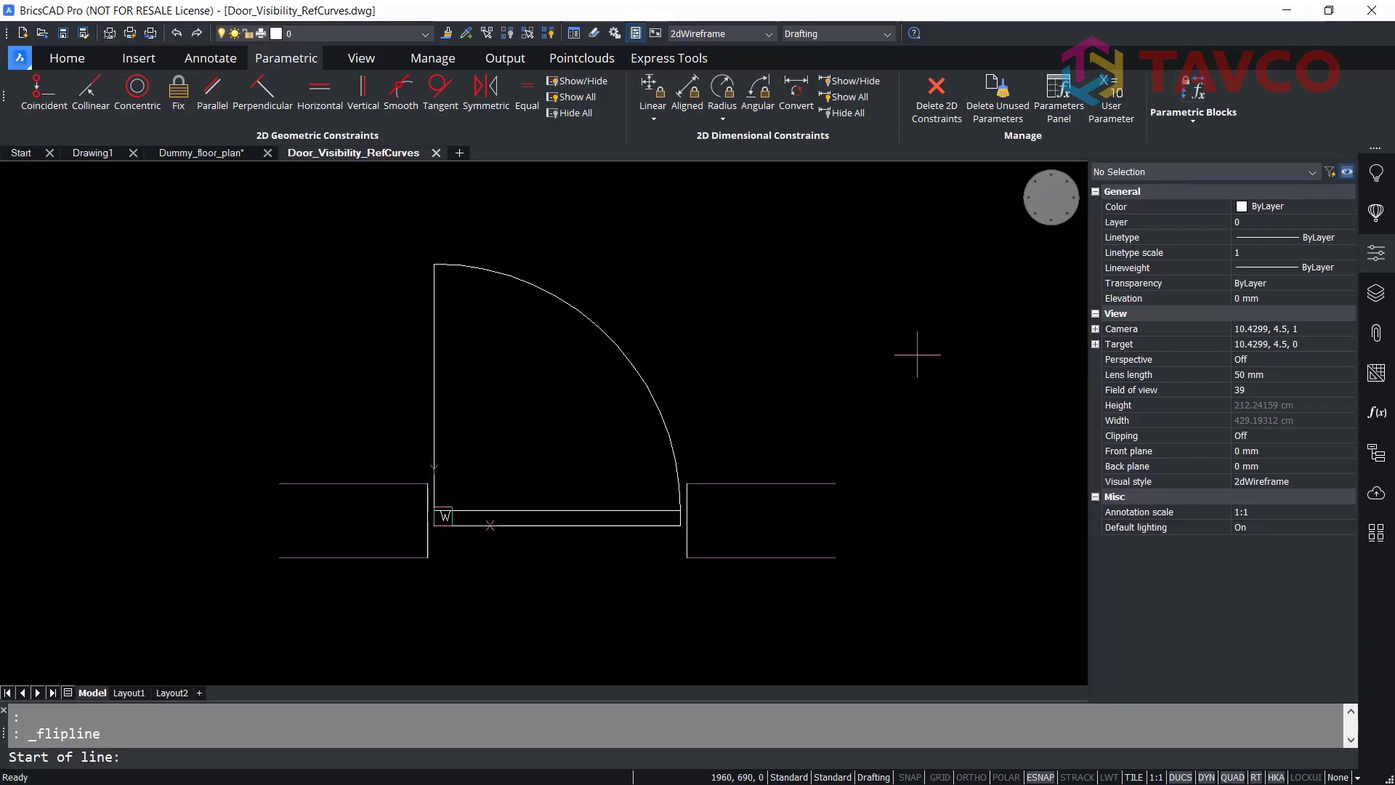
{"action": "middle_click_drag", "start_coordinate": [917, 355], "coordinate": [935, 353]}
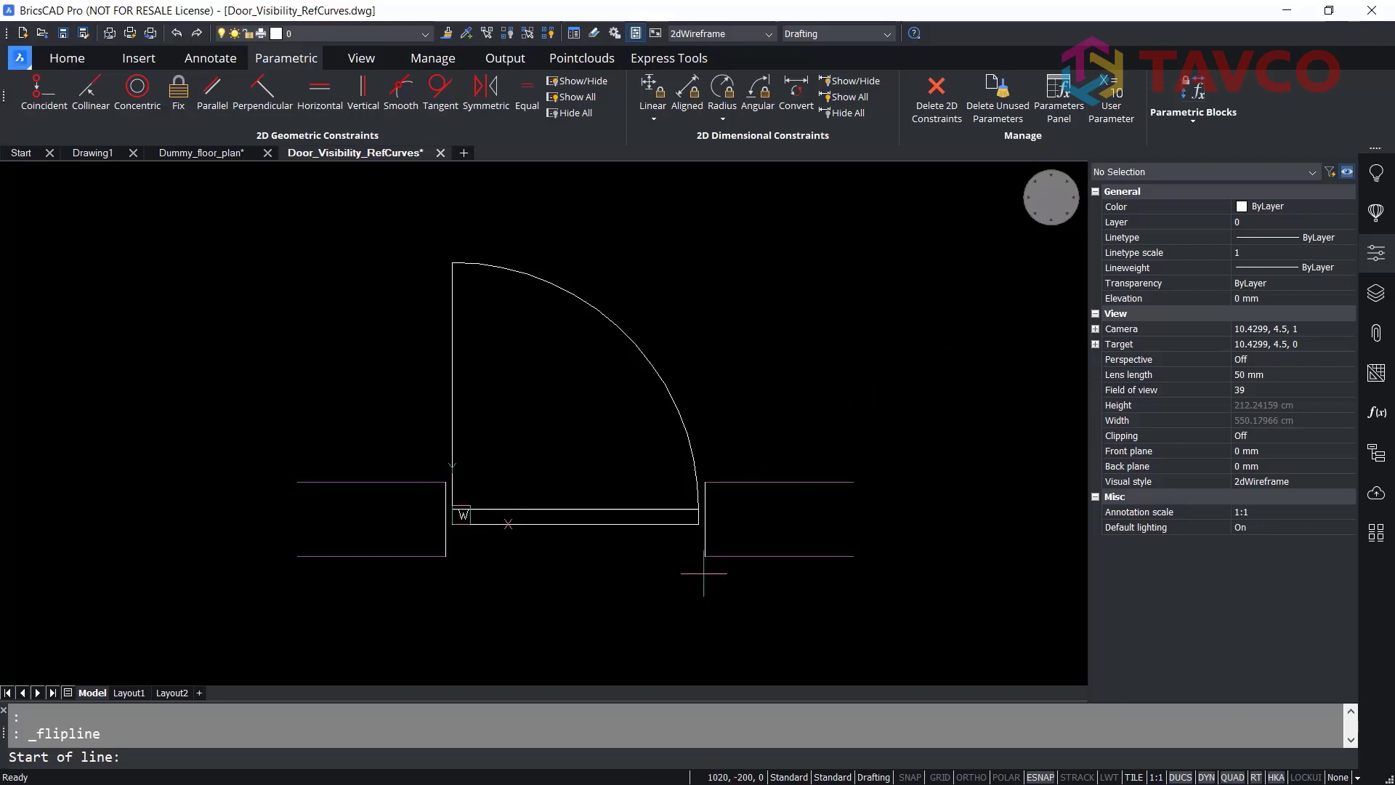
{"action": "left_click", "coordinate": [573, 531]}
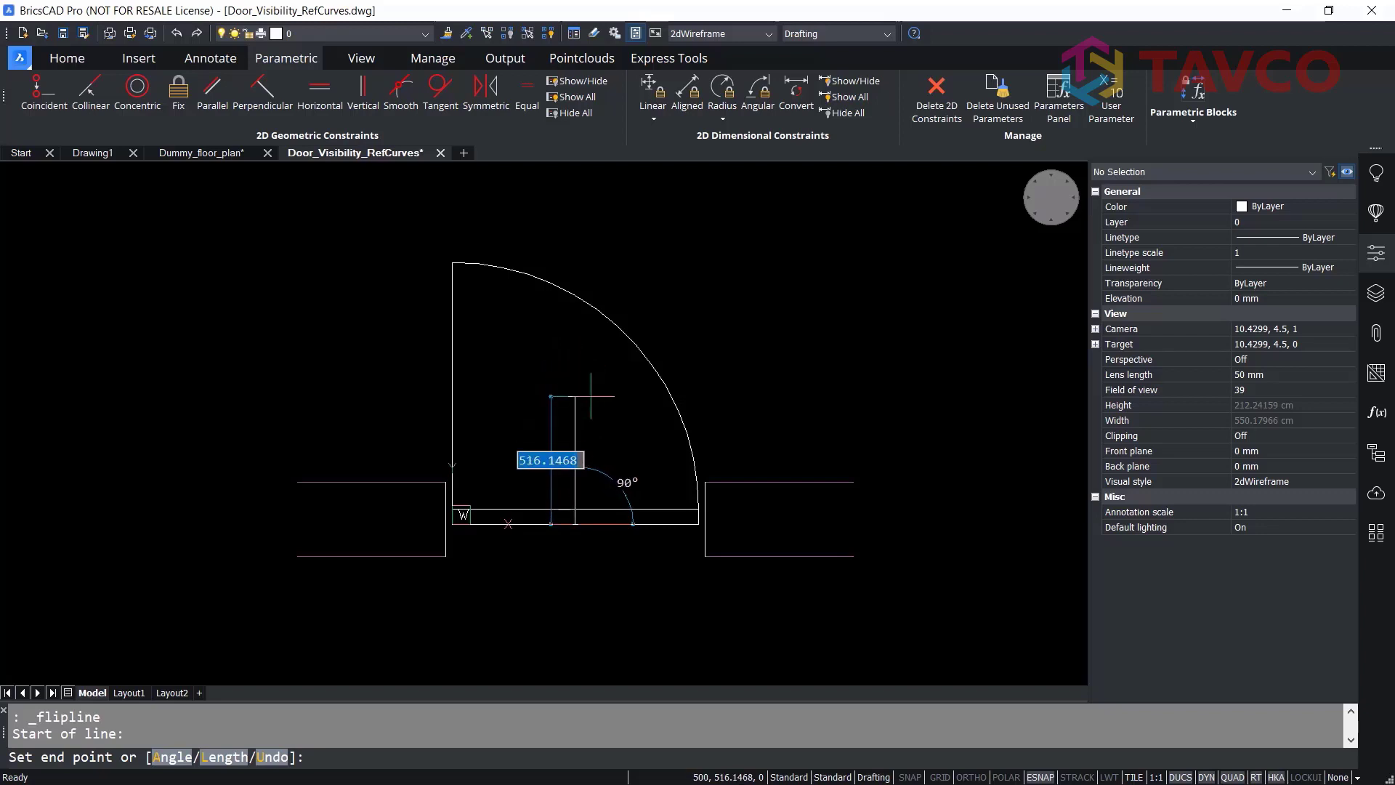
{"action": "left_click", "coordinate": [585, 348]}
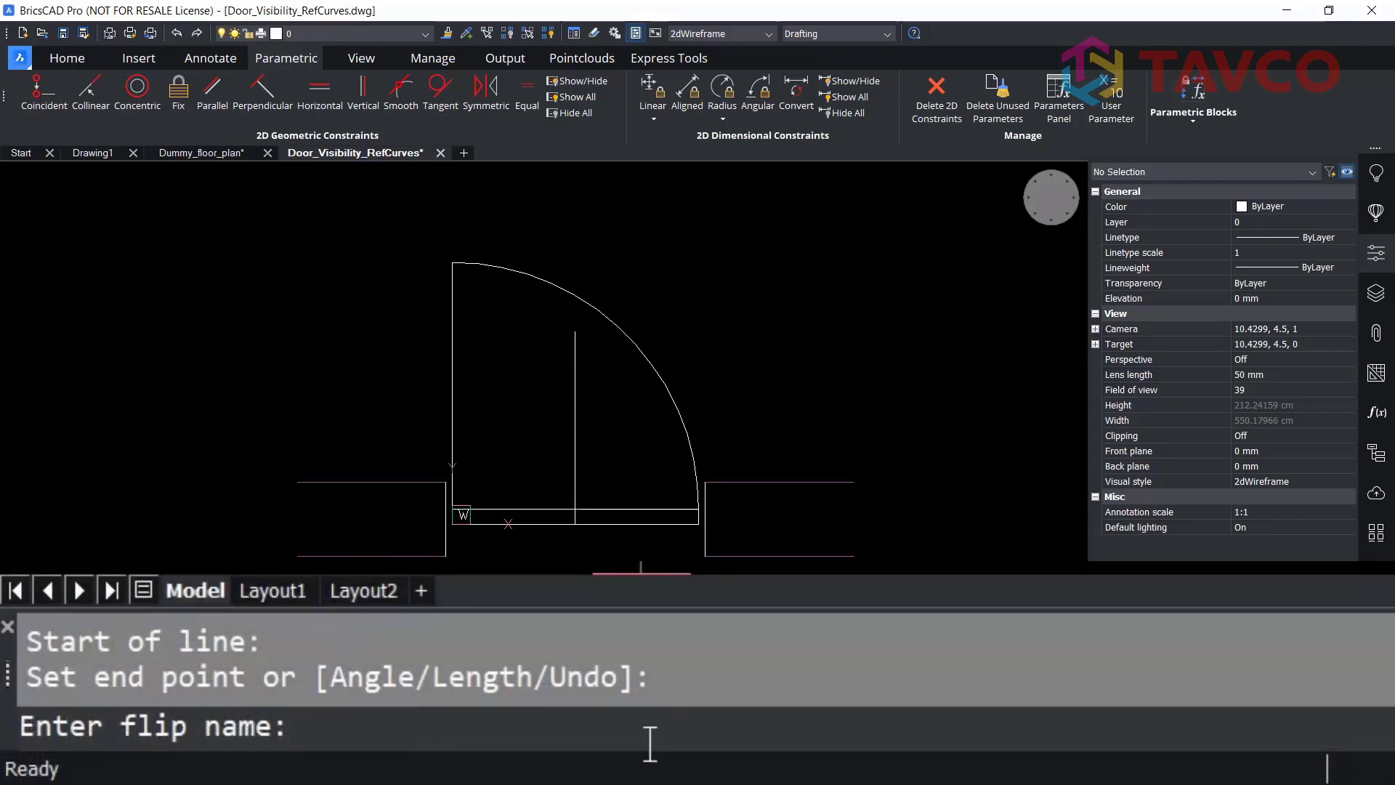
{"action": "type", "text": "HingeSide"}
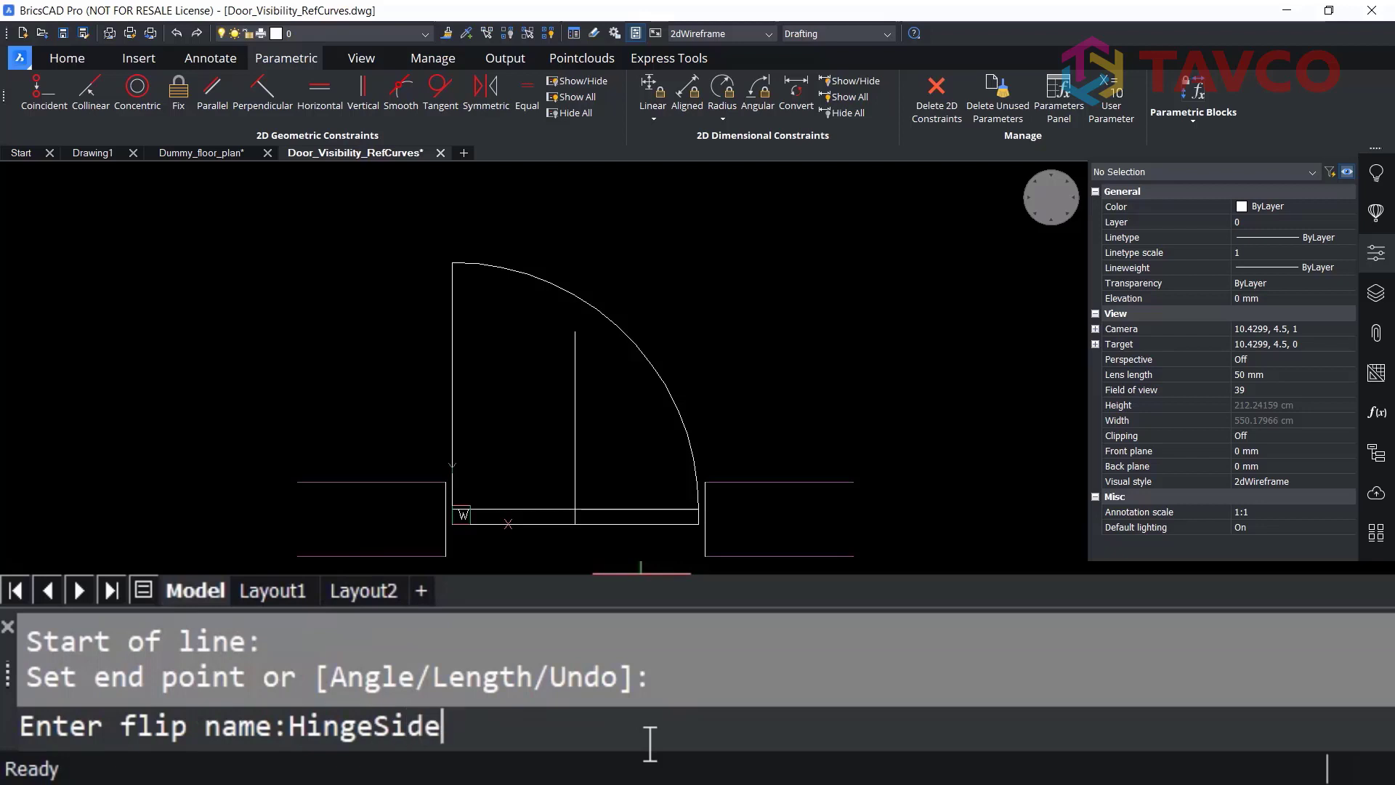
{"action": "key", "text": "Return"}
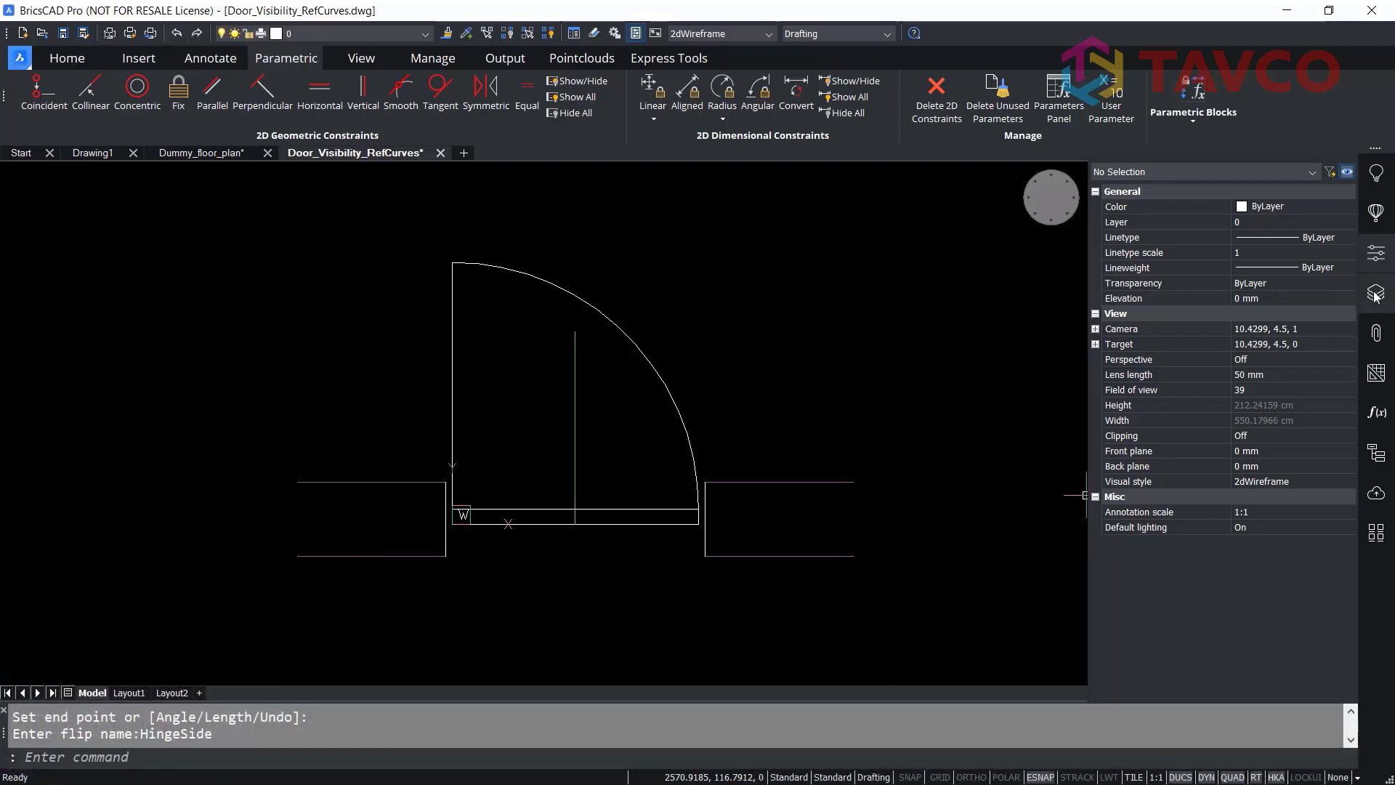
- Turn the FLIPLINES layer off and on again to check which geometry it holds
{"action": "left_click", "coordinate": [1375, 293]}
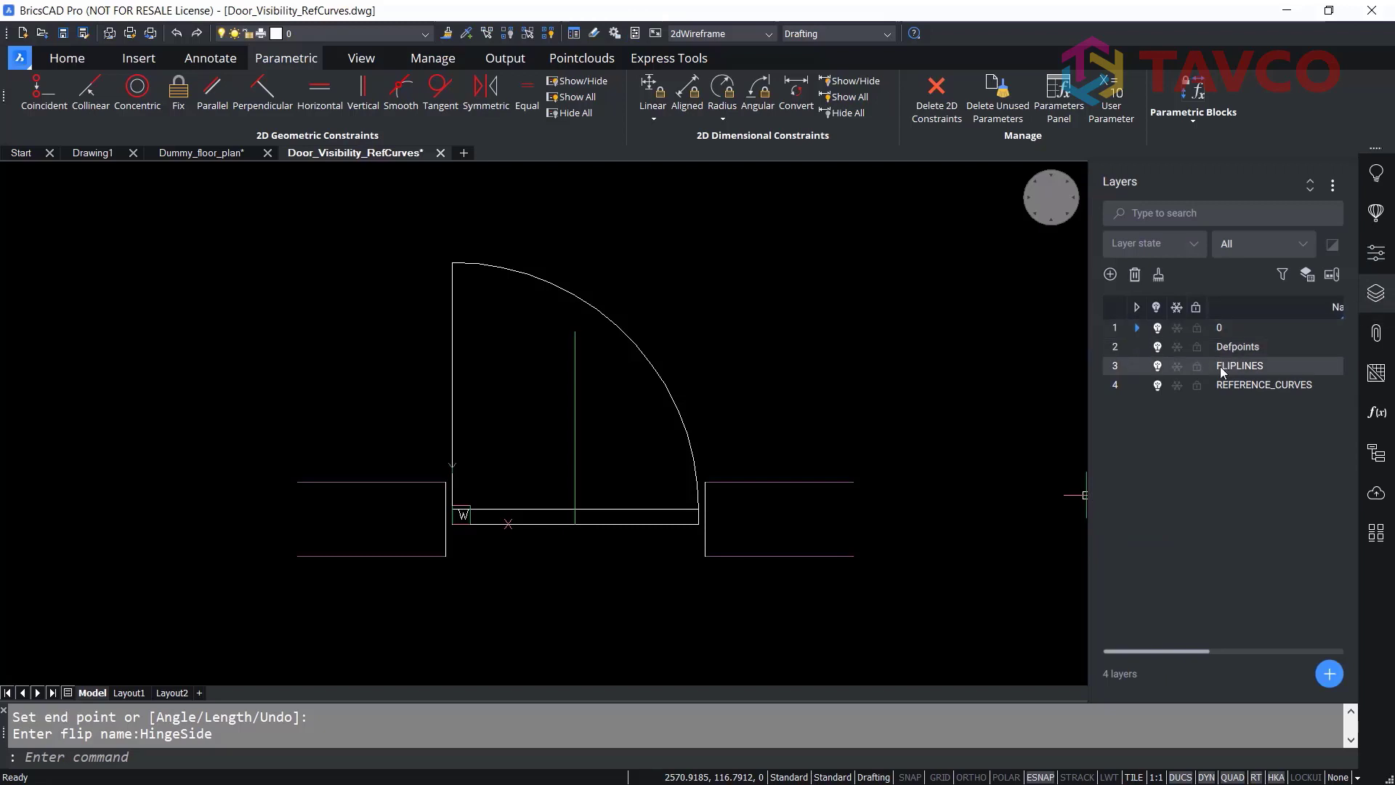
{"action": "left_click", "coordinate": [1160, 364]}
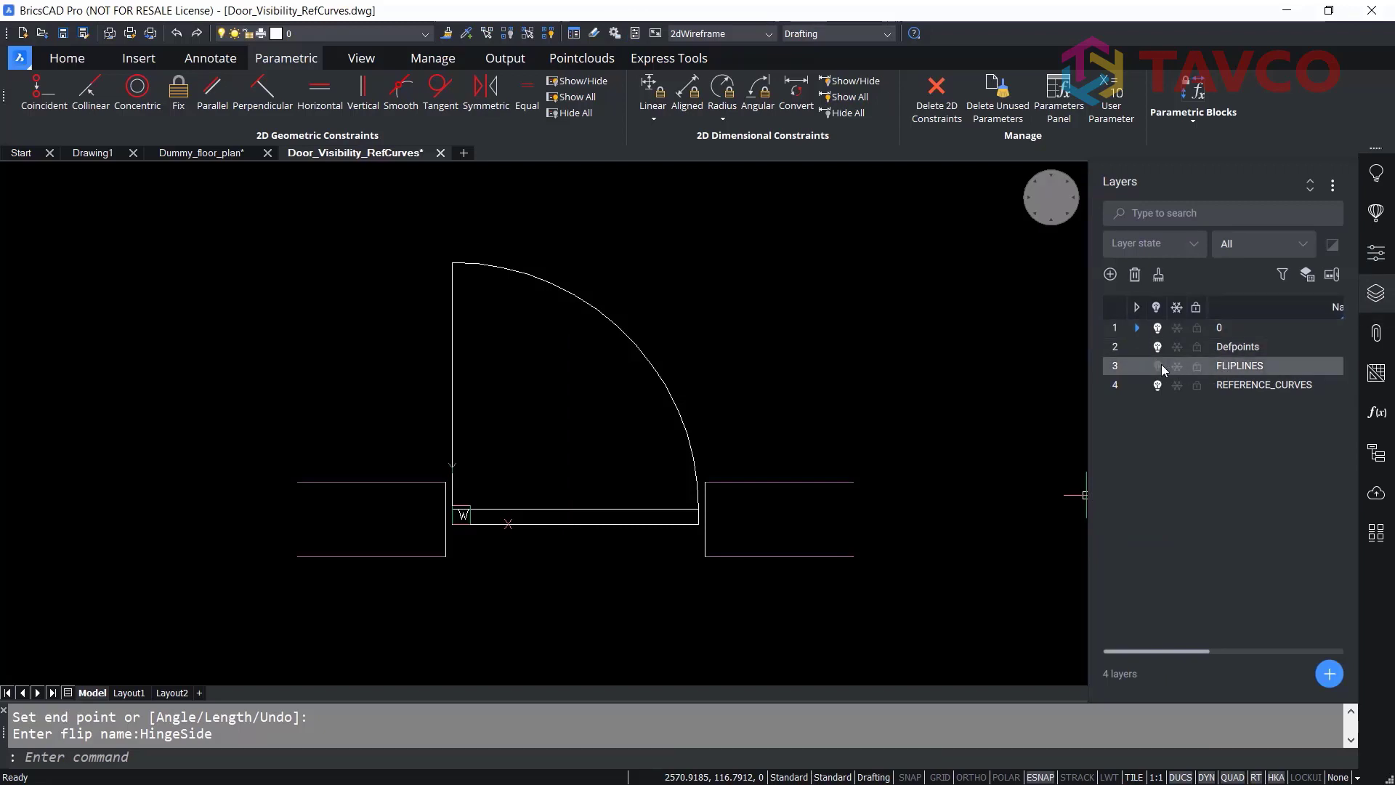
{"action": "left_click", "coordinate": [1158, 365]}
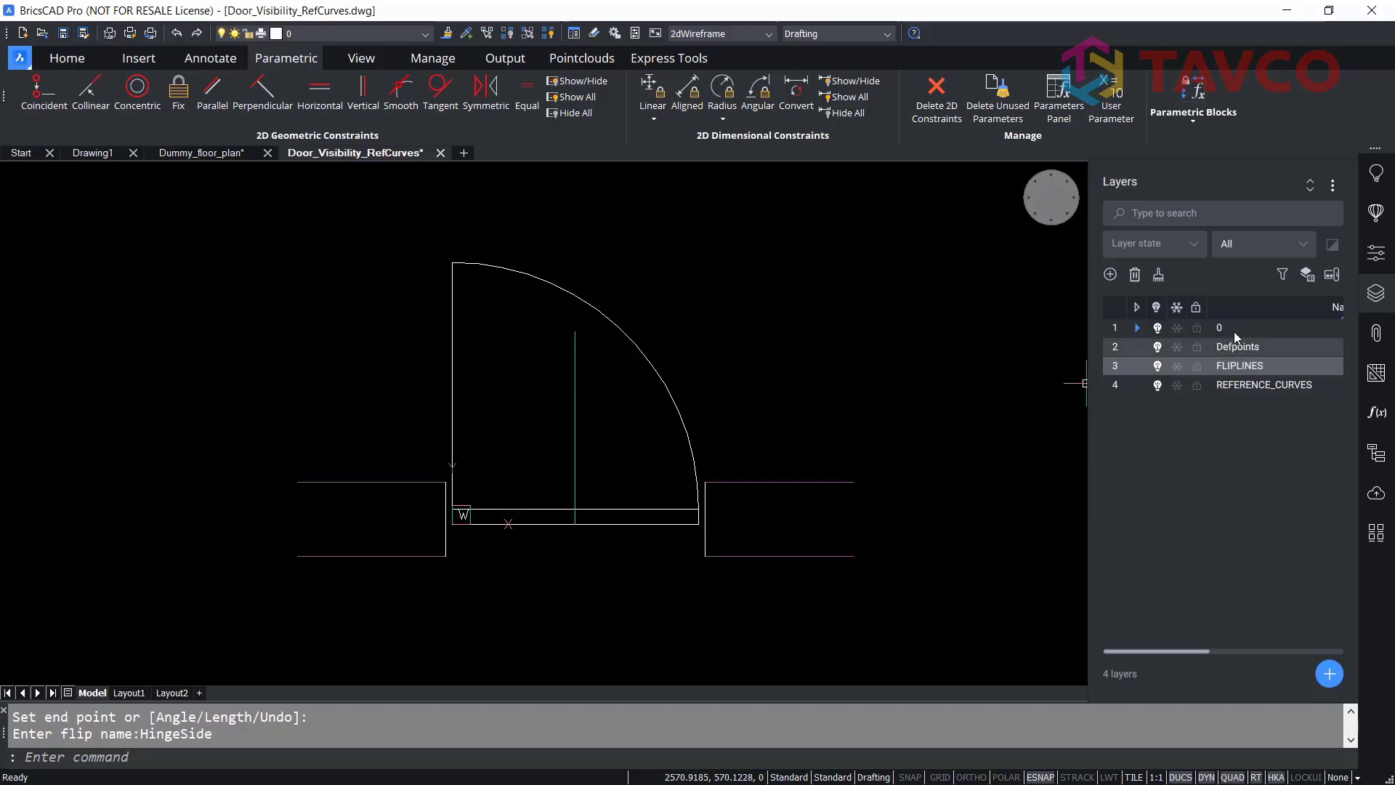
- Draw a horizontal flip line between the midpoints of the closed door leaf's two short edges and name it WallSide
{"action": "left_click", "coordinate": [1193, 122]}
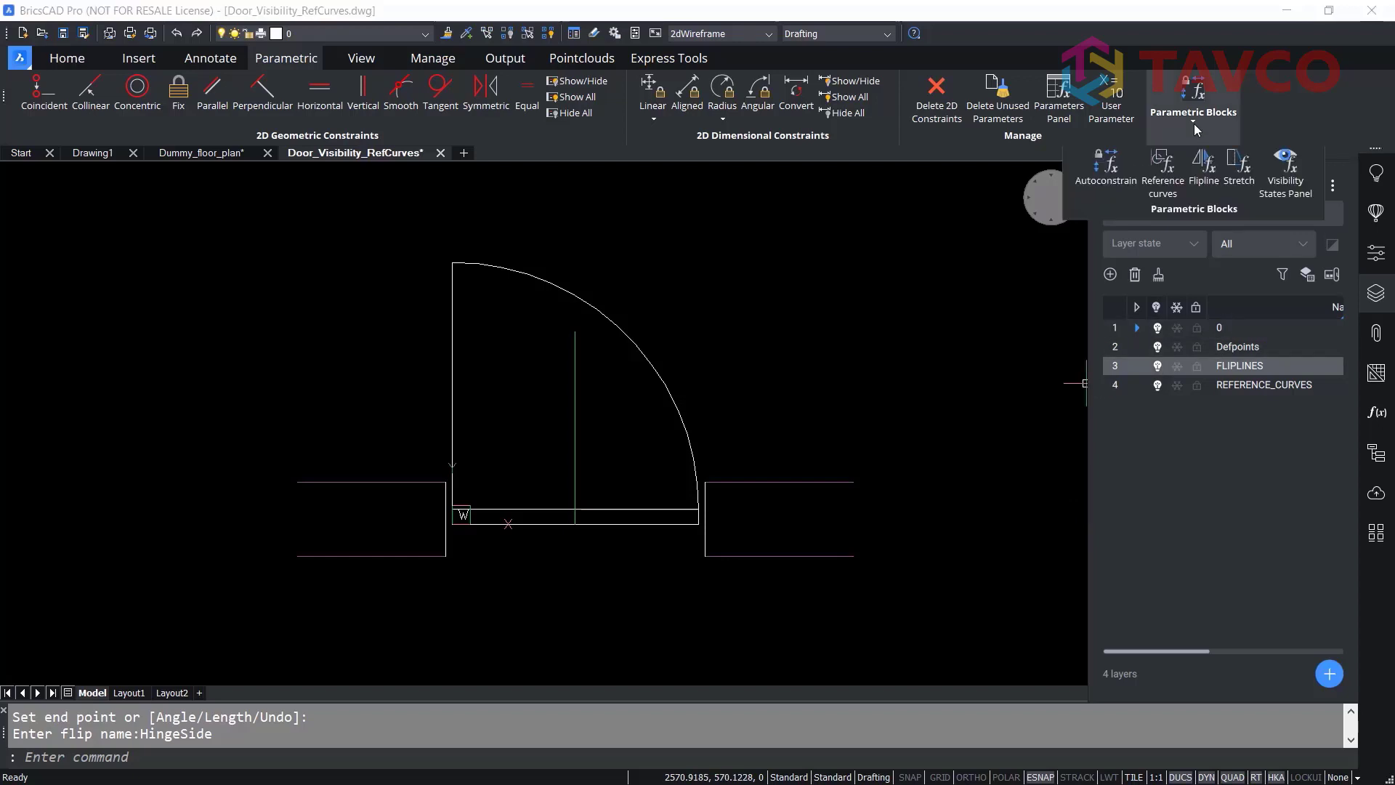
{"action": "left_click", "coordinate": [1204, 179]}
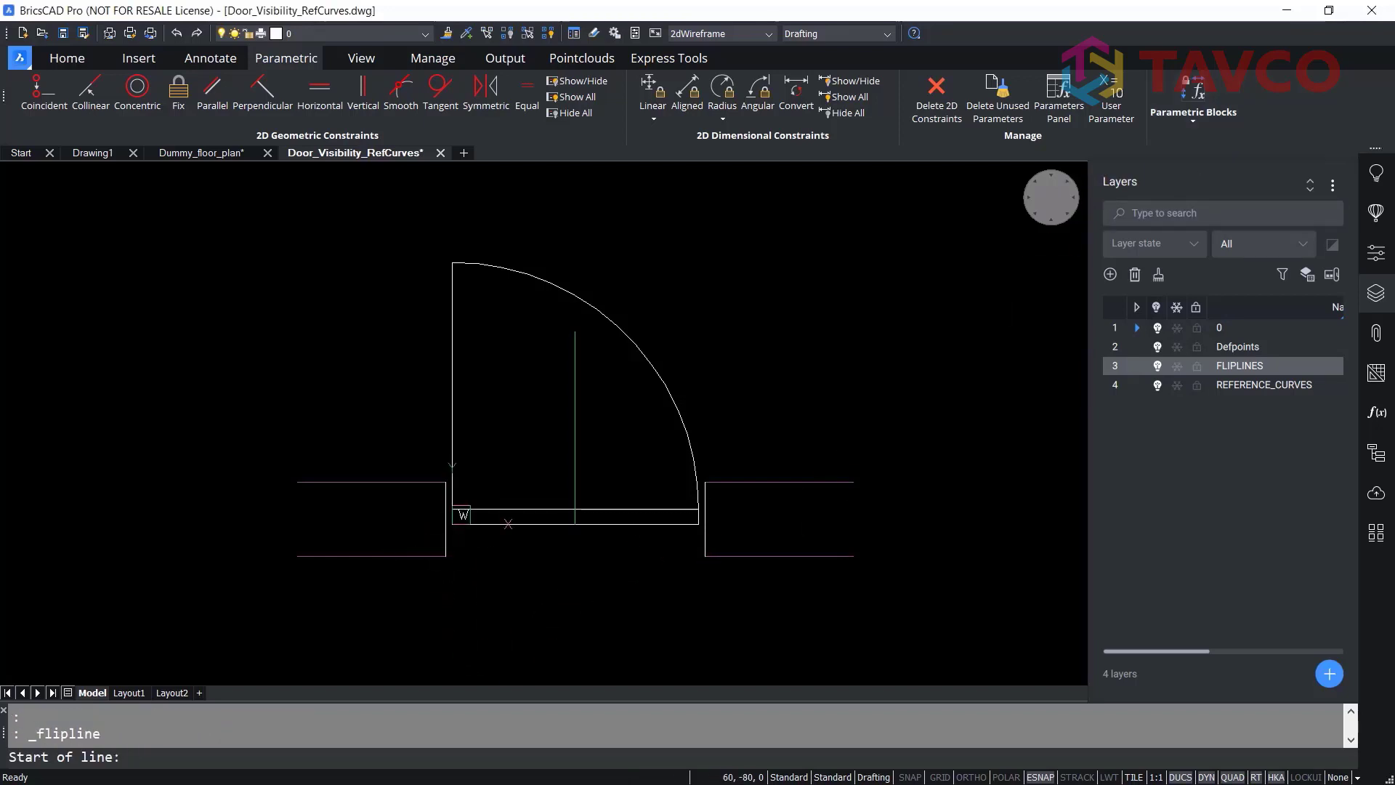
{"action": "scroll", "coordinate": [468, 541], "scroll_direction": "up", "scroll_amount": 5}
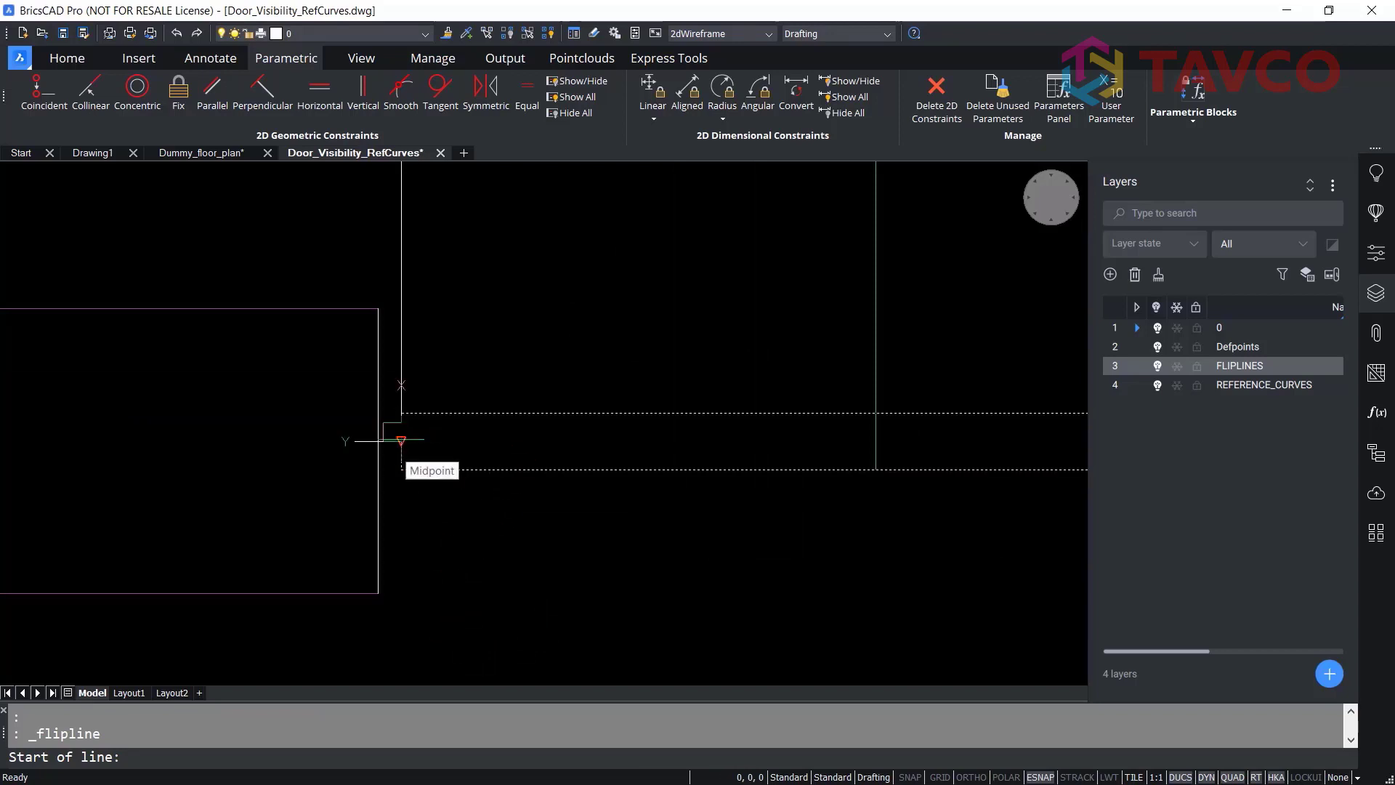
{"action": "left_click", "coordinate": [401, 440]}
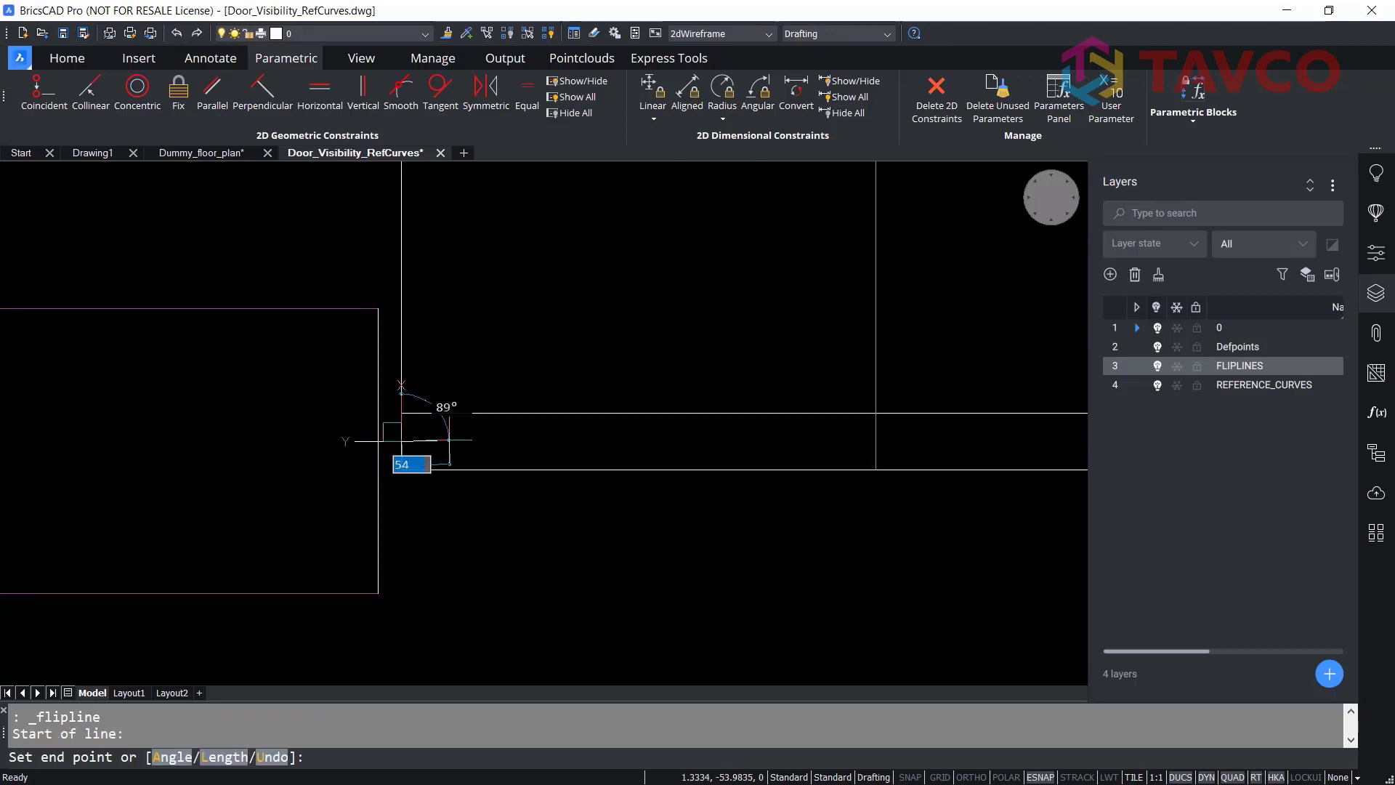
{"action": "scroll", "coordinate": [685, 441], "scroll_direction": "down", "scroll_amount": 3}
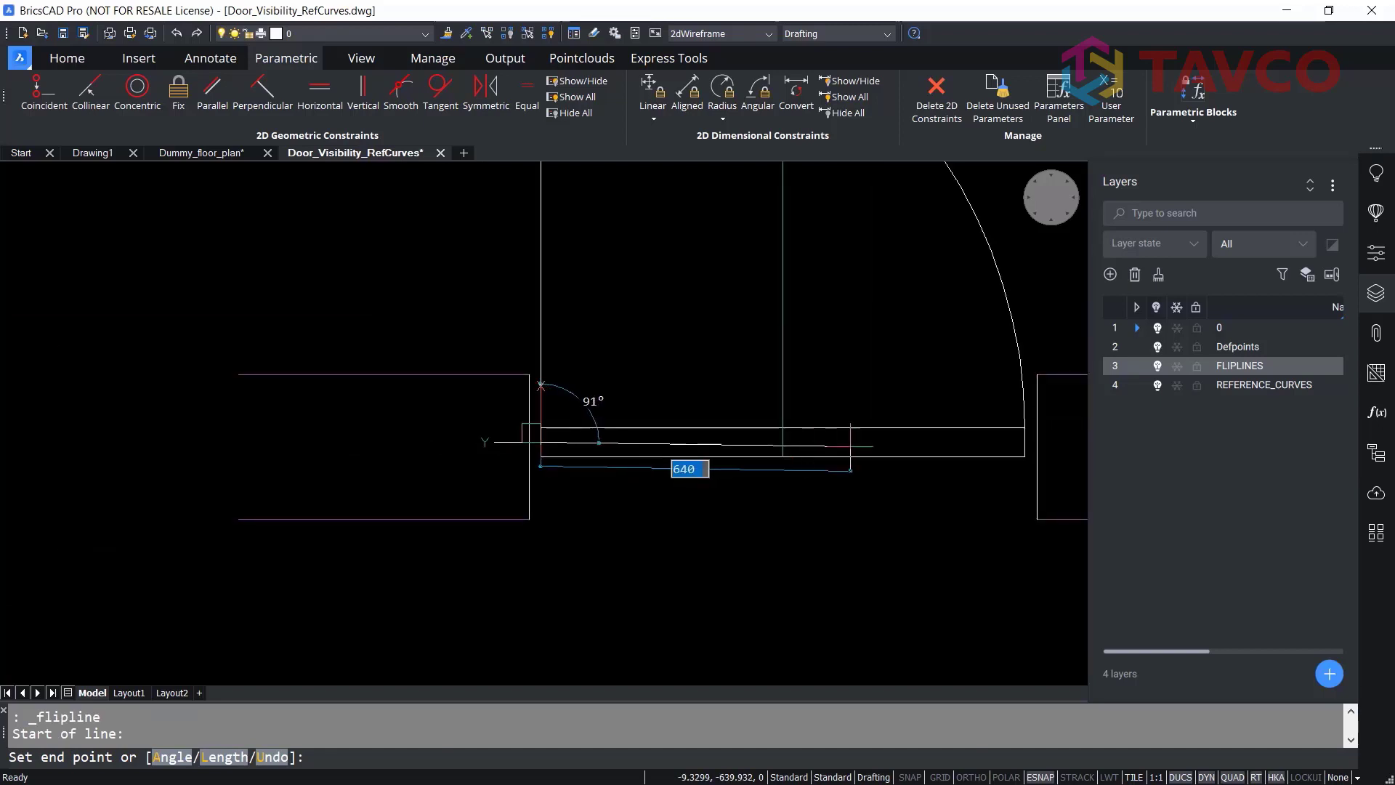
{"action": "left_click", "coordinate": [1020, 443]}
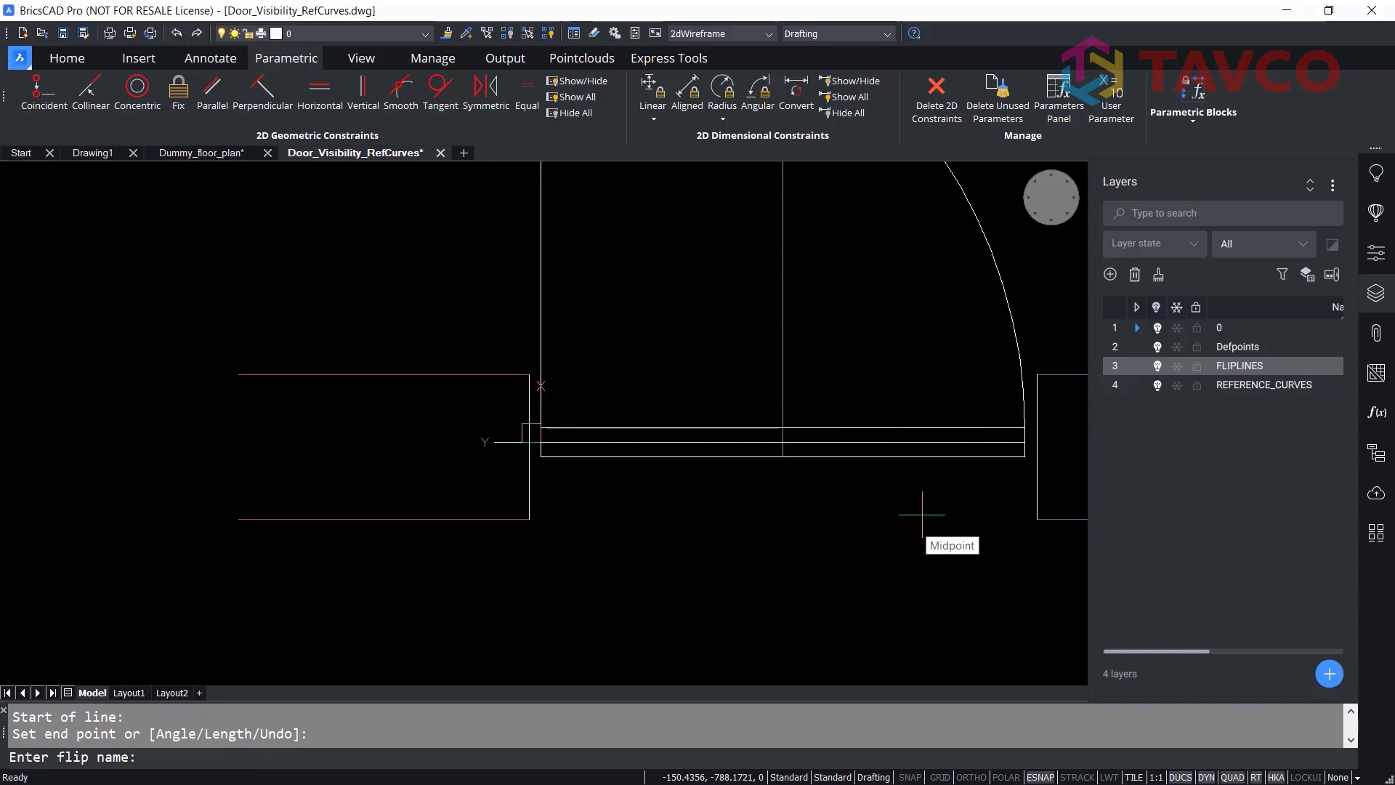
{"action": "type", "text": "WallSide"}
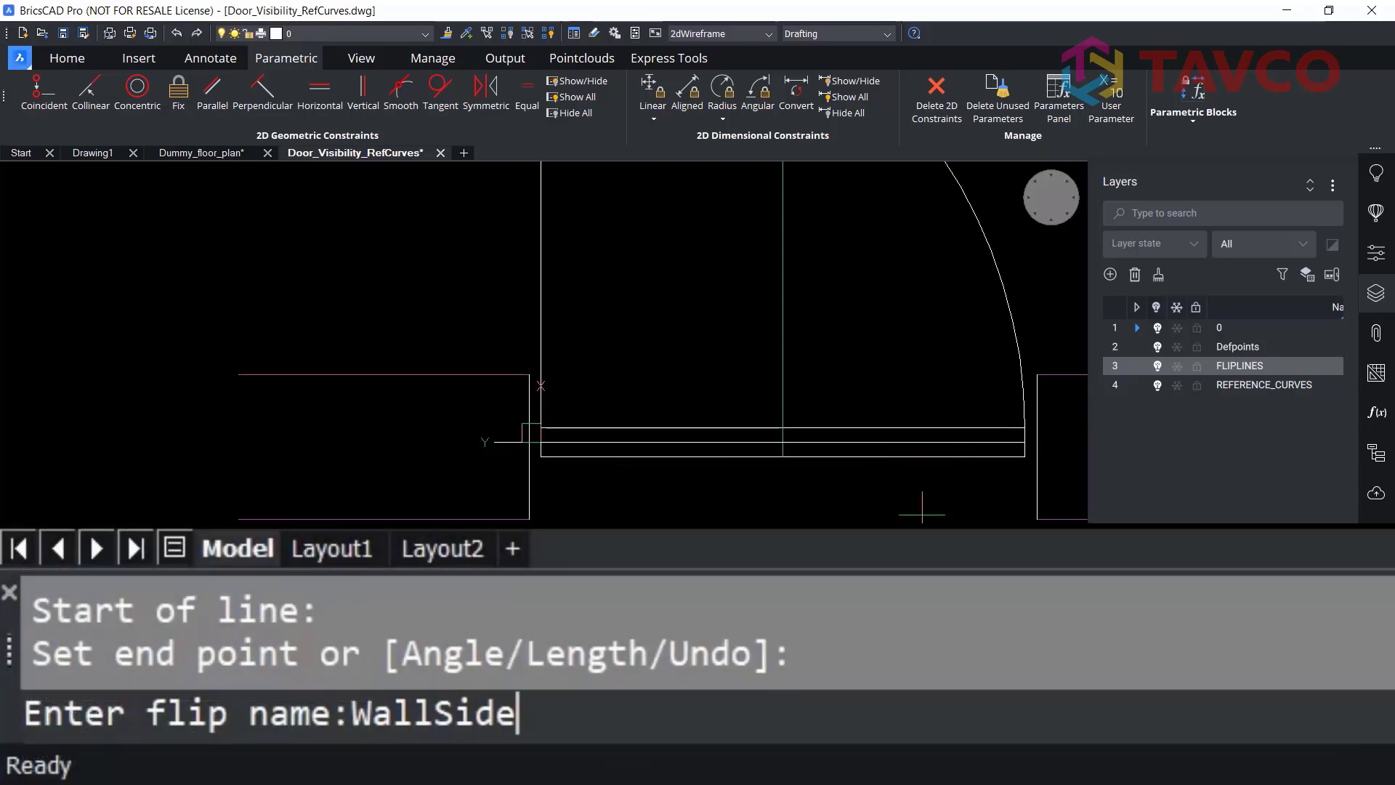
{"action": "key", "text": "Return"}
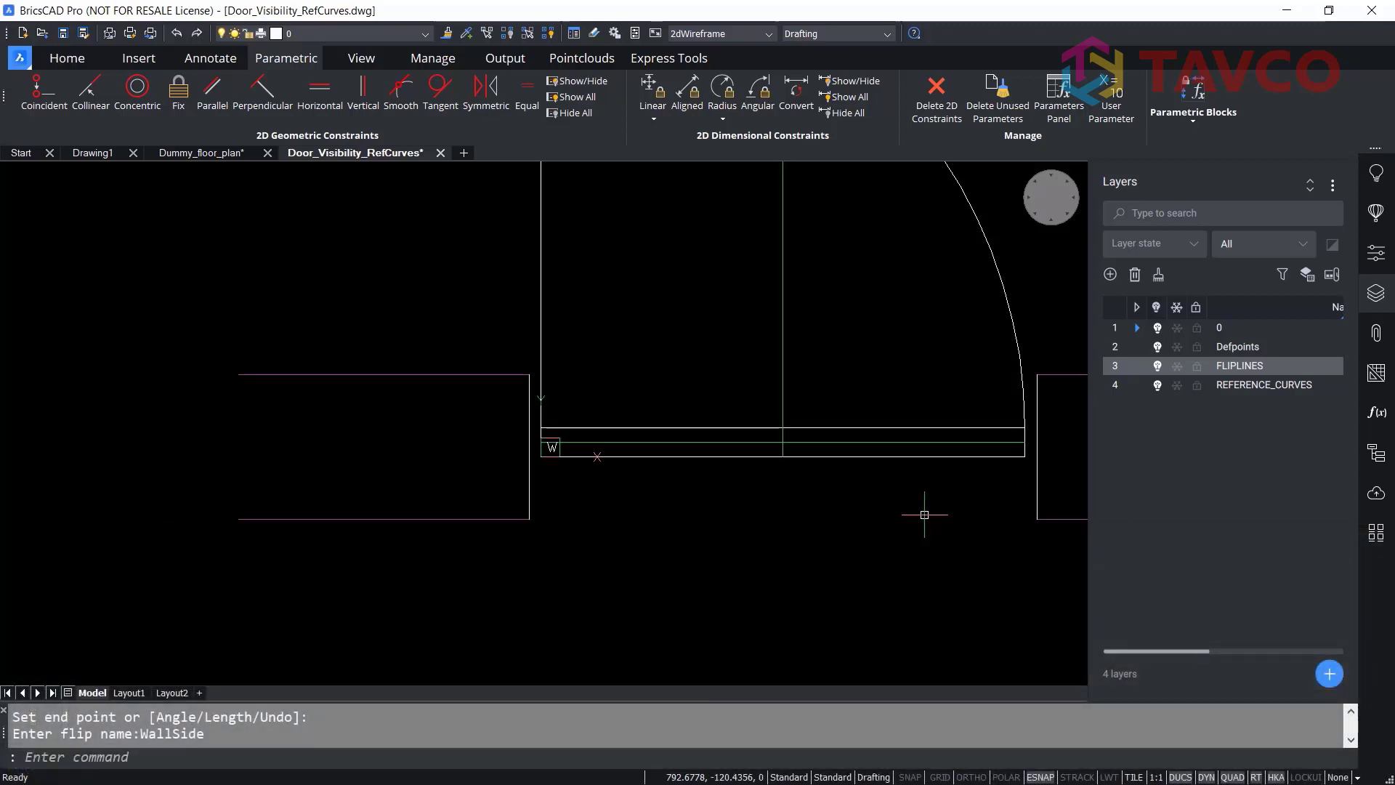
- Save the drawing as Door_Visibility_RefCurves_Flip.dwg in the Door 2D library folder
{"action": "middle_click_drag", "start_coordinate": [922, 515], "coordinate": [777, 605]}
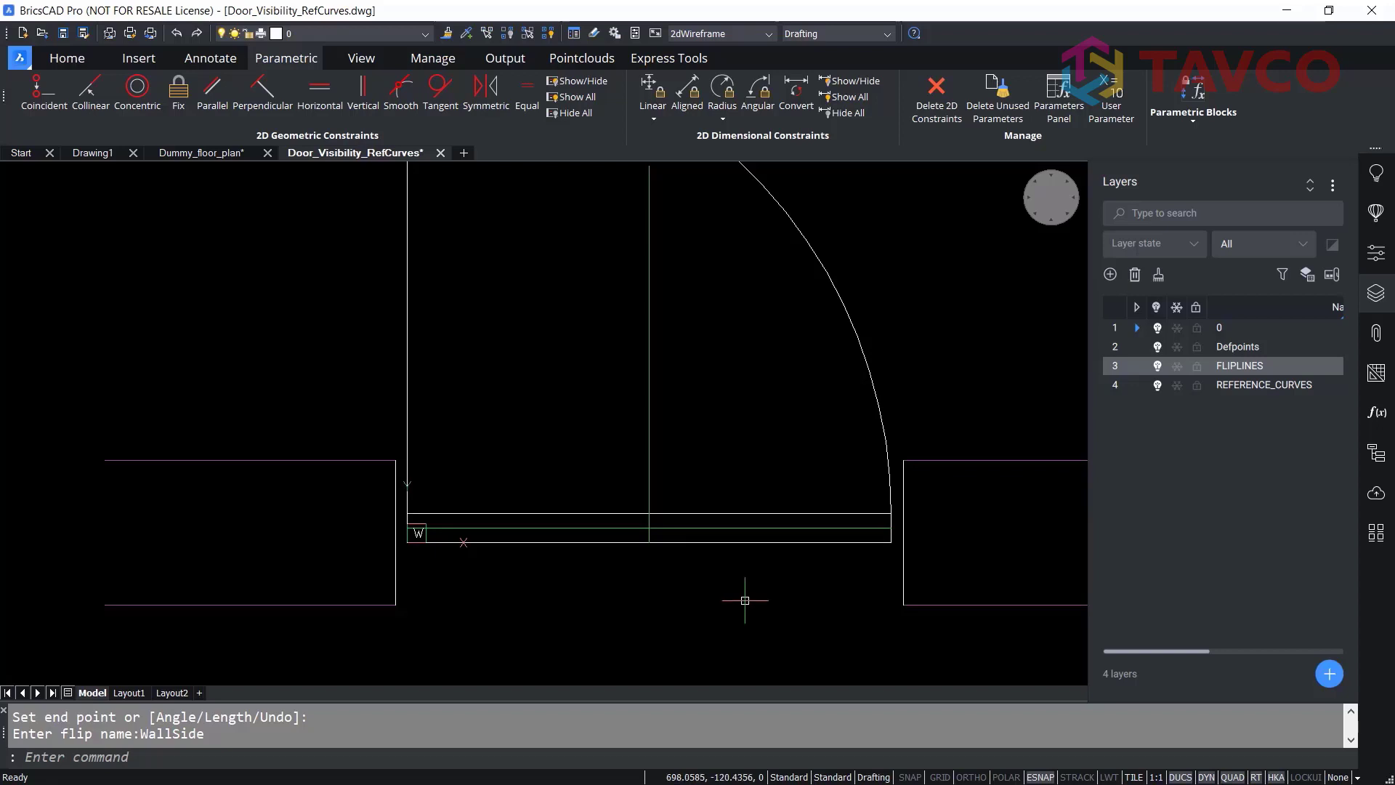
{"action": "scroll", "coordinate": [745, 600], "scroll_direction": "down", "scroll_amount": 3}
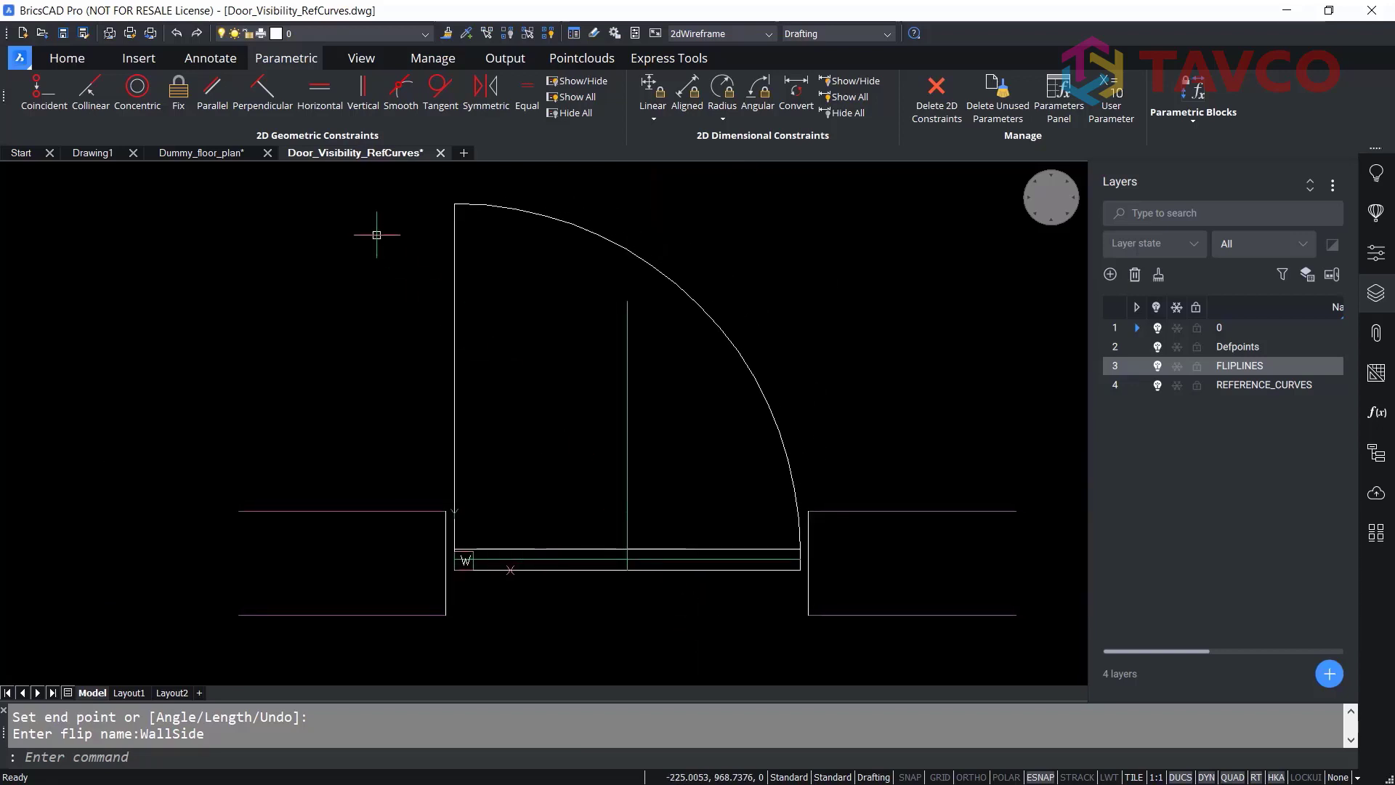
{"action": "left_click", "coordinate": [20, 58]}
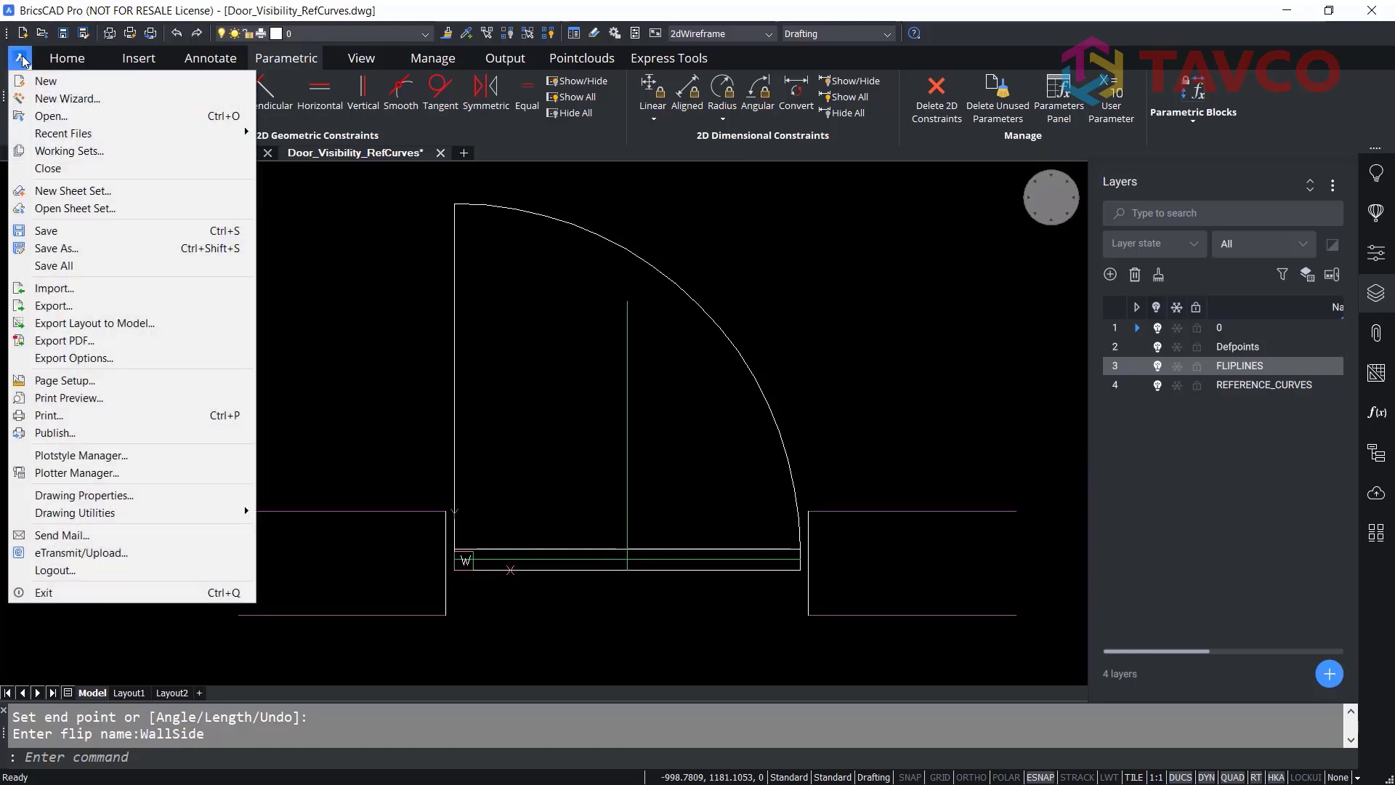
{"action": "left_click", "coordinate": [56, 248]}
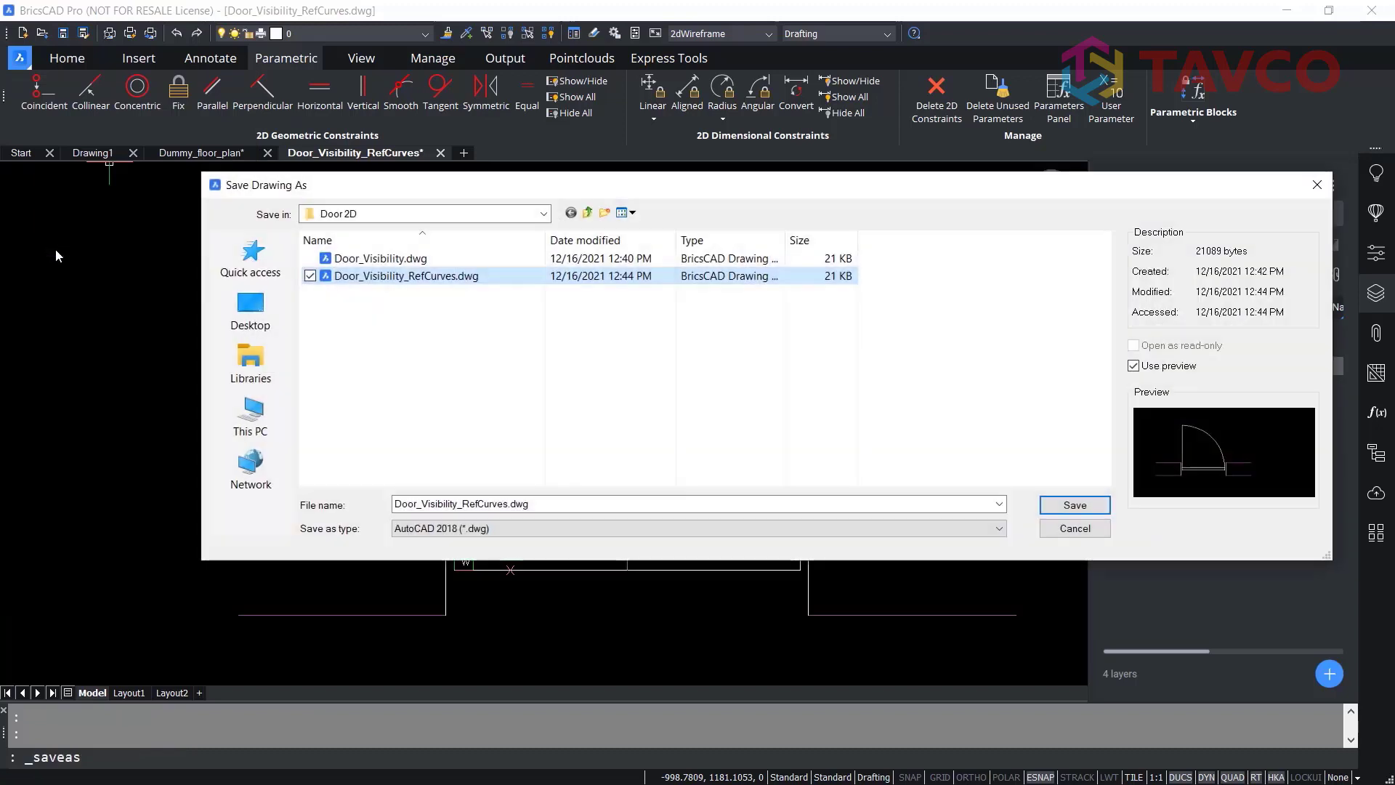
{"action": "double_click", "coordinate": [511, 505]}
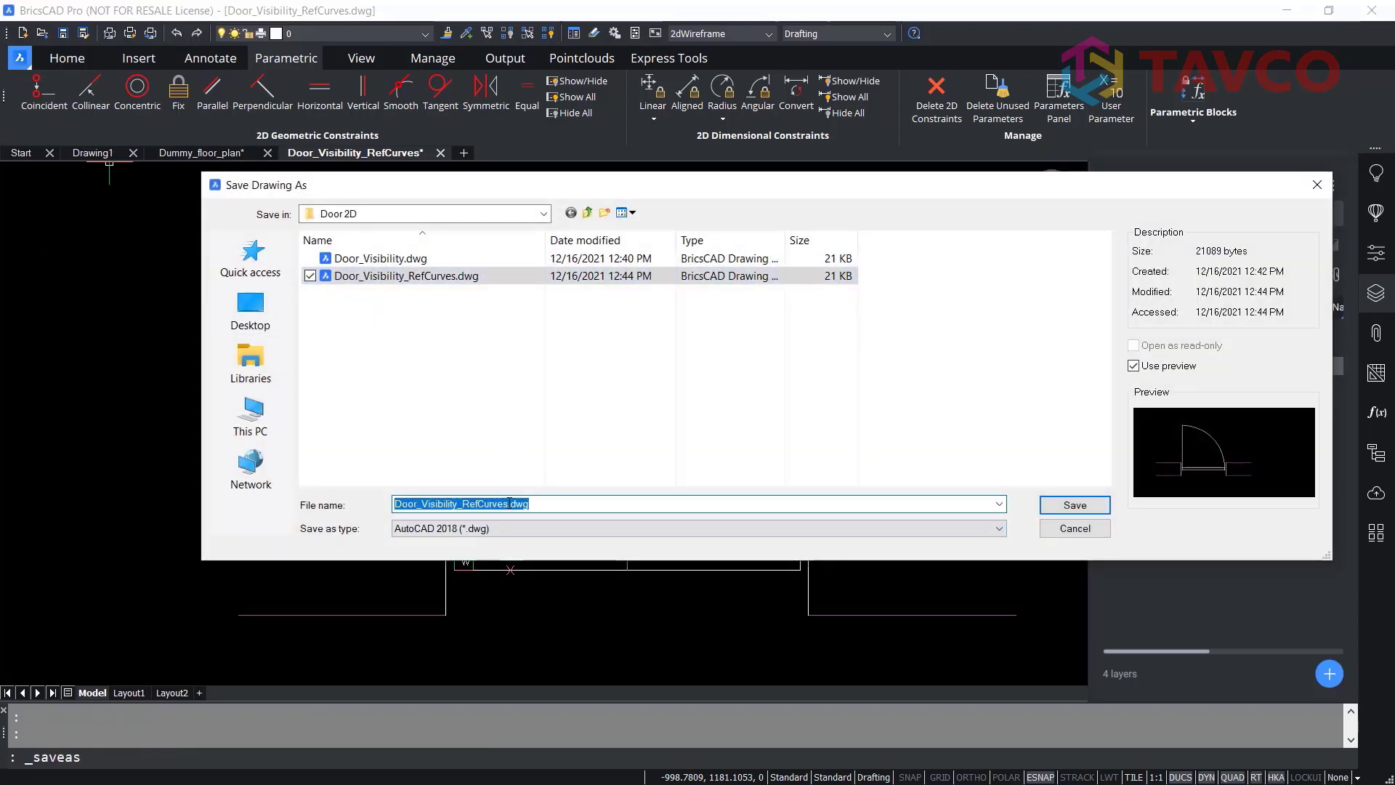
{"action": "left_click", "coordinate": [509, 502]}
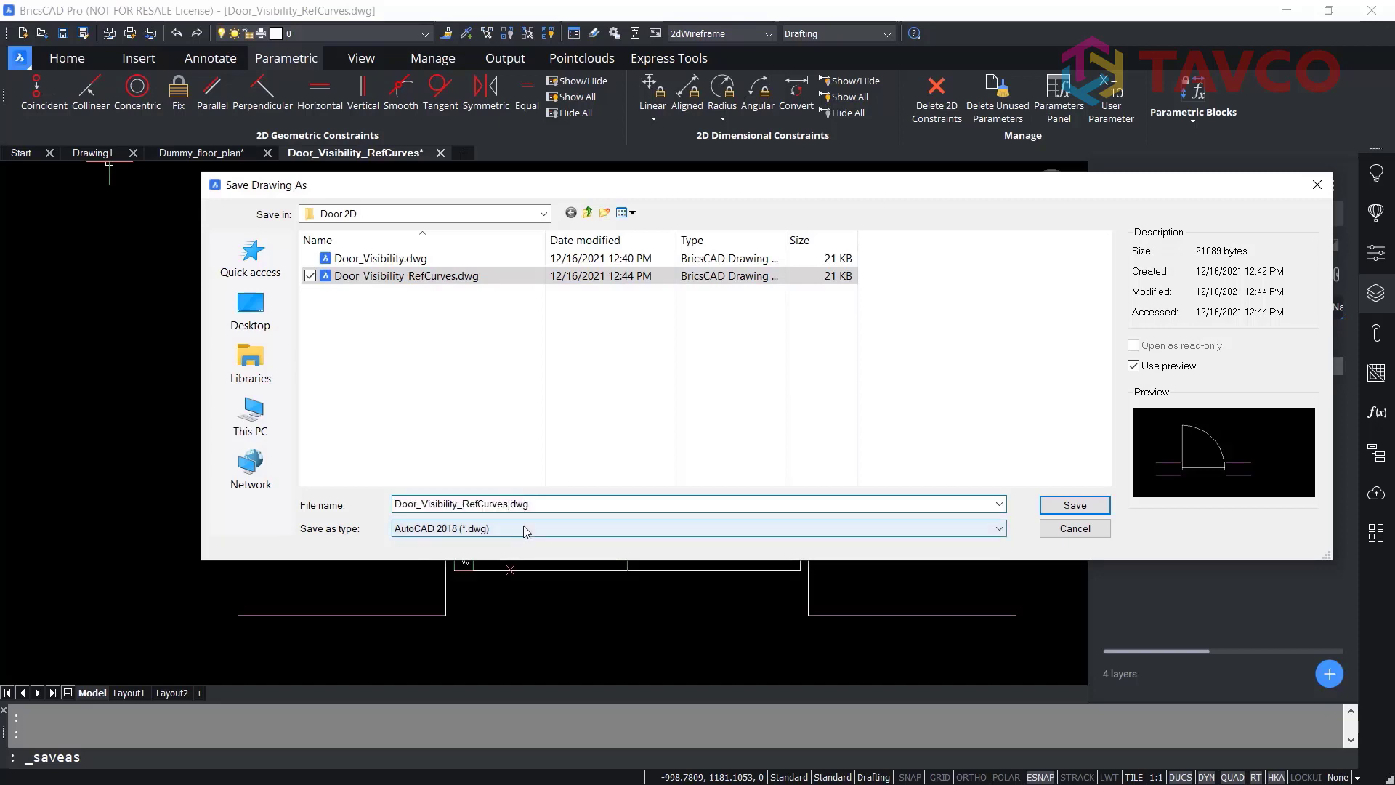
{"action": "type", "text": "_F"}
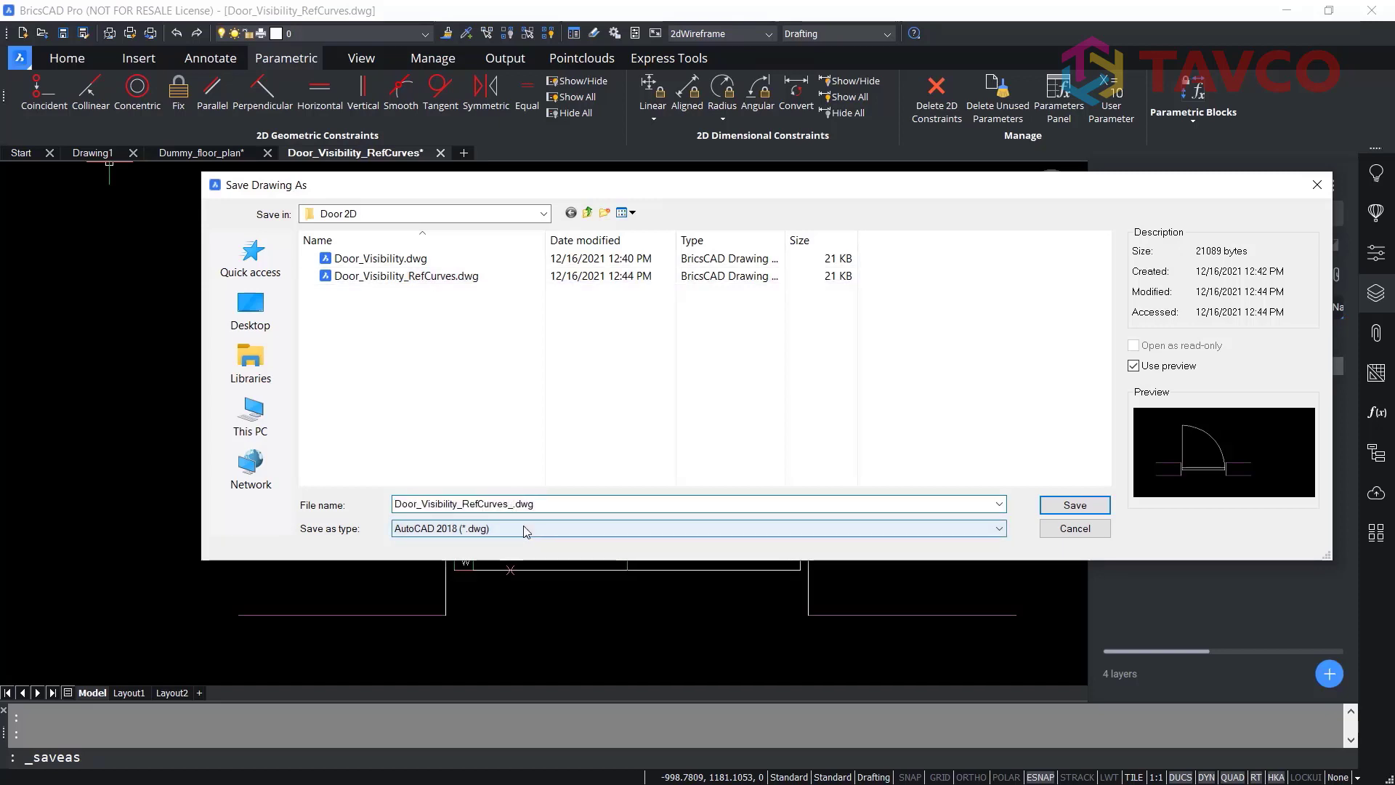
{"action": "type", "text": "lip"}
{"action": "key", "text": "Return"}
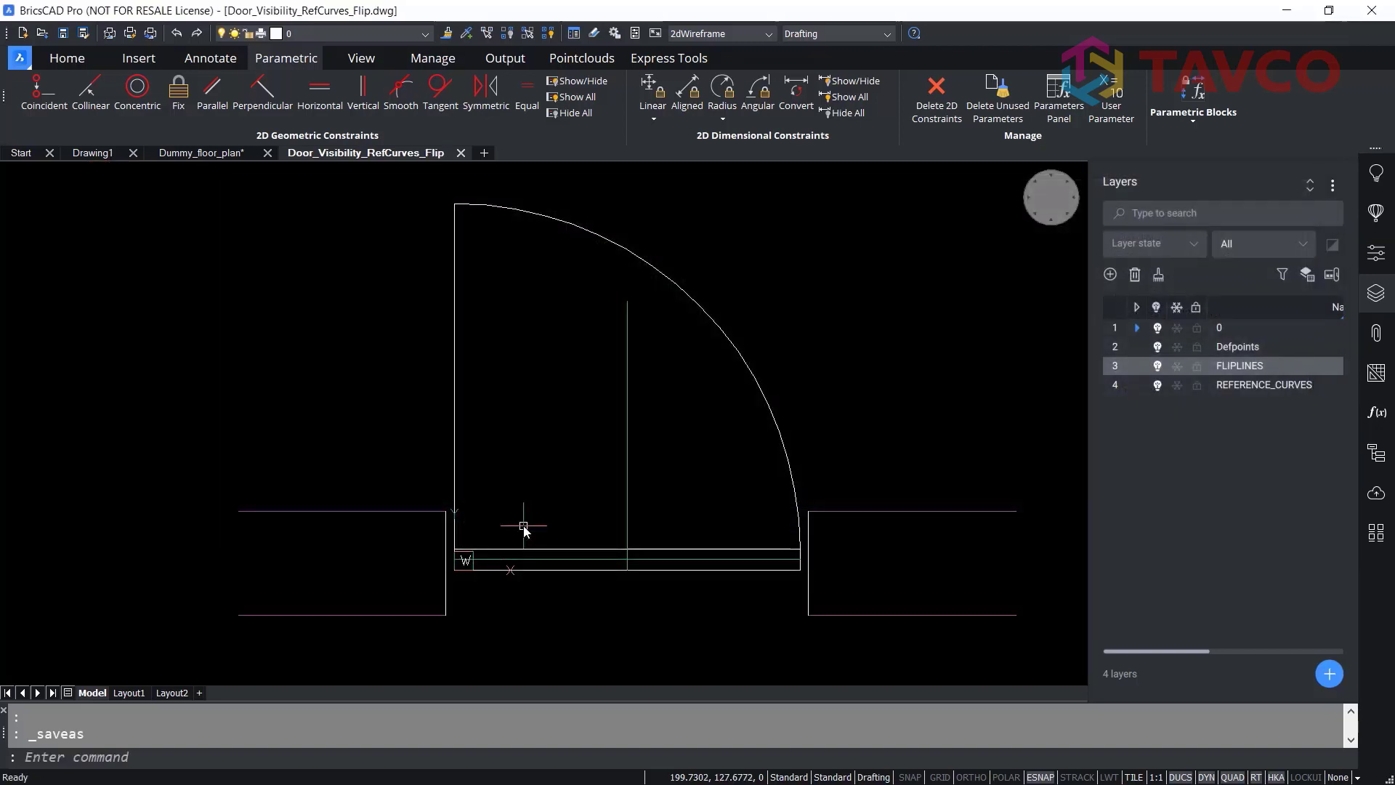
- Regenerate the library thumbnails and open the Door 2D category in the Dummy_floor_plan drawing
{"action": "left_click", "coordinate": [1377, 212]}
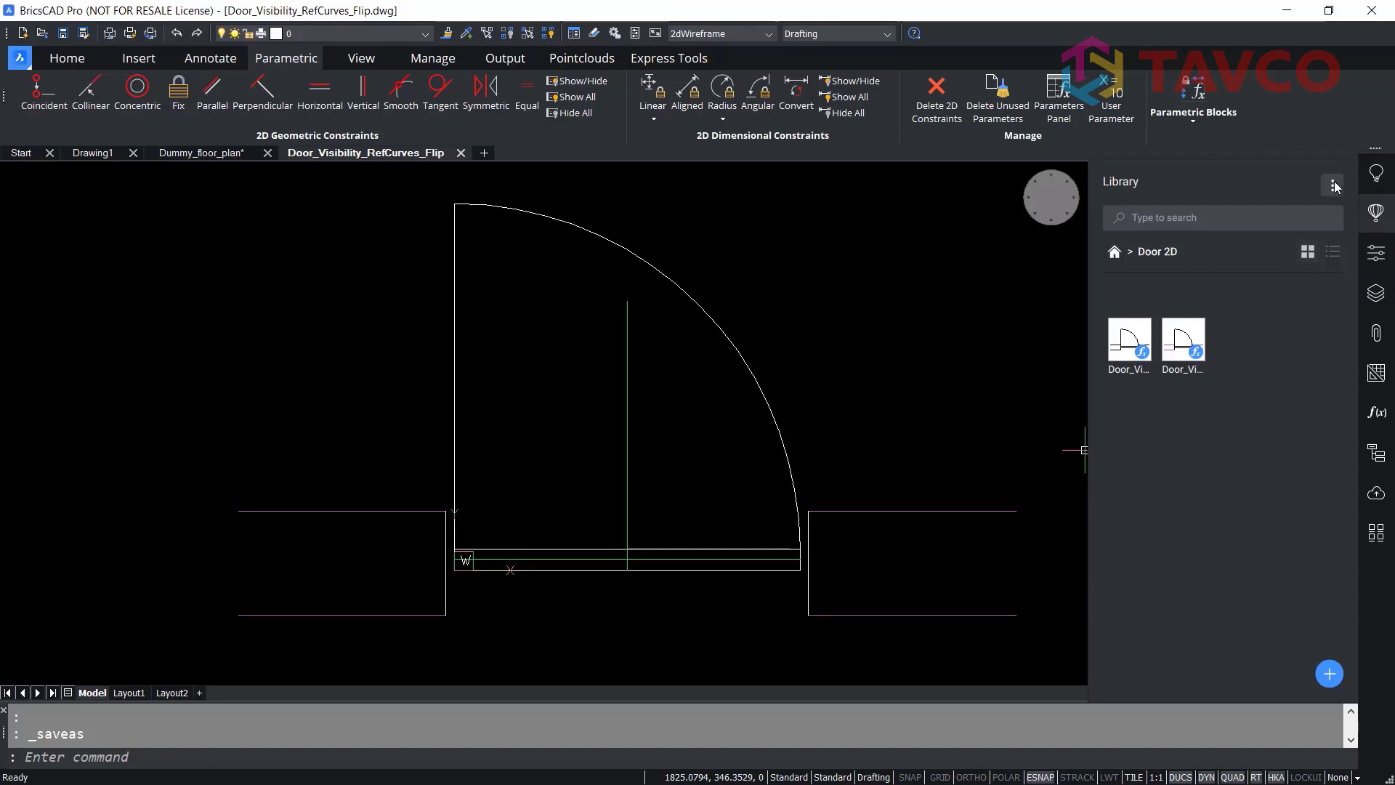
{"action": "left_click", "coordinate": [1333, 186]}
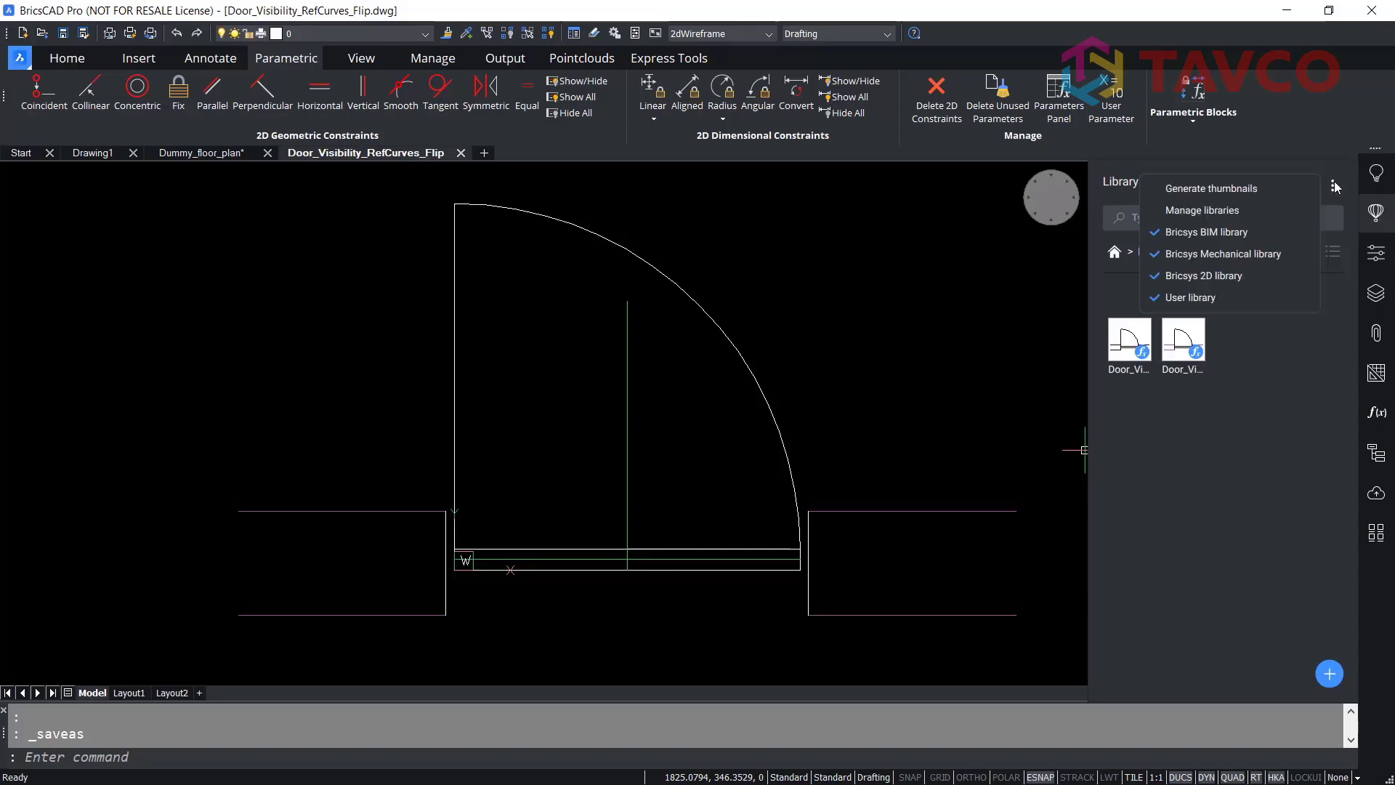
{"action": "left_click", "coordinate": [1209, 189]}
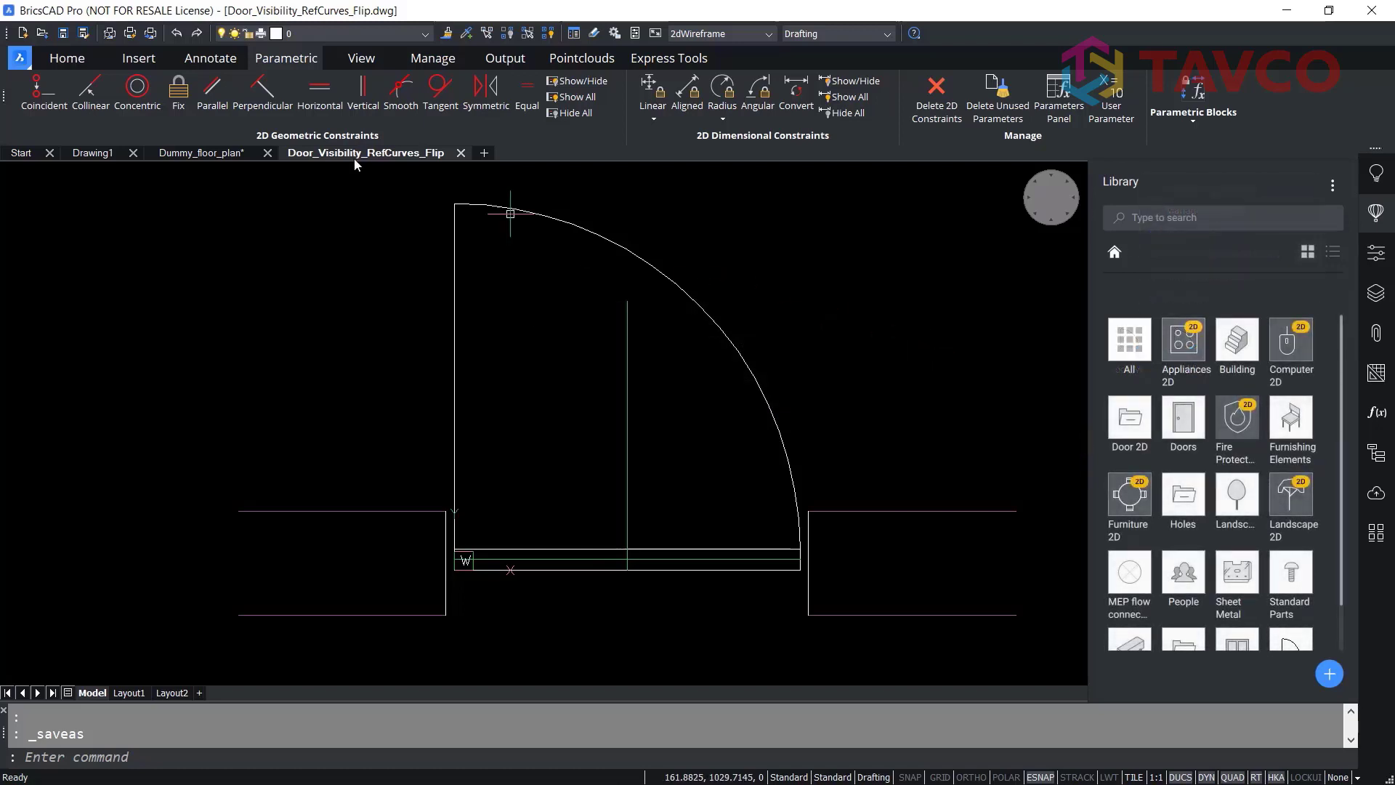
{"action": "left_click", "coordinate": [200, 154]}
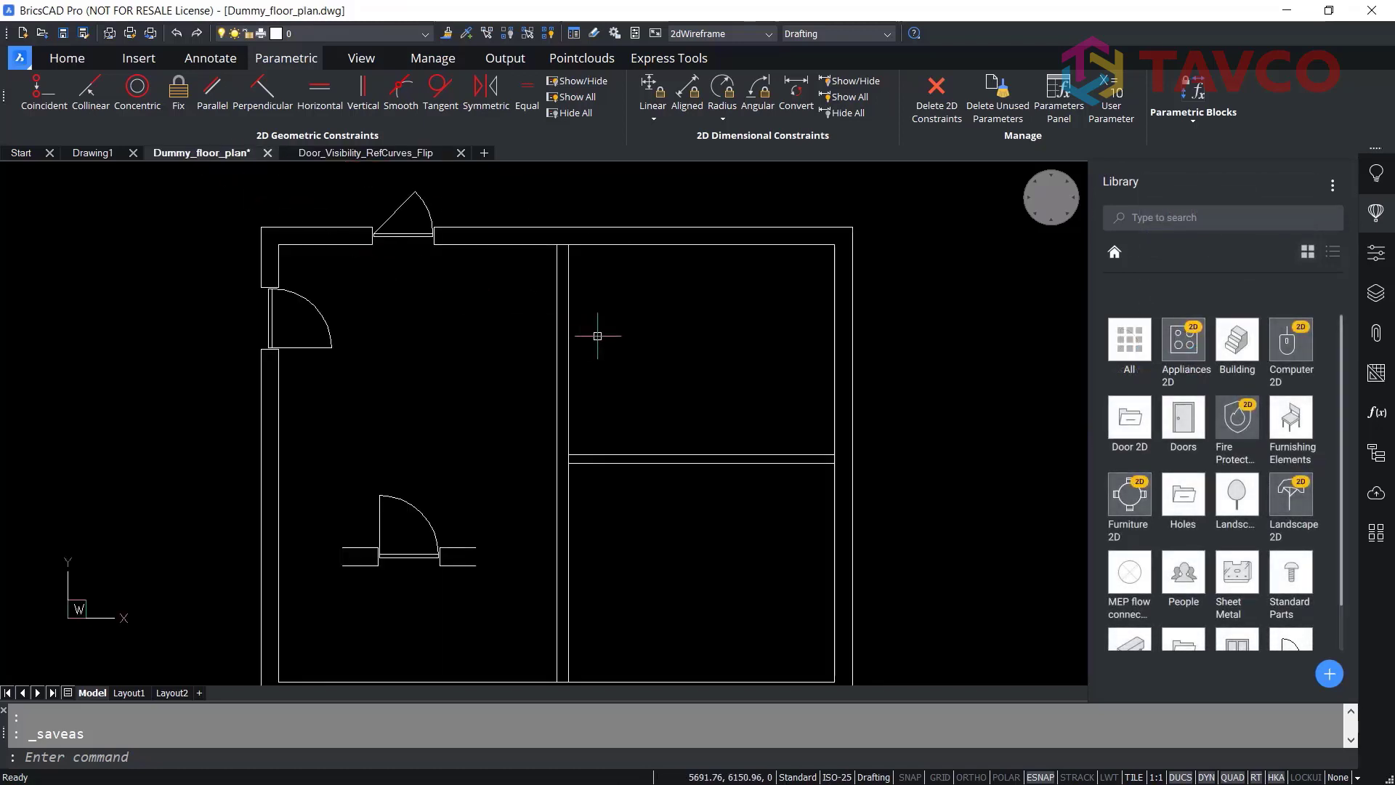
{"action": "left_click", "coordinate": [1133, 422]}
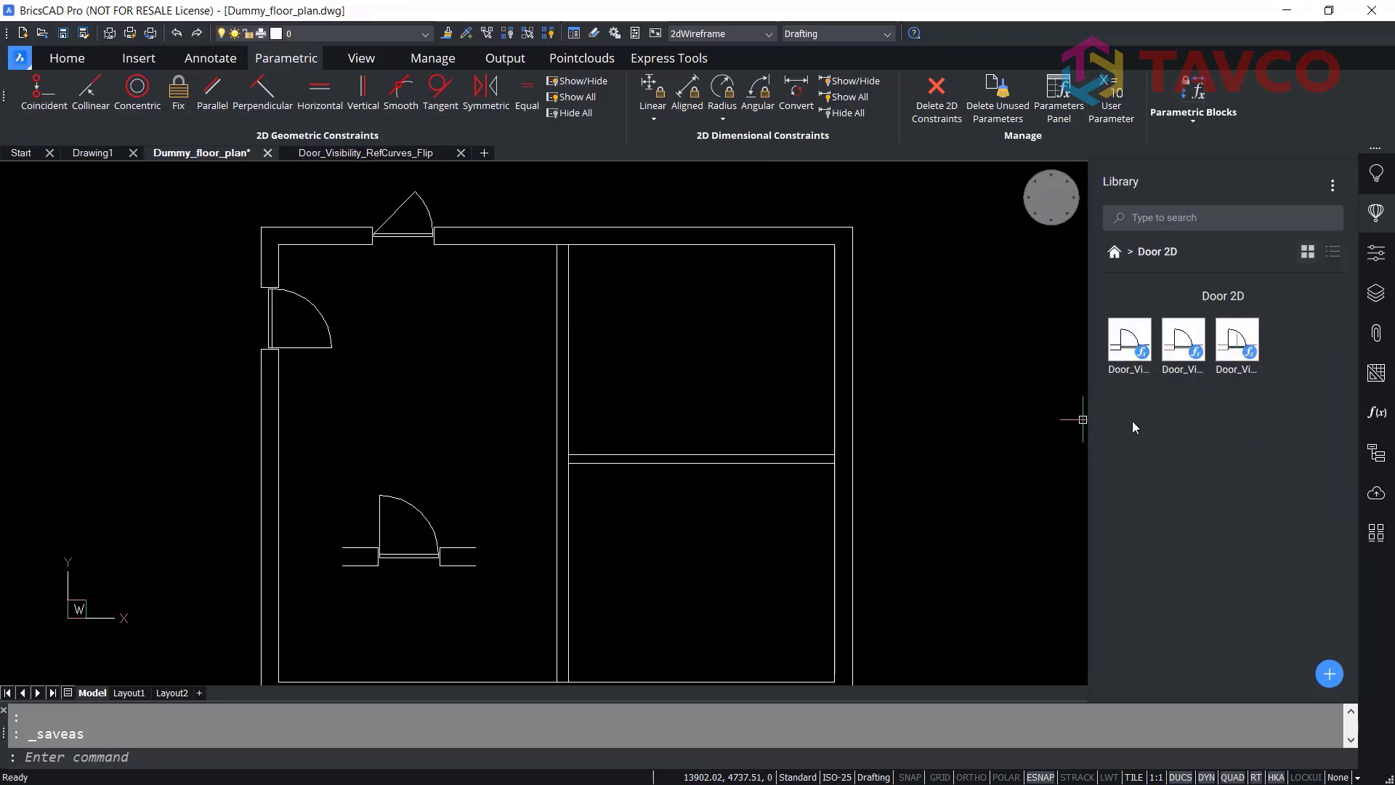
- Insert the Door_Visibility_RefCurves_Flip door into the upper outer wall of the right-hand room, opening outward, about 2084 mm from the right outer corner
{"action": "left_click", "coordinate": [1239, 342]}
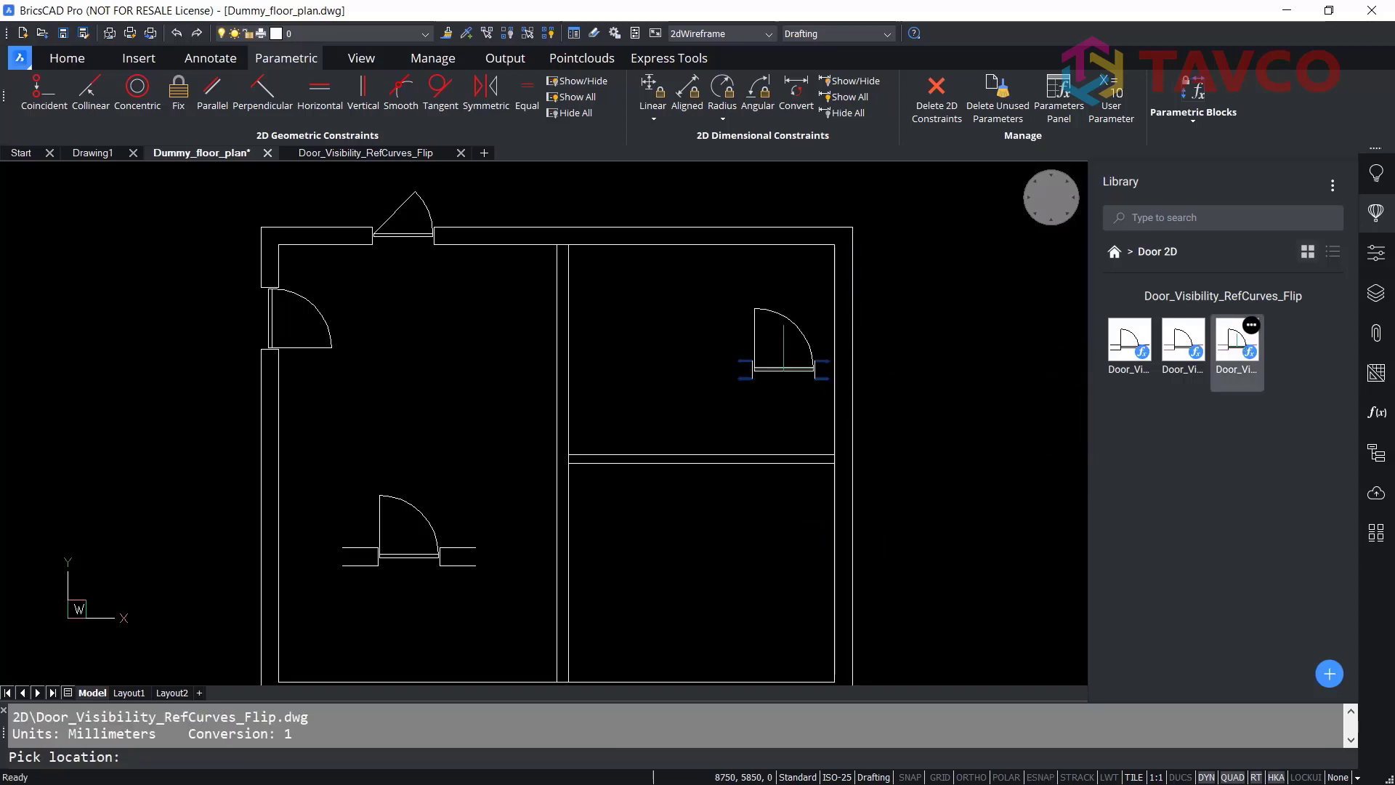
{"action": "middle_click_drag", "start_coordinate": [725, 350], "coordinate": [708, 414]}
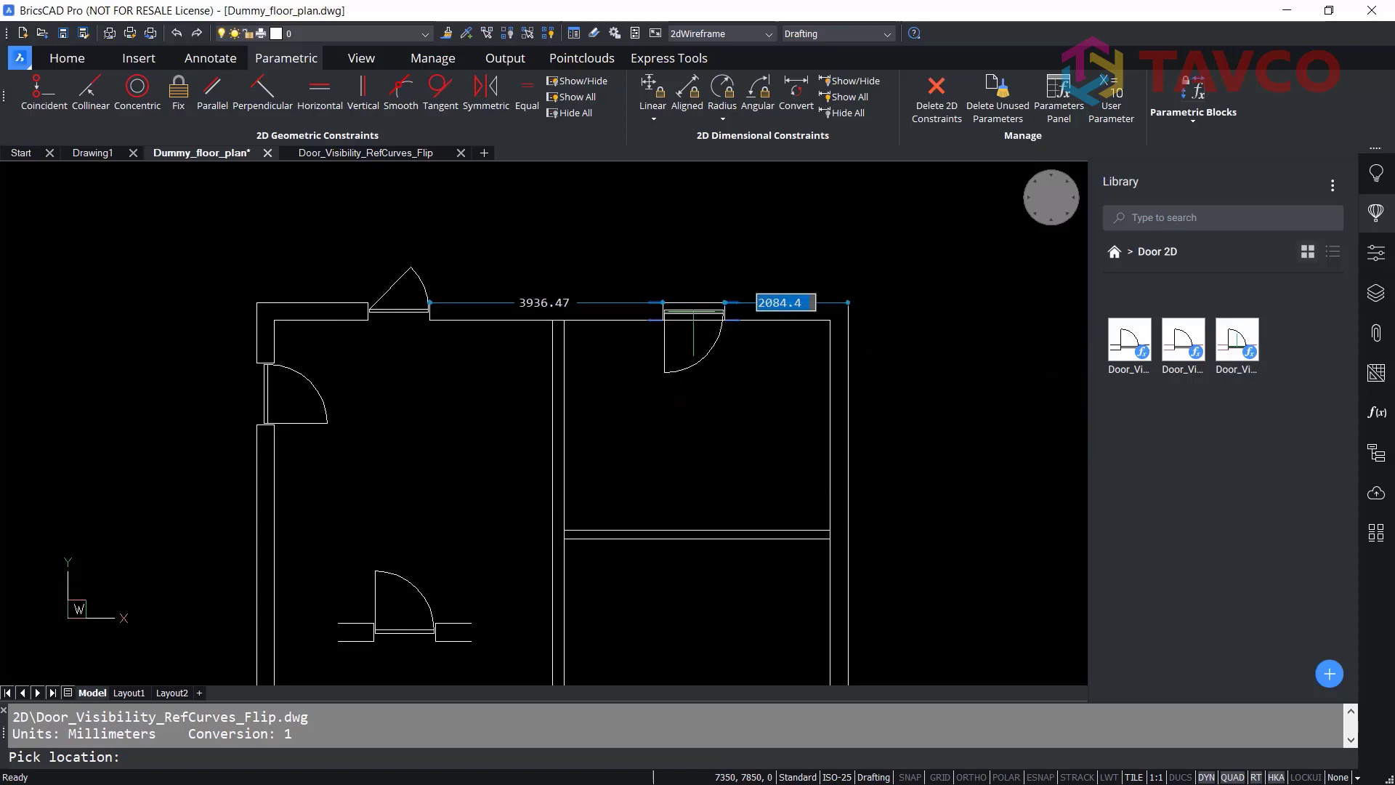
{"action": "left_click", "coordinate": [692, 296]}
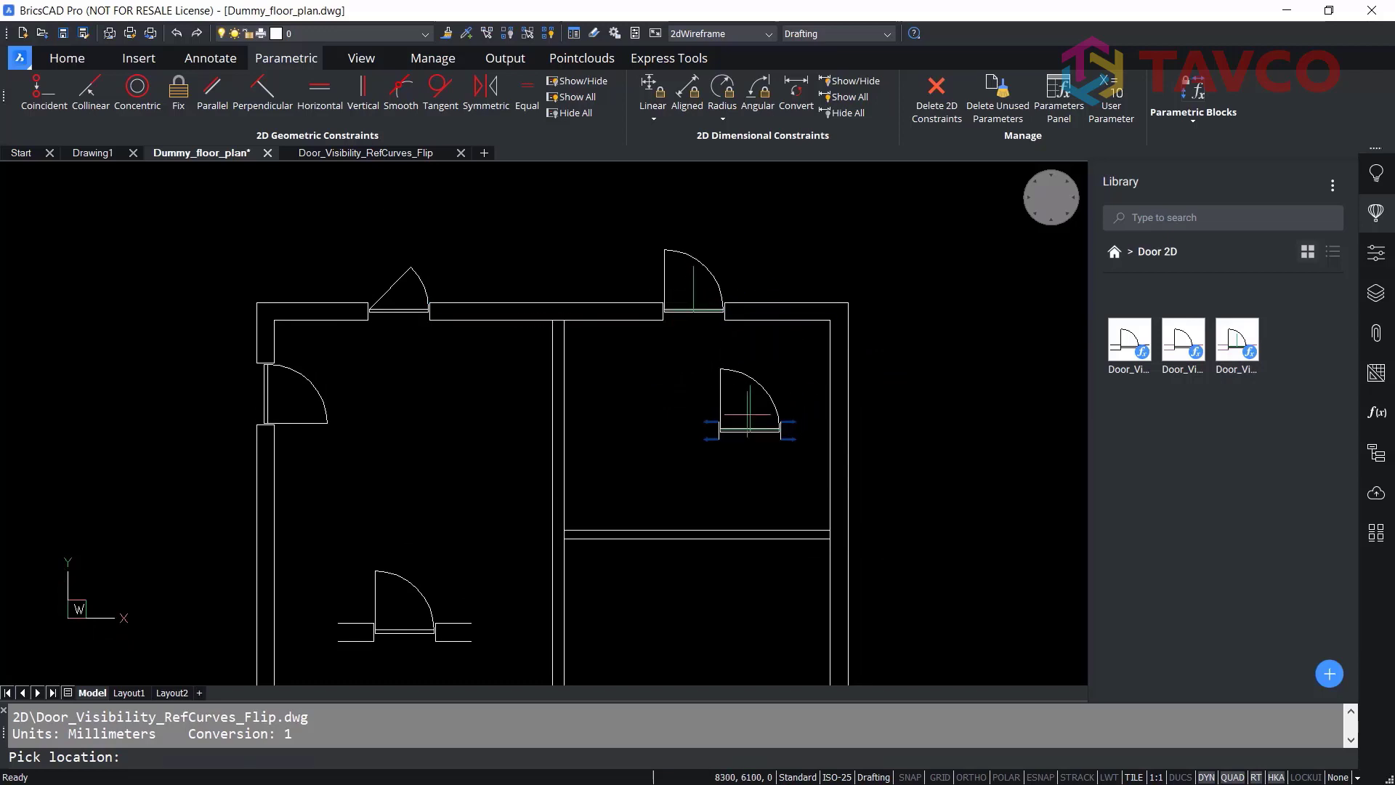
{"action": "key", "text": "Escape"}
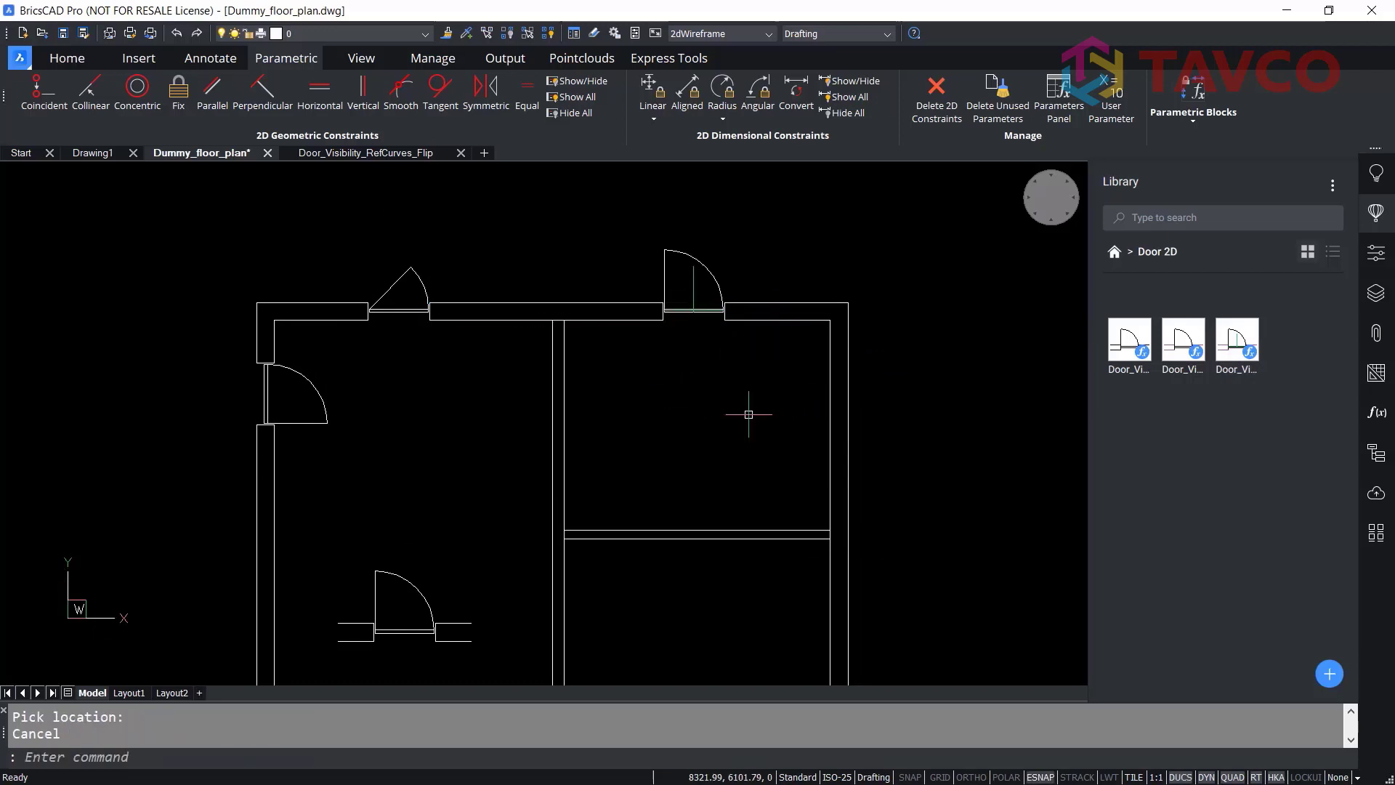
- Set the newly inserted door's HingeSide parameter to Flipped and leave WallSide at Not flipped
{"action": "left_click", "coordinate": [705, 310]}
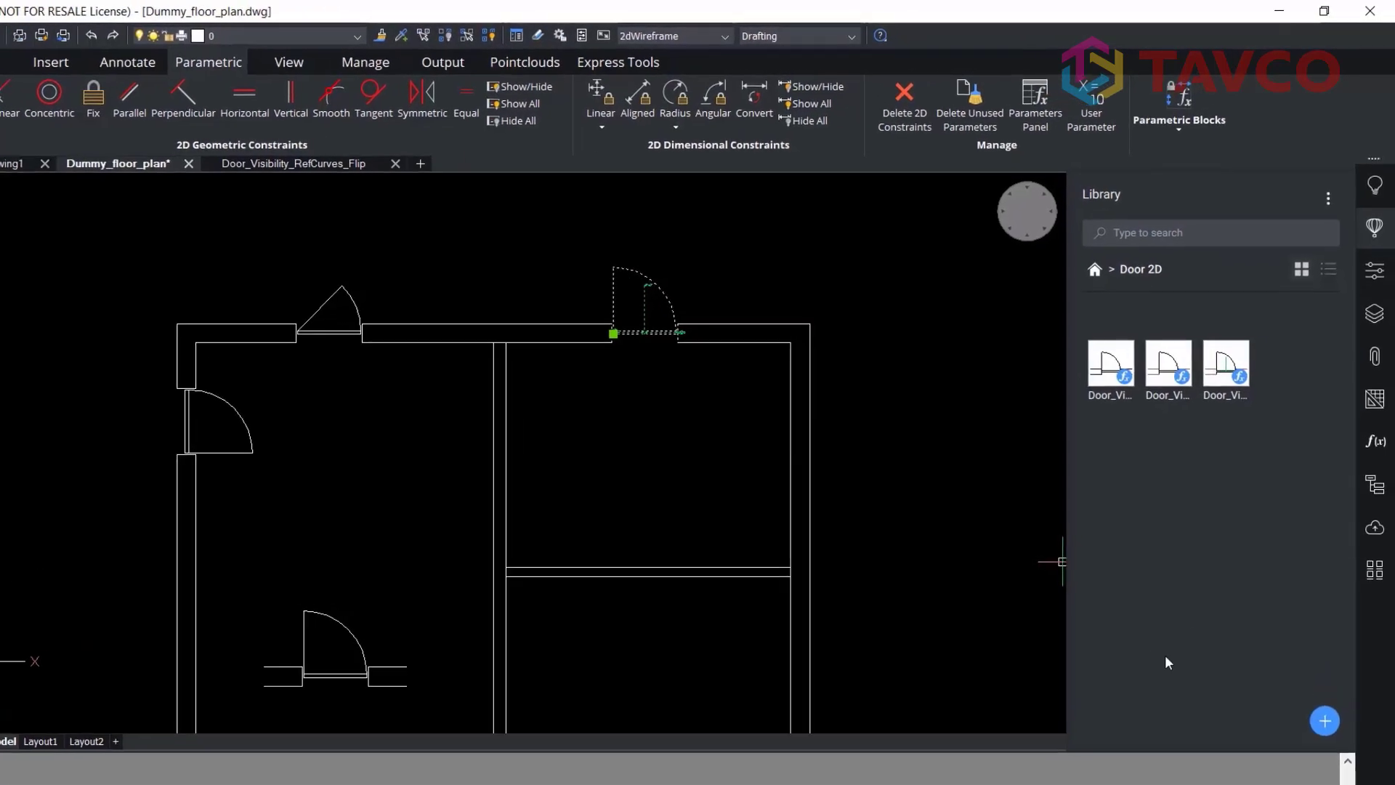
{"action": "left_click", "coordinate": [1374, 271]}
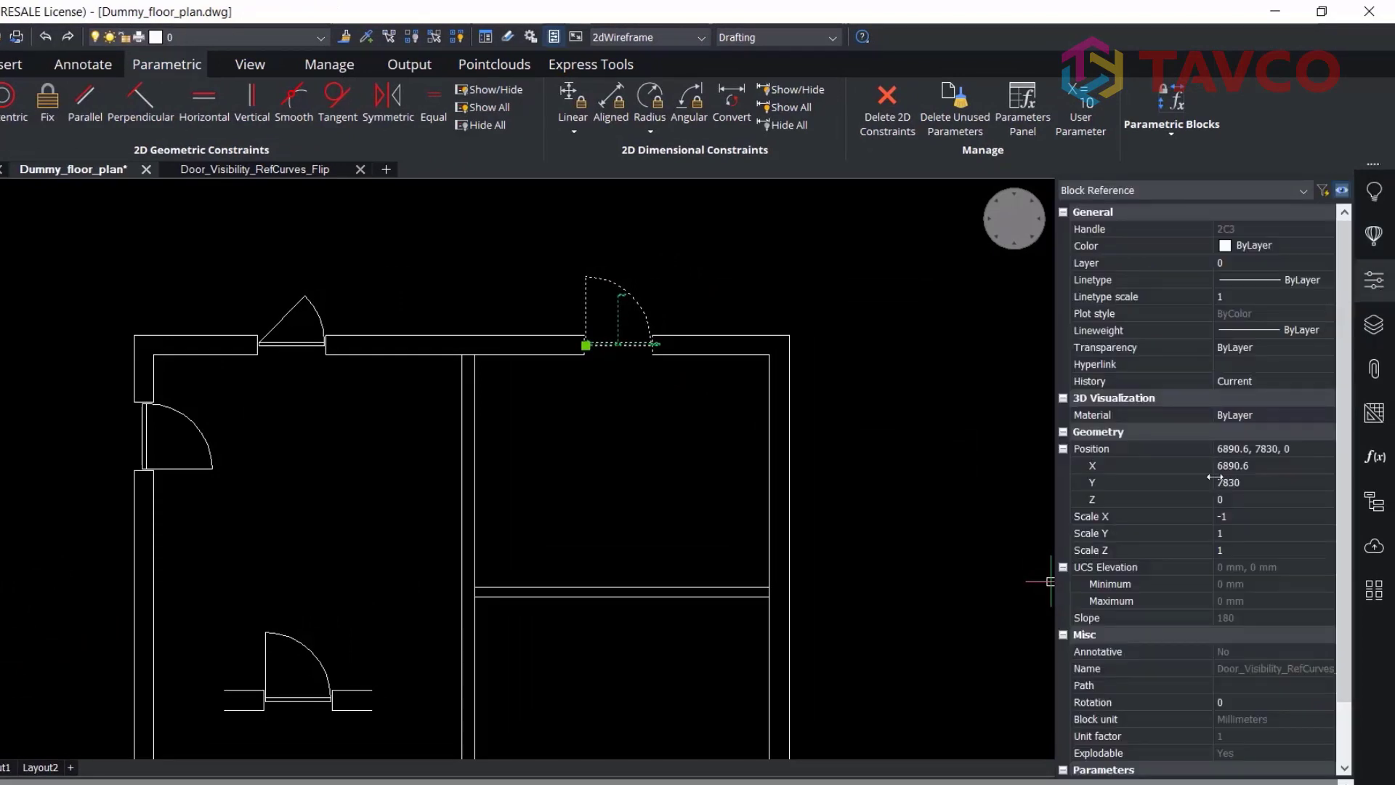
{"action": "scroll", "coordinate": [1208, 499], "scroll_direction": "down", "scroll_amount": 2}
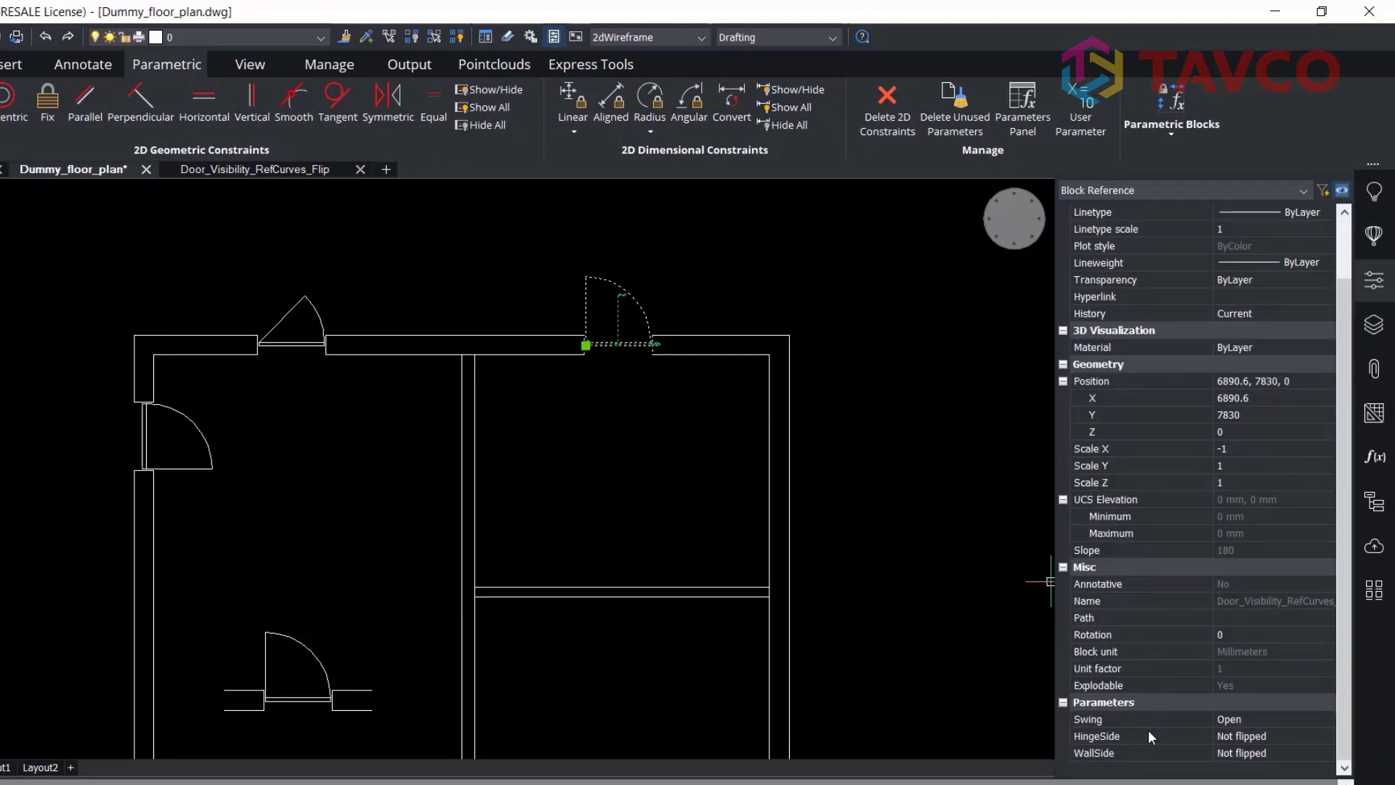
{"action": "left_click", "coordinate": [1323, 735]}
{"action": "left_click", "coordinate": [1327, 737]}
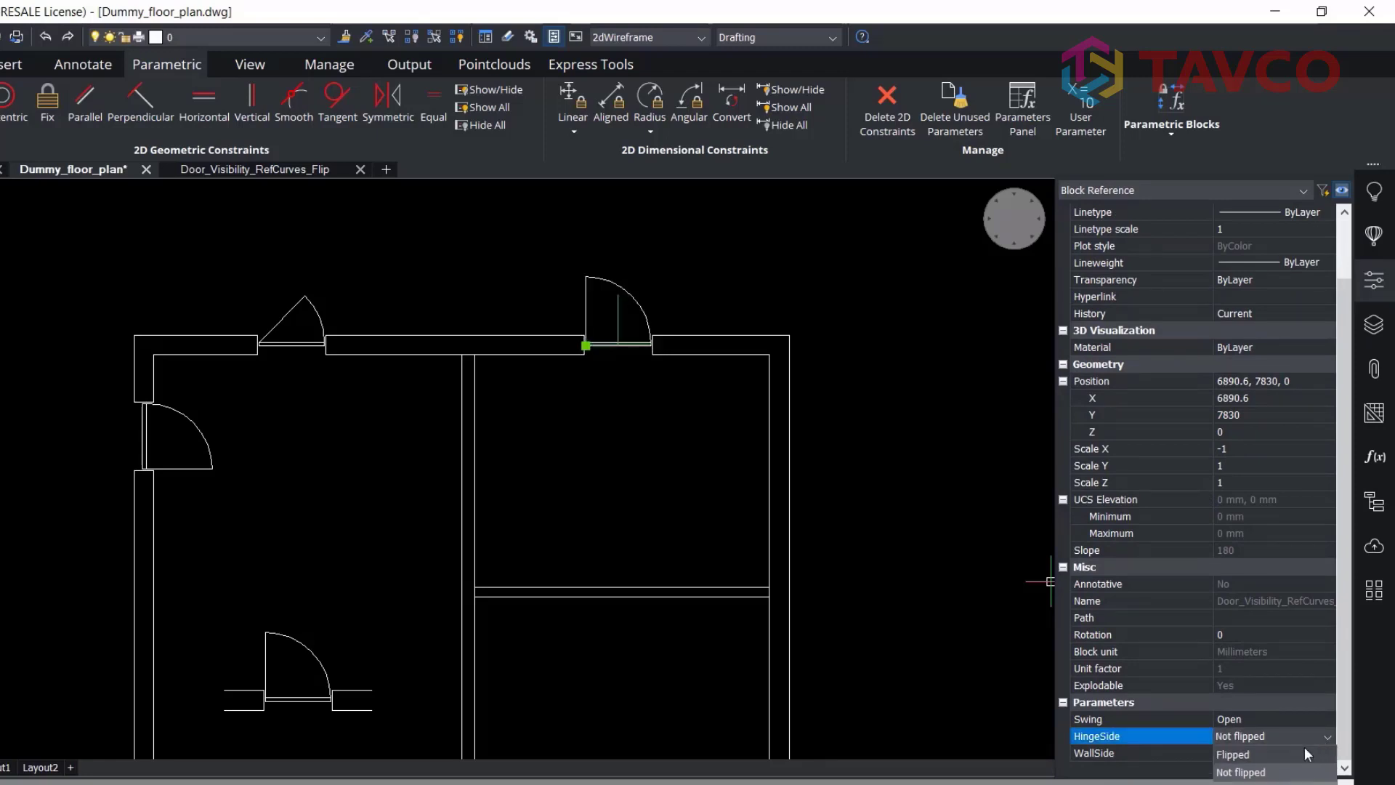
{"action": "left_click", "coordinate": [1308, 749]}
{"action": "left_click", "coordinate": [1327, 752]}
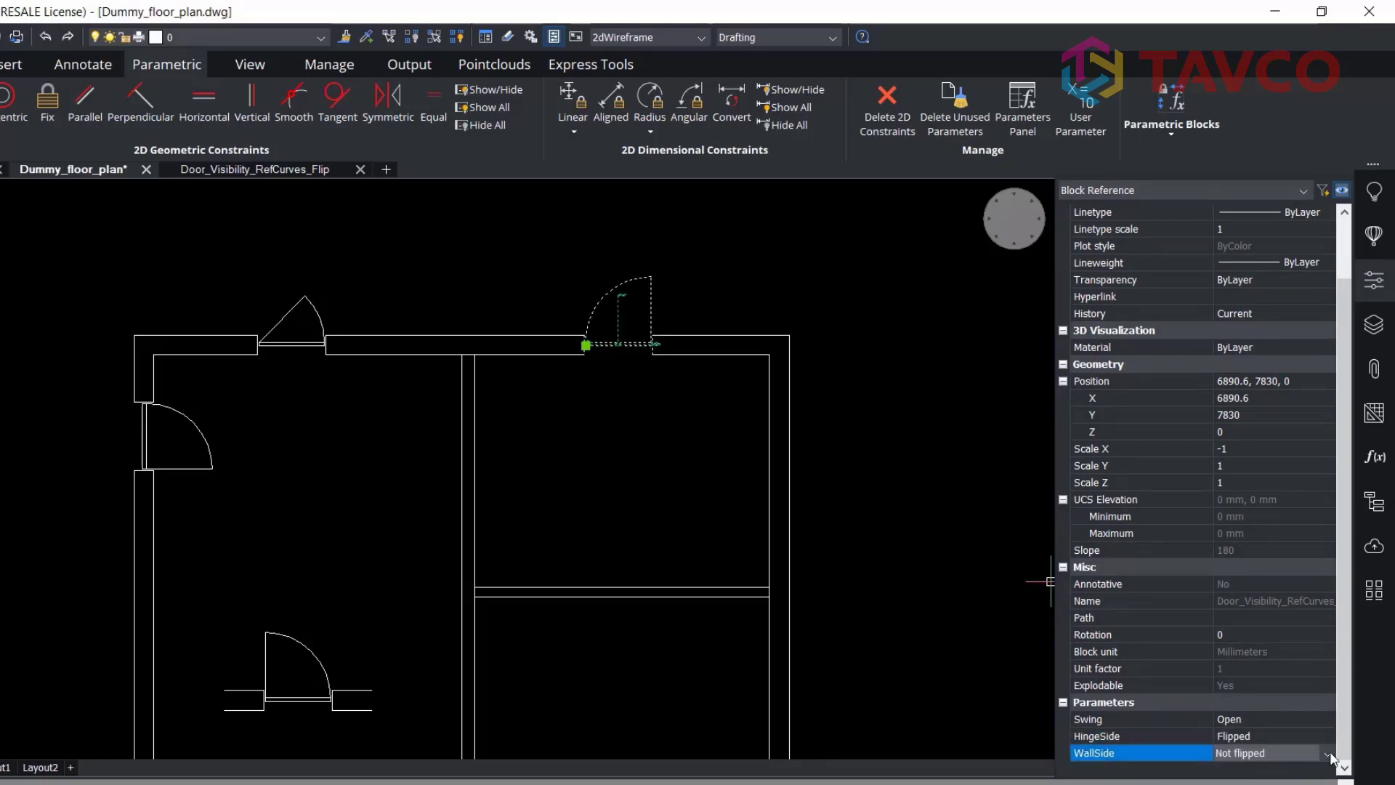
{"action": "left_click", "coordinate": [1283, 752]}
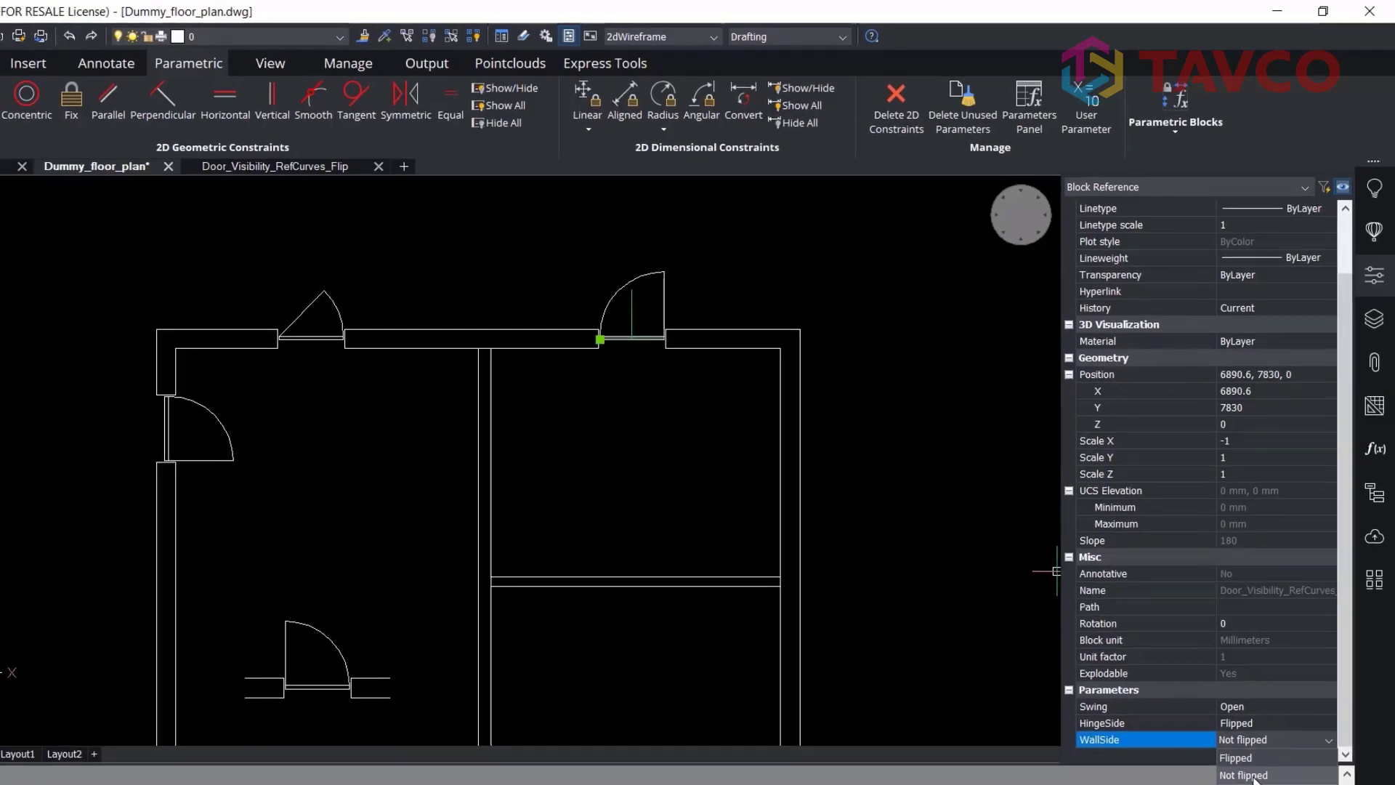
{"action": "left_click", "coordinate": [1261, 724]}
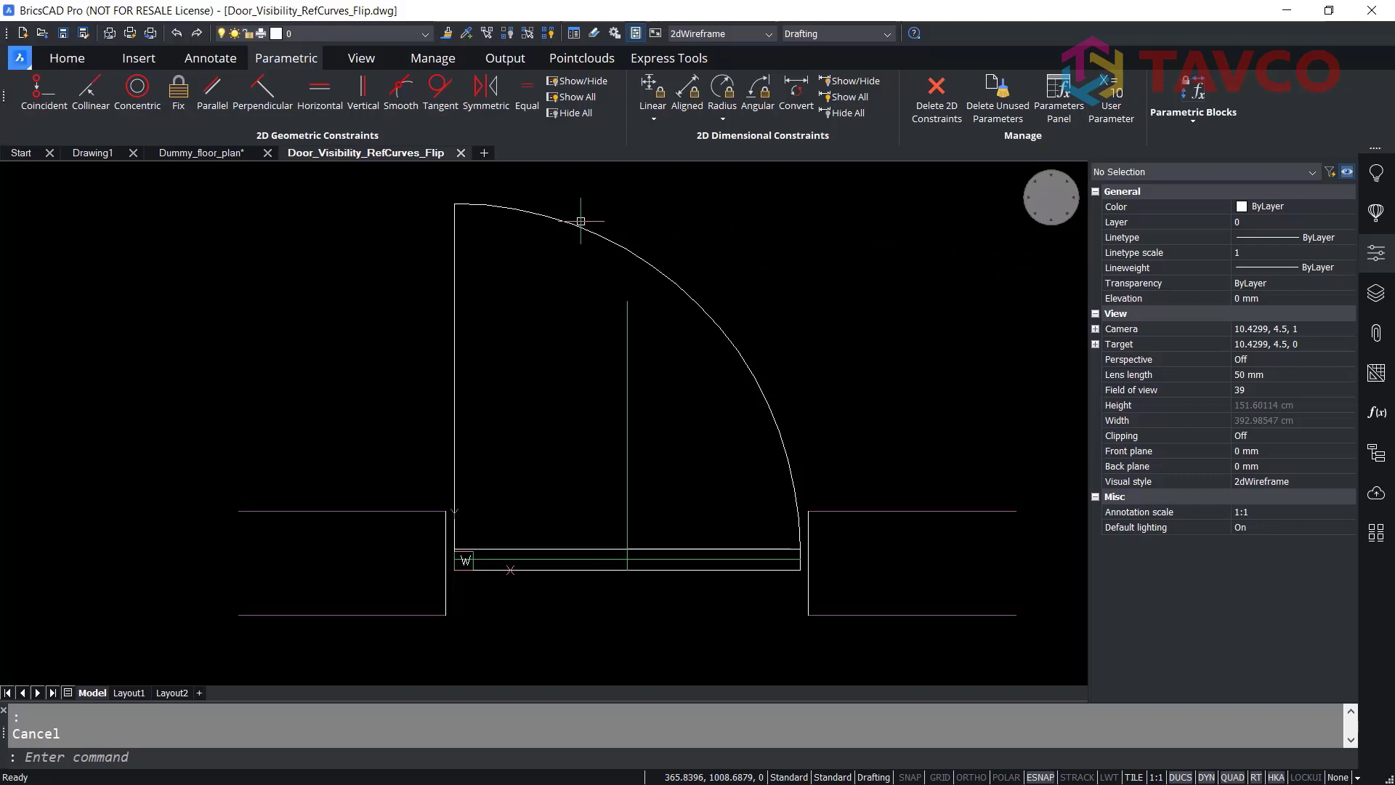
- Save the flip door drawing and define a parametric stretch direction from the closed leaf's upper-left corner to its lower-left corner
{"action": "left_click", "coordinate": [64, 35]}
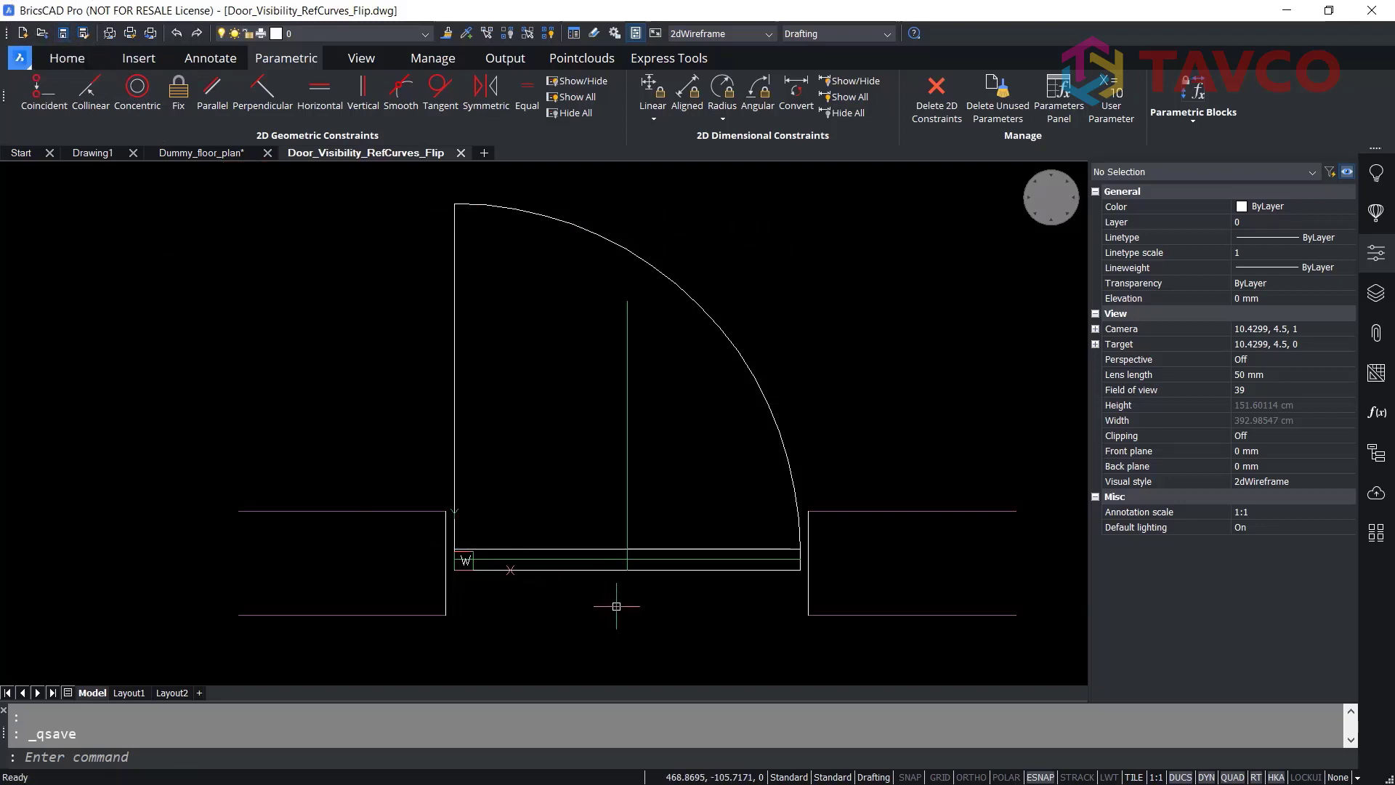
{"action": "scroll", "coordinate": [601, 597], "scroll_direction": "up", "scroll_amount": 2}
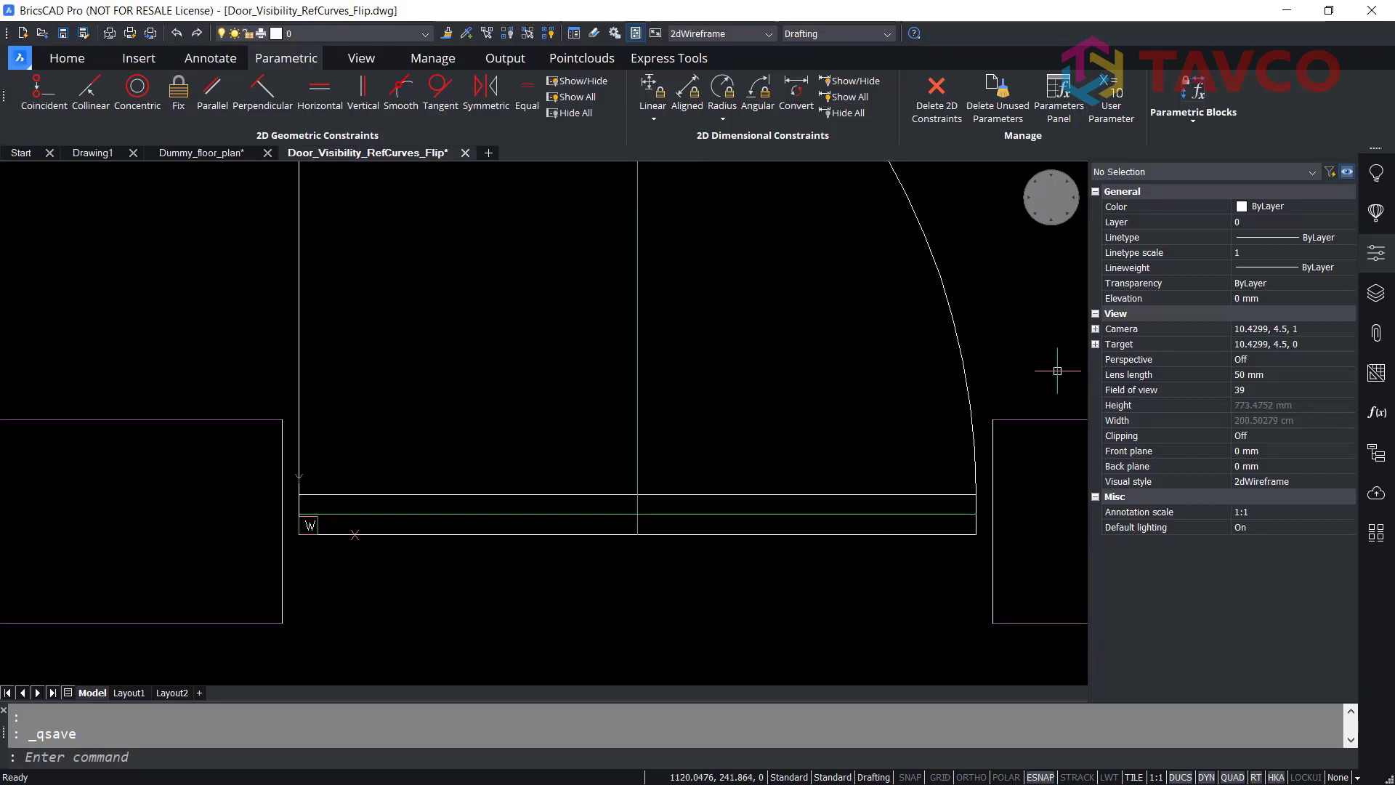
{"action": "left_click", "coordinate": [1377, 254]}
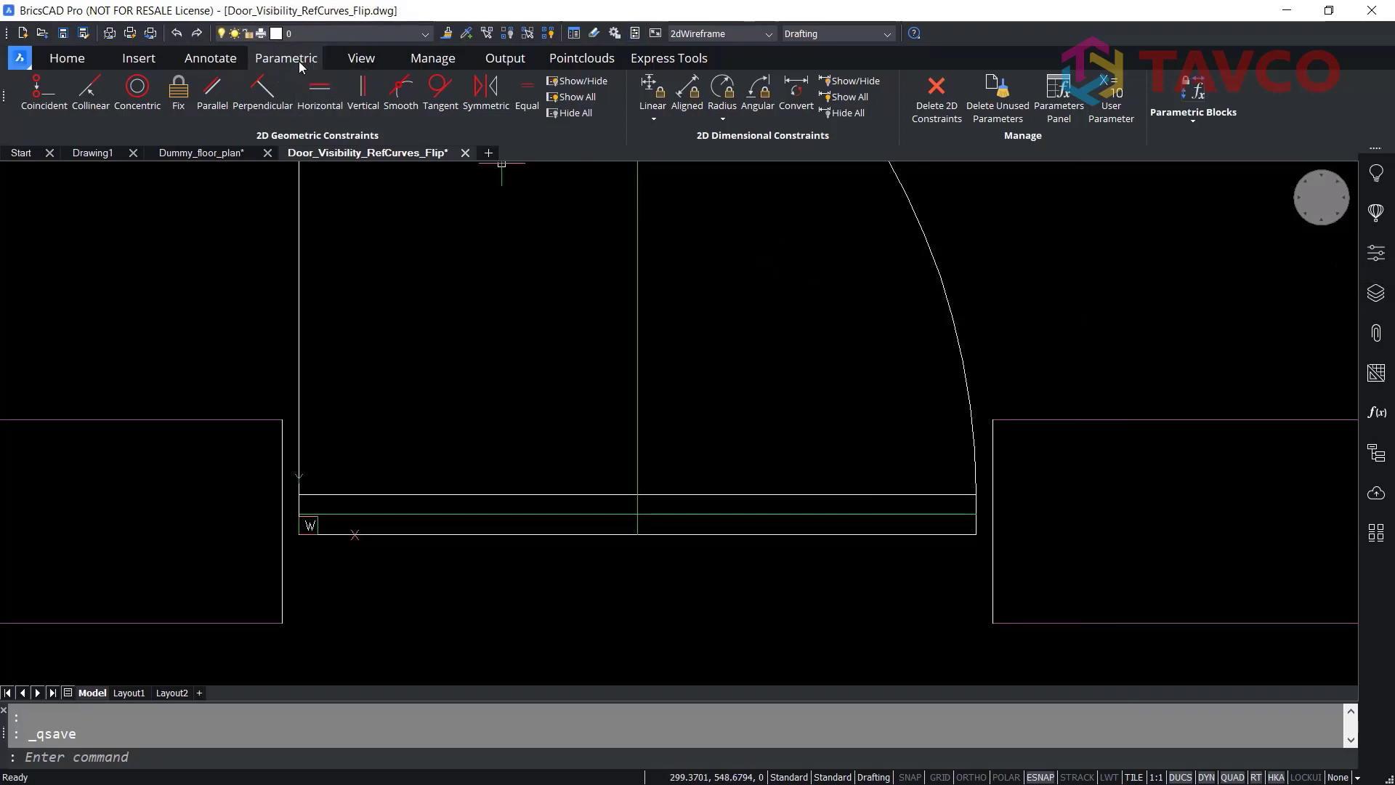
{"action": "left_click", "coordinate": [1197, 118]}
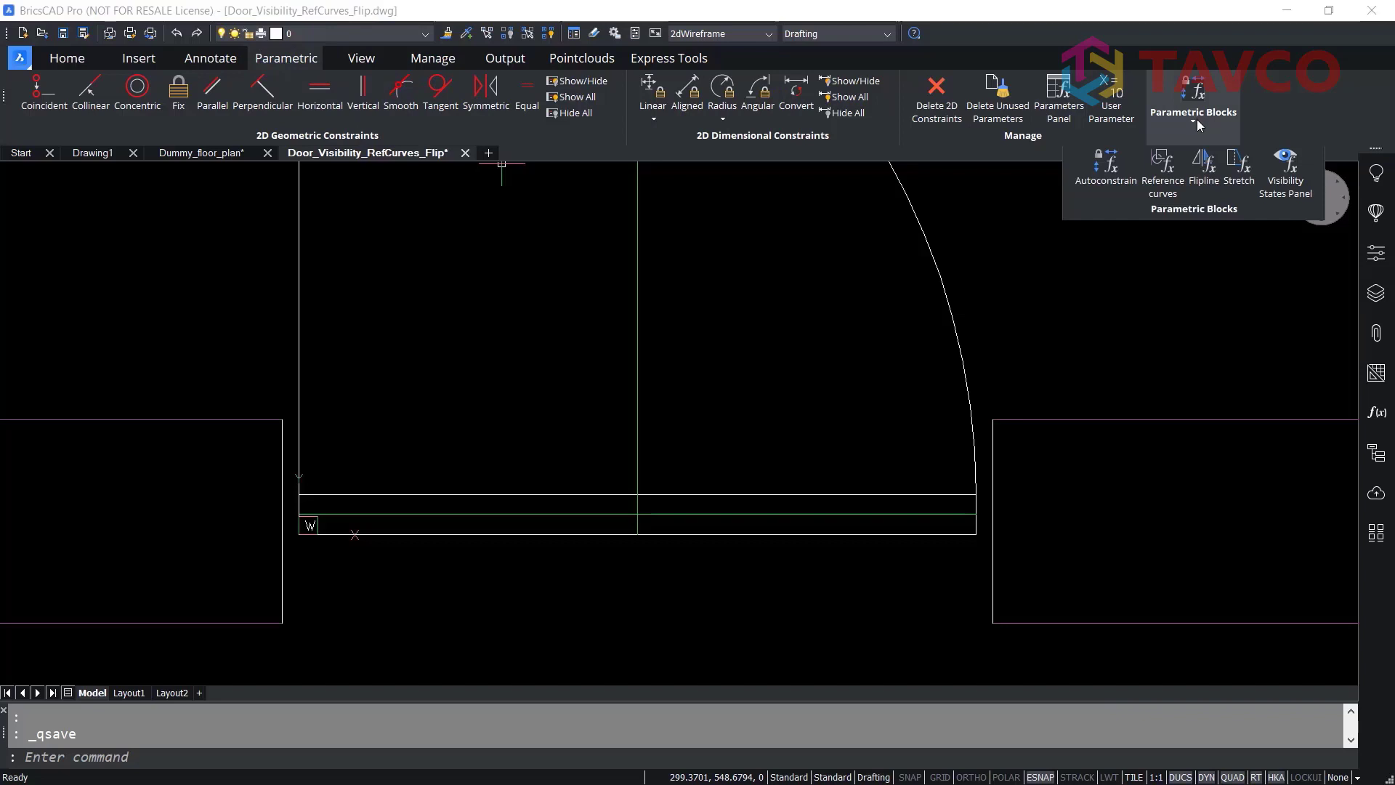
{"action": "left_click", "coordinate": [1241, 185]}
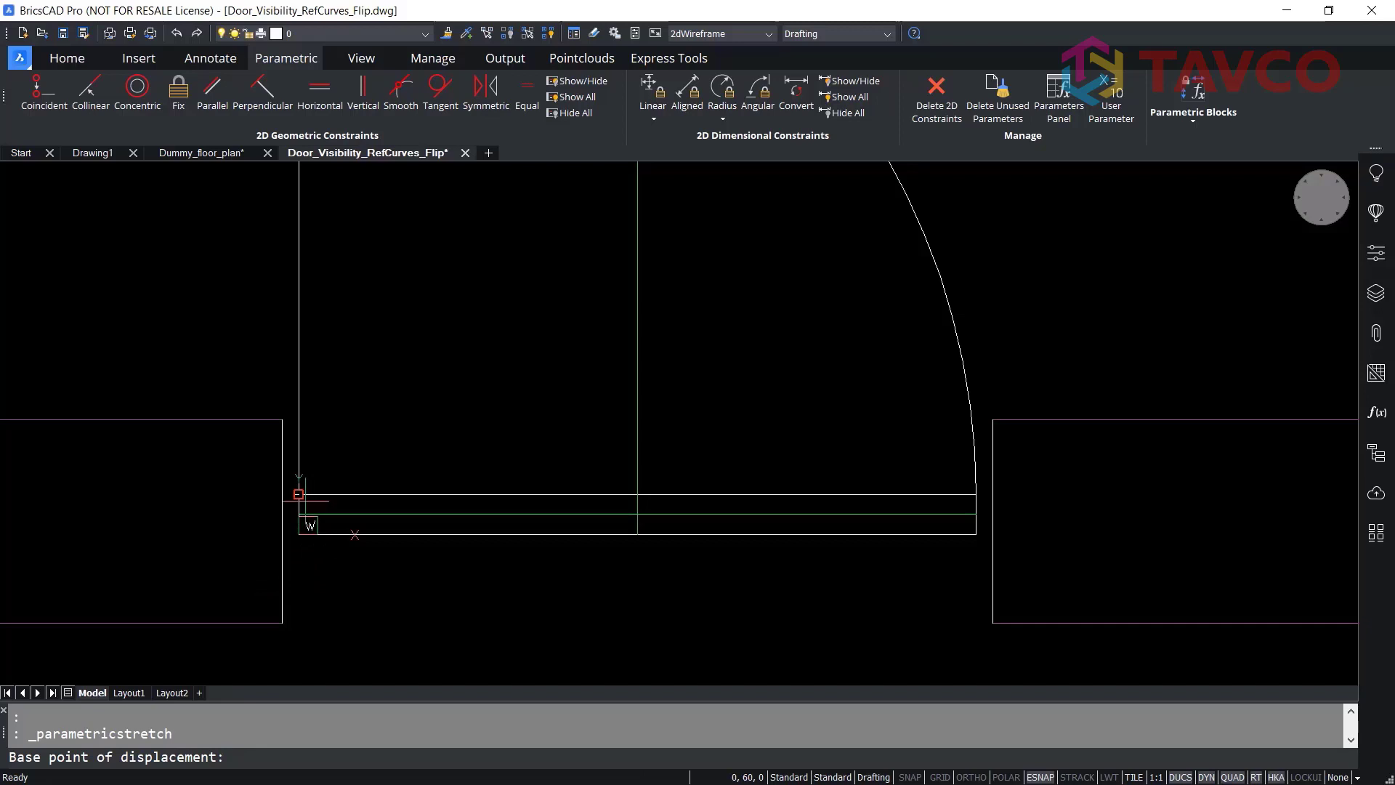
{"action": "left_click", "coordinate": [305, 499]}
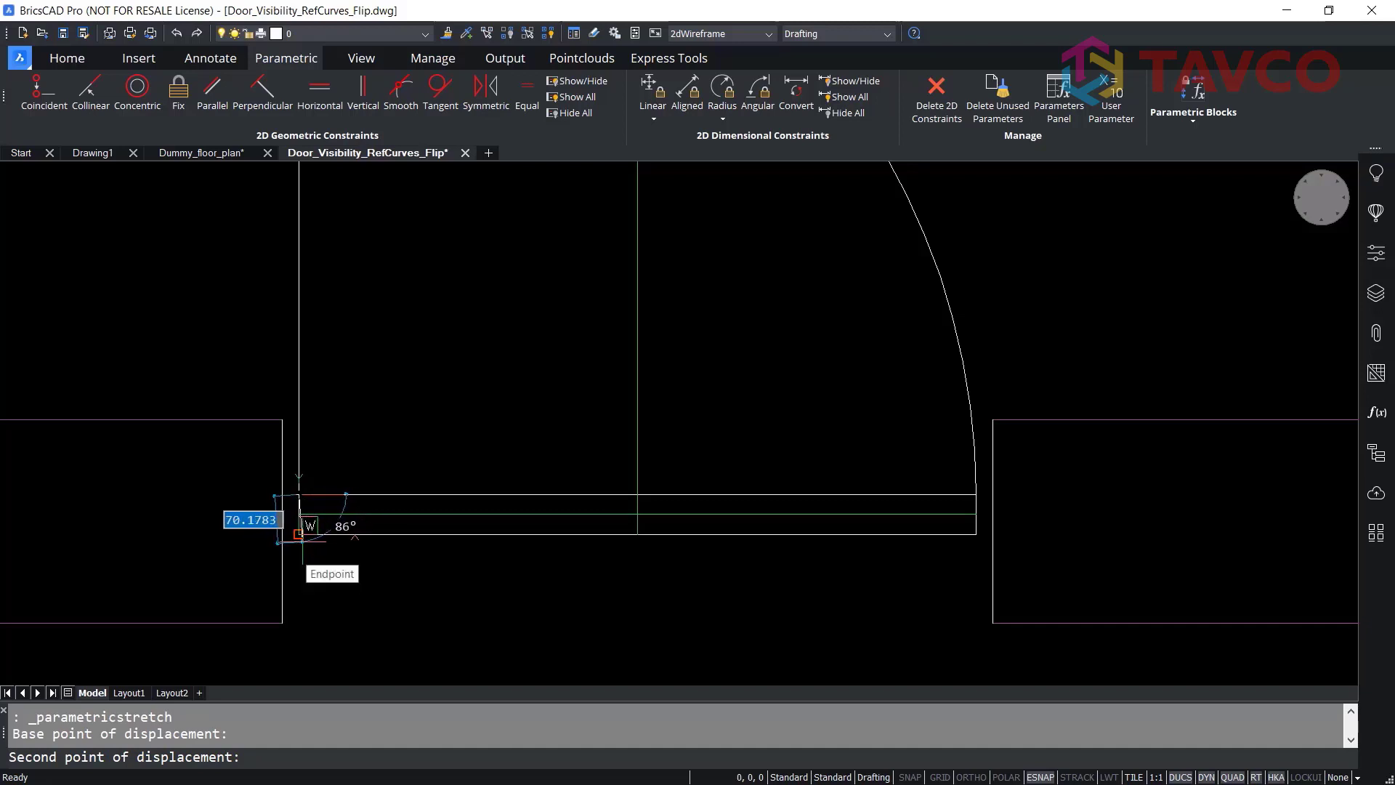
{"action": "left_click", "coordinate": [299, 536]}
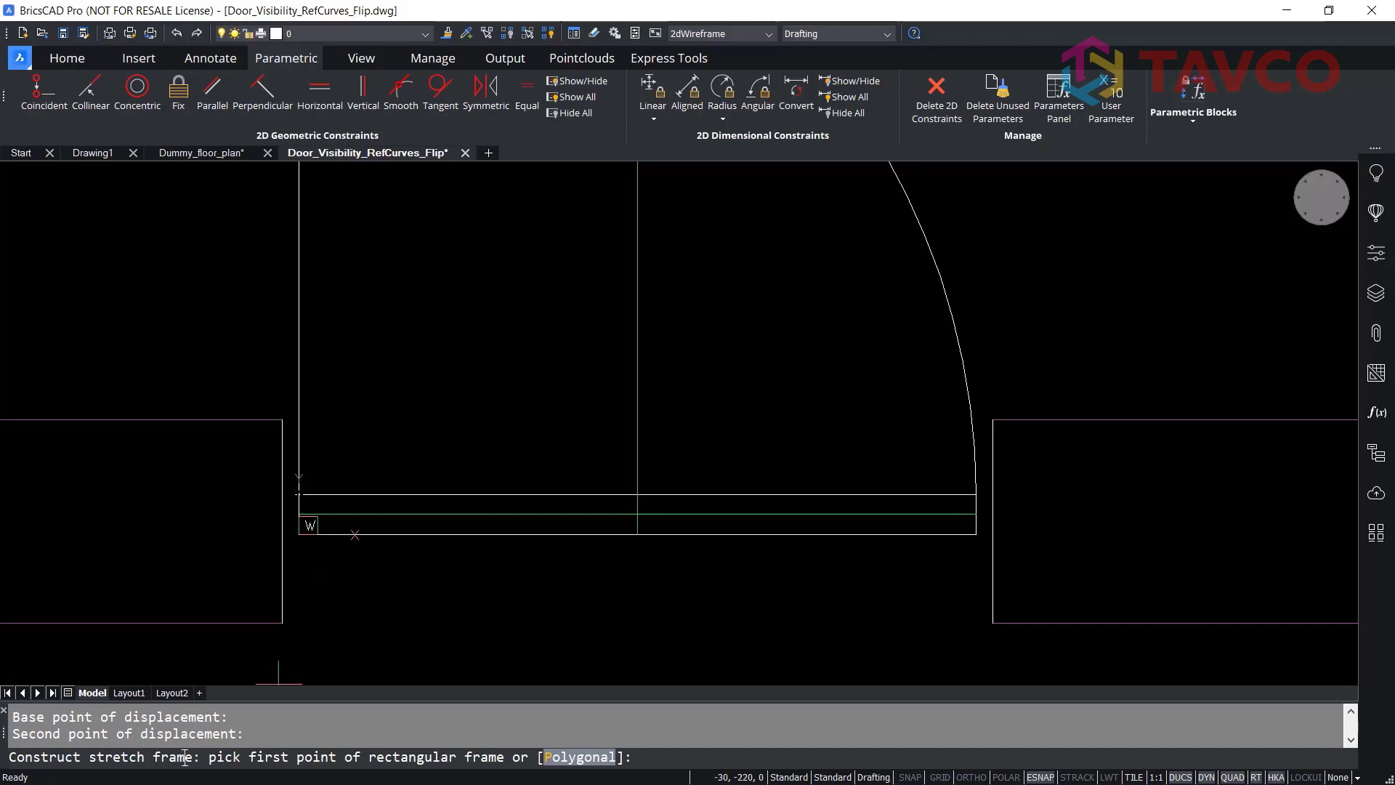
- Draw a rectangular stretch frame around the lower half of the door leaf, accept the affected entities and name the parameter Thickness
{"action": "left_click", "coordinate": [292, 564]}
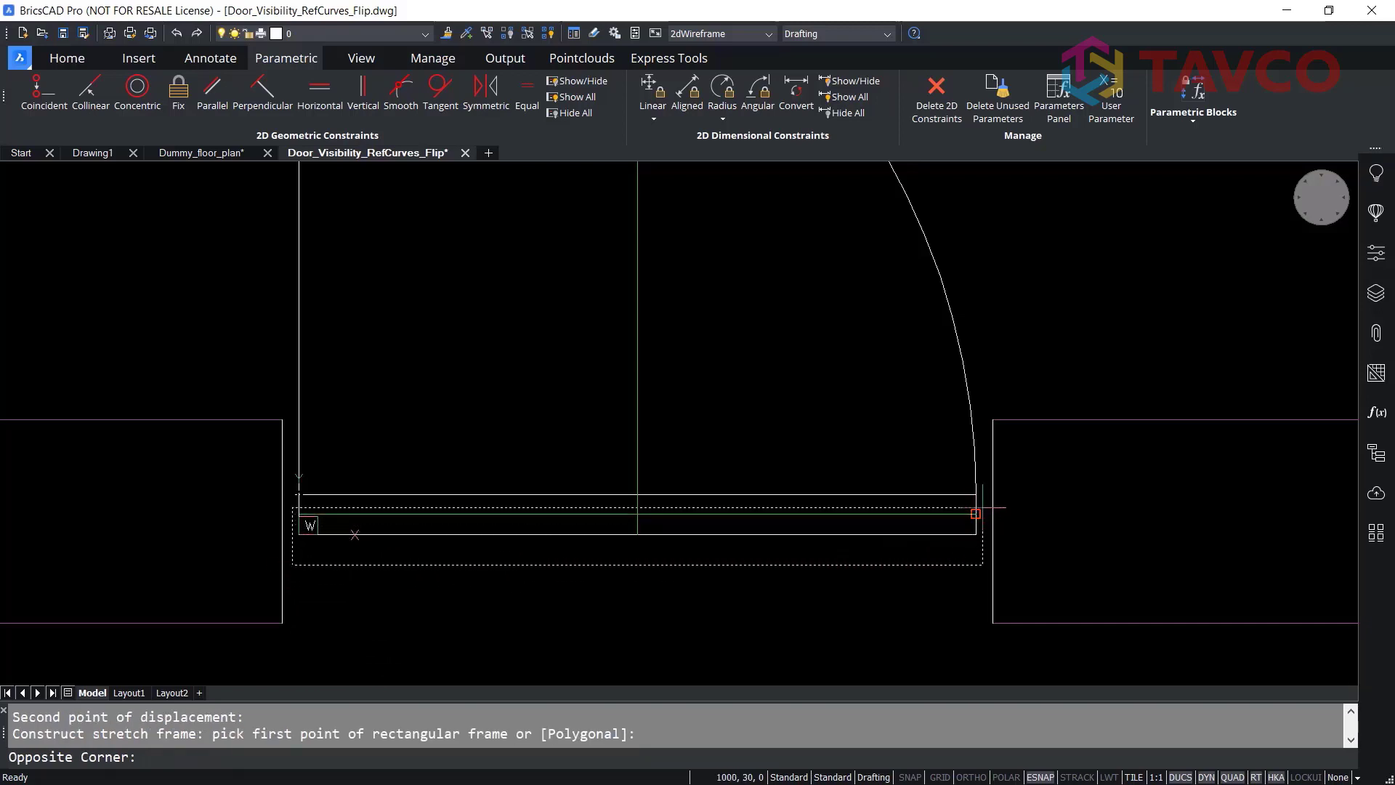
{"action": "scroll", "coordinate": [986, 507], "scroll_direction": "up", "scroll_amount": 3}
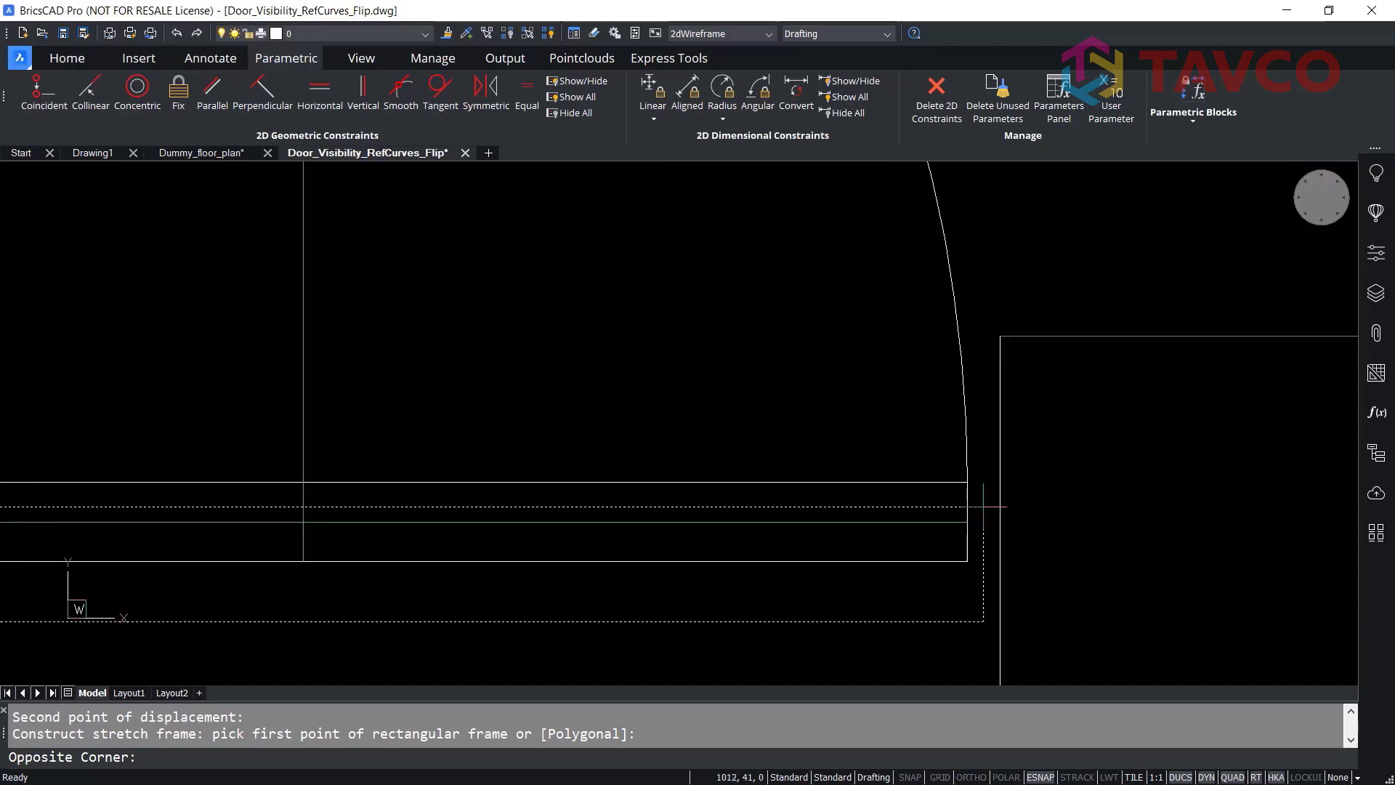
{"action": "left_click", "coordinate": [984, 507]}
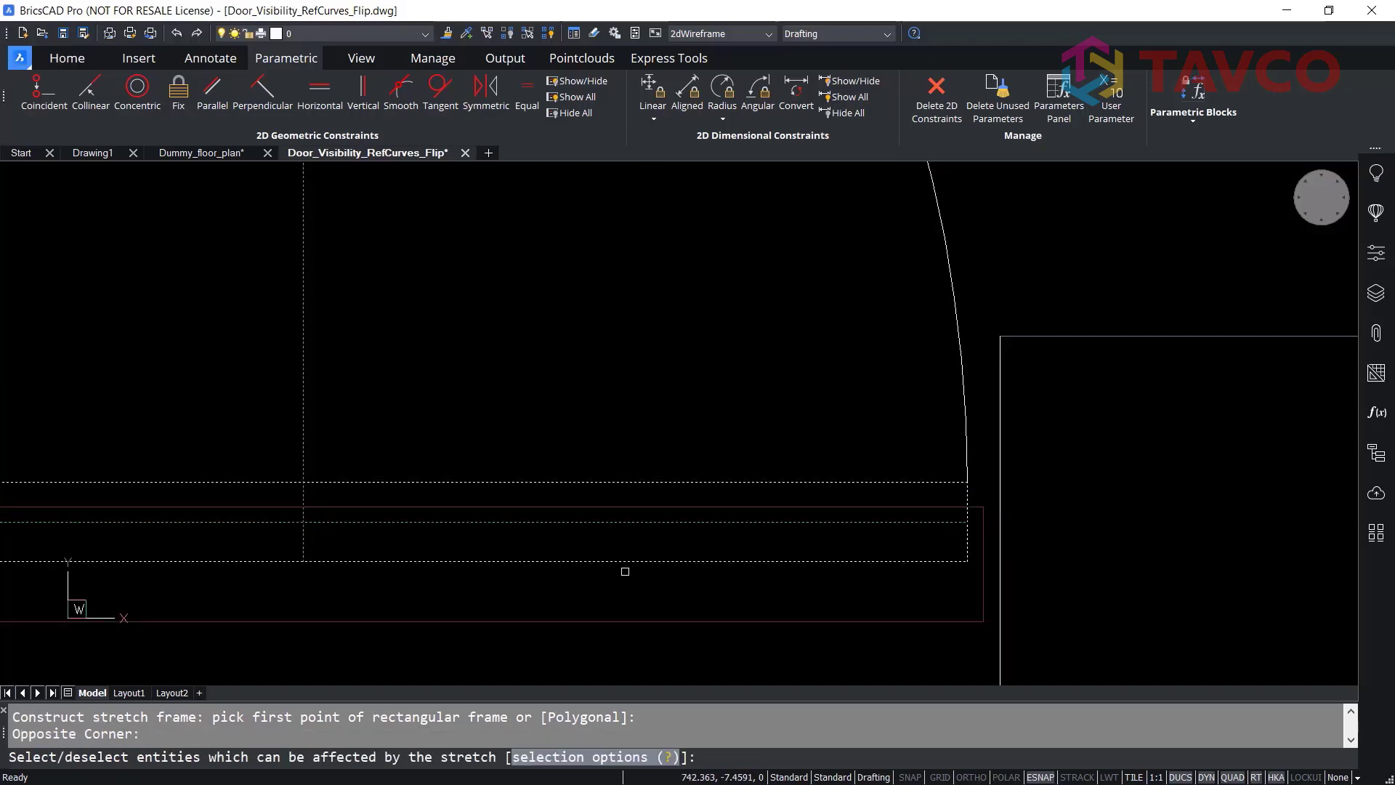
{"action": "scroll", "coordinate": [625, 571], "scroll_direction": "down", "scroll_amount": 3}
{"action": "middle_click_drag", "start_coordinate": [594, 588], "coordinate": [679, 560]}
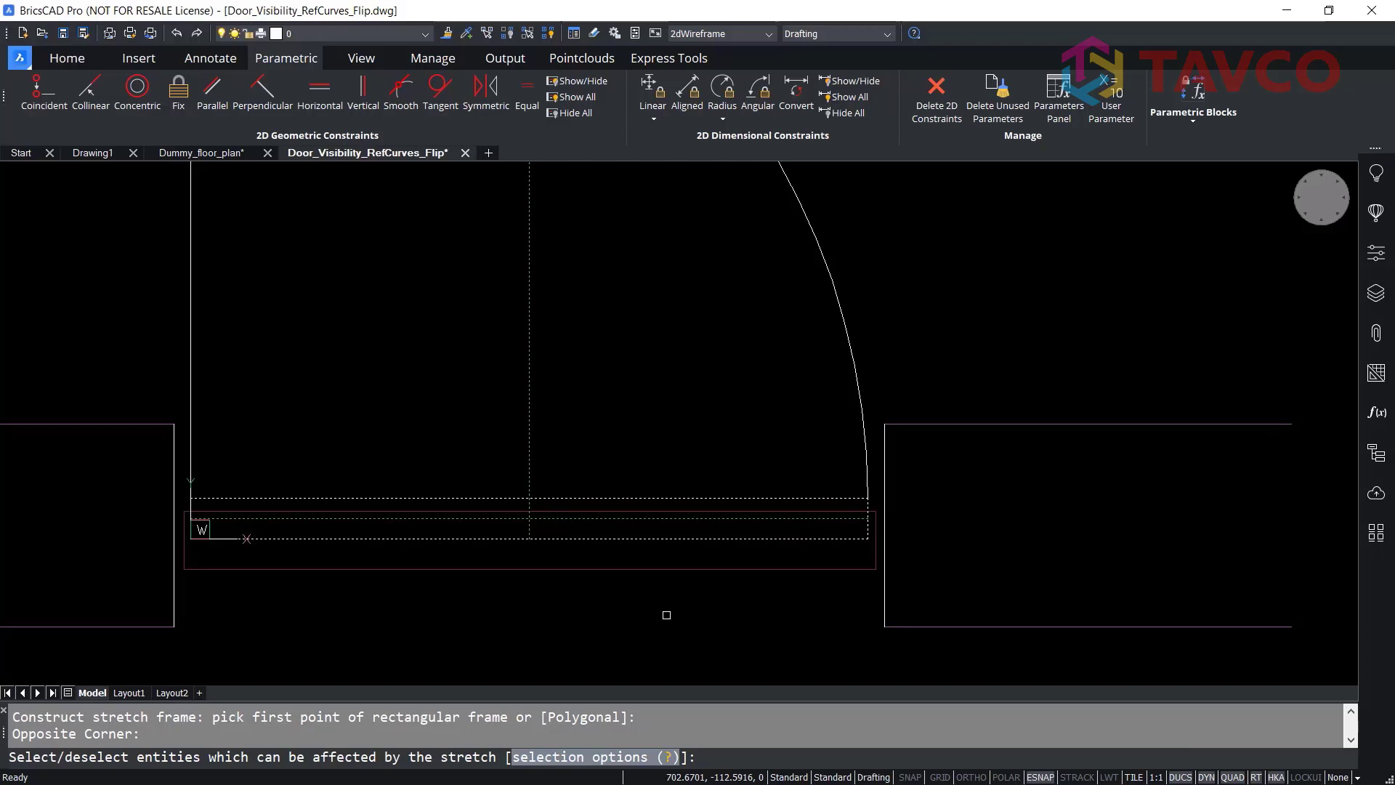
{"action": "key", "text": "Return"}
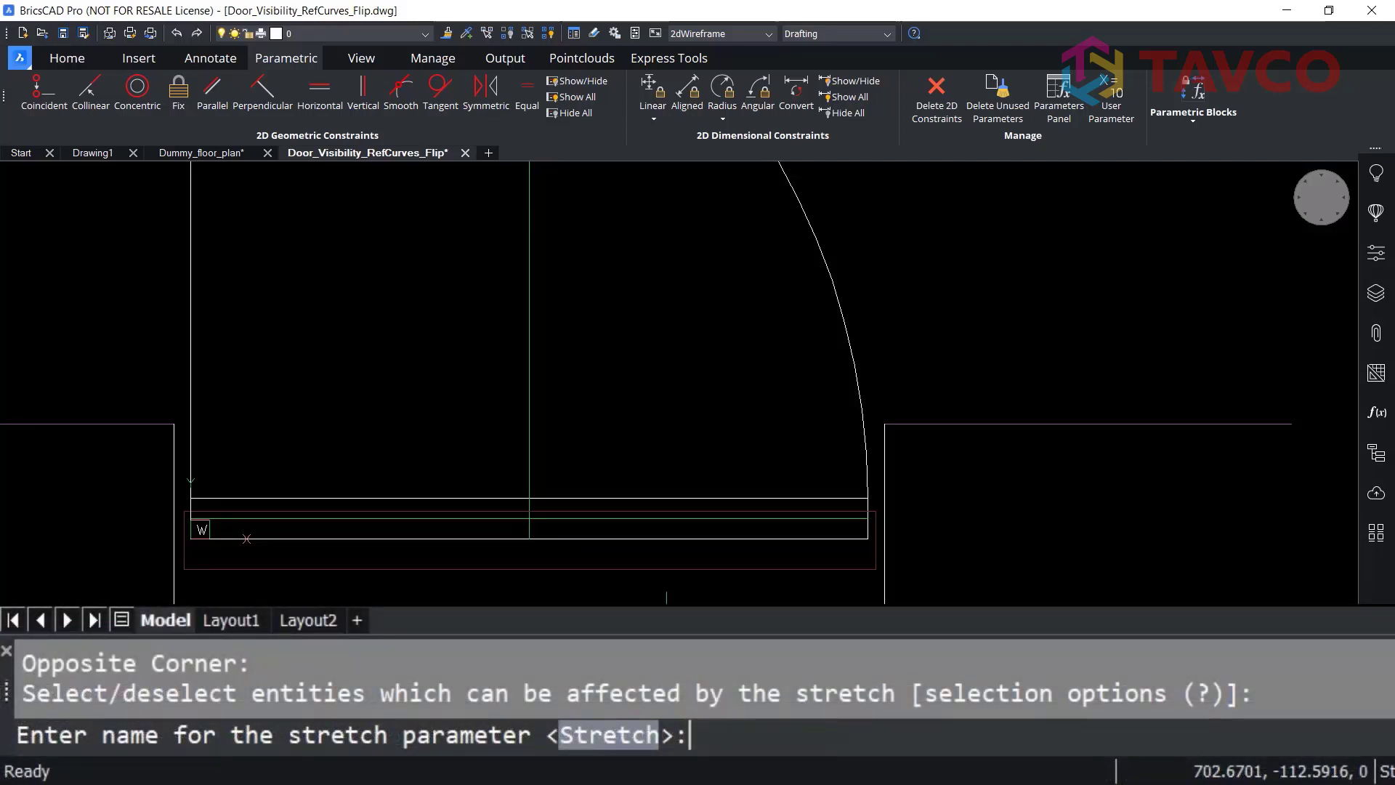
{"action": "type", "text": "Thick"}
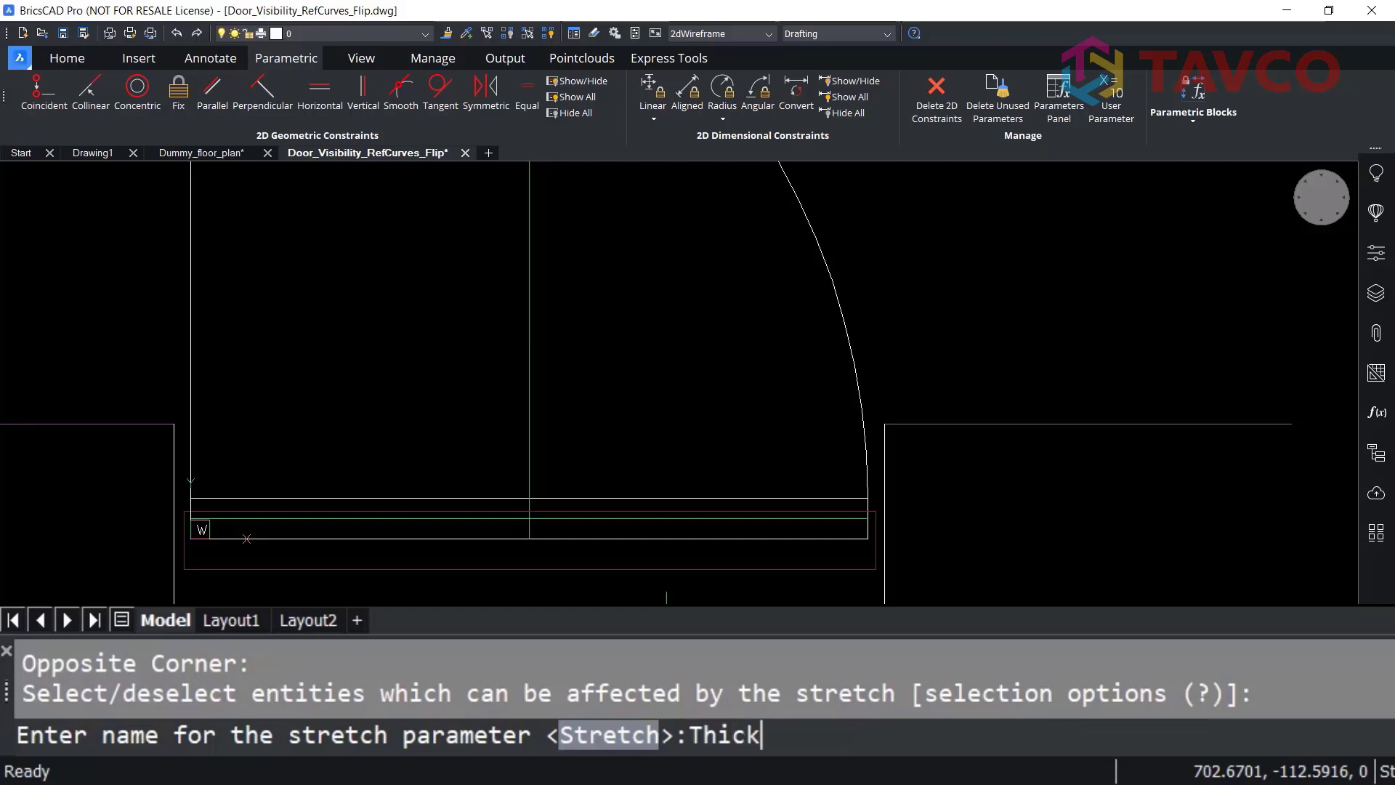
{"action": "type", "text": "ness"}
{"action": "key", "text": "Return"}
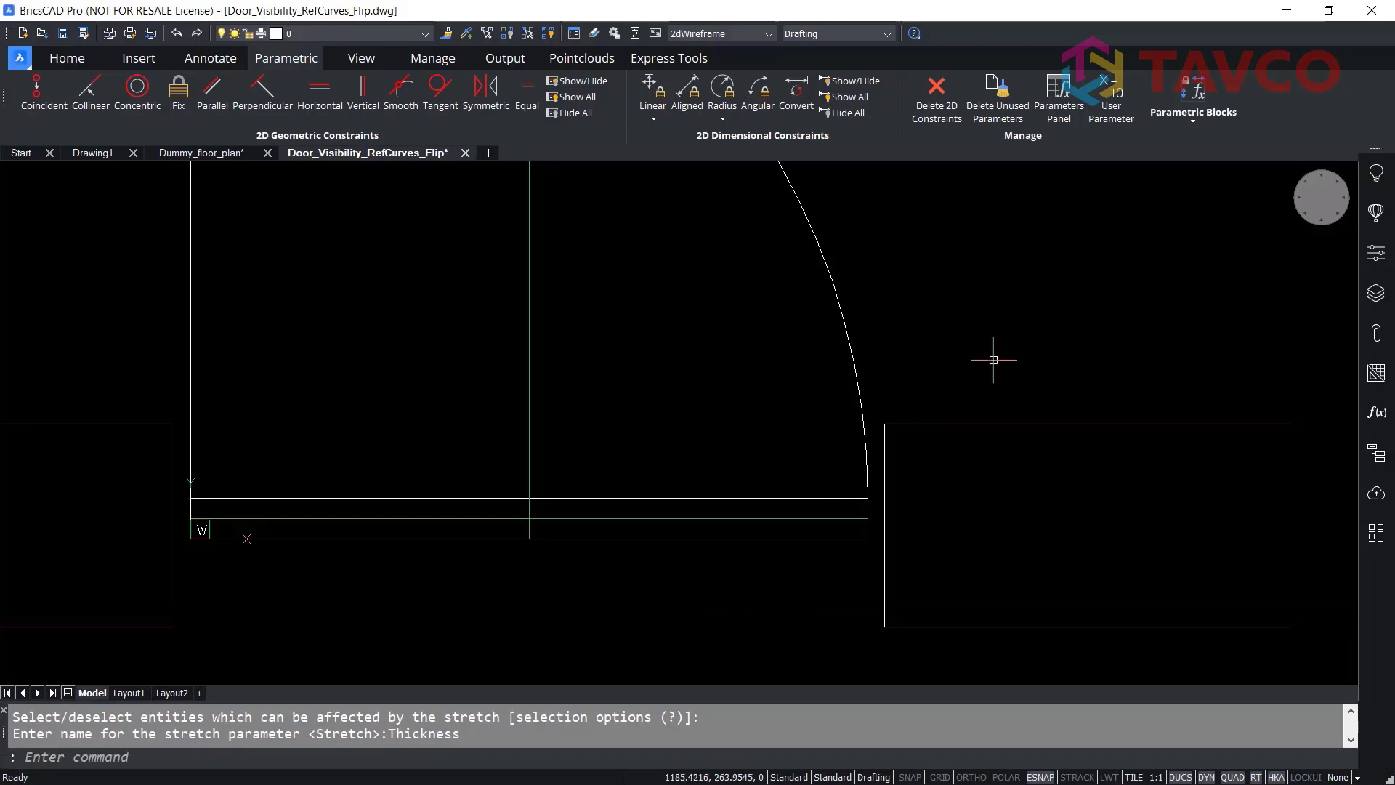
- Examine the layer list for the layer that holds the parametric stretch vectors, including its colour
{"action": "left_click", "coordinate": [1375, 293]}
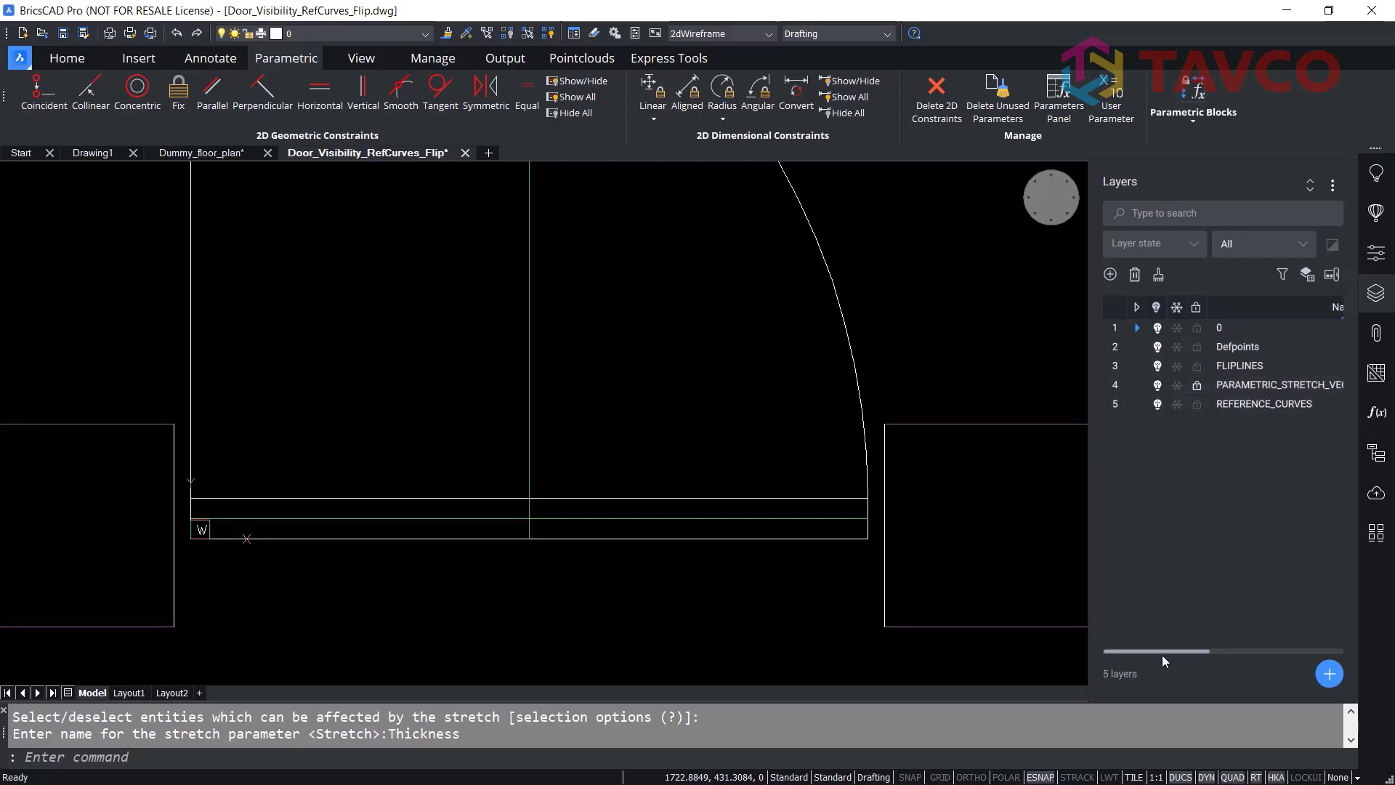
{"action": "left_click", "coordinate": [1221, 651]}
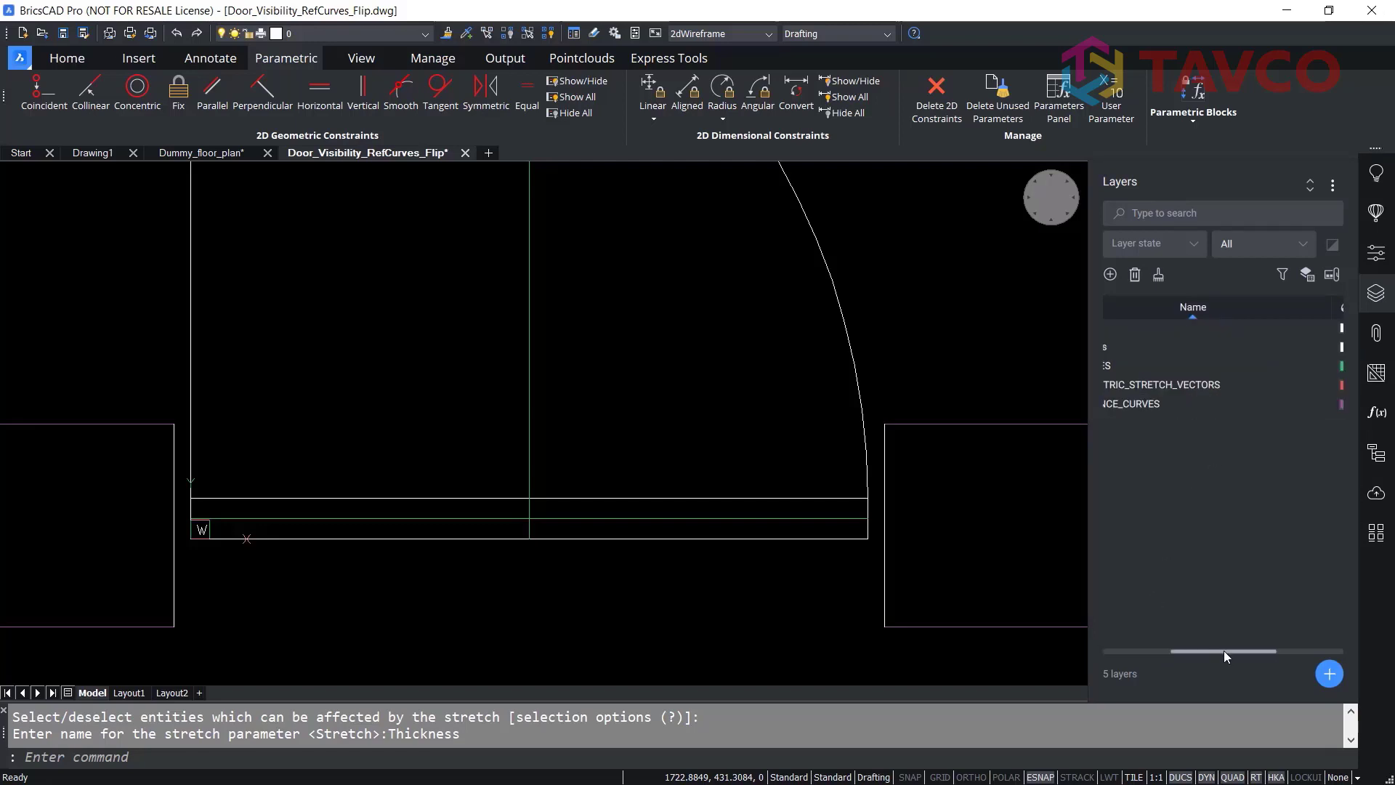
{"action": "left_click", "coordinate": [1149, 648]}
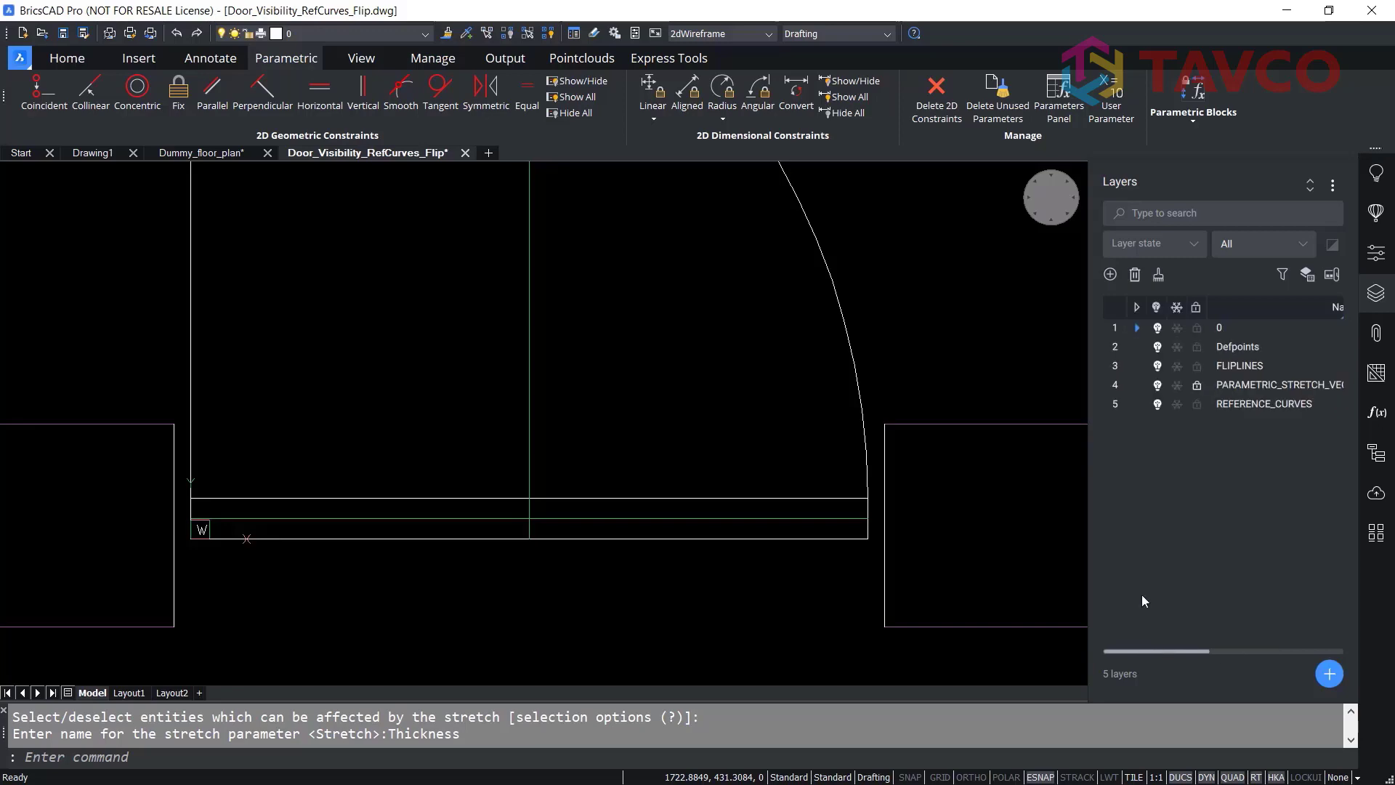
- Save the drawing as Door_Visibility_RefCurves_Flip_Stretch.dwg in the Door 2D library folder
{"action": "key", "text": "ctrl+shift+s"}
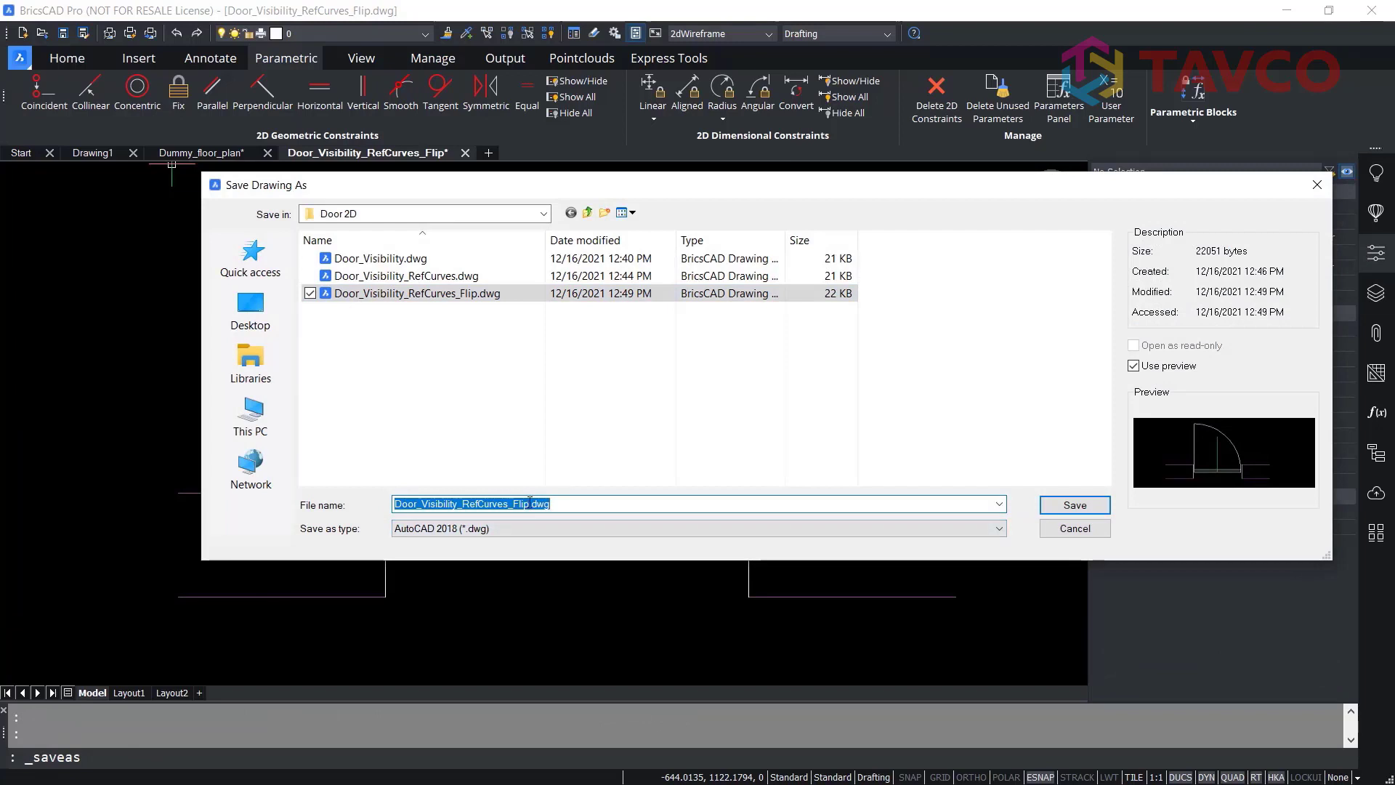
{"action": "left_click", "coordinate": [526, 503]}
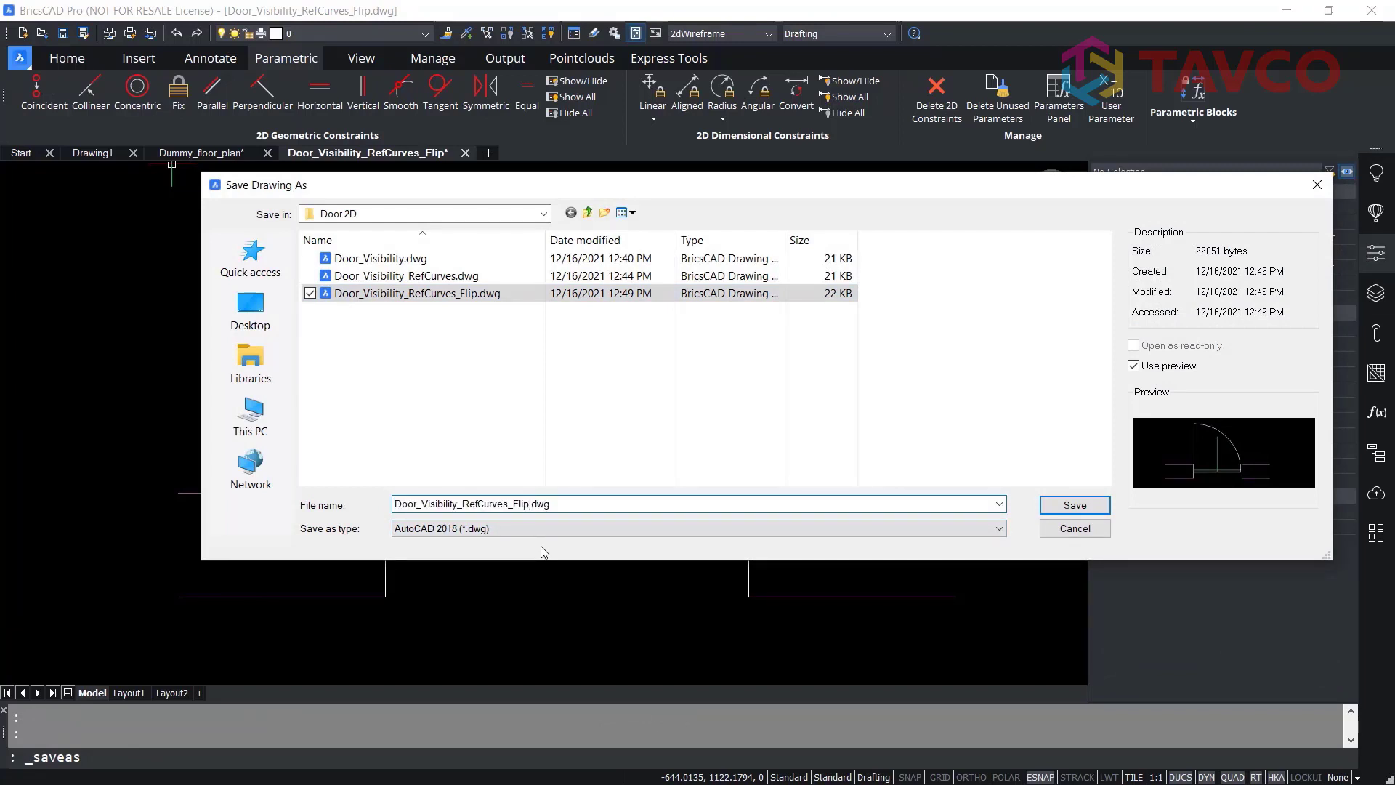
{"action": "type", "text": "_Stretch"}
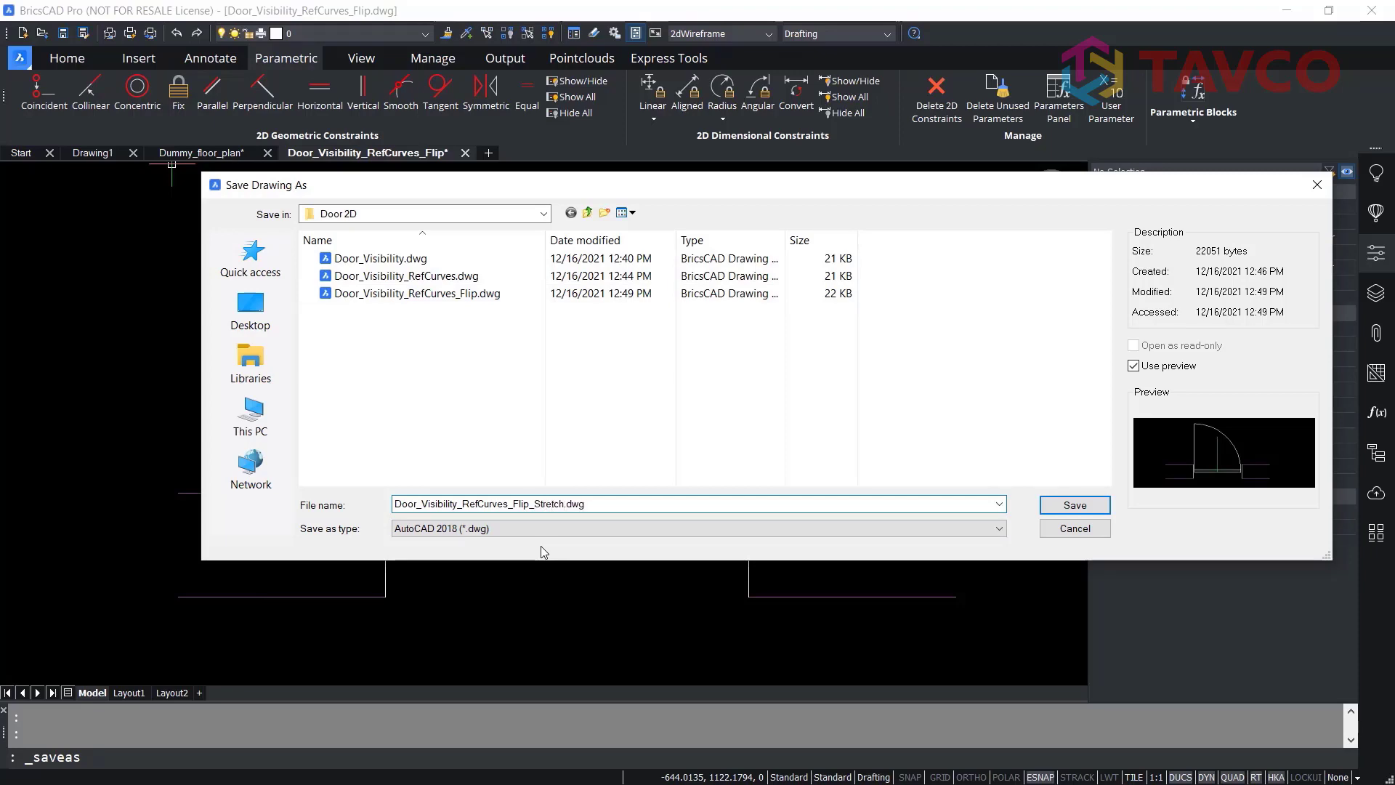
{"action": "key", "text": "Return"}
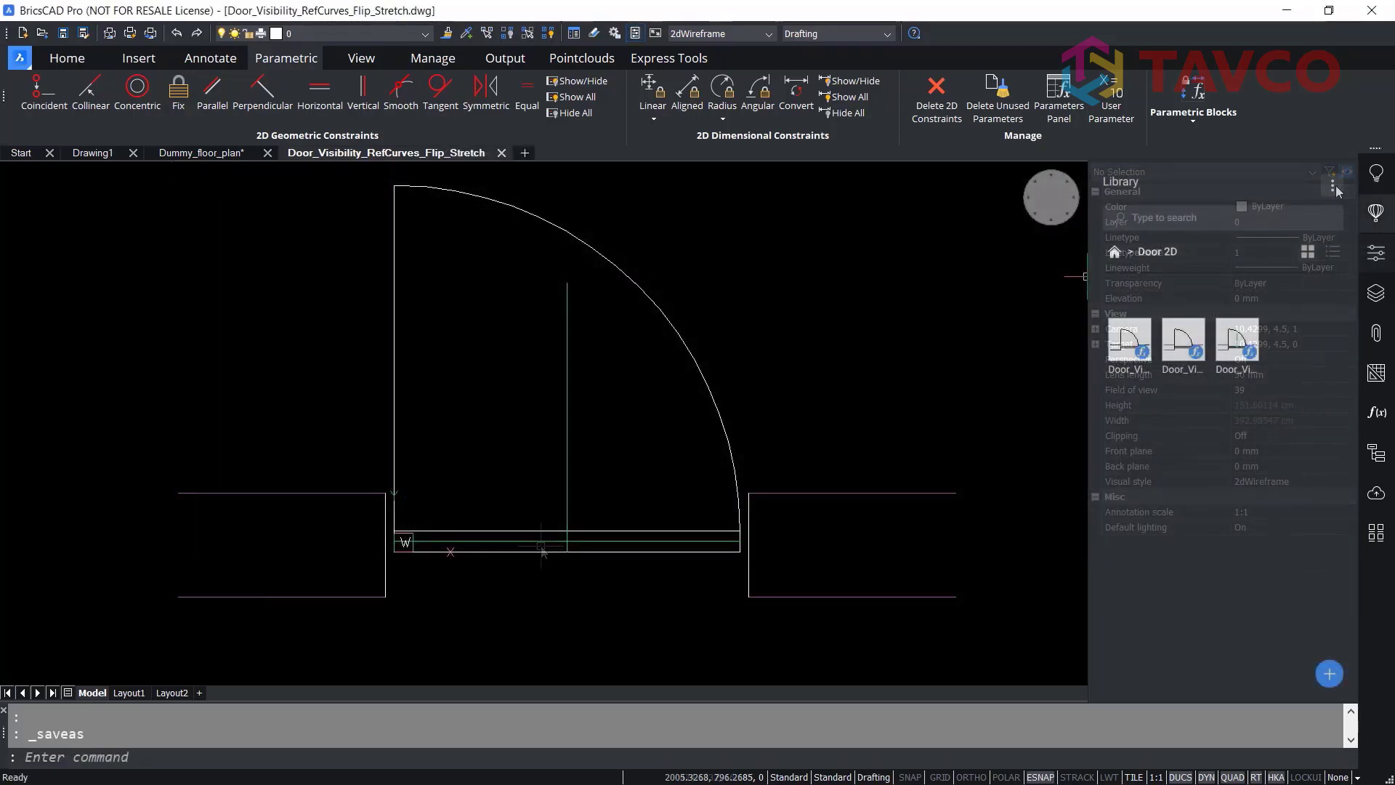
- Regenerate the library thumbnails and switch to the Dummy_floor_plan drawing
{"action": "left_click", "coordinate": [1334, 186]}
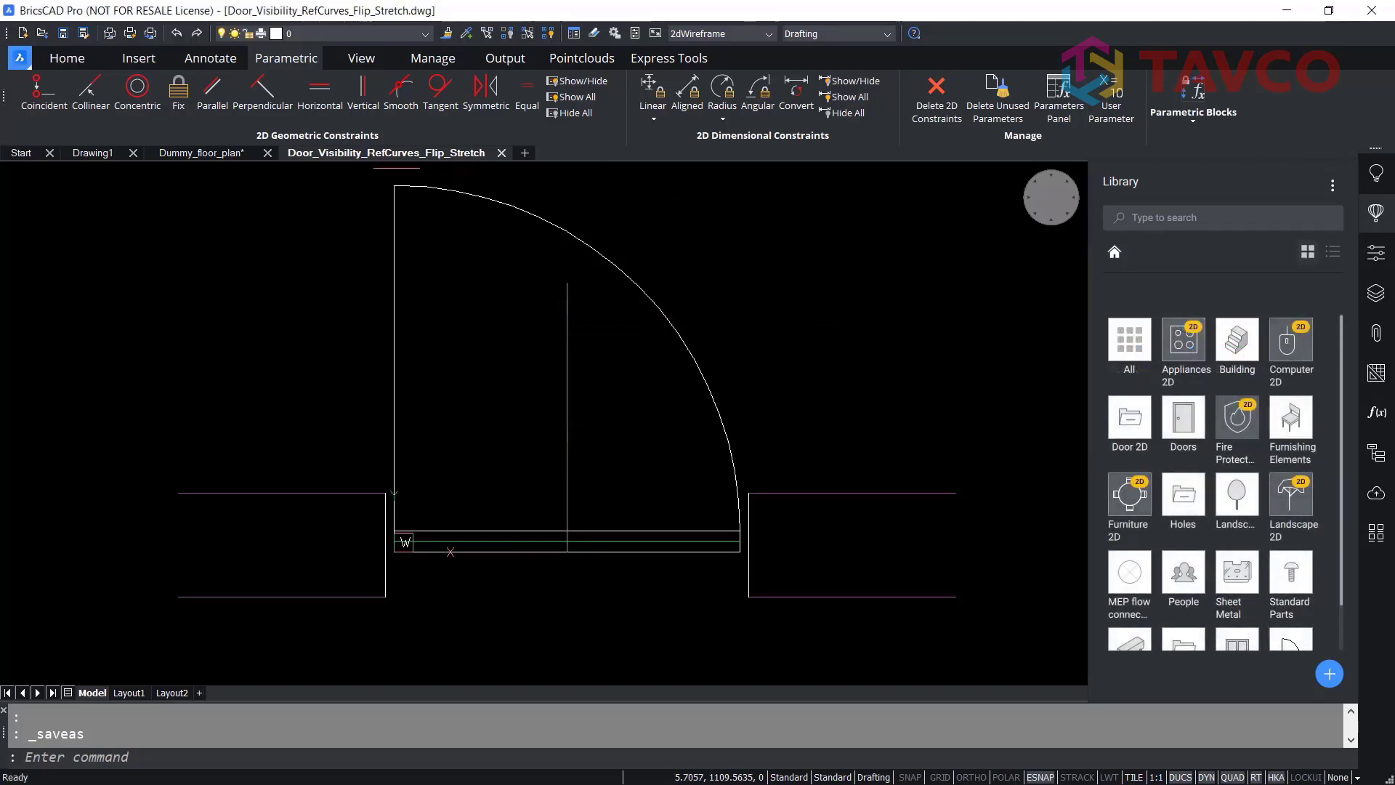
{"action": "left_click", "coordinate": [202, 153]}
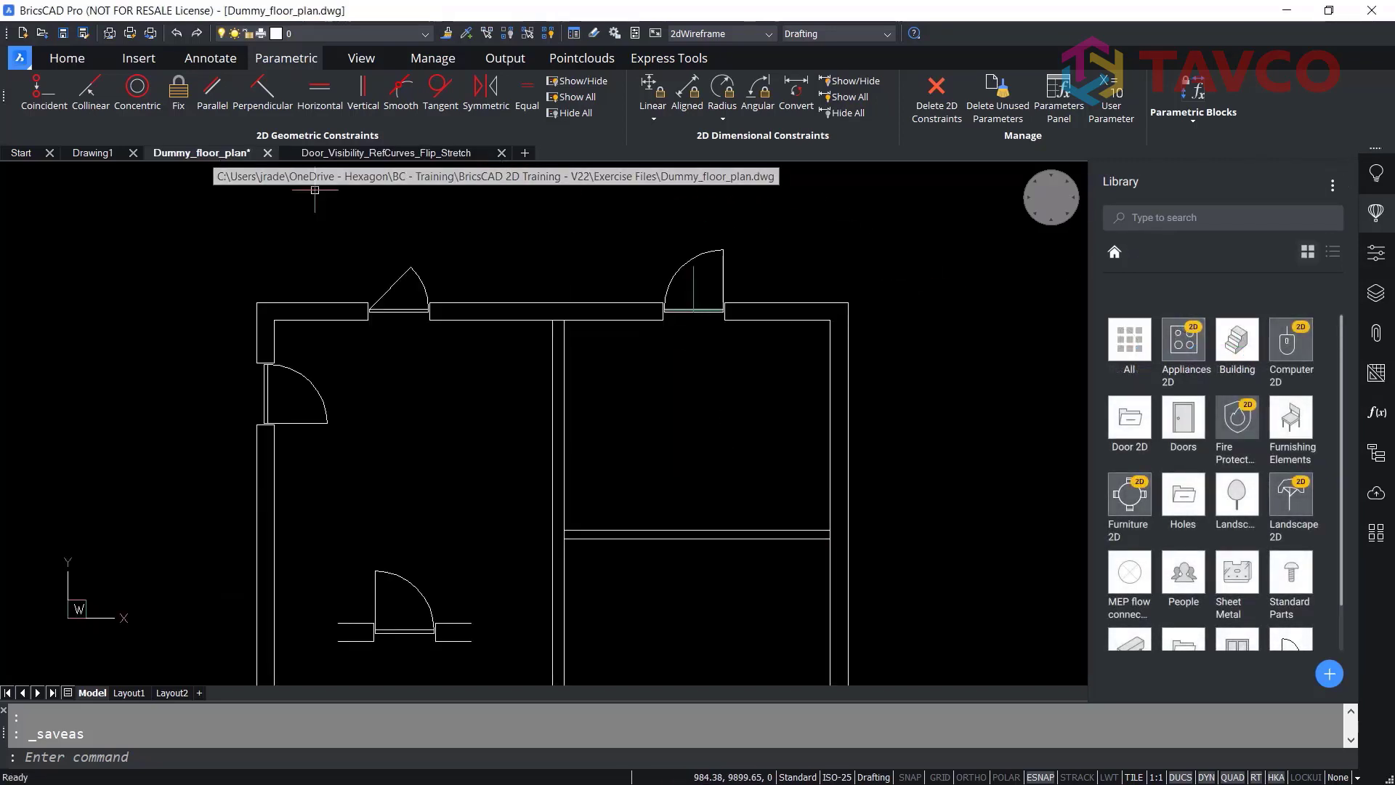
{"action": "middle_click_drag", "start_coordinate": [872, 377], "coordinate": [860, 302]}
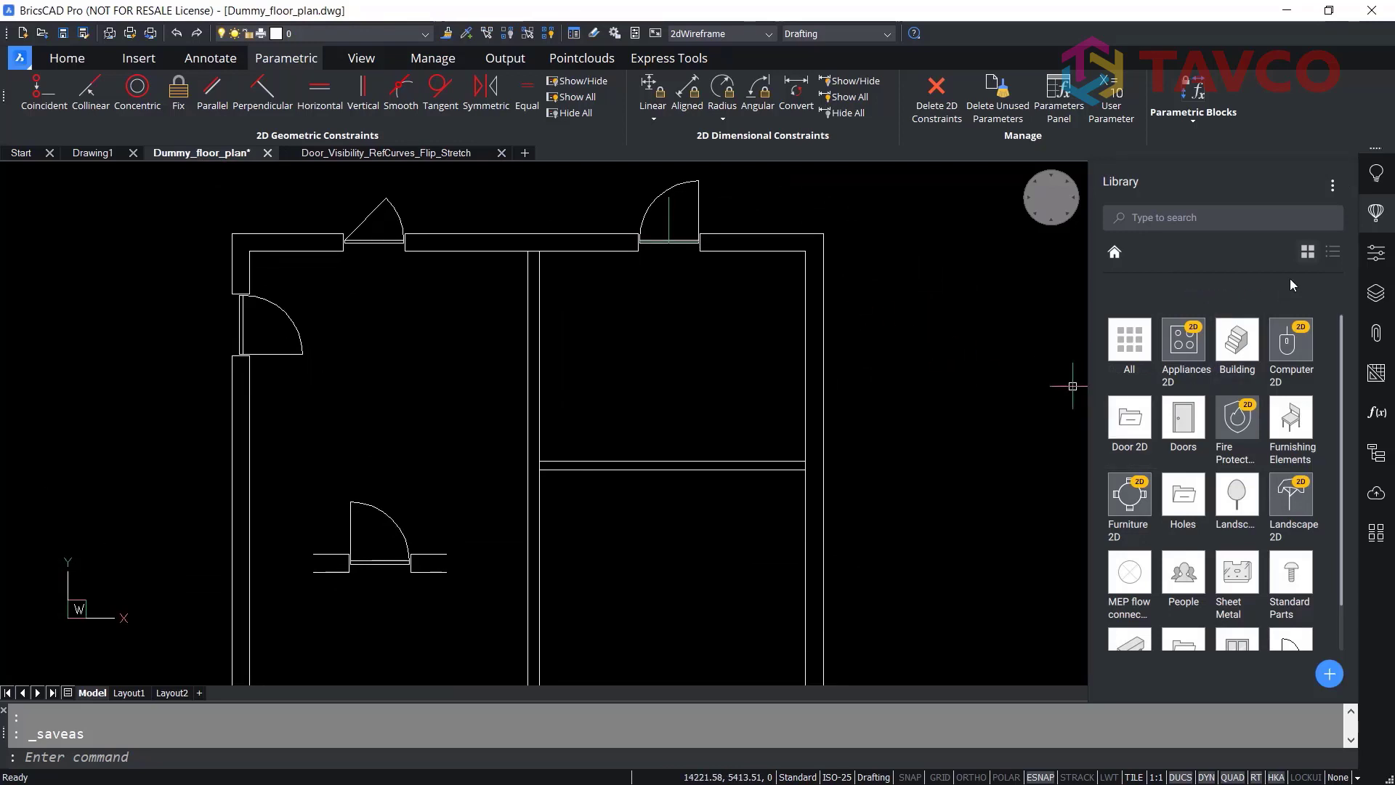
- Insert the Door_Visibility_RefCurves_Flip_Stretch block from the Door 2D library into the right exterior wall of the upper-right room
{"action": "left_click", "coordinate": [1130, 419]}
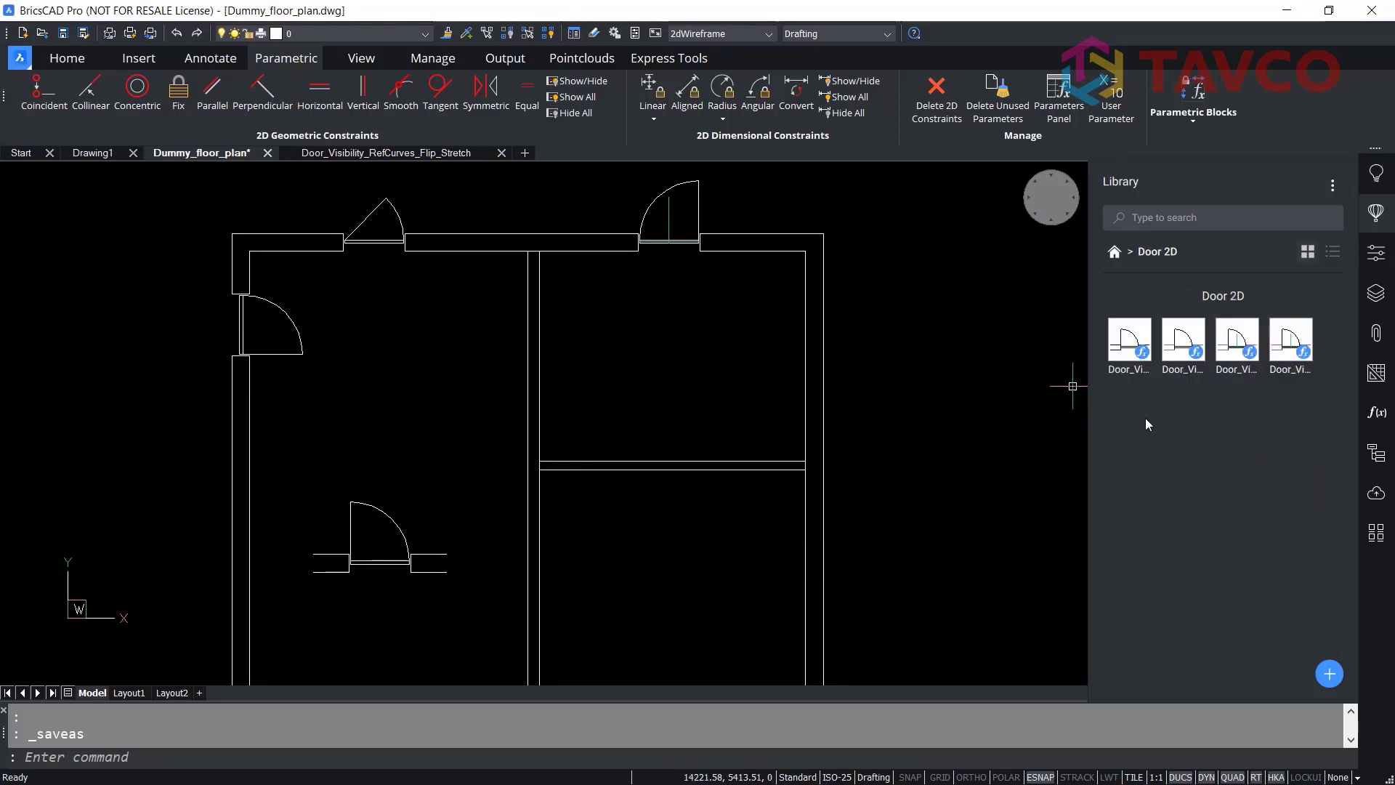
{"action": "left_click", "coordinate": [1287, 354]}
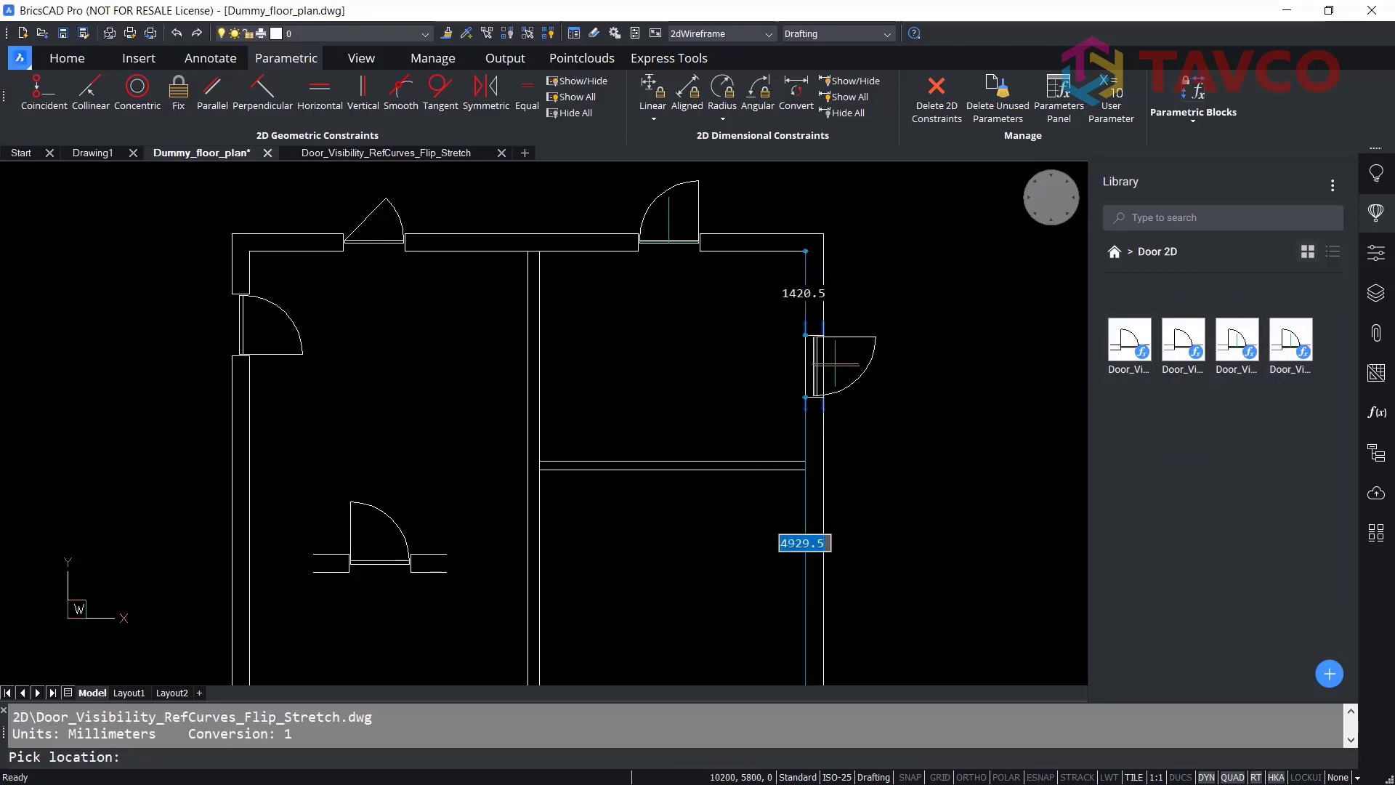
{"action": "left_click", "coordinate": [837, 364]}
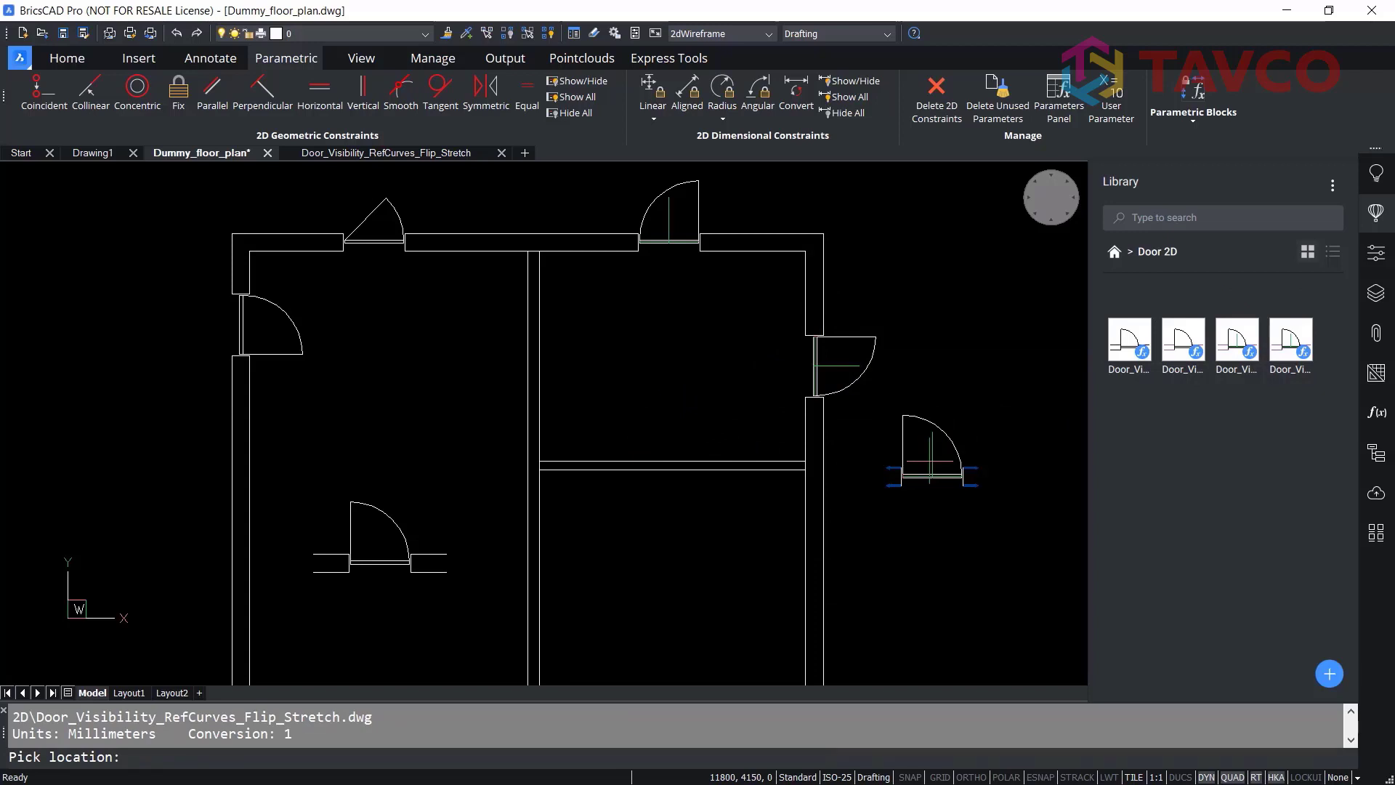
{"action": "key", "text": "Escape"}
- Change the Thickness parameter of the newly inserted door in the right exterior wall
{"action": "scroll", "coordinate": [844, 350], "scroll_direction": "up", "scroll_amount": 5}
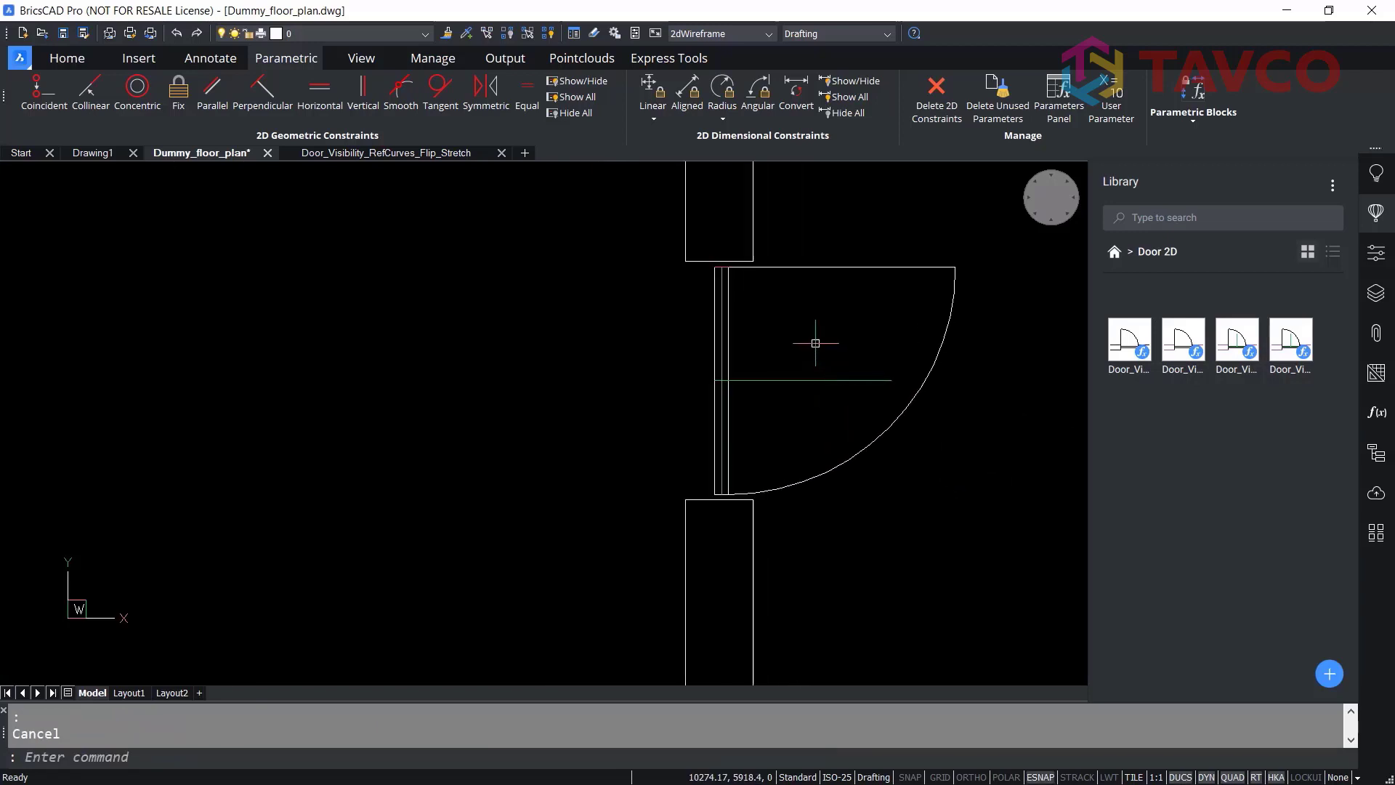
{"action": "scroll", "coordinate": [815, 343], "scroll_direction": "up", "scroll_amount": 3}
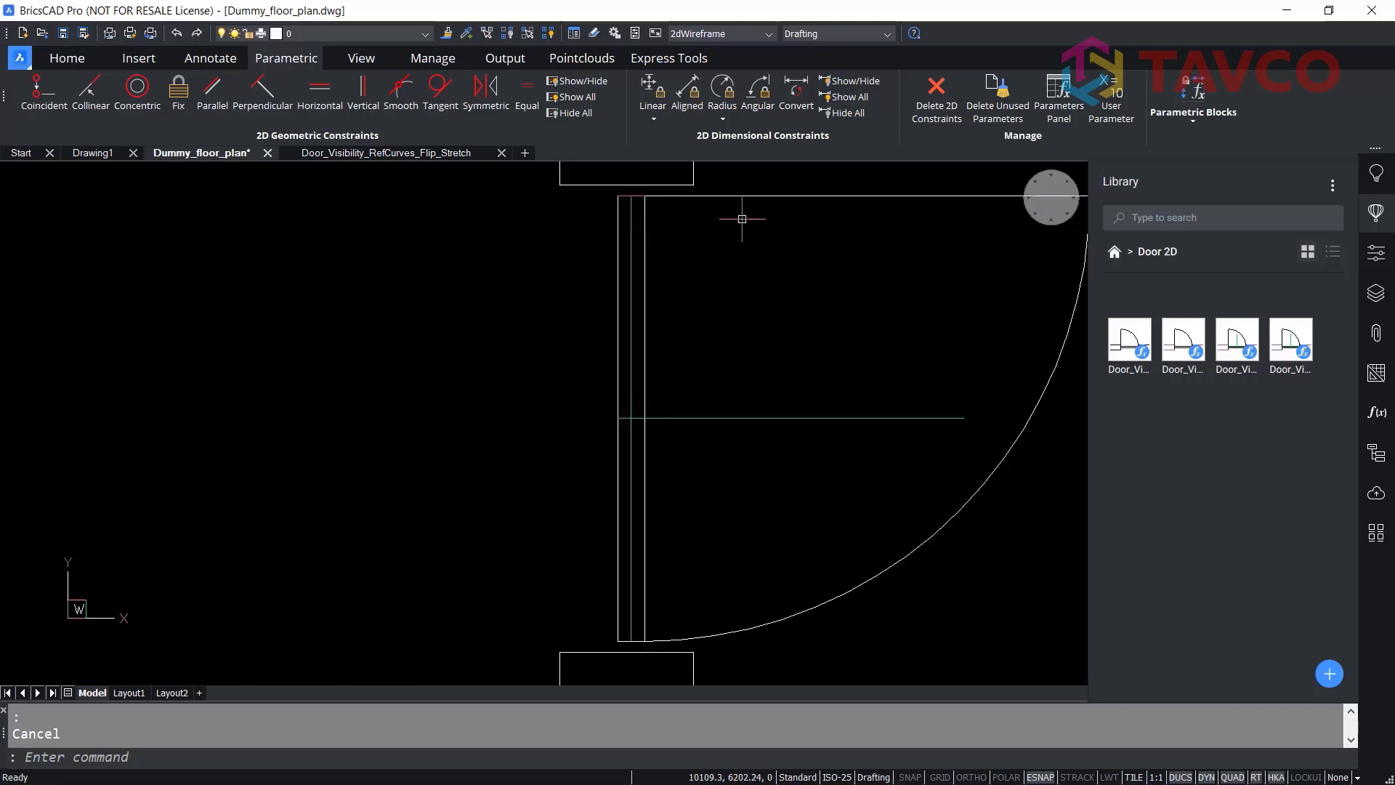
{"action": "left_click", "coordinate": [765, 196]}
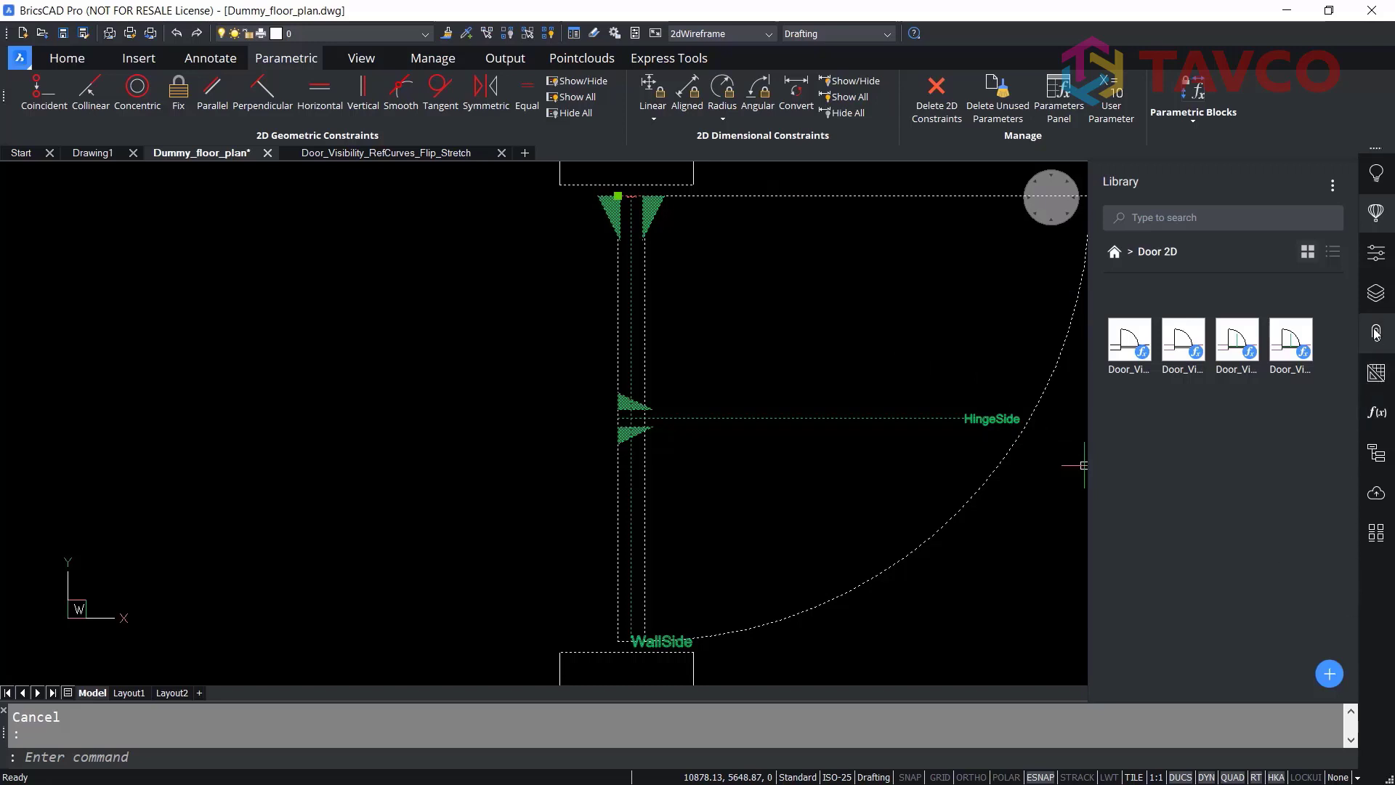
{"action": "left_click", "coordinate": [1375, 252]}
{"action": "scroll", "coordinate": [1210, 481], "scroll_direction": "down", "scroll_amount": 2}
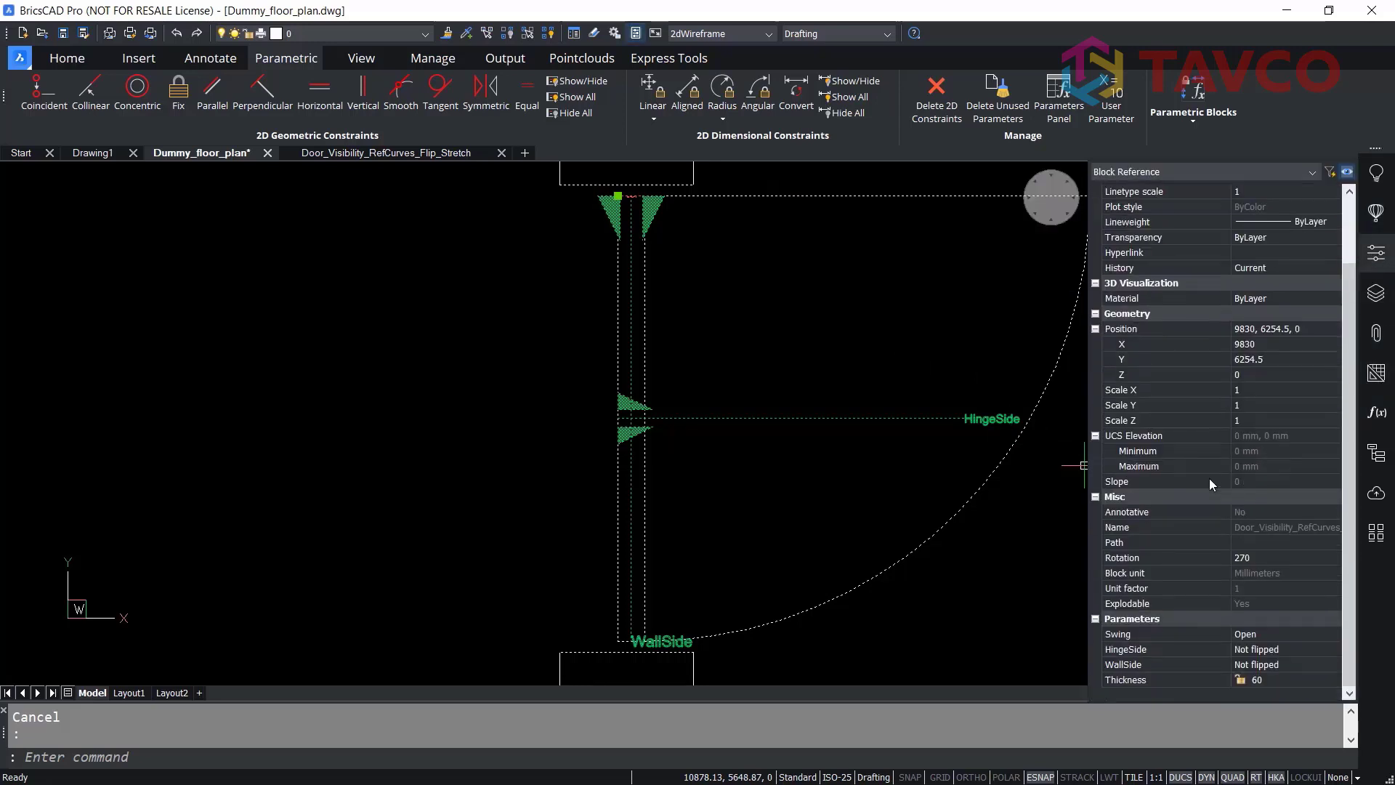
{"action": "left_click", "coordinate": [1288, 677]}
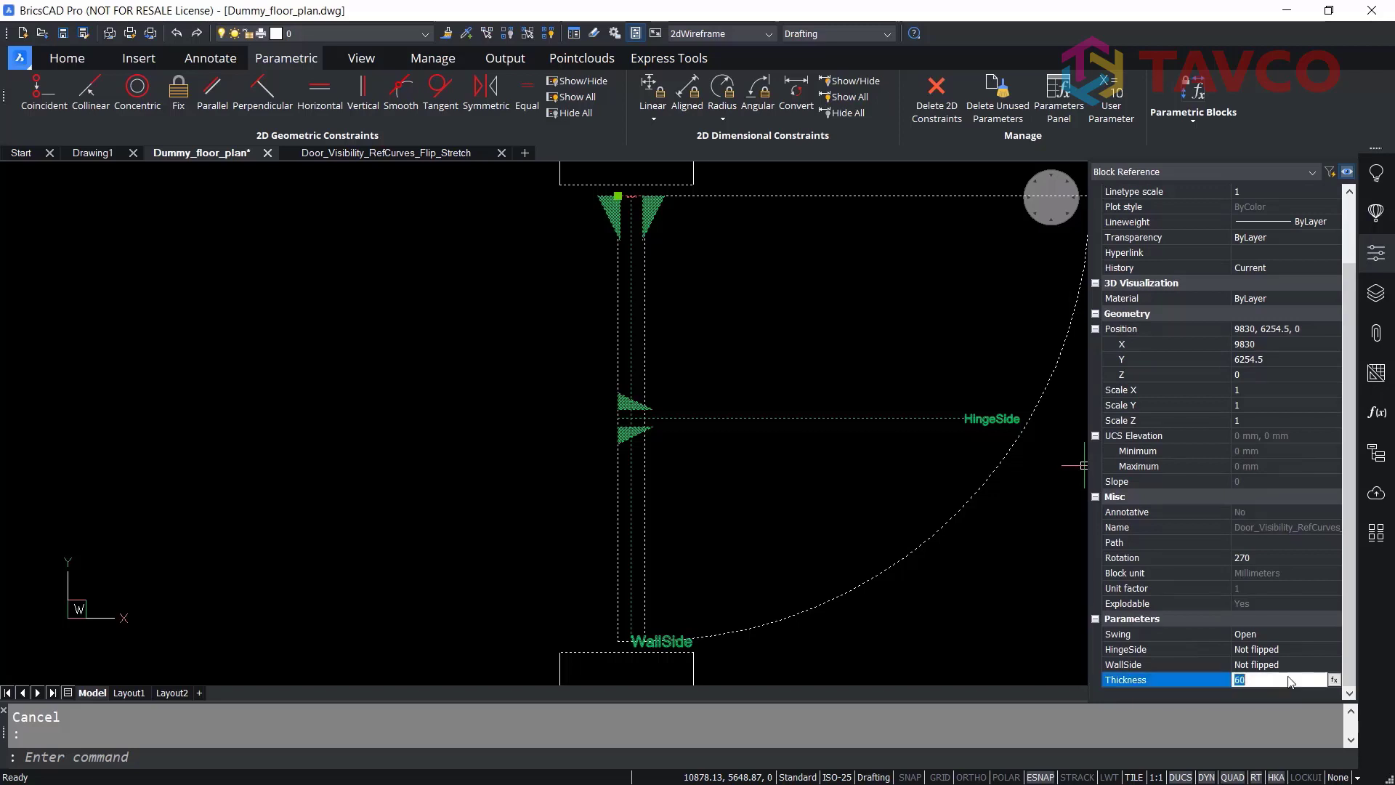
{"action": "type", "text": "1"}
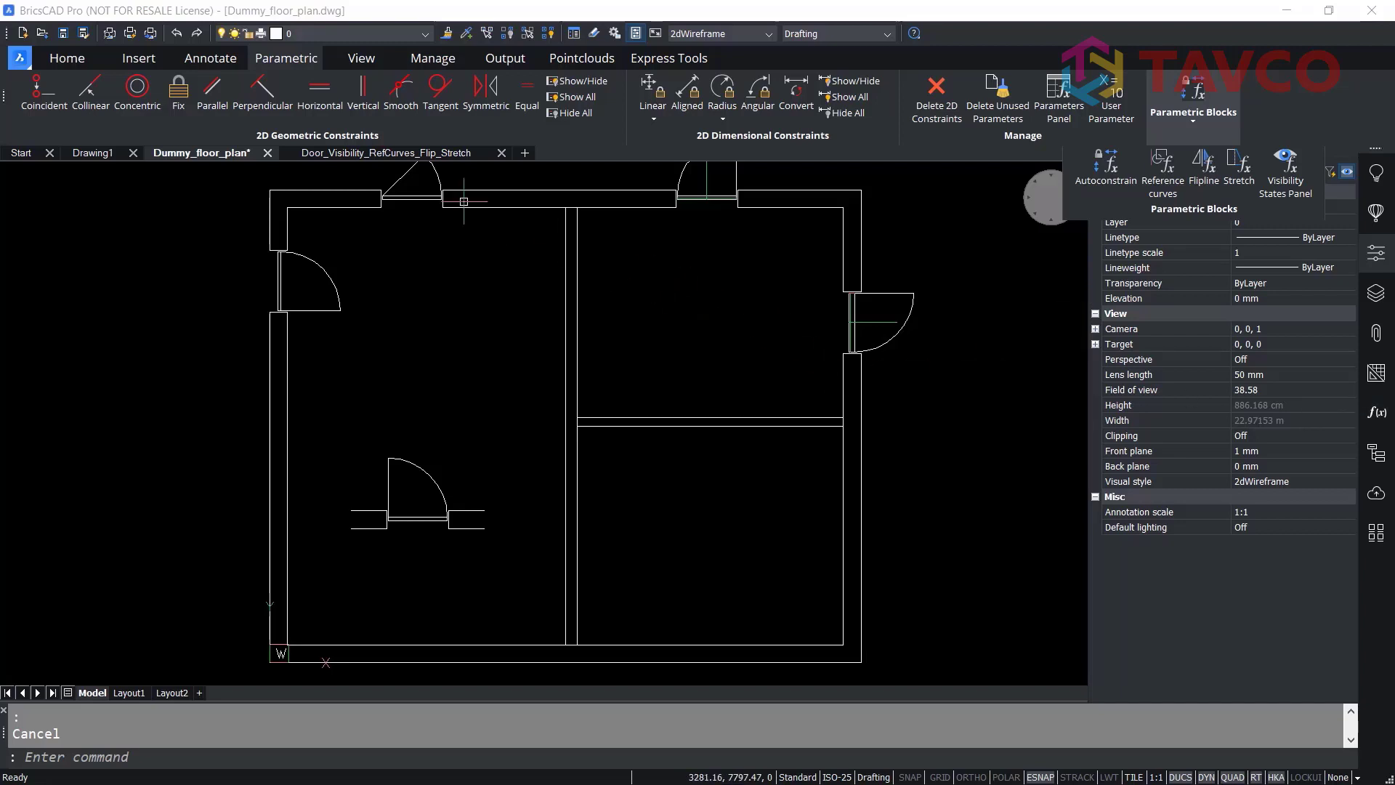
- Save the Door_Visibility_RefCurves_Flip_Stretch drawing and apply the Parametrize option to its reference curves
{"action": "left_click", "coordinate": [390, 155]}
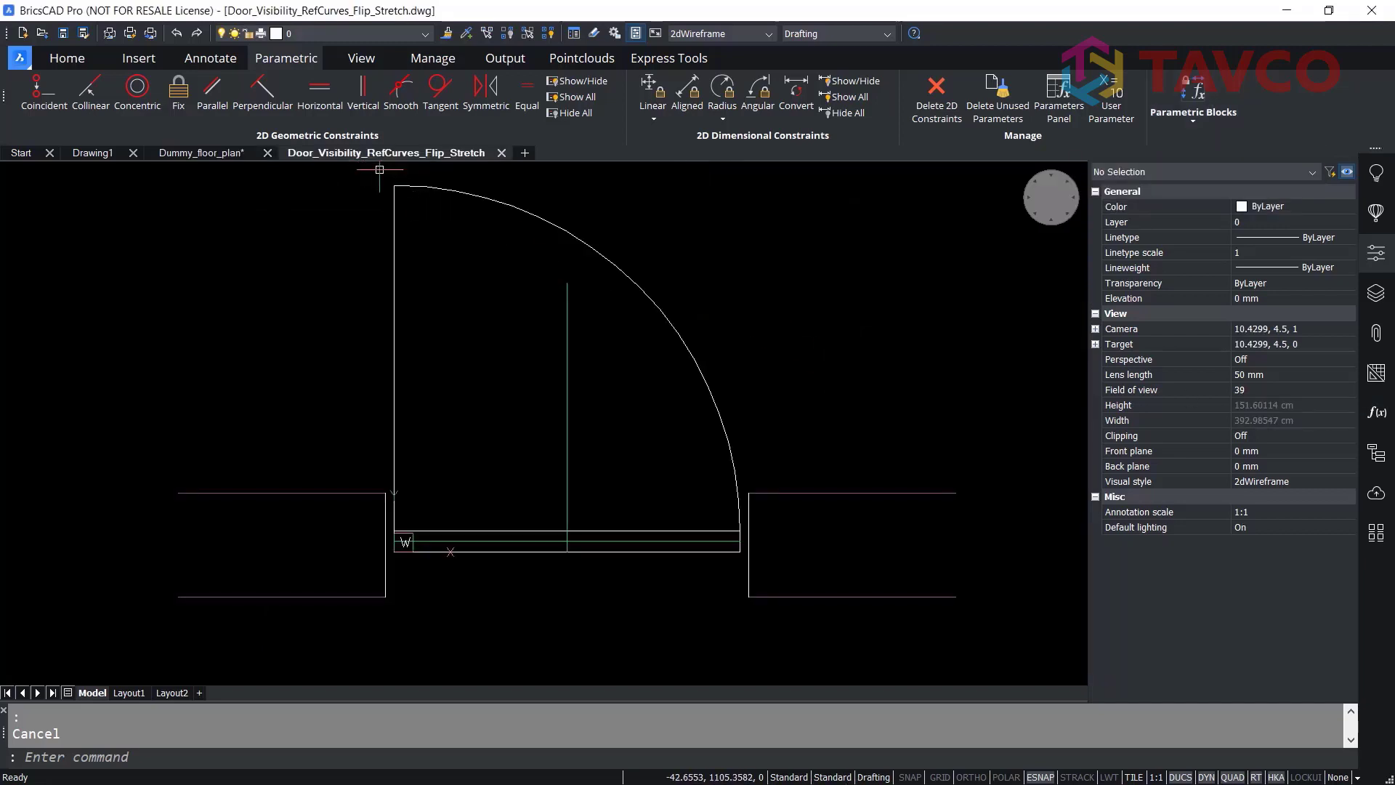
{"action": "left_click", "coordinate": [64, 34]}
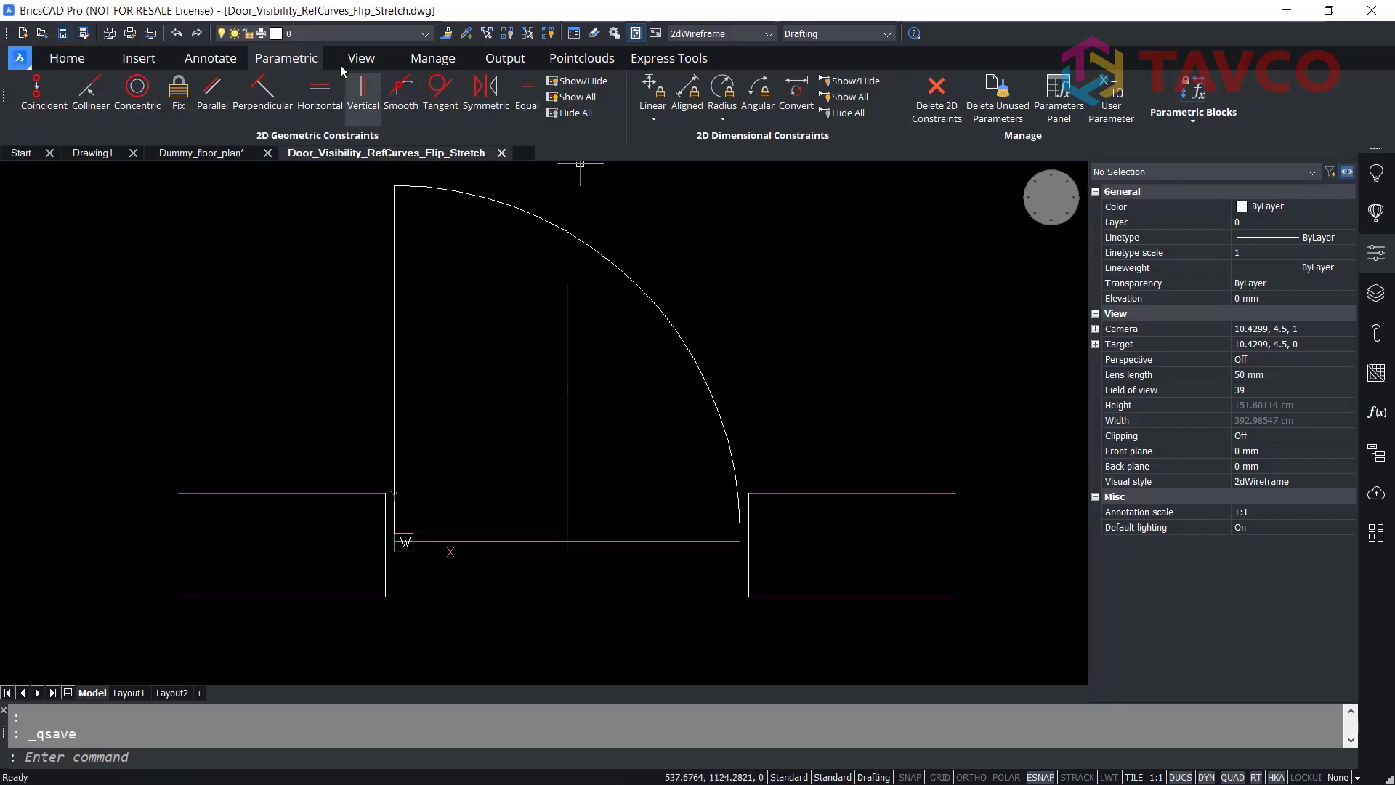
{"action": "left_click", "coordinate": [1208, 132]}
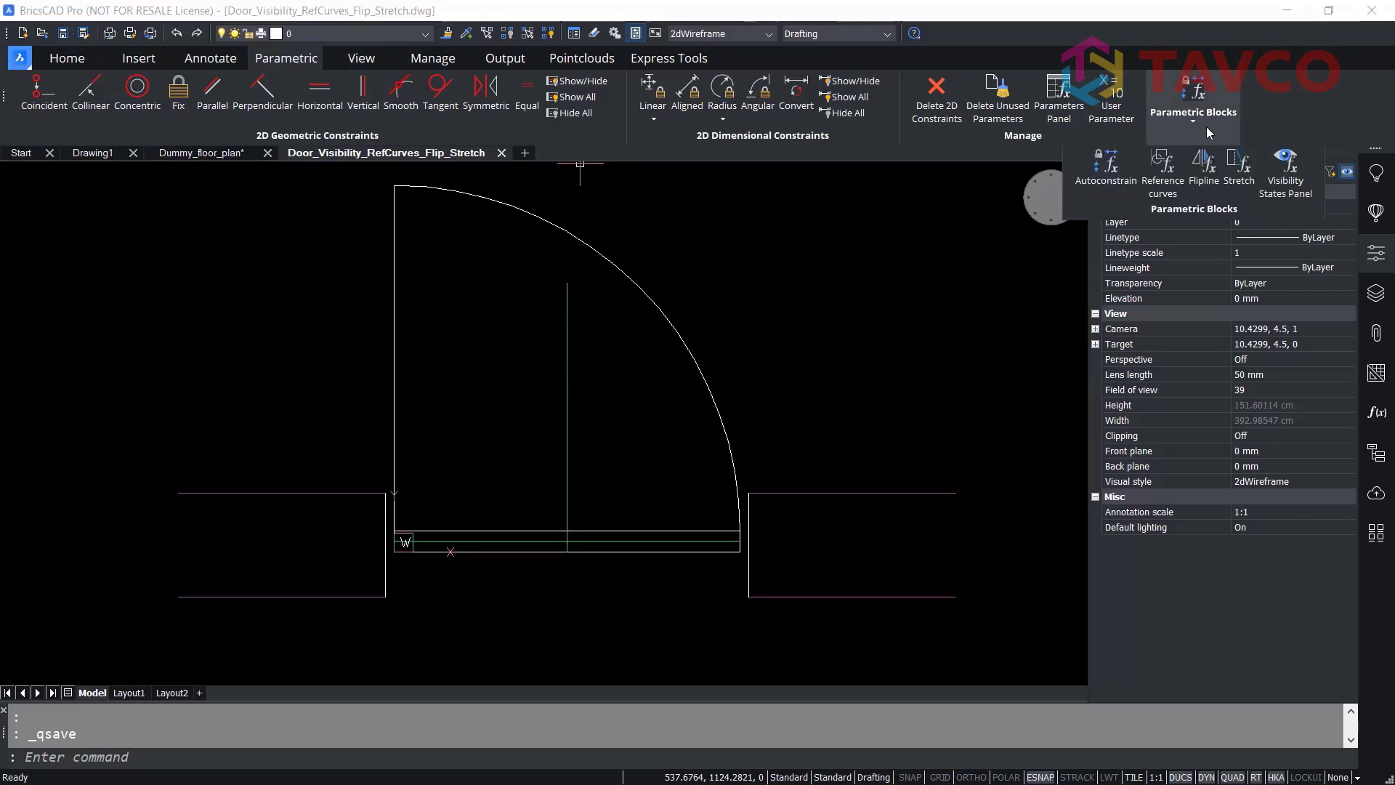
{"action": "left_click", "coordinate": [1171, 180]}
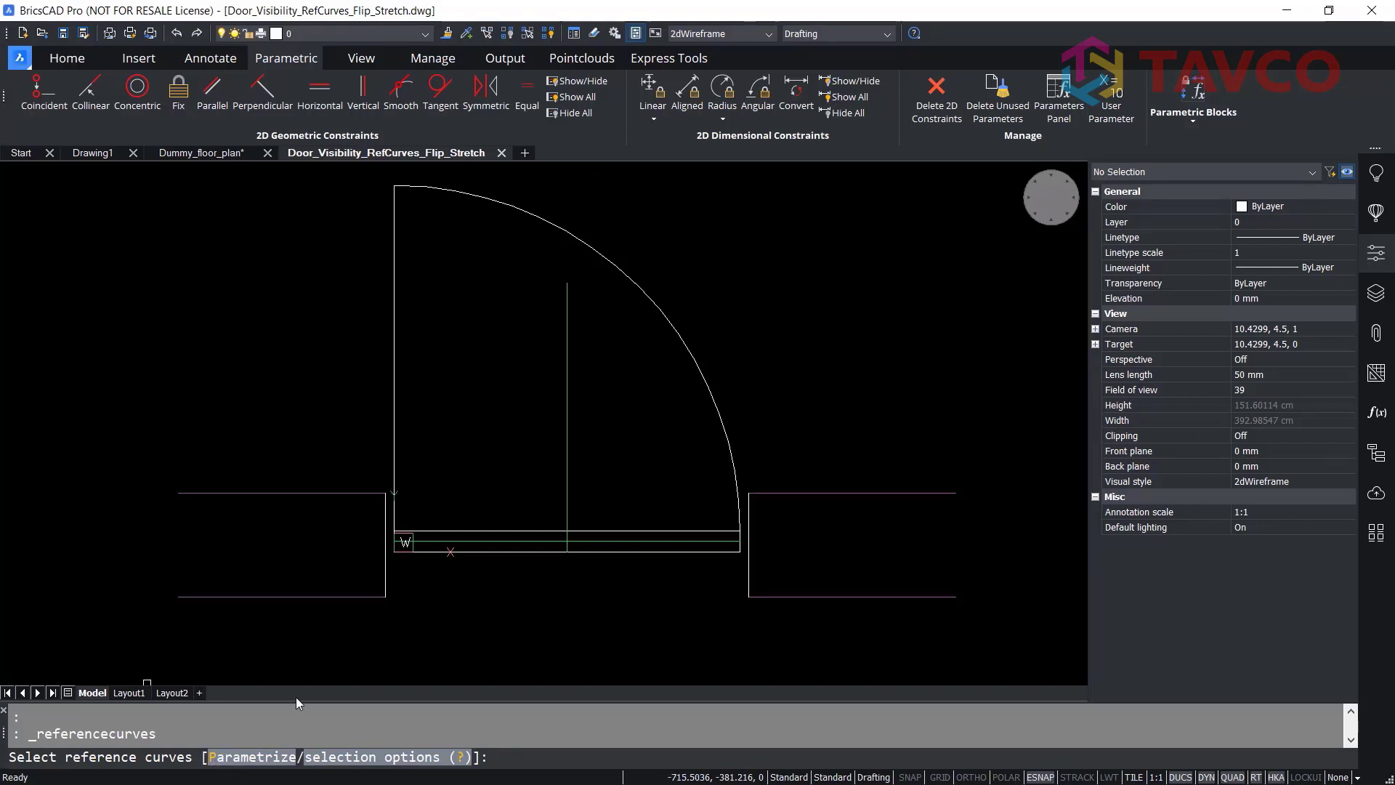
{"action": "type", "text": "p"}
{"action": "key", "text": "Return"}
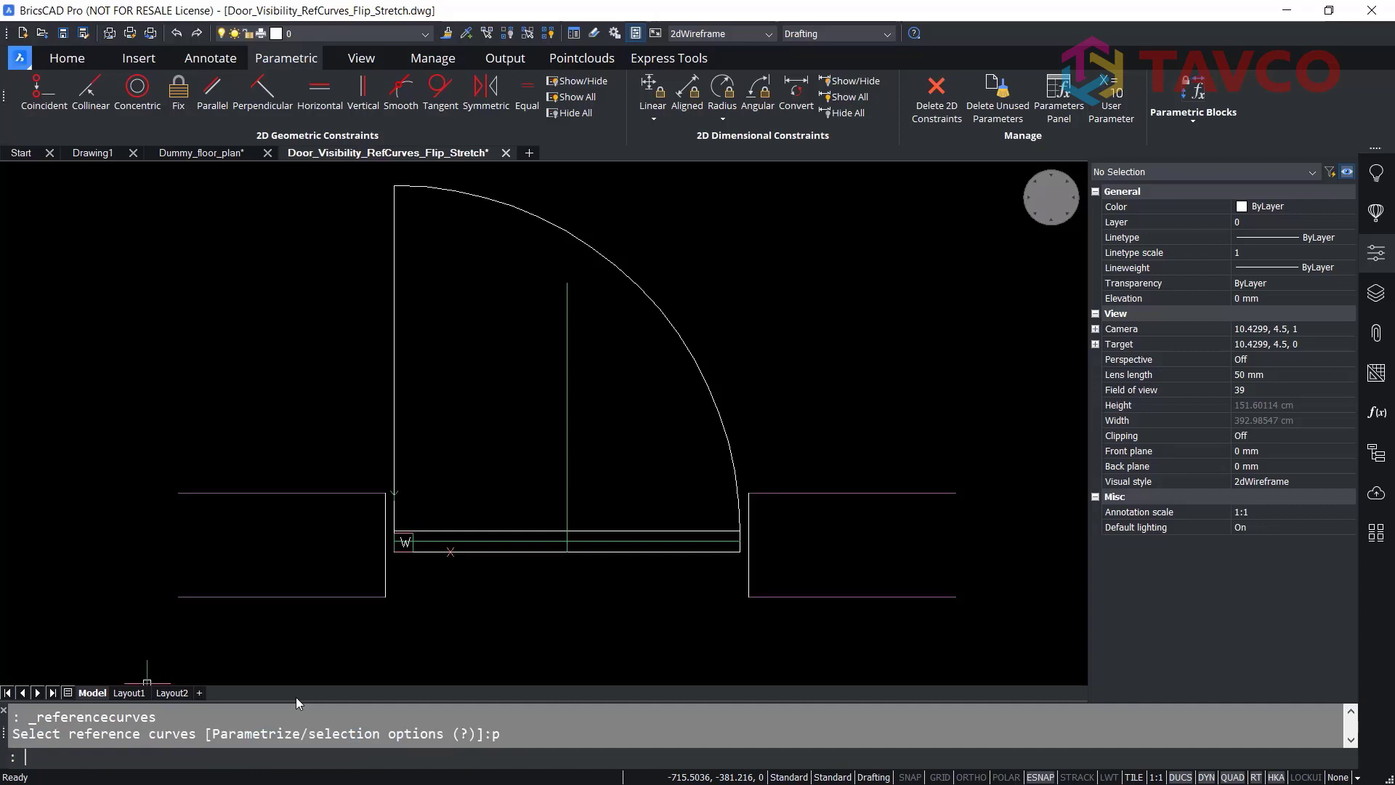
- Autoconstrain the lower corner of the wall section left of the door with a coincident constraint
{"action": "left_click", "coordinate": [48, 103]}
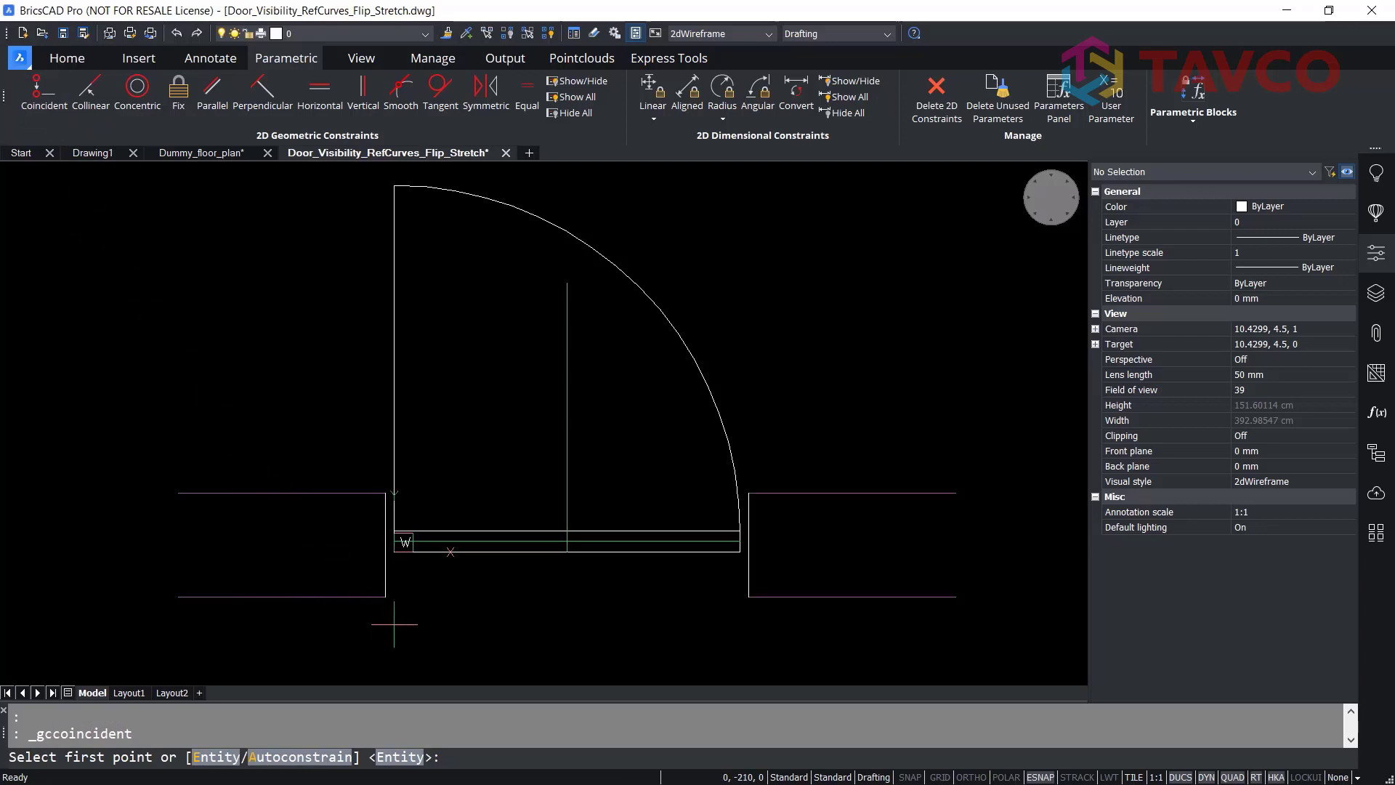
{"action": "type", "text": "a"}
{"action": "key", "text": "Return"}
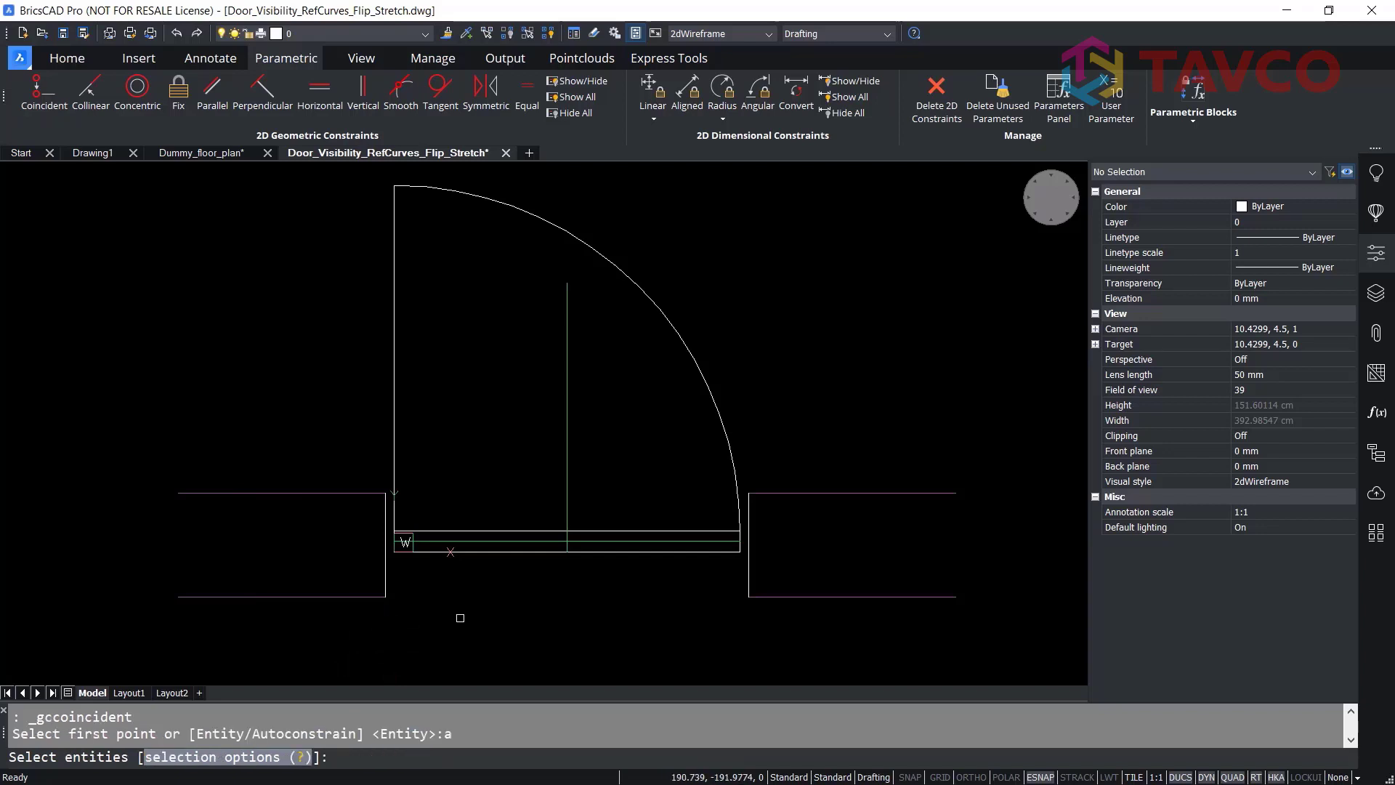
{"action": "left_click", "coordinate": [394, 604]}
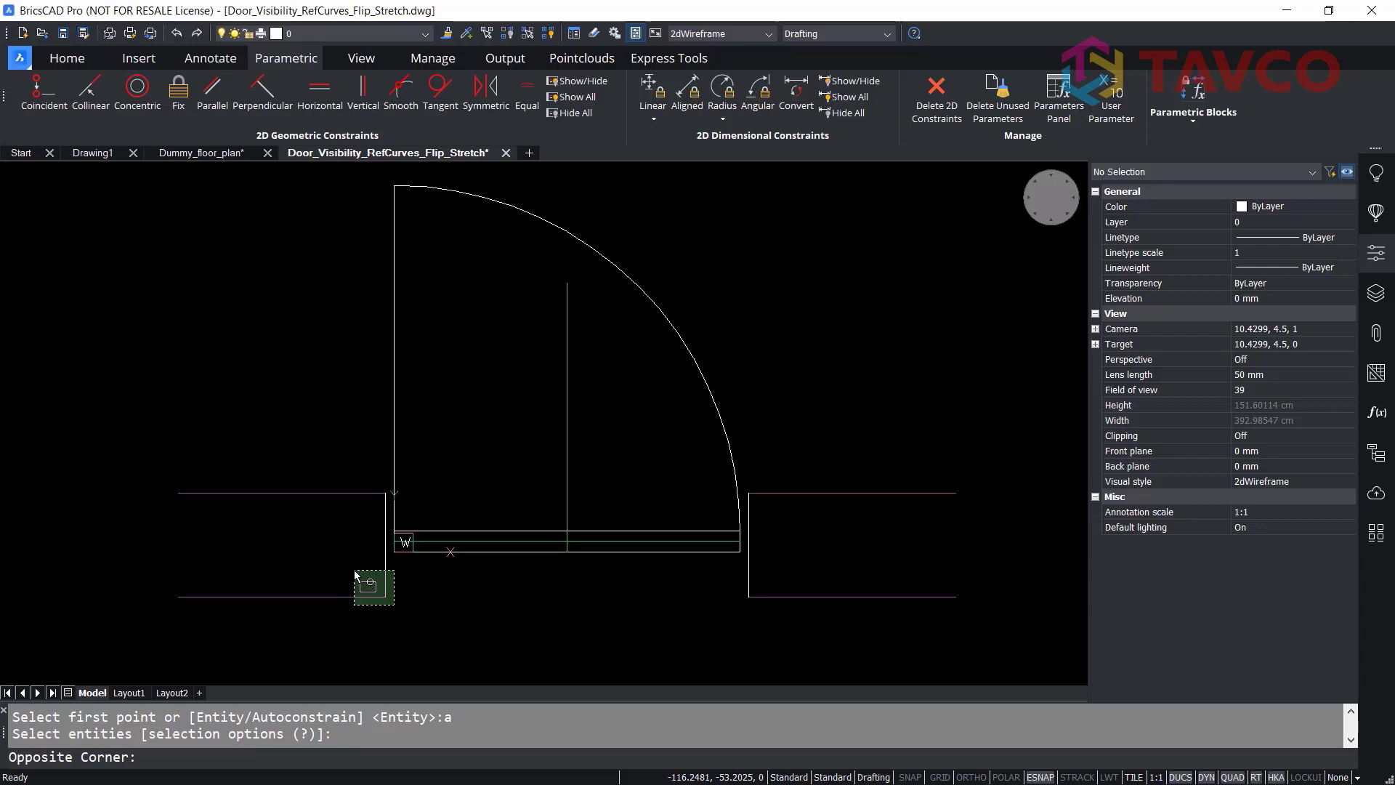
{"action": "left_click", "coordinate": [354, 574]}
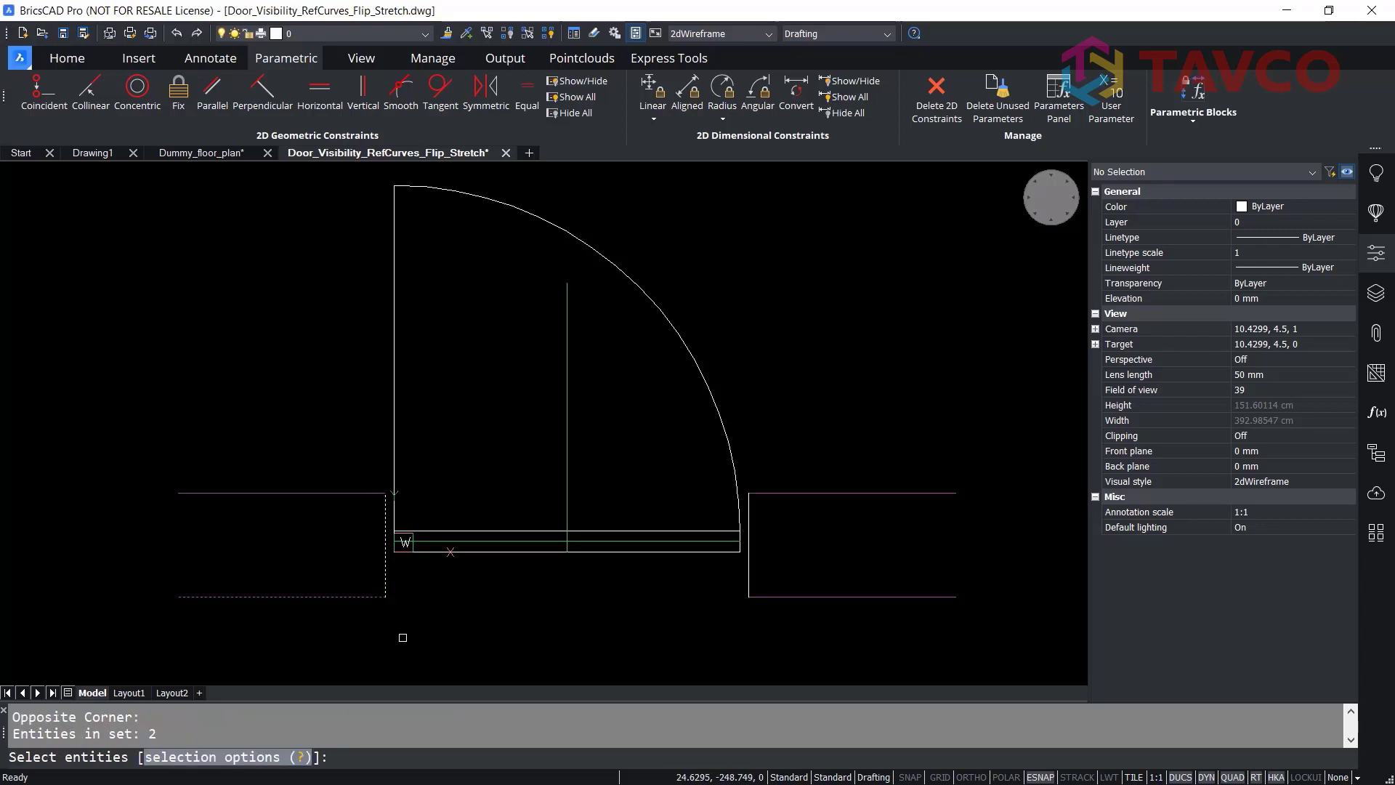
{"action": "key", "text": "Return"}
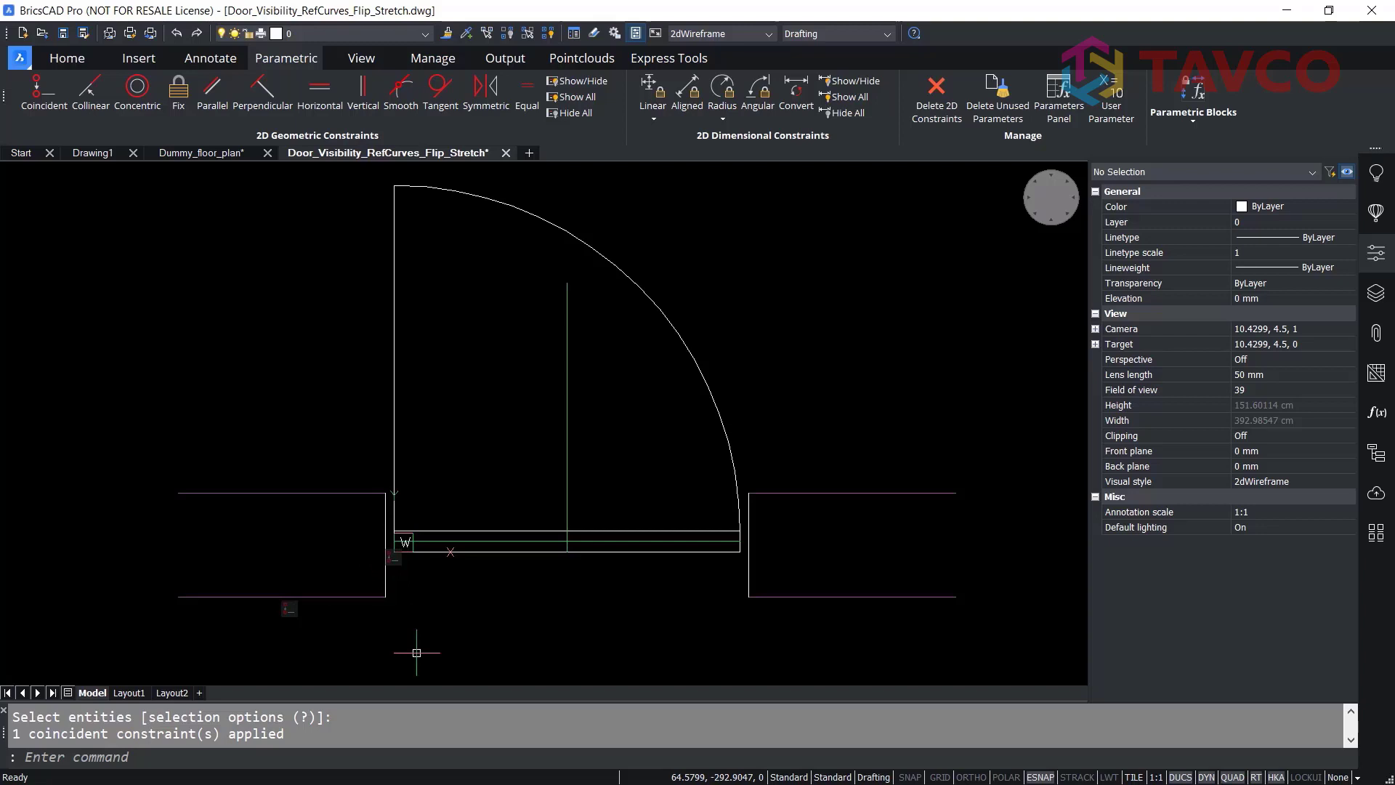
- Autoconstrain the upper corner of the wall section left of the door with a coincident constraint
{"action": "scroll", "coordinate": [412, 575], "scroll_direction": "up", "scroll_amount": 4}
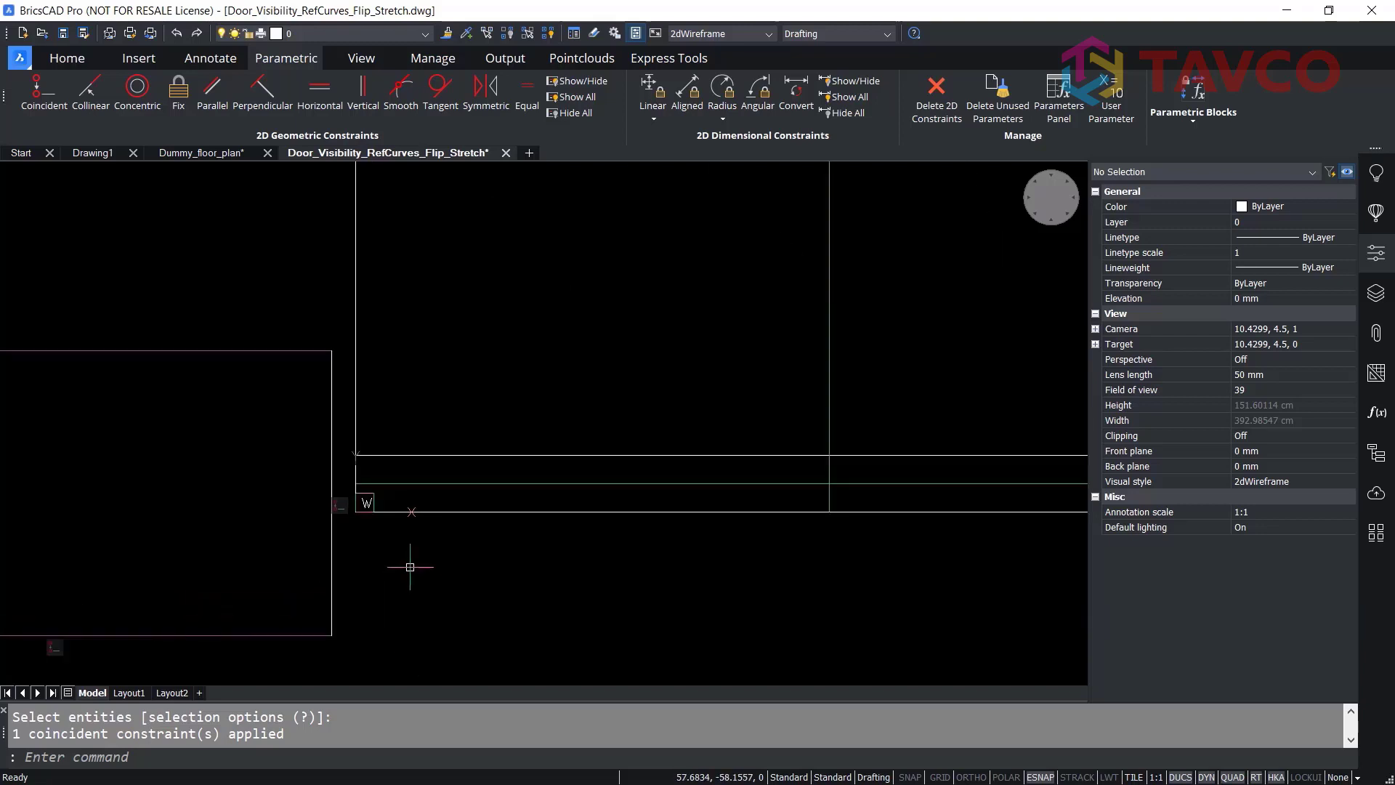
{"action": "left_click", "coordinate": [45, 102]}
{"action": "type", "text": "a"}
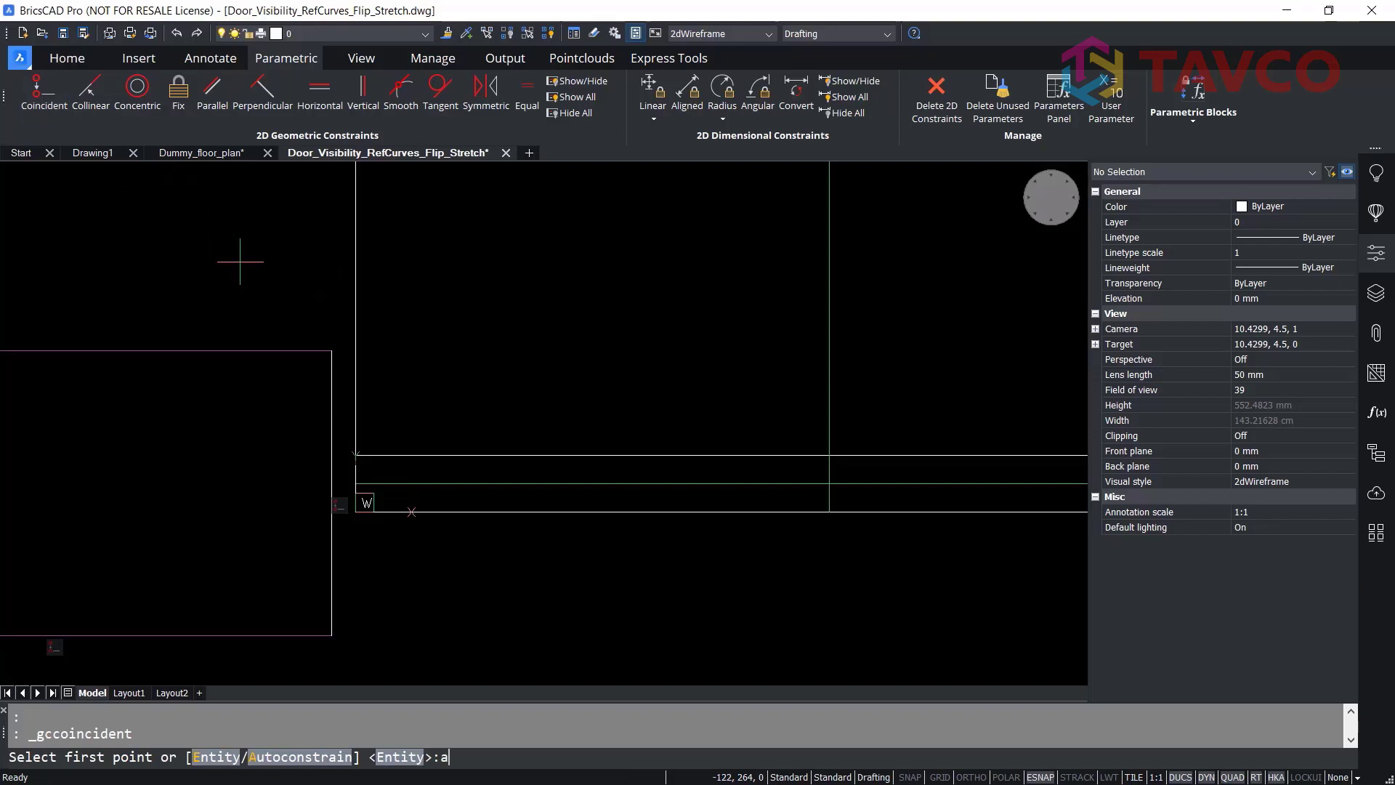
{"action": "key", "text": "Return"}
{"action": "left_click", "coordinate": [342, 321]}
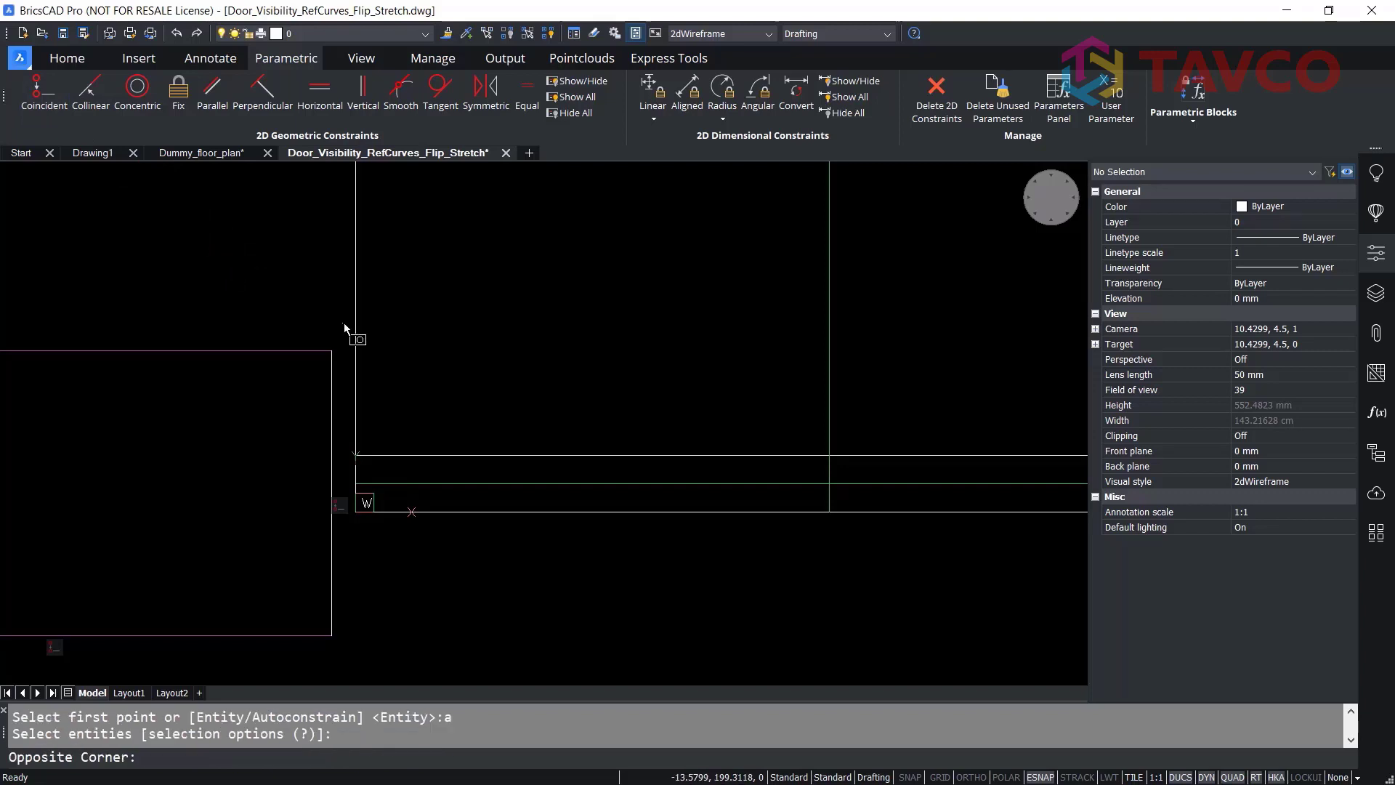
{"action": "left_click", "coordinate": [299, 393]}
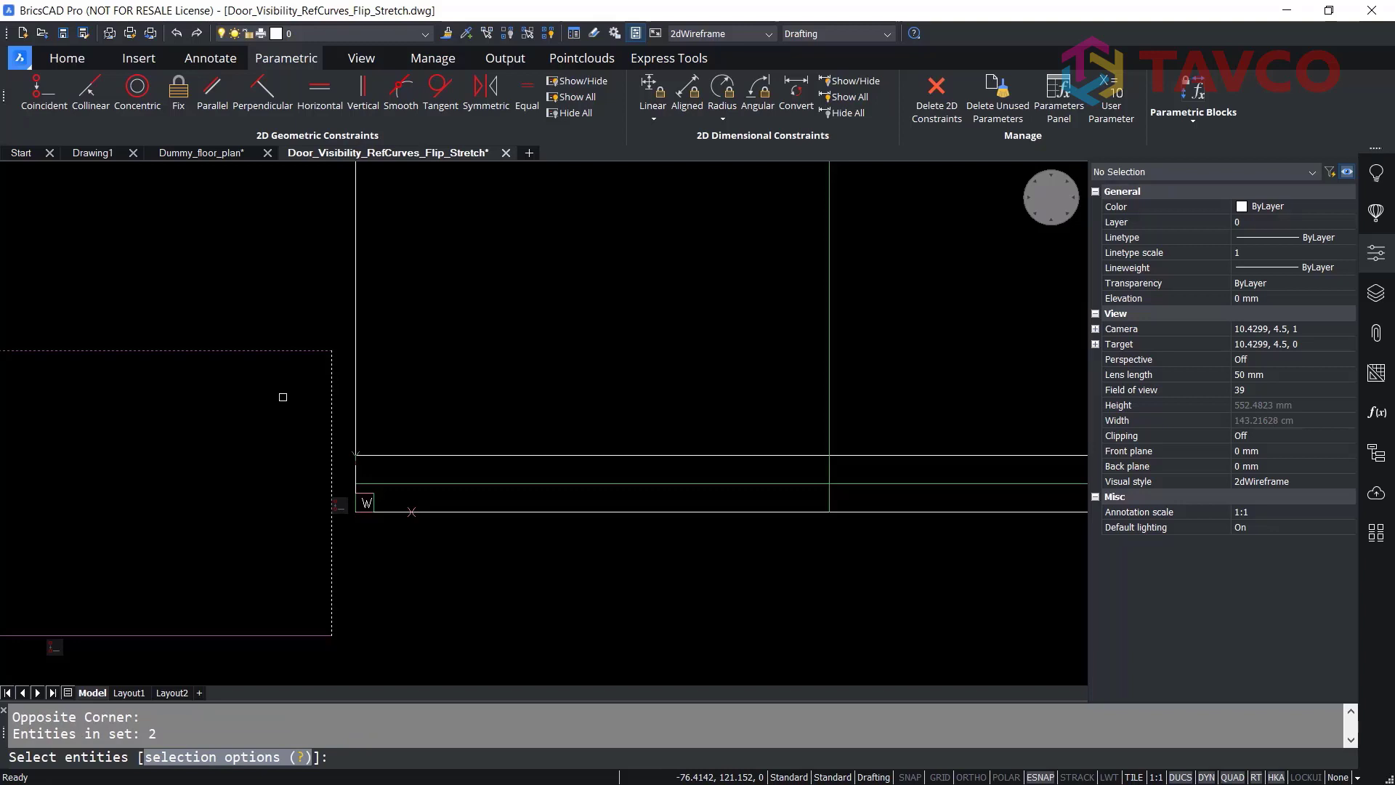
{"action": "key", "text": "Return"}
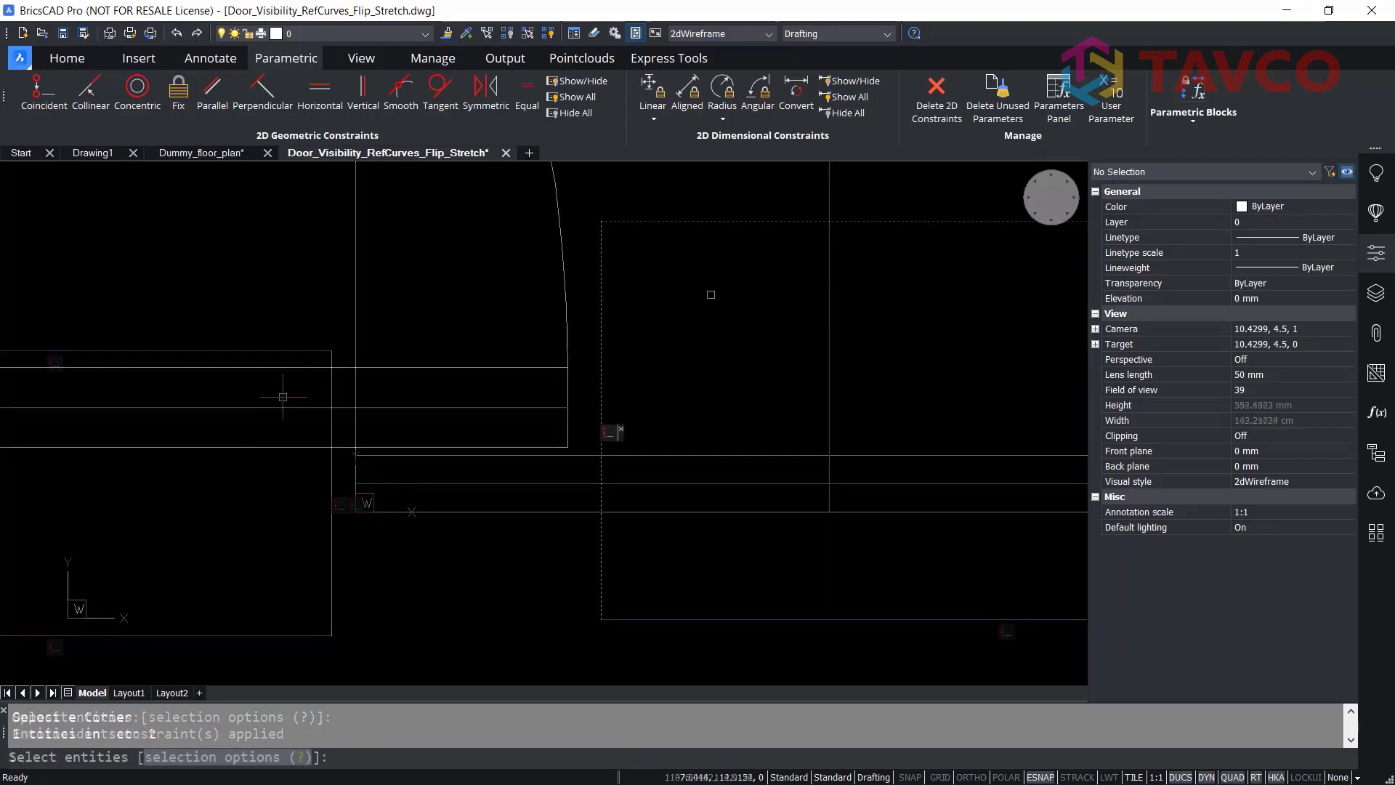
- Apply the coincident autoconstraint to the upper corner of the wall section right of the door
{"action": "key", "text": "Return"}
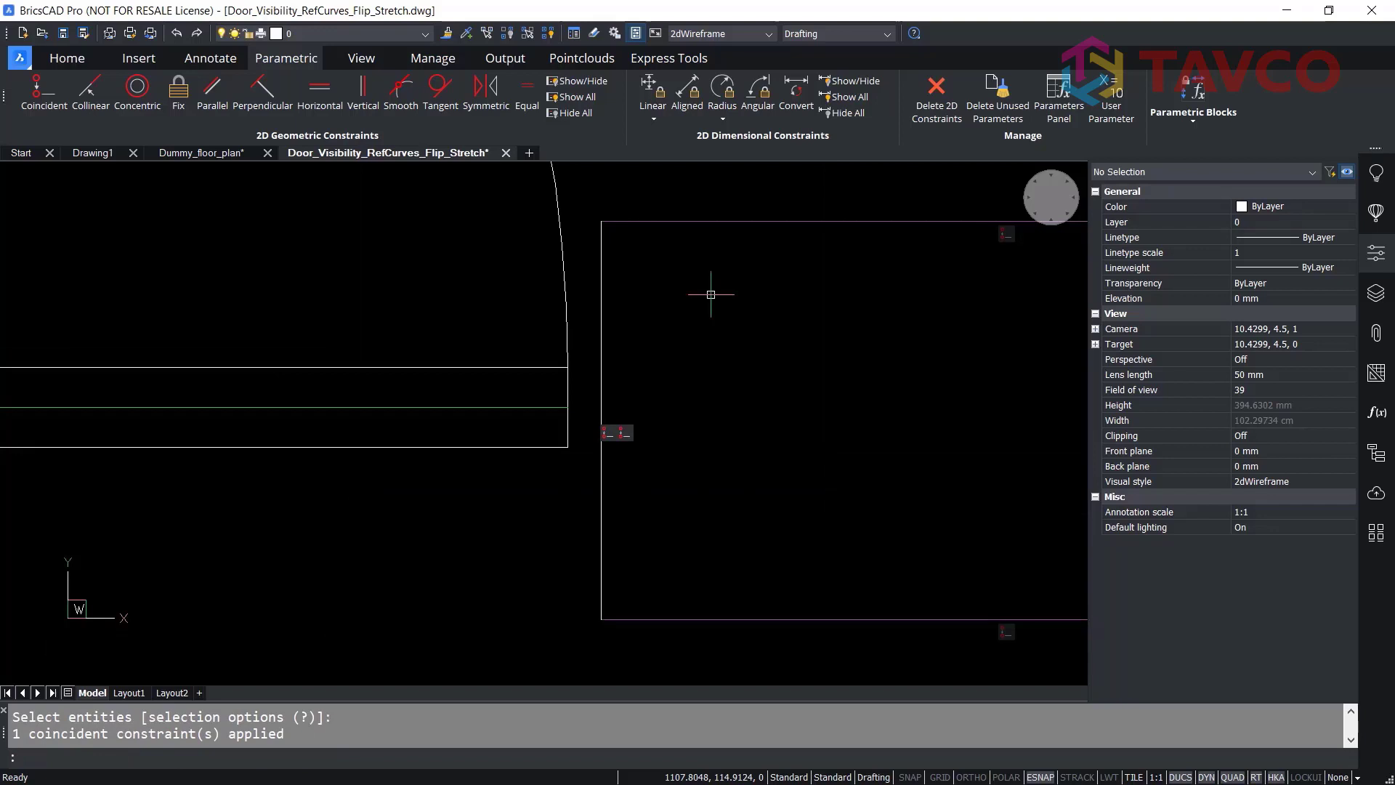
{"action": "scroll", "coordinate": [711, 294], "scroll_direction": "down", "scroll_amount": 3}
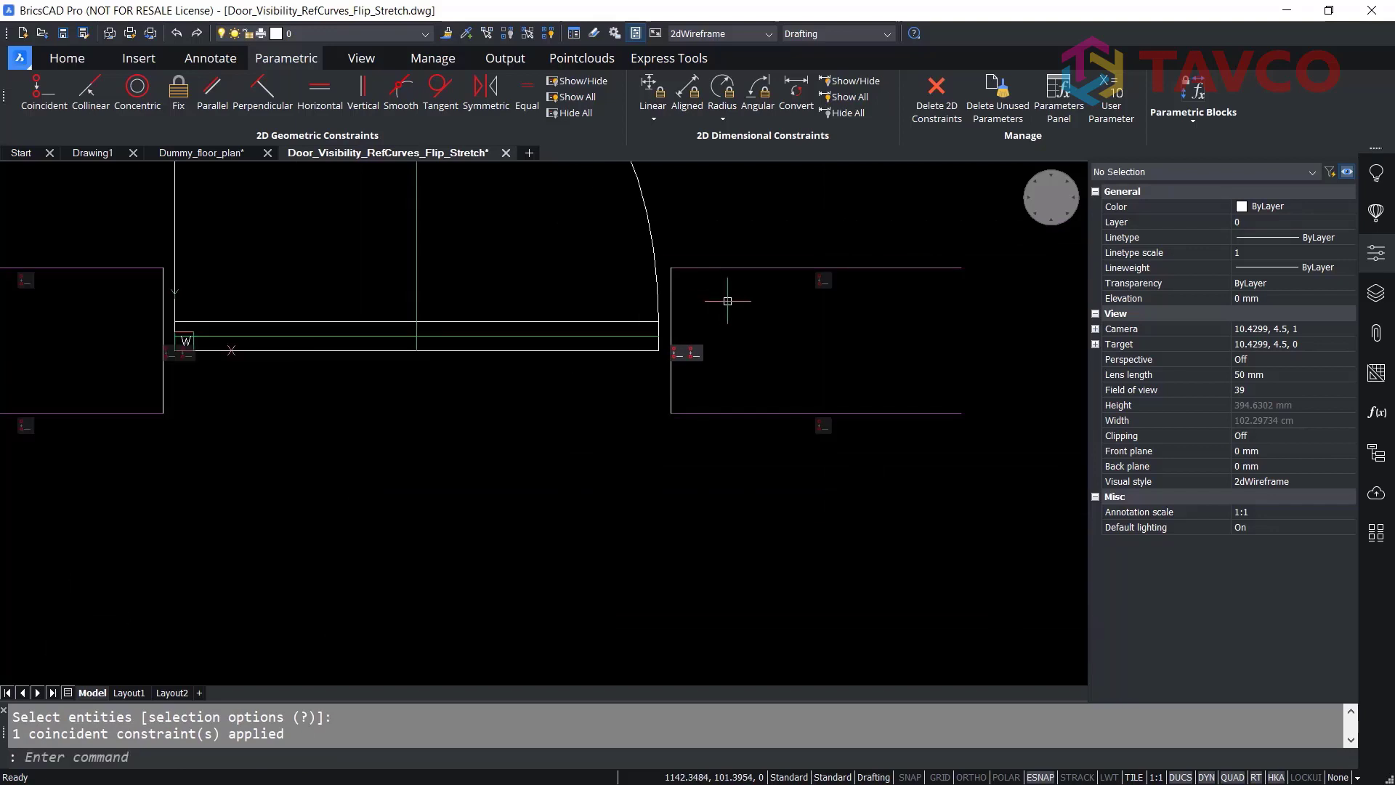
{"action": "scroll", "coordinate": [741, 307], "scroll_direction": "down", "scroll_amount": 1}
{"action": "middle_click_drag", "start_coordinate": [684, 371], "coordinate": [706, 443]}
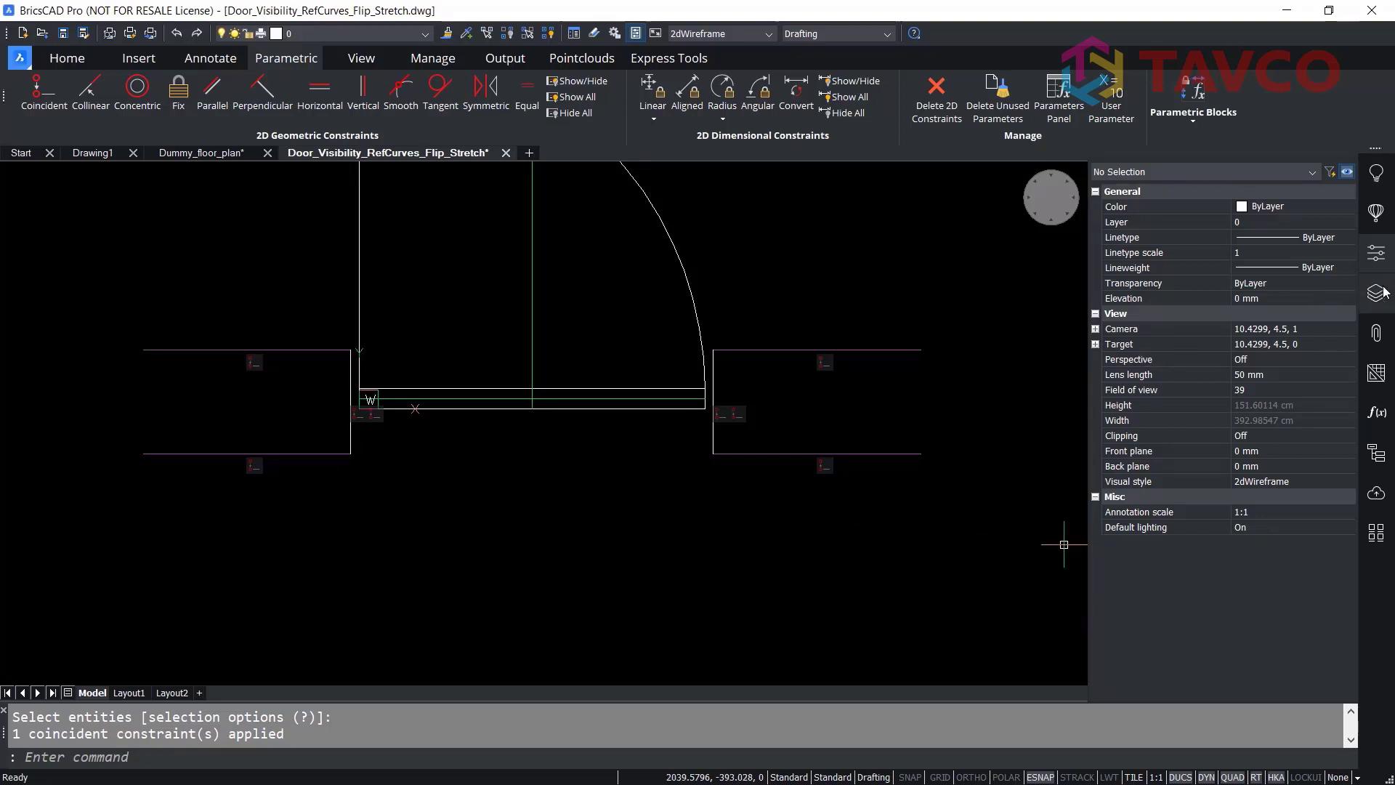
- Review the angle and offset parameters of the reference curves and animate Offset_4
{"action": "left_click", "coordinate": [1381, 420]}
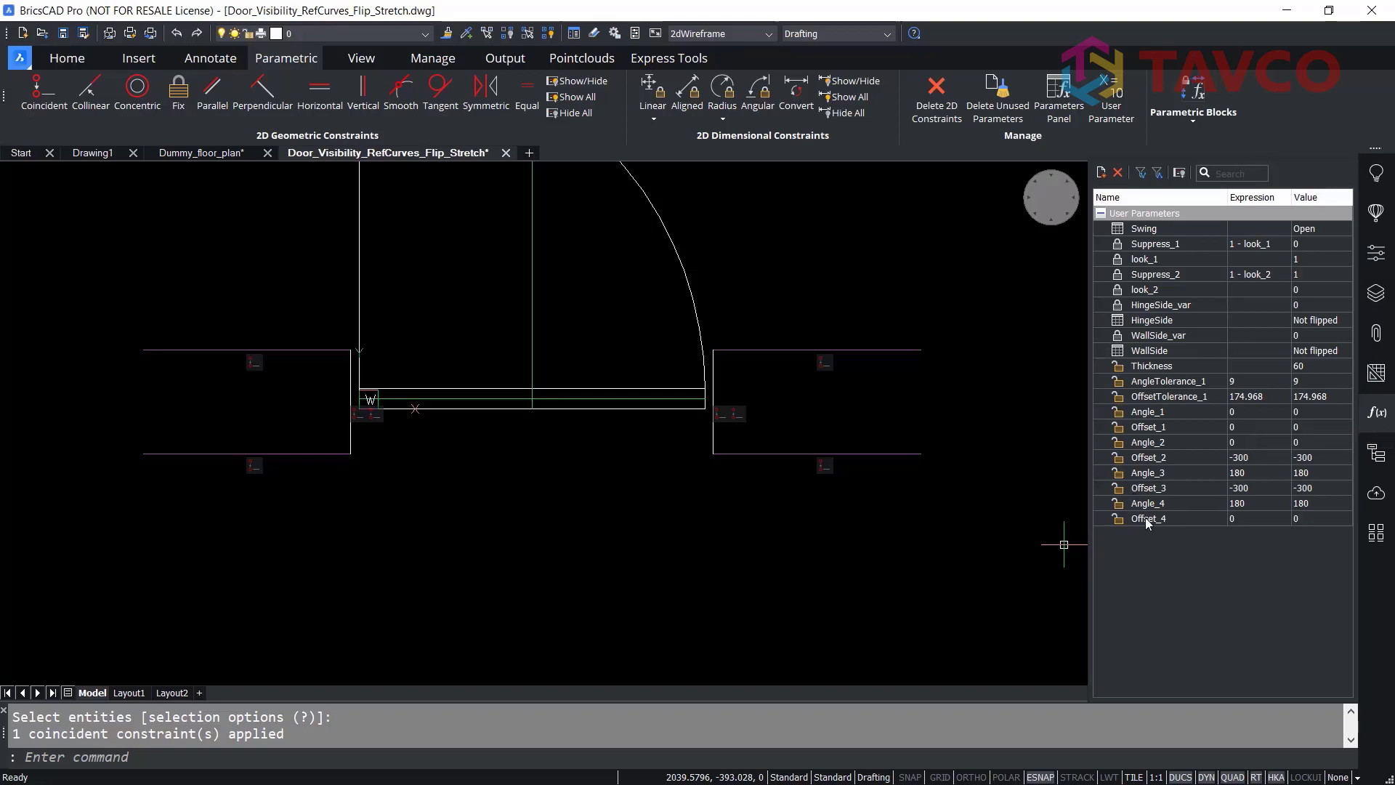
{"action": "right_click", "coordinate": [1148, 520]}
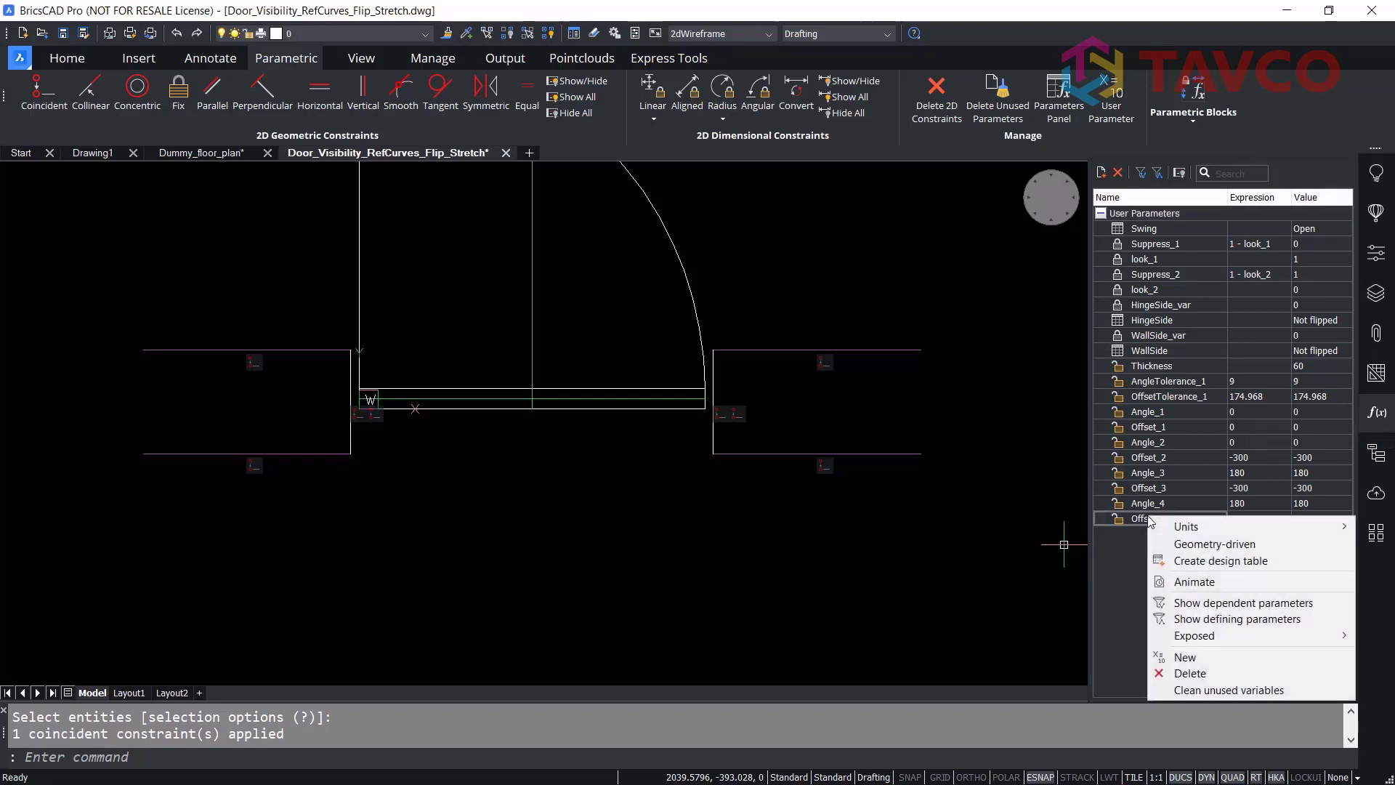
{"action": "left_click", "coordinate": [1191, 584]}
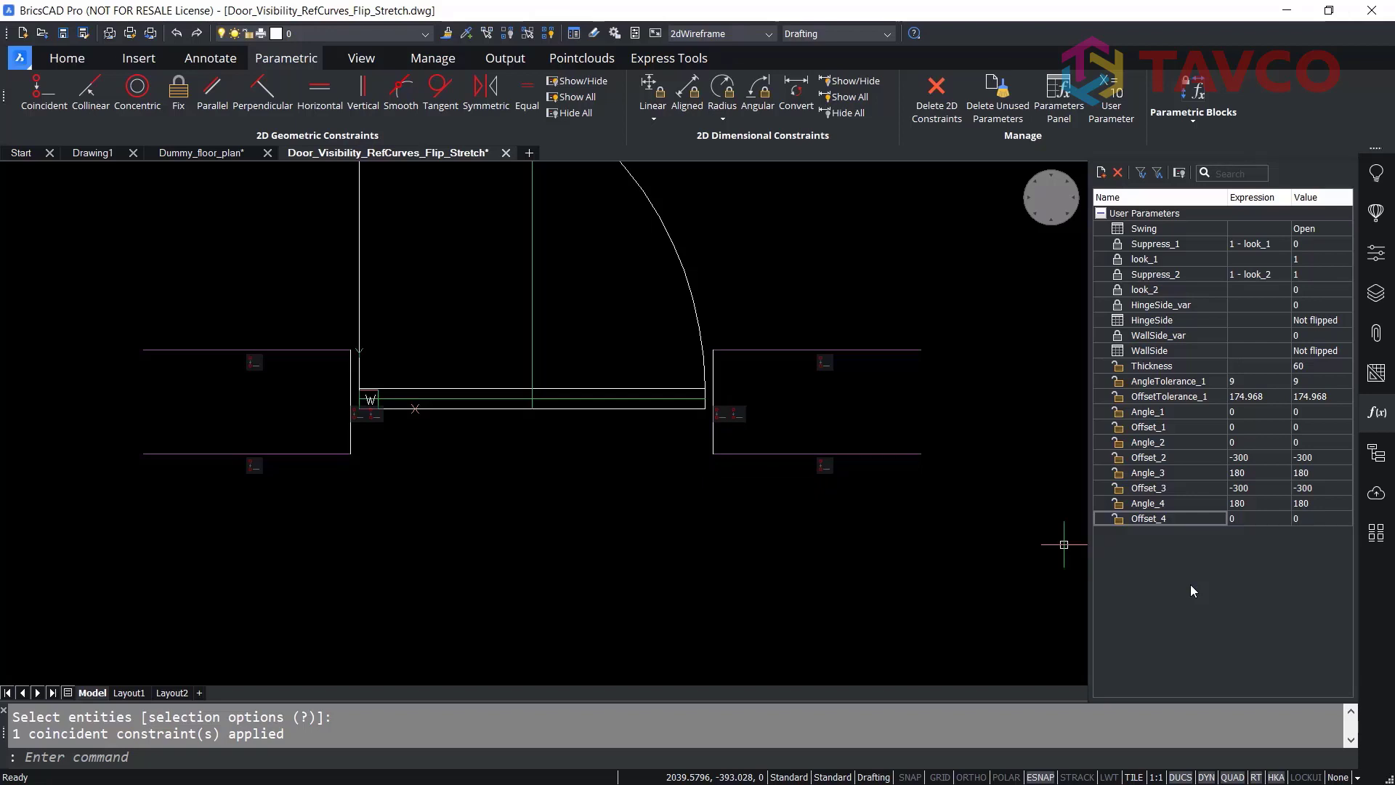
- Freeze the FLIPLINES, parametric stretch vector and REFERENCE_CURVES layers and hide all geometric constraint markers in the door drawing
{"action": "middle_click_drag", "start_coordinate": [974, 249], "coordinate": [981, 376]}
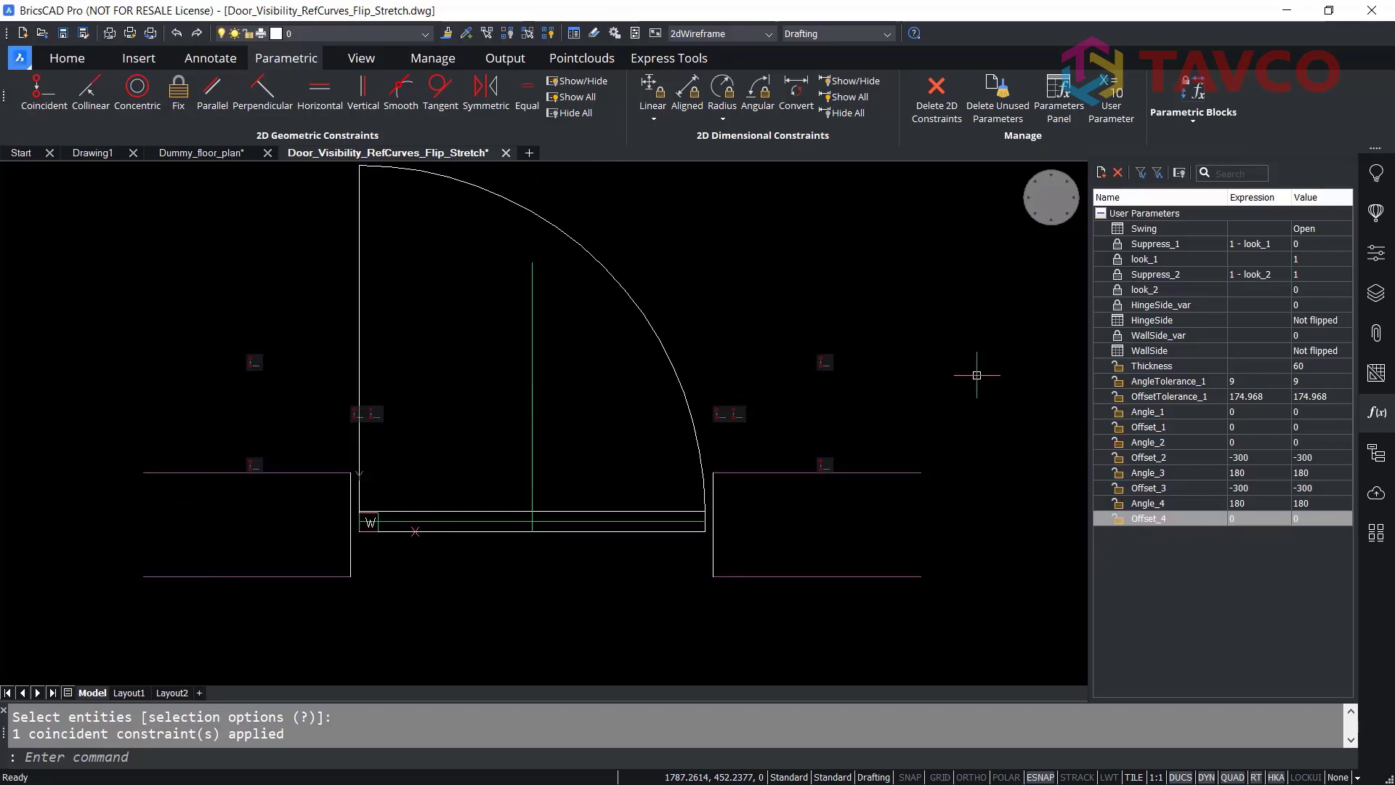
{"action": "middle_click_drag", "start_coordinate": [906, 287], "coordinate": [917, 305]}
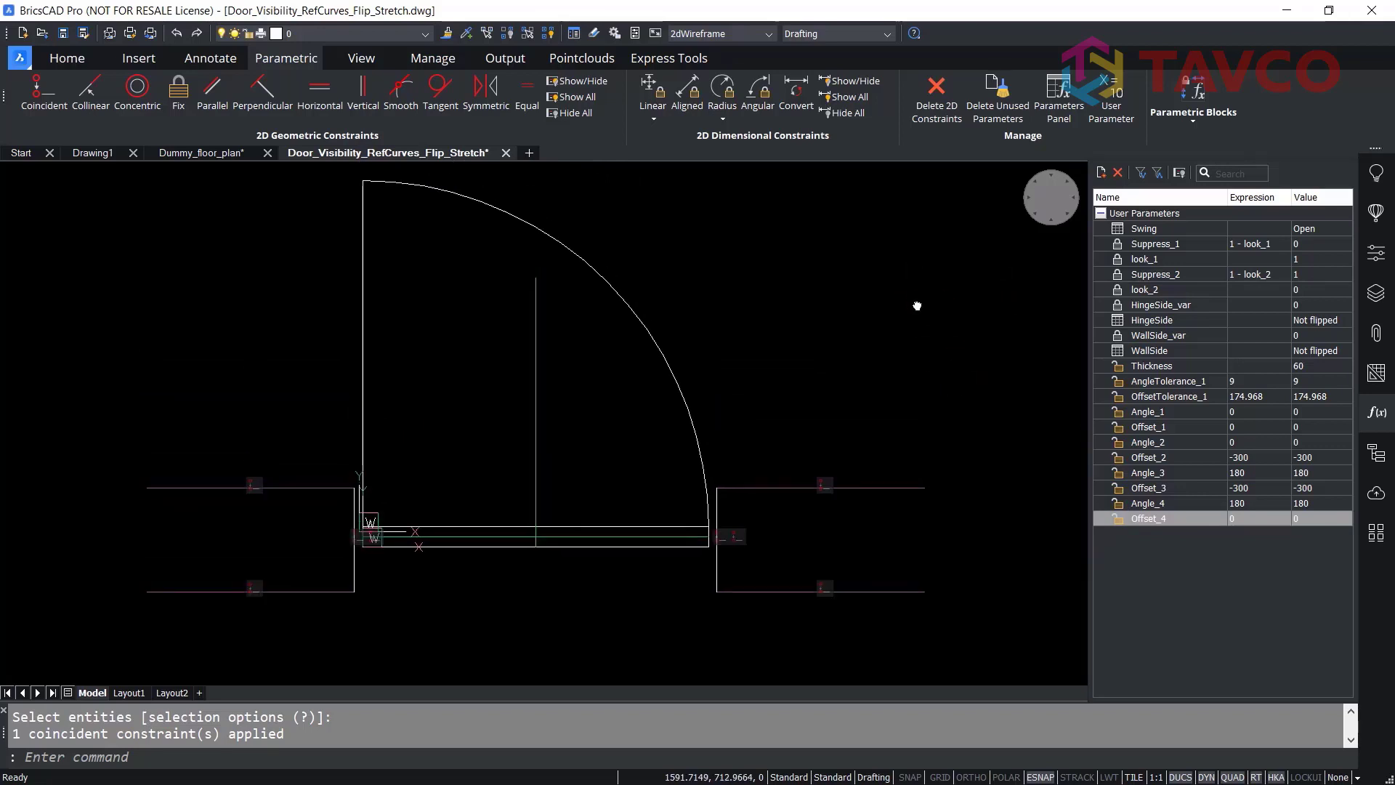
{"action": "left_click", "coordinate": [1363, 302]}
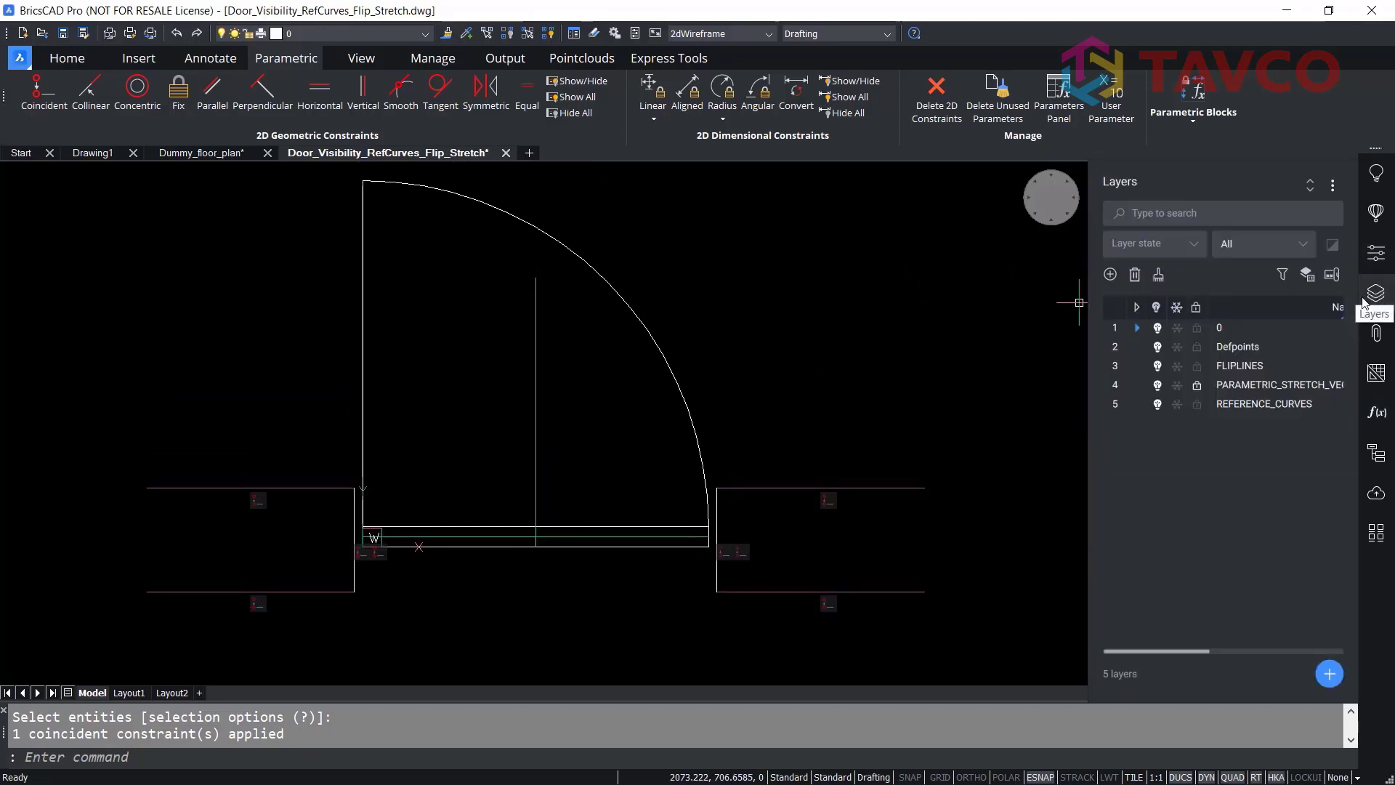
{"action": "left_click", "coordinate": [1177, 365]}
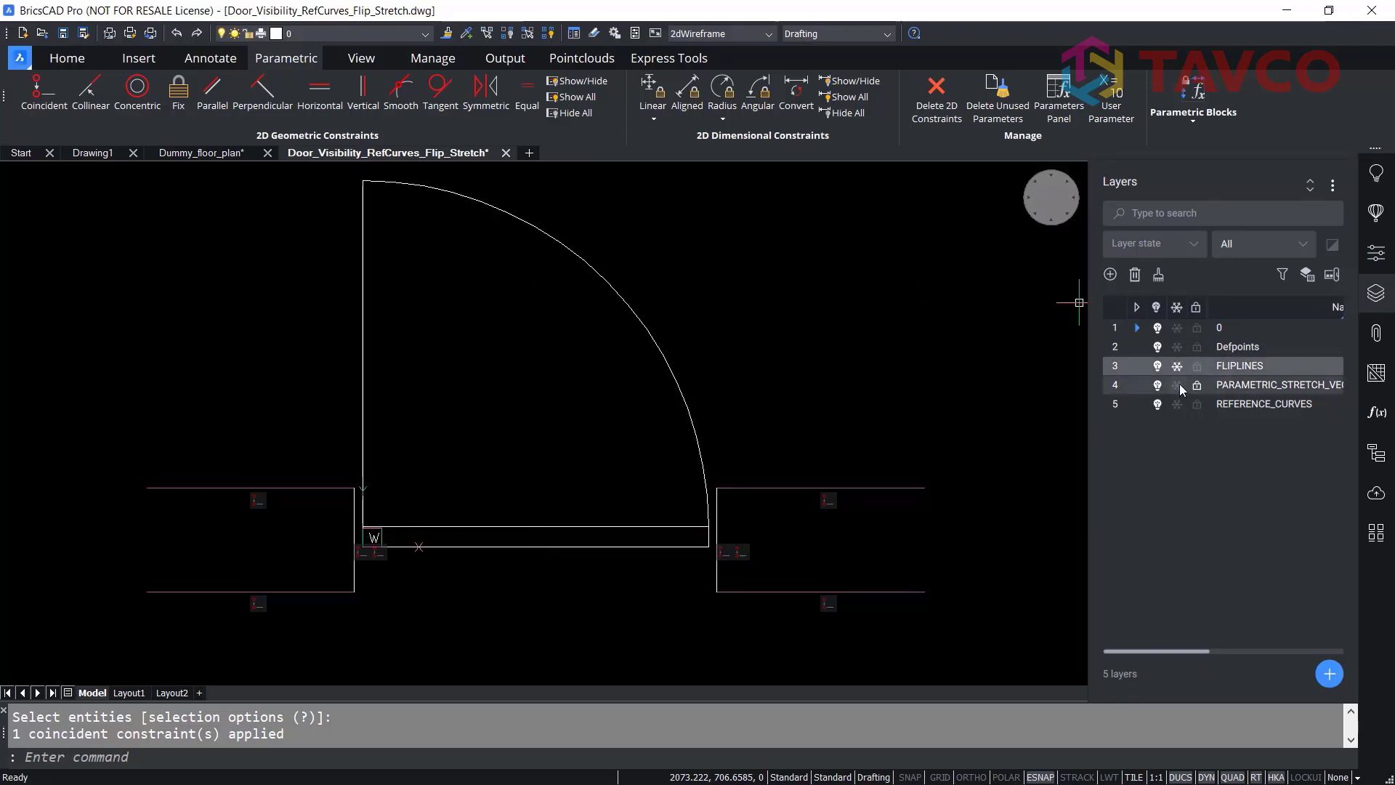
{"action": "left_click", "coordinate": [1177, 384]}
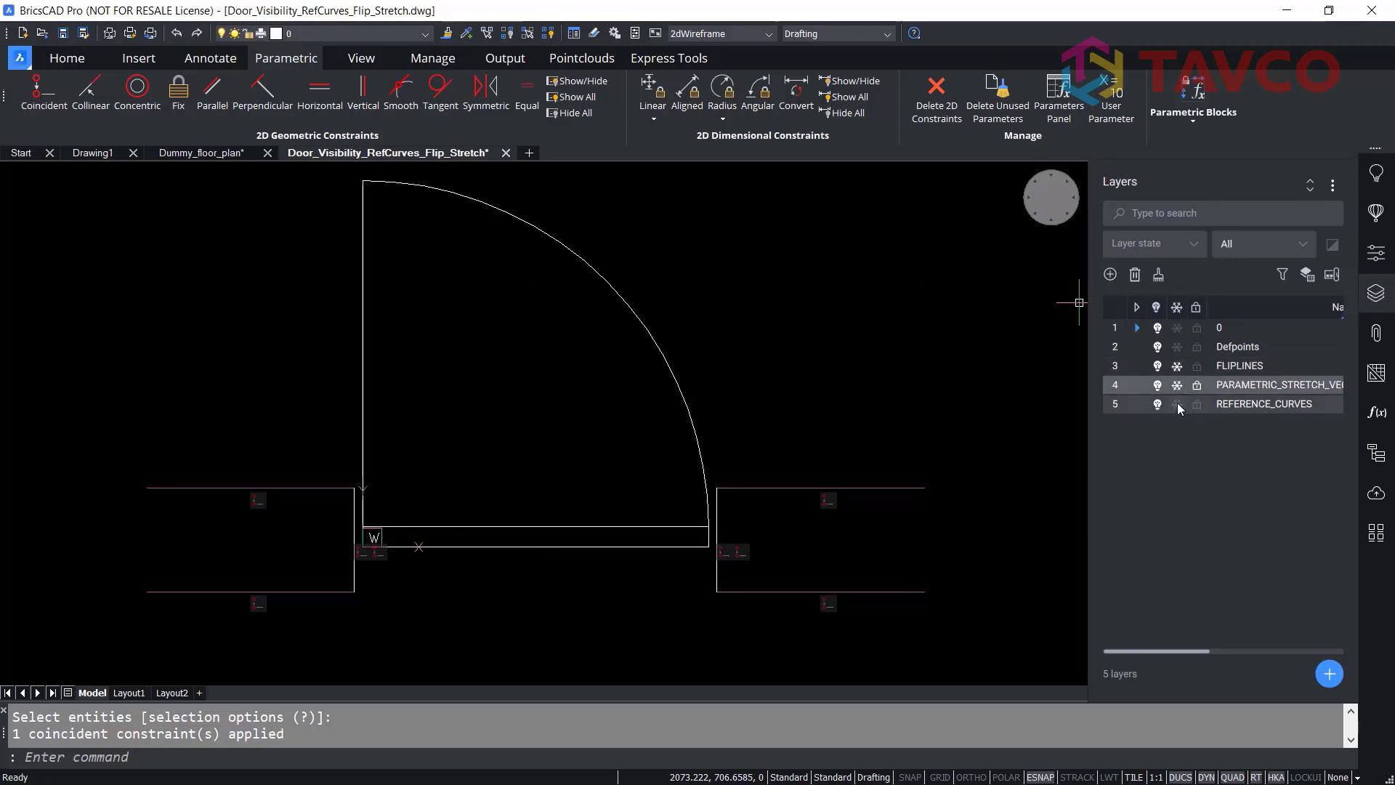
{"action": "left_click", "coordinate": [1176, 404]}
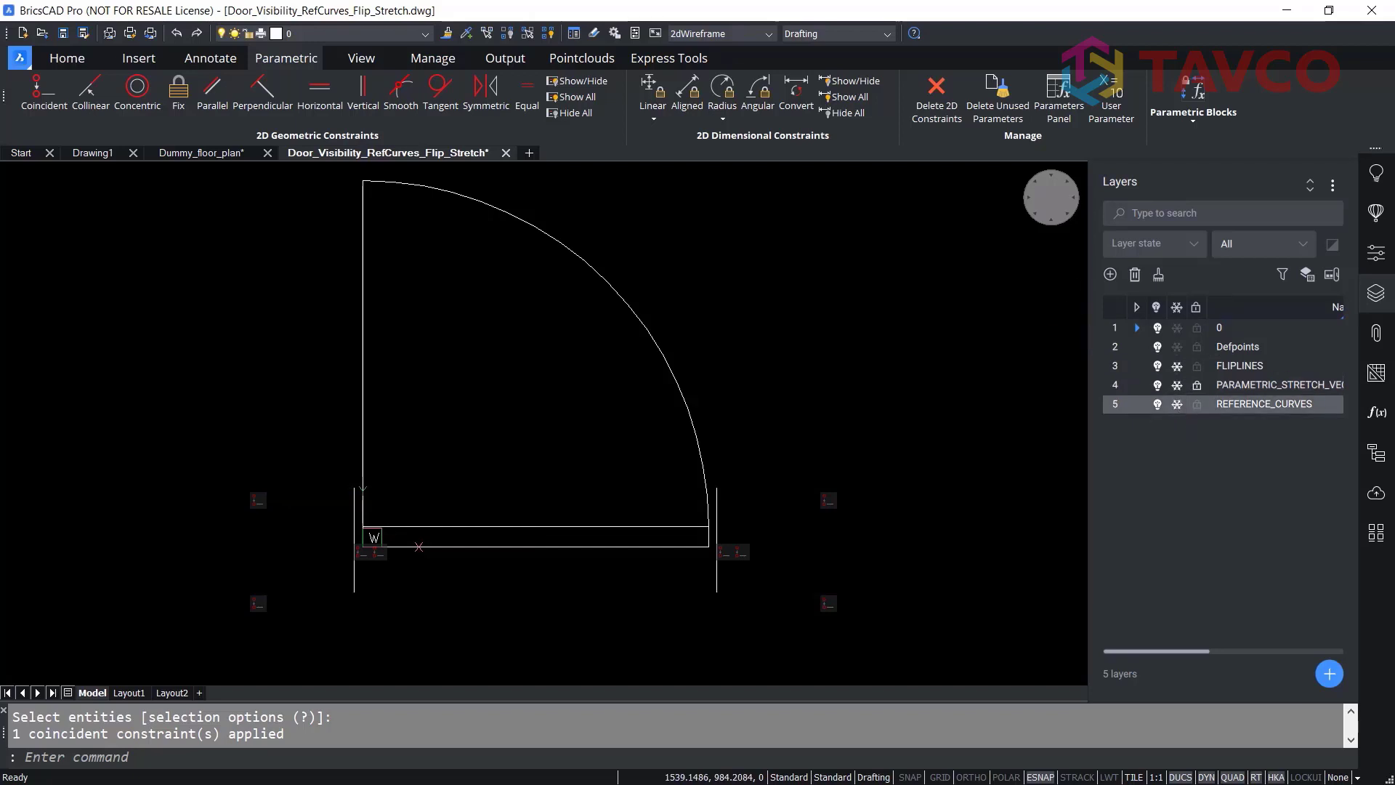
{"action": "left_click", "coordinate": [582, 115]}
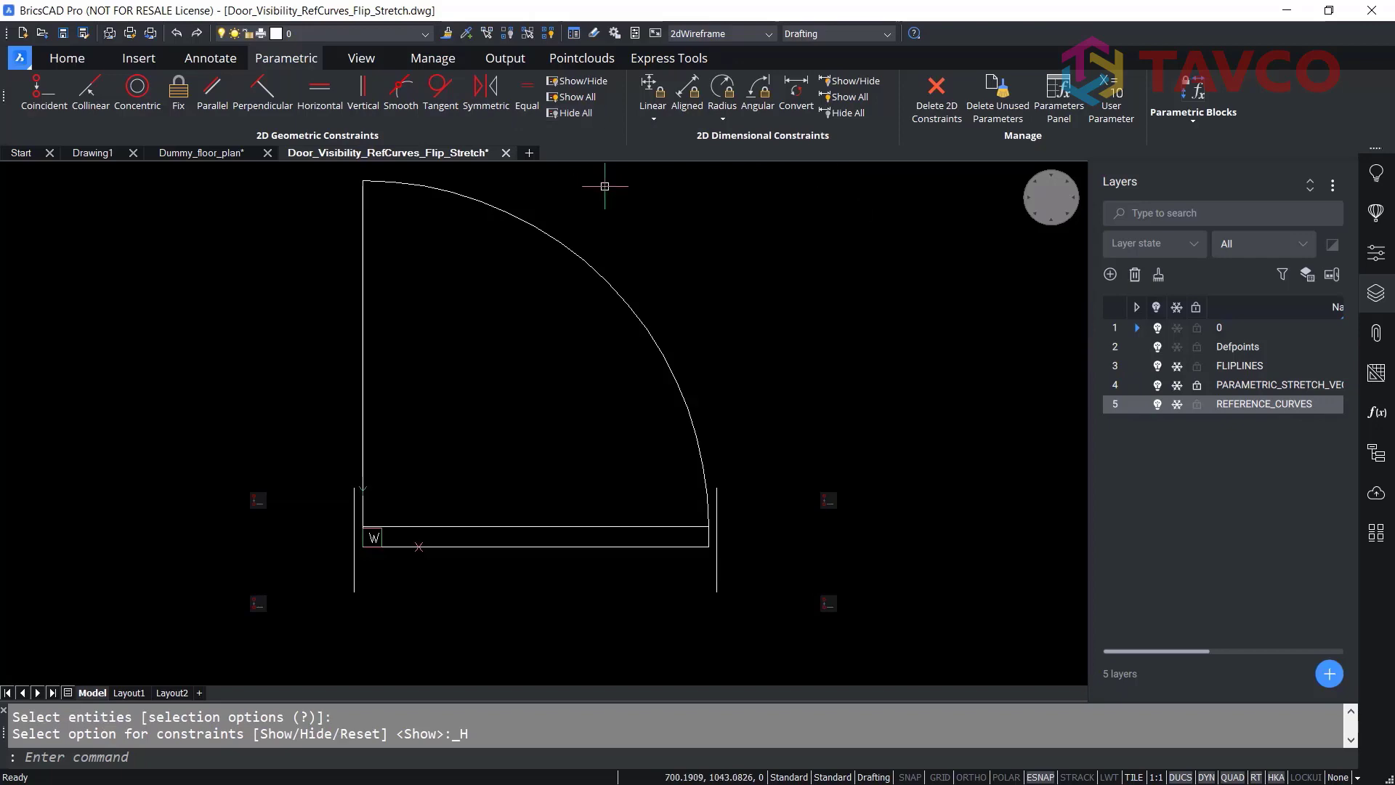
{"action": "scroll", "coordinate": [676, 292], "scroll_direction": "down", "scroll_amount": 1}
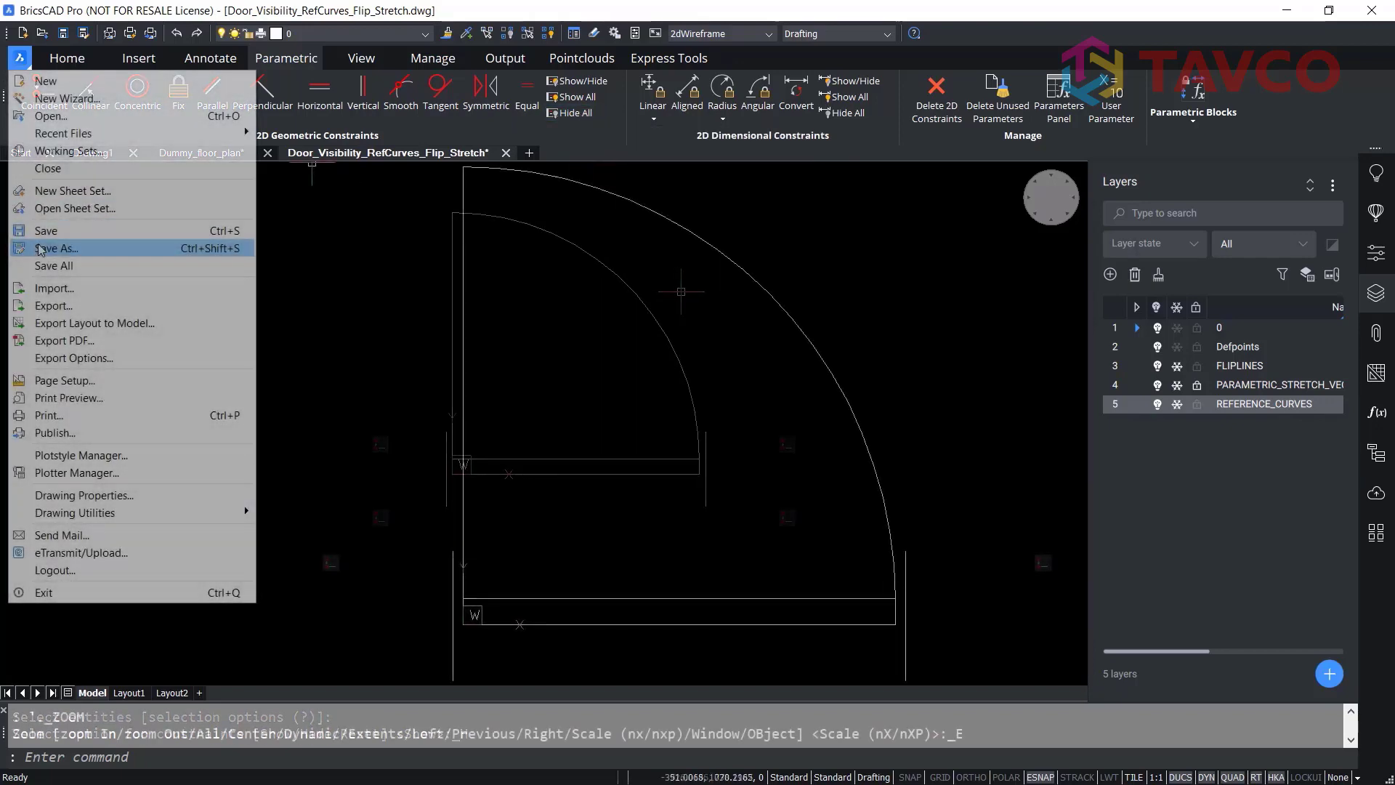
- Save the drawing under the new name Door_Visibility_RefCurves_Flip_Stretch_Fuizzy.dwg in the Door 2D folder
{"action": "left_click", "coordinate": [44, 248]}
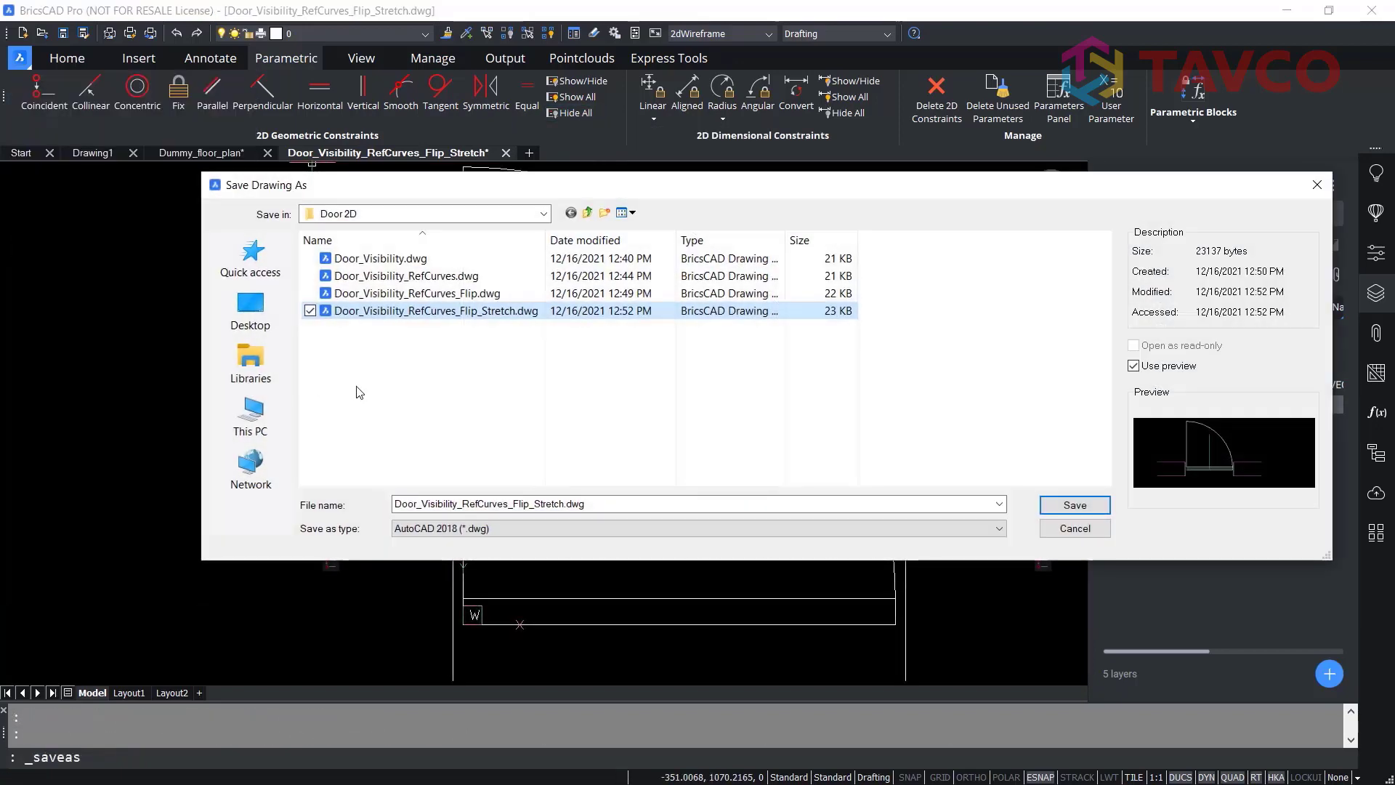
{"action": "left_click", "coordinate": [563, 503]}
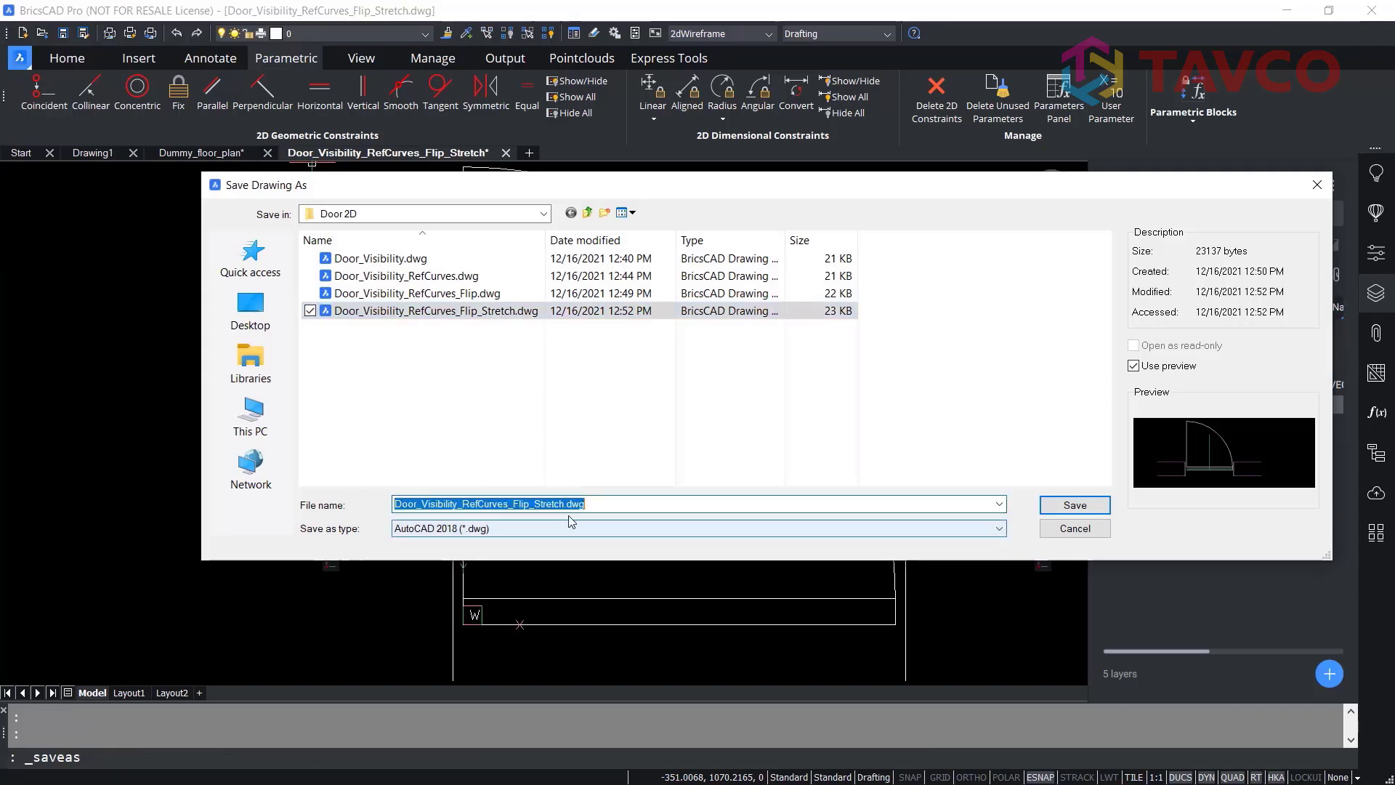
{"action": "left_click", "coordinate": [565, 504]}
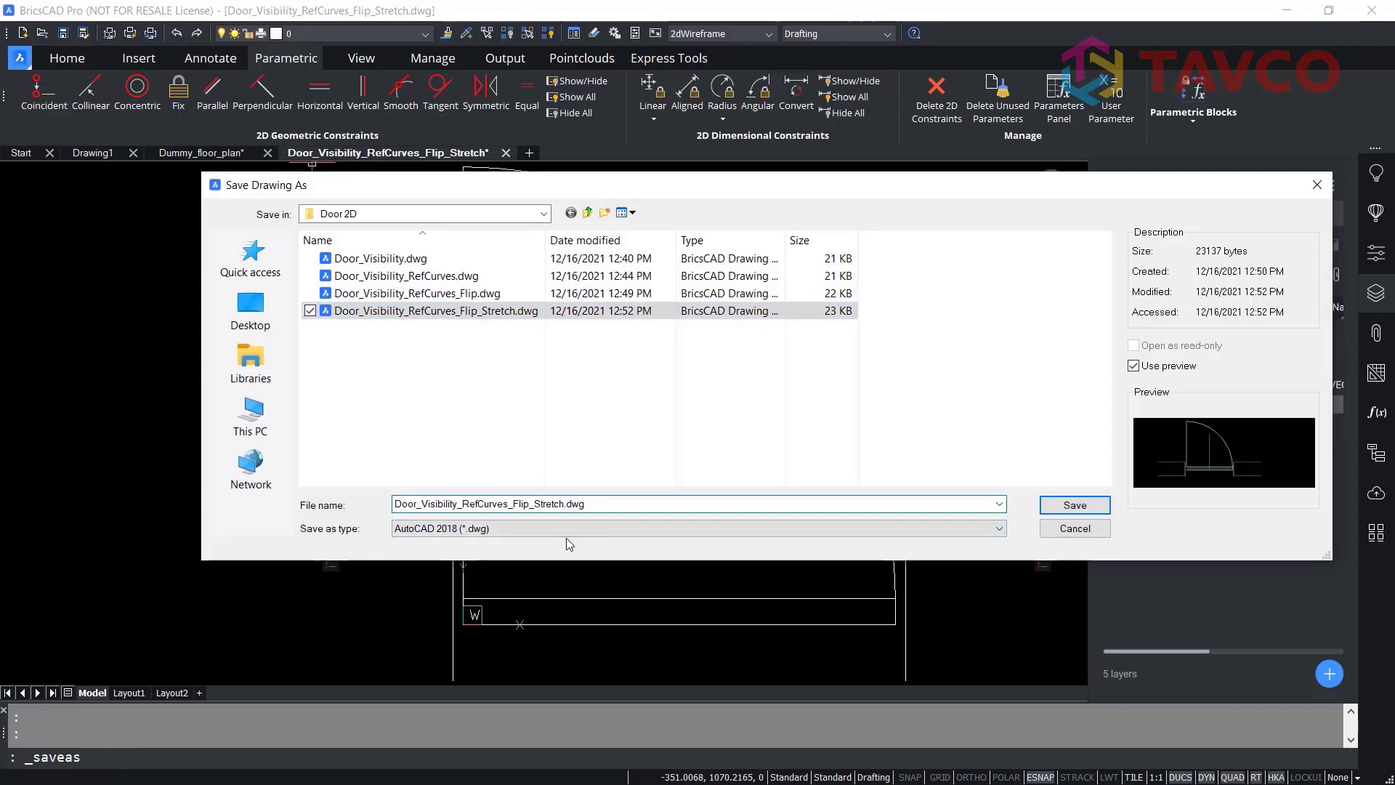
{"action": "type", "text": "_"}
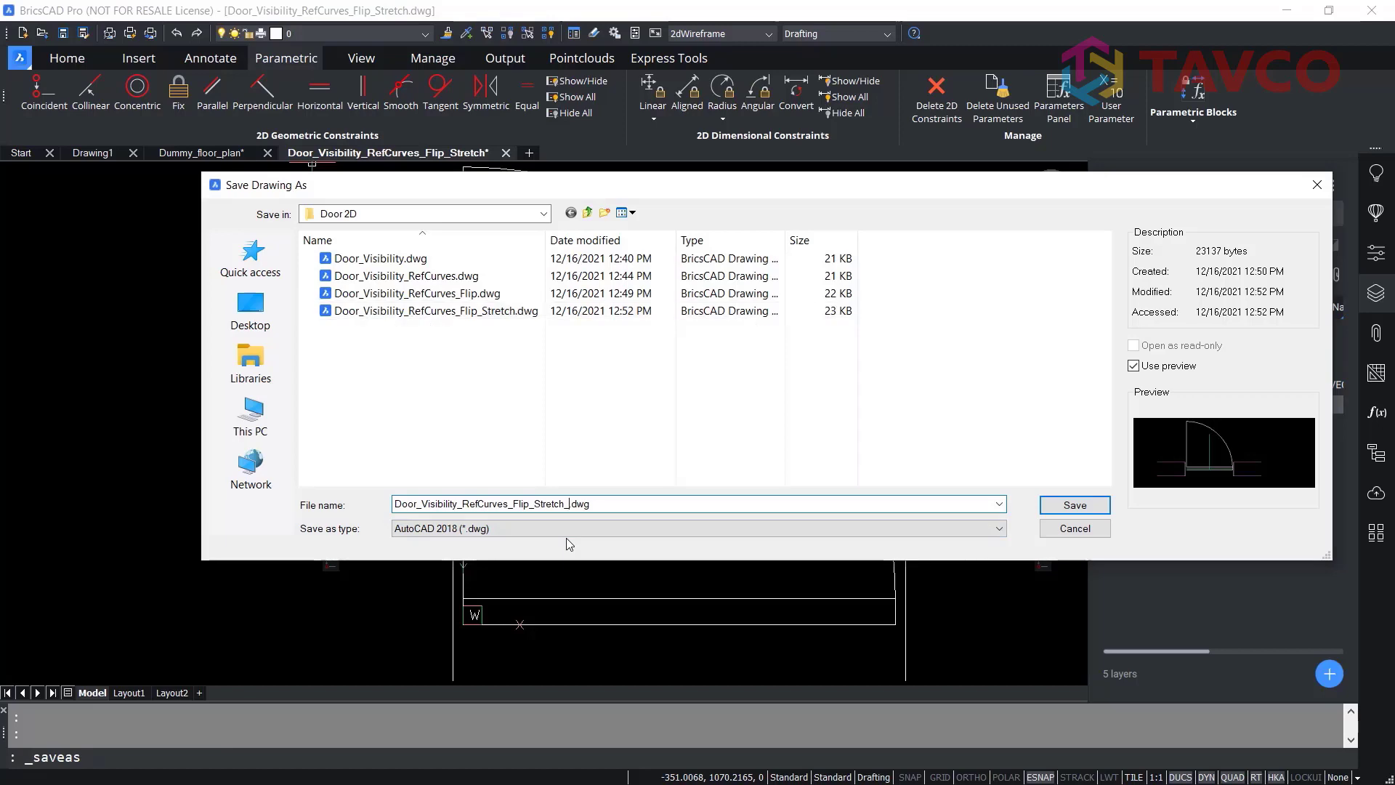
{"action": "type", "text": "Fuizzy"}
{"action": "key", "text": "Return"}
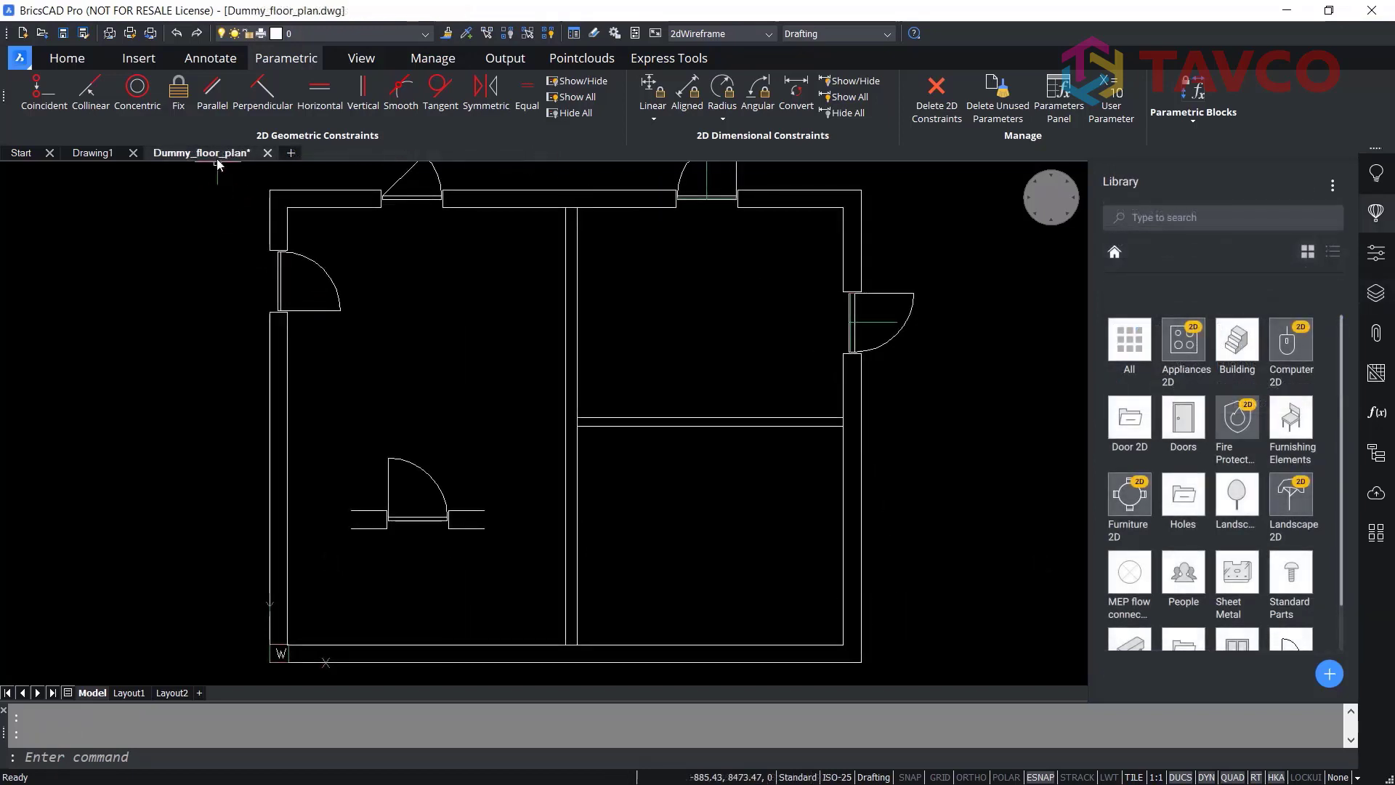
- Insert the Door_Visibility_RefCurves_Flip_Stretch_Fuizzy block from the Door 2D library into the floor plan's east exterior wall, below the existing door
{"action": "left_click", "coordinate": [1135, 427]}
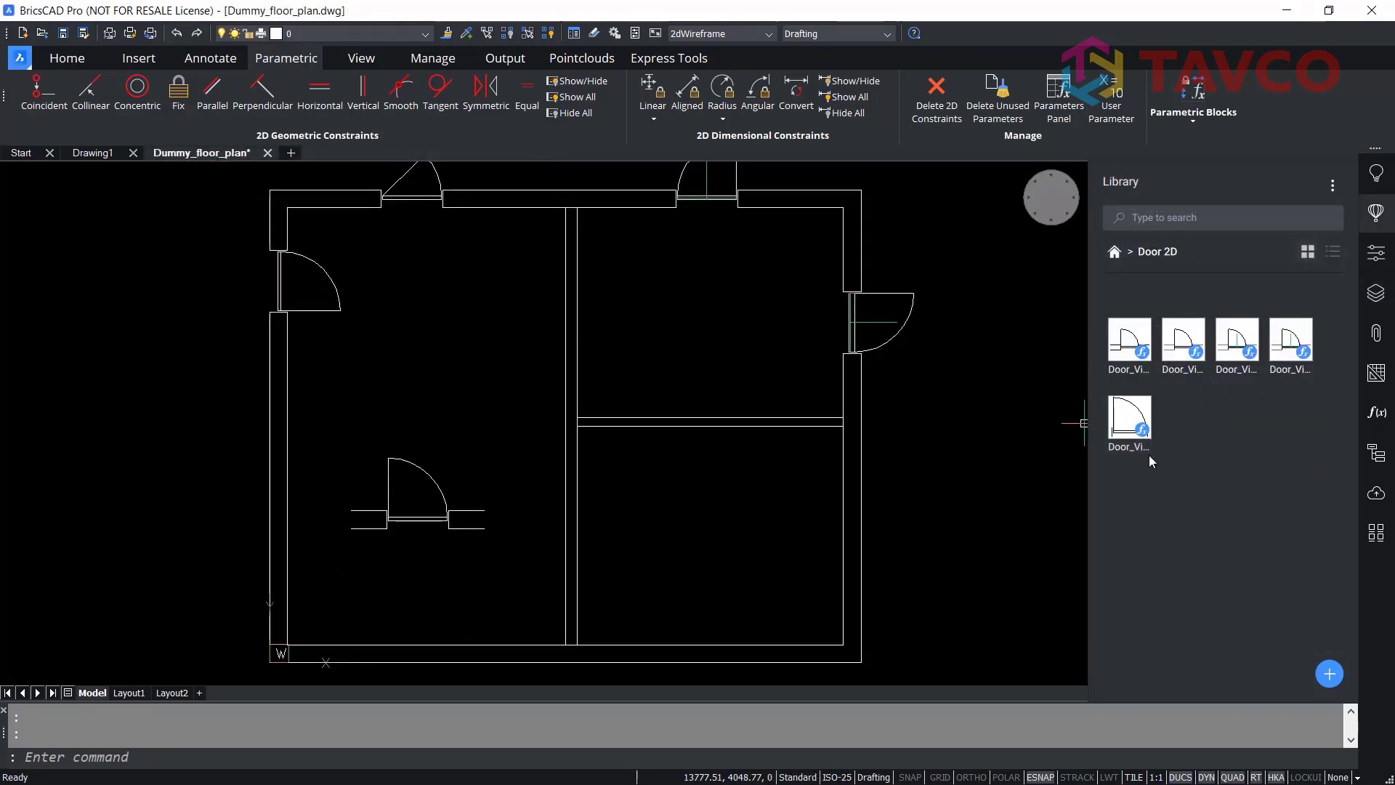
{"action": "left_click", "coordinate": [1130, 421]}
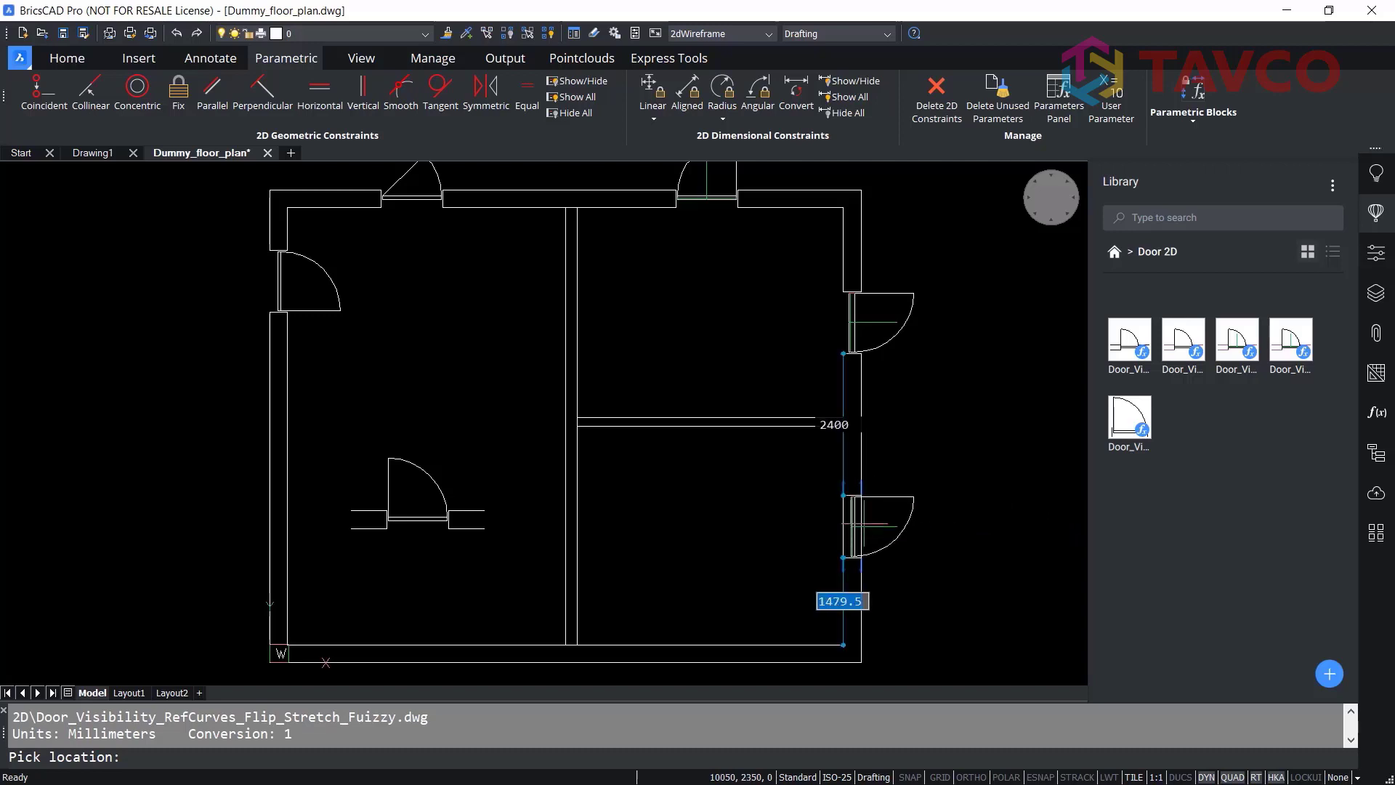
{"action": "left_click", "coordinate": [851, 526]}
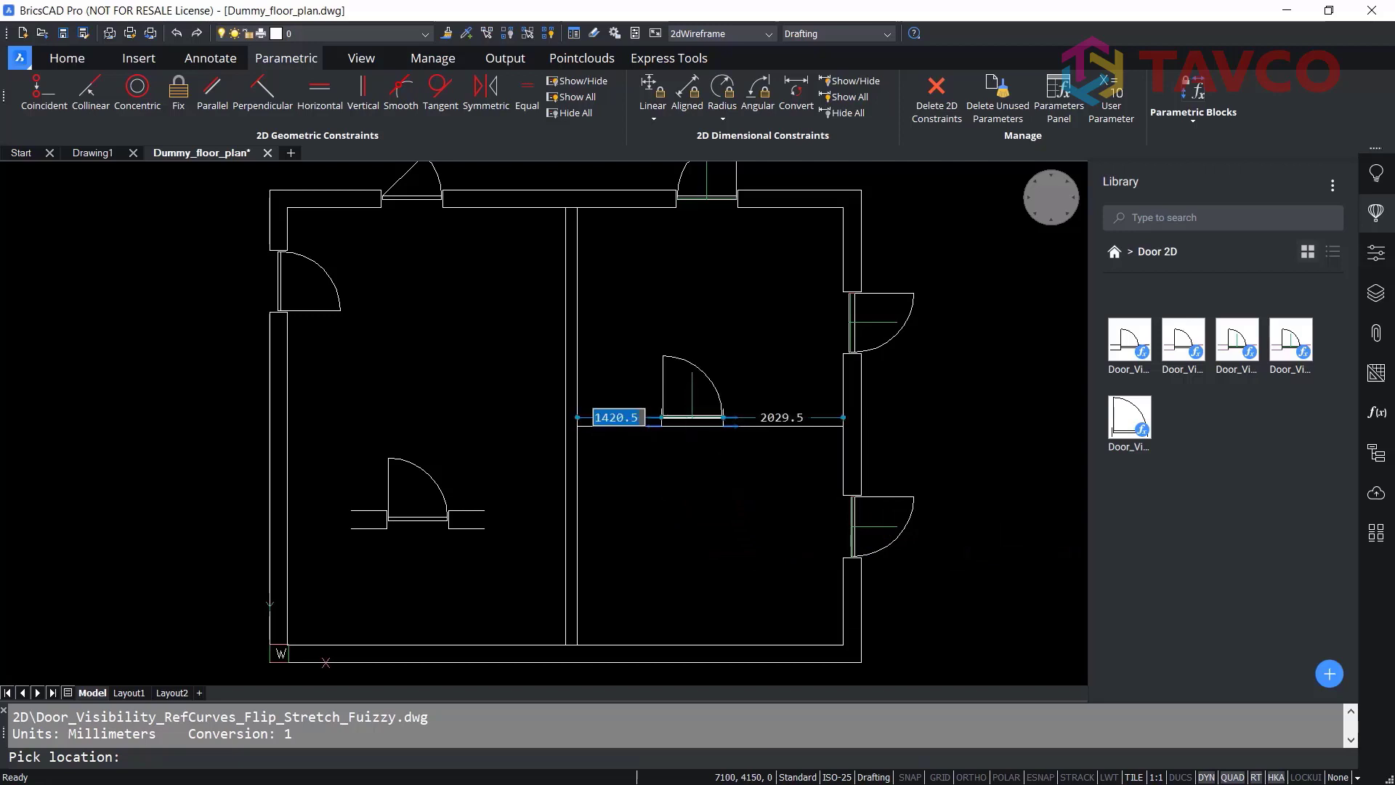
- Insert two more Fuizzy doors, one in the horizontal interior wall and one in the upper part of the vertical interior wall
{"action": "left_click", "coordinate": [690, 418]}
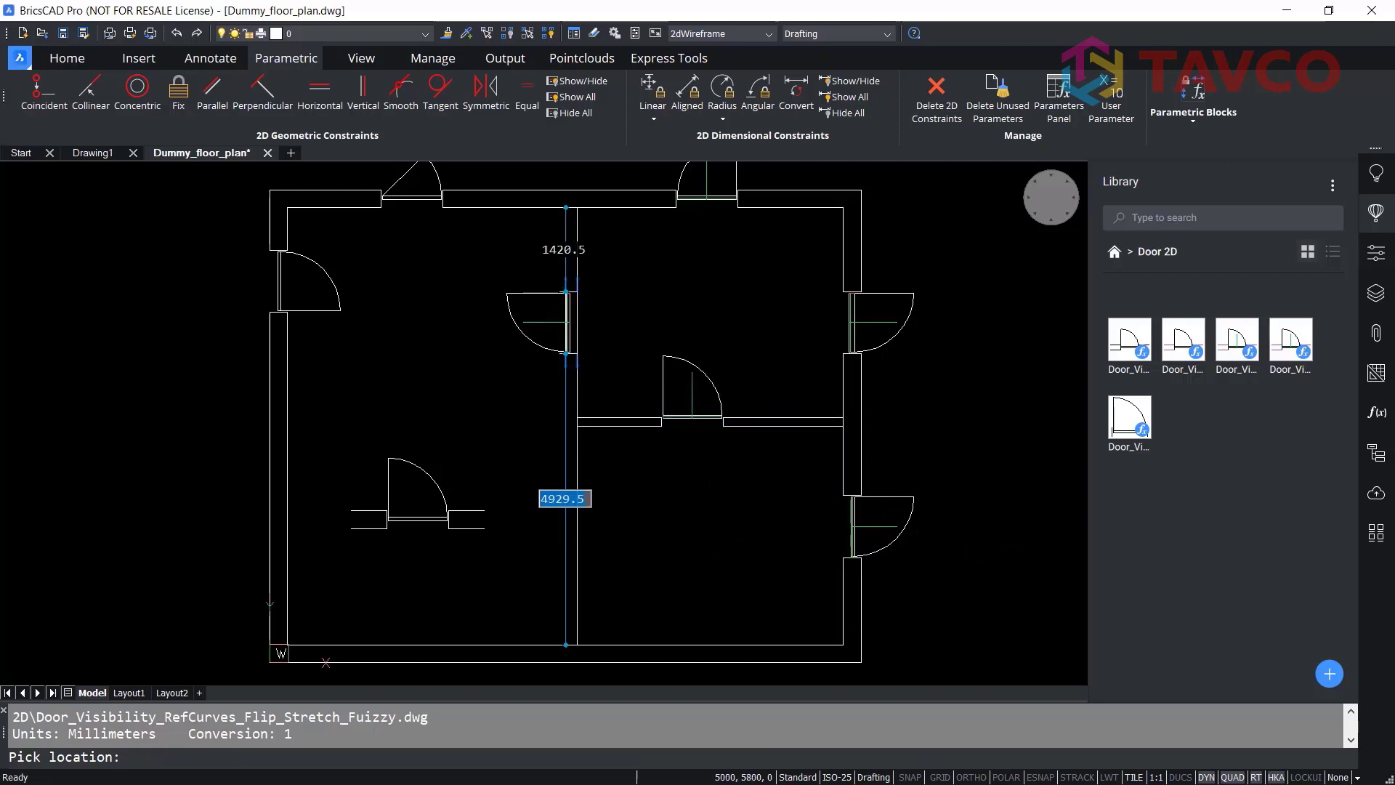
{"action": "left_click", "coordinate": [566, 311]}
{"action": "key", "text": "Escape"}
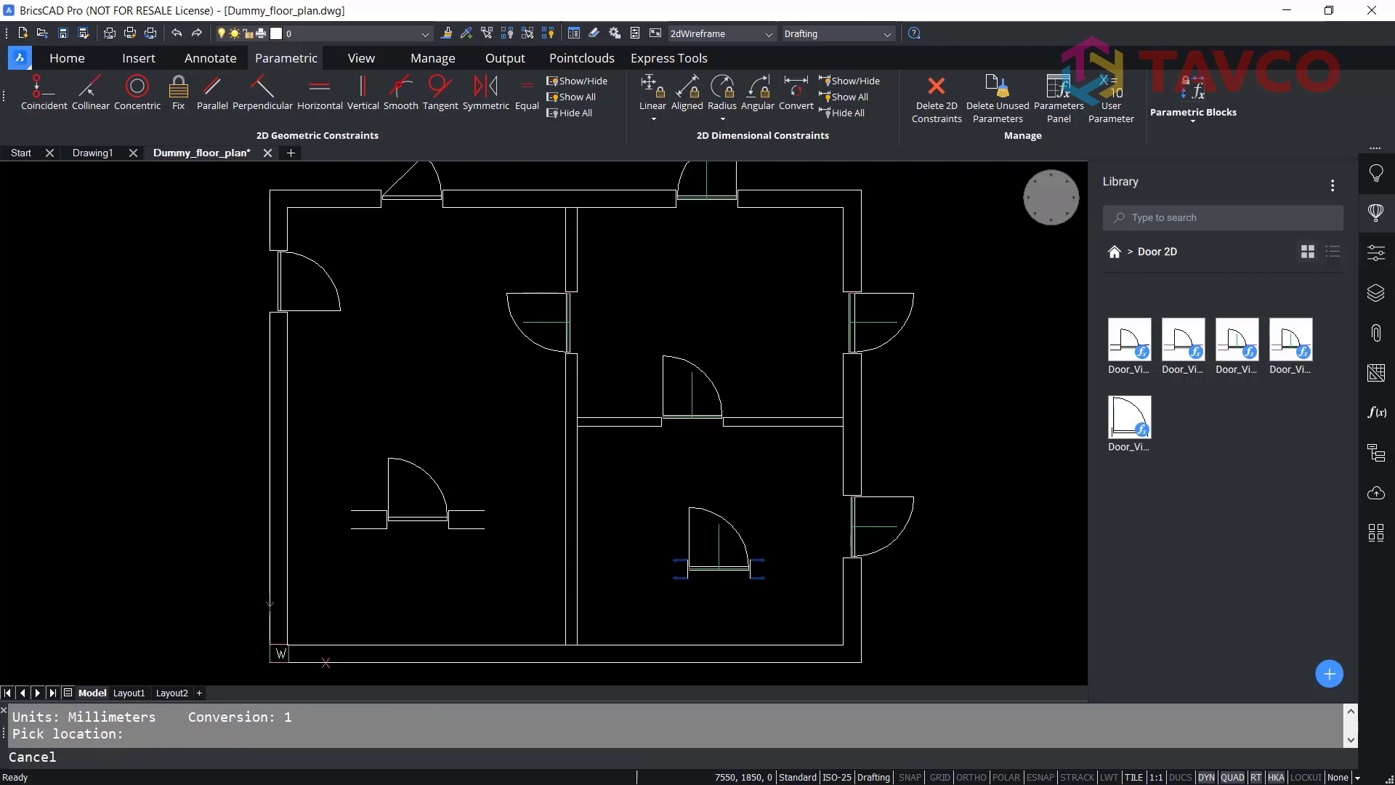
- Set HingeSide to Flipped and Swing to HalfOpen for the door in the vertical interior wall
{"action": "left_click", "coordinate": [531, 297]}
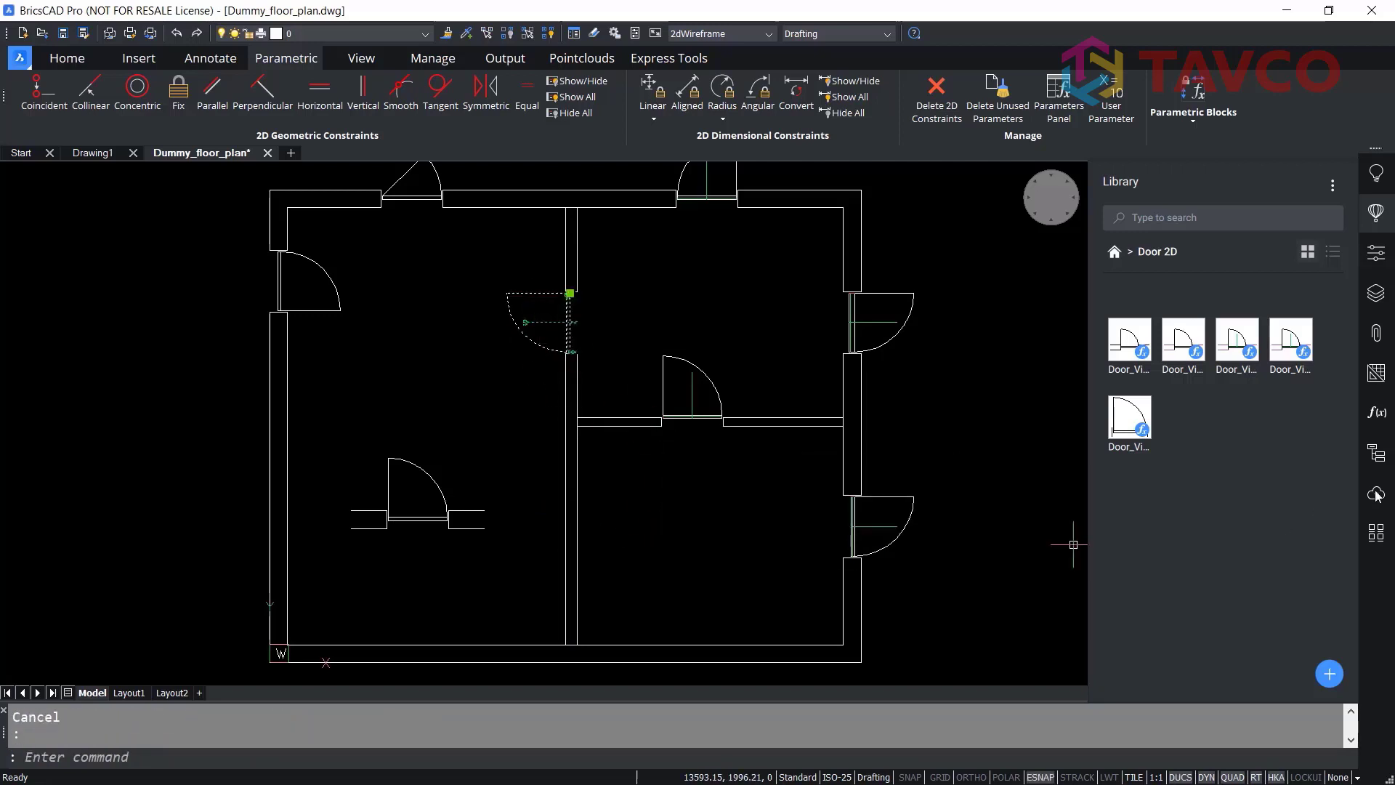
{"action": "left_click", "coordinate": [1375, 252]}
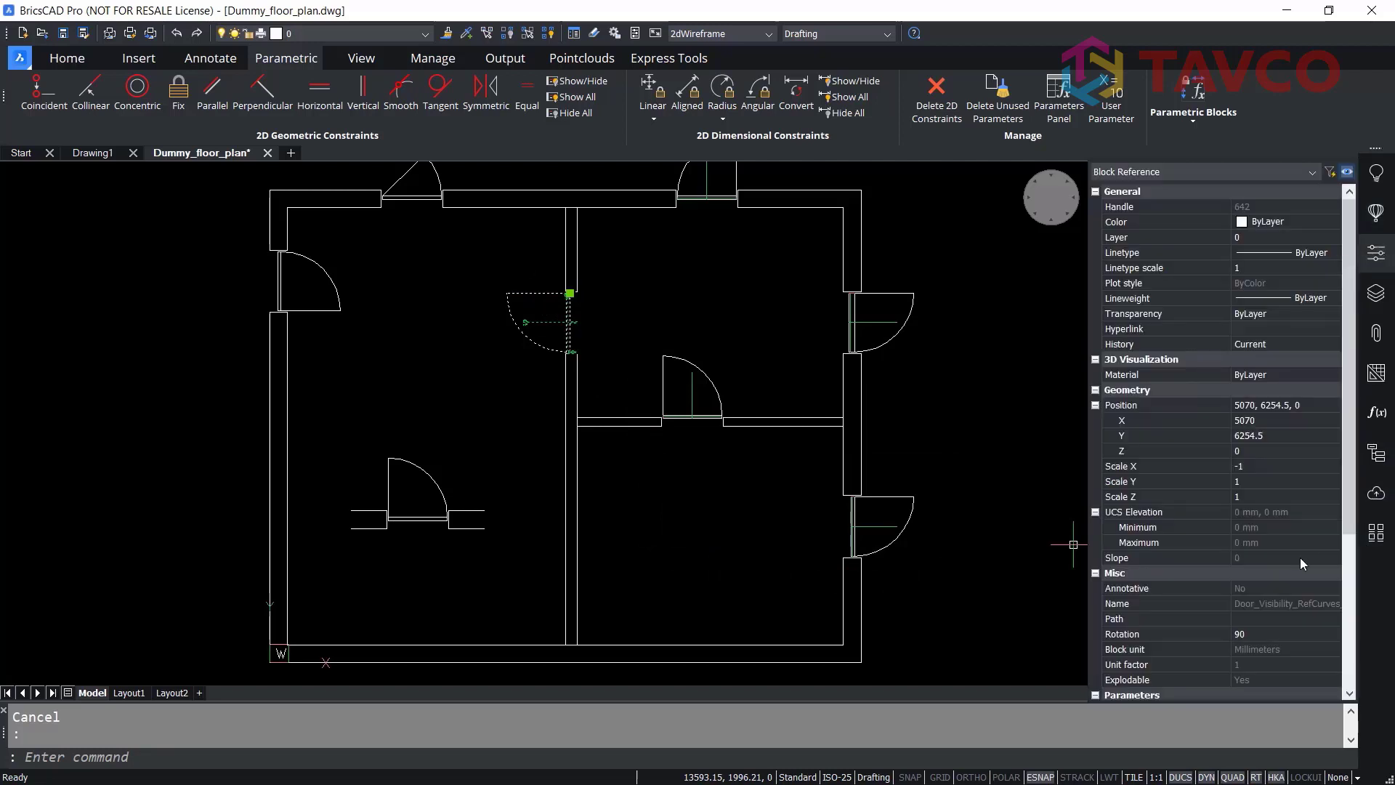
{"action": "scroll", "coordinate": [1209, 582], "scroll_direction": "down", "scroll_amount": 8}
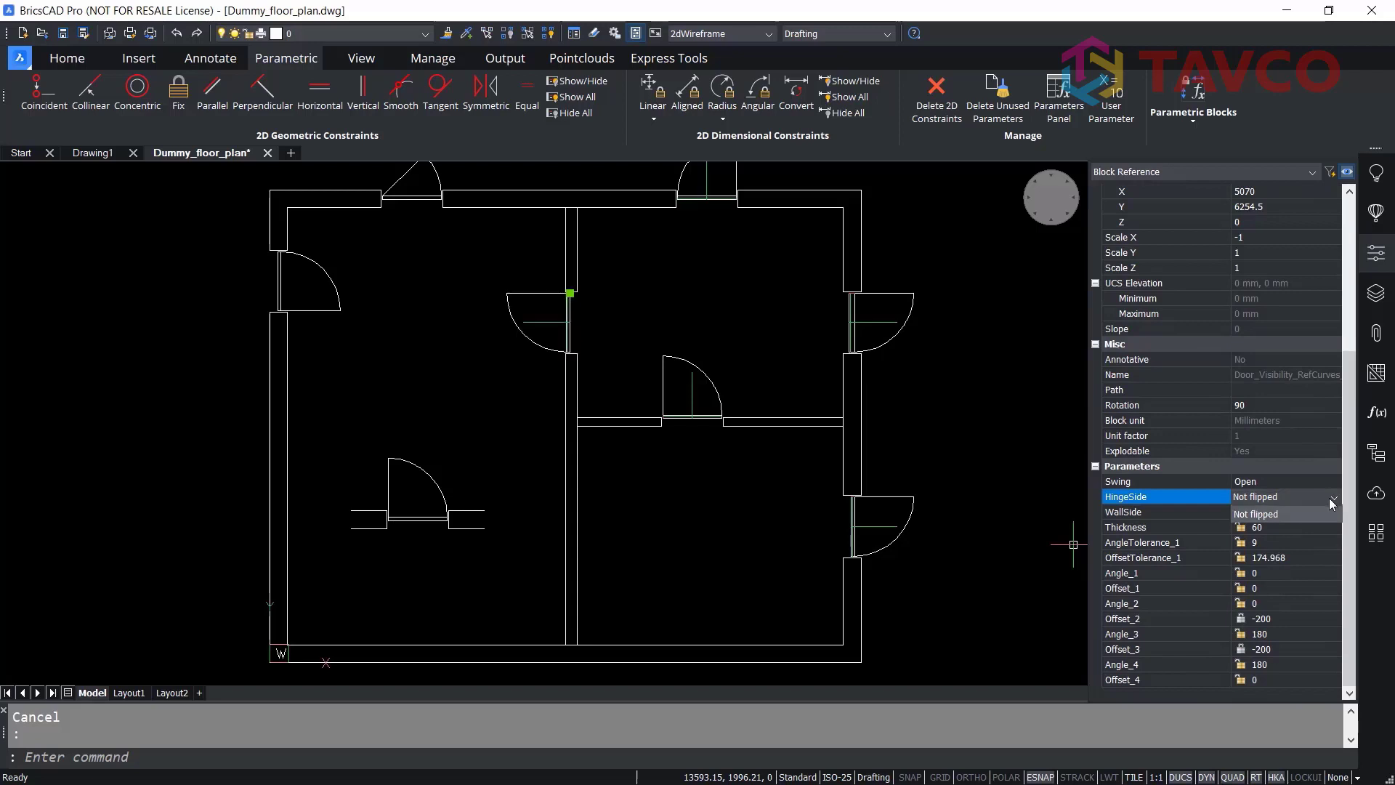
{"action": "left_click", "coordinate": [1288, 512]}
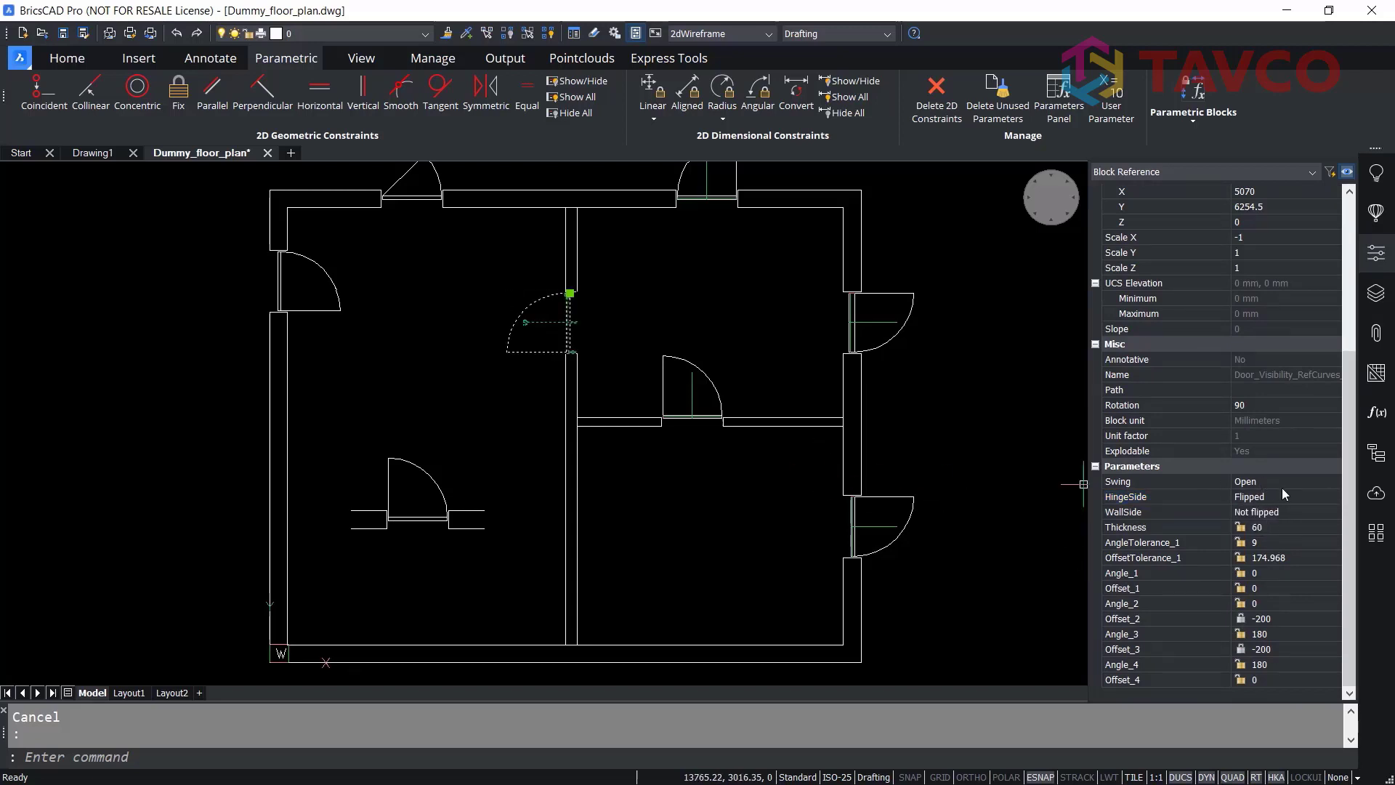
{"action": "left_click", "coordinate": [1335, 478]}
{"action": "left_click", "coordinate": [1335, 478]}
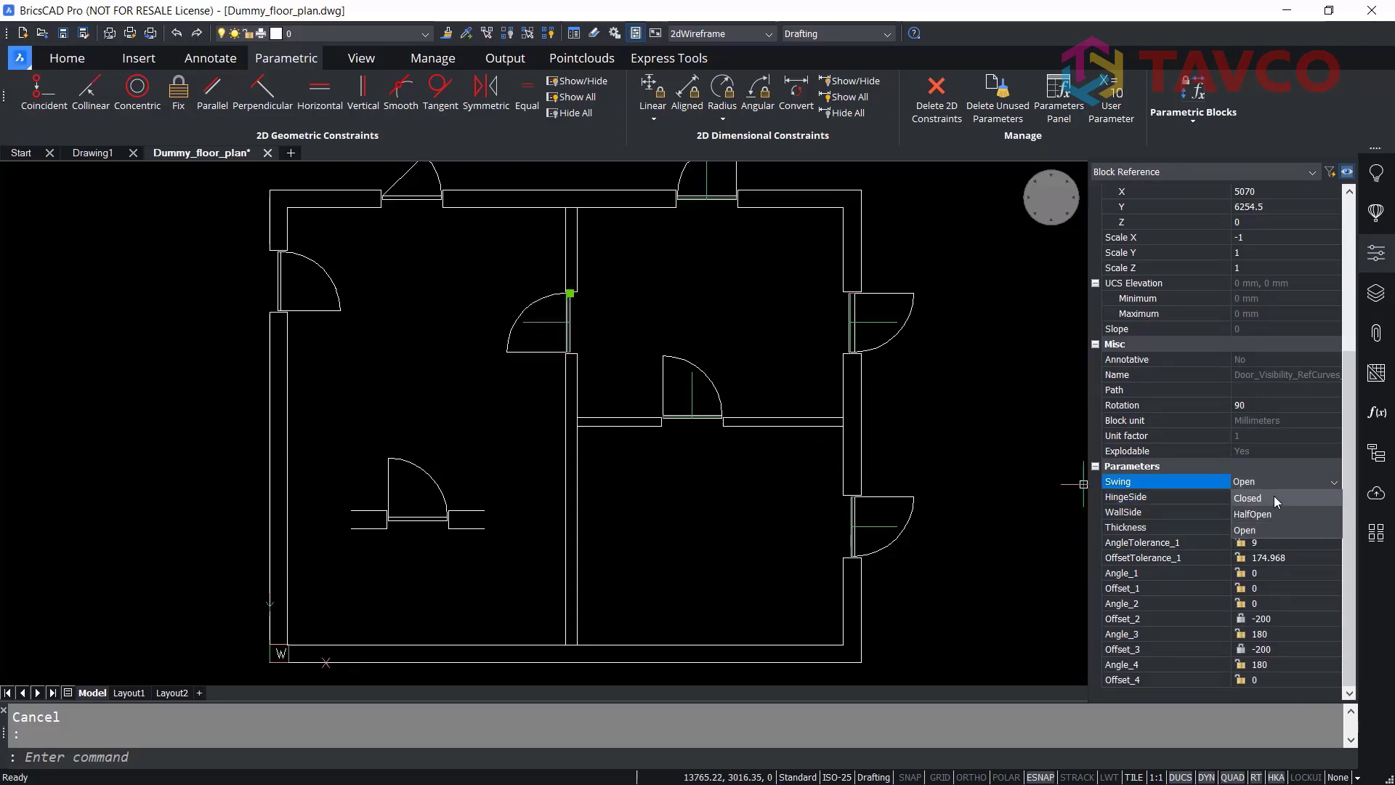
{"action": "left_click", "coordinate": [1267, 512]}
{"action": "key", "text": "Escape"}
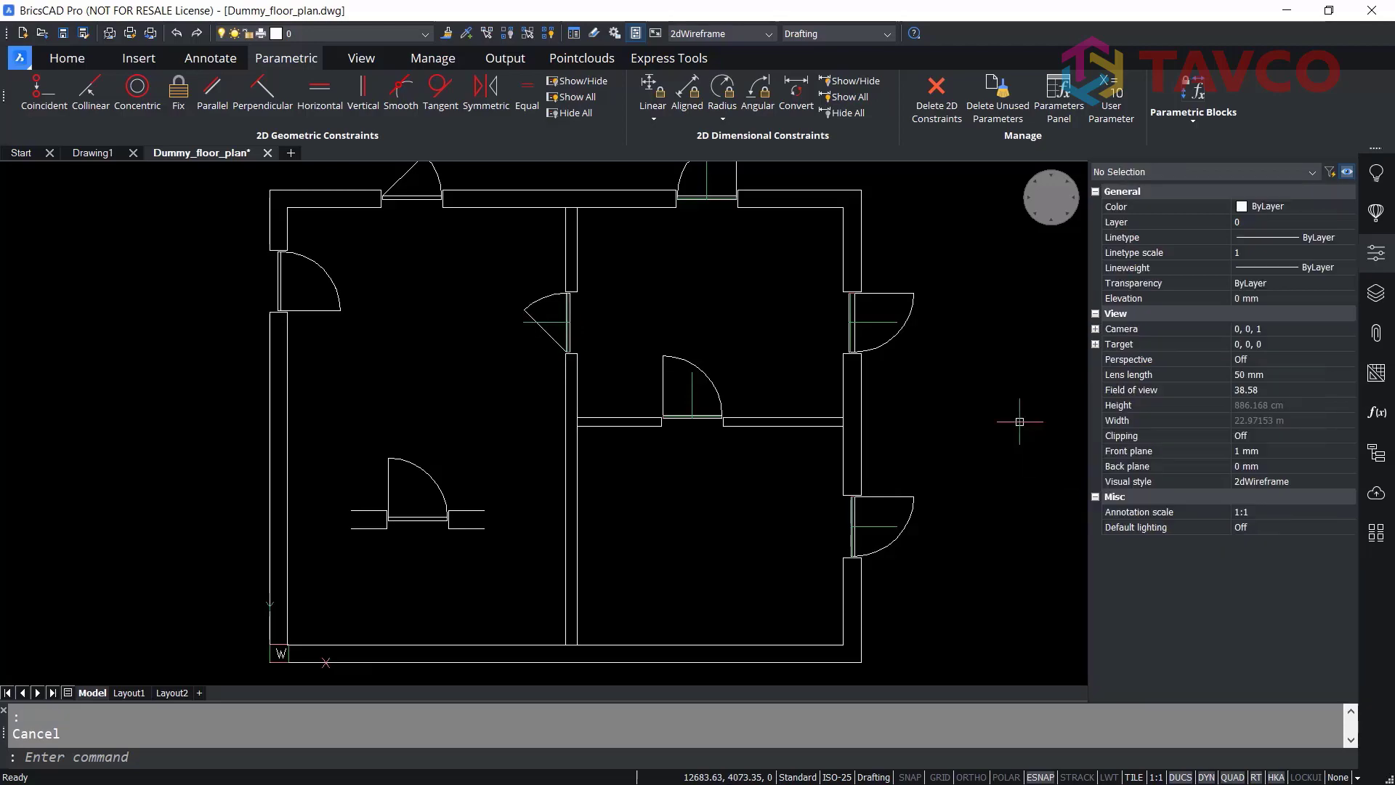